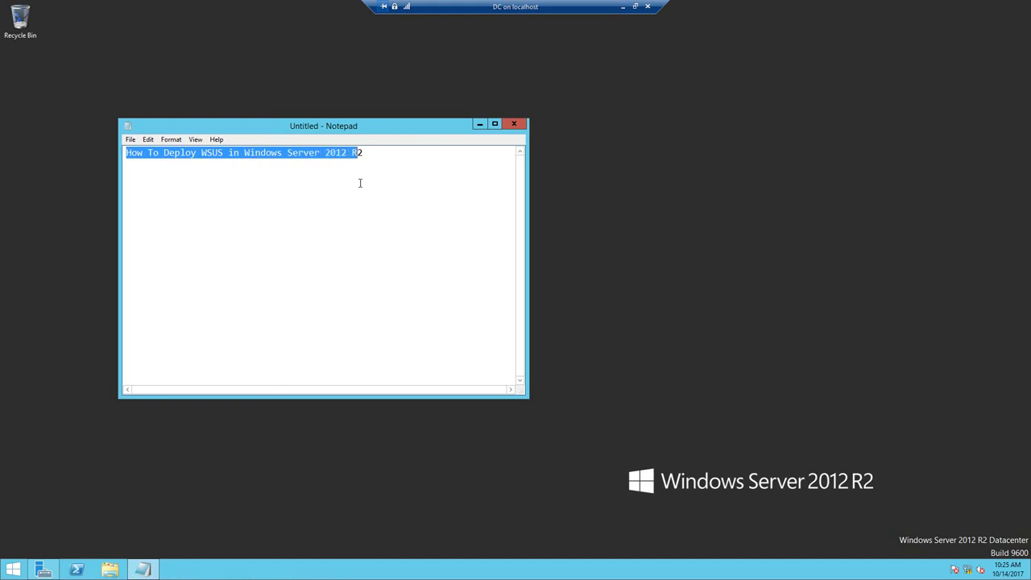
- Minimize the 'How To Deploy WSUS in Windows Server 2012 R2' Notepad note and show the Server Manager Dashboard
left_click(398, 209)
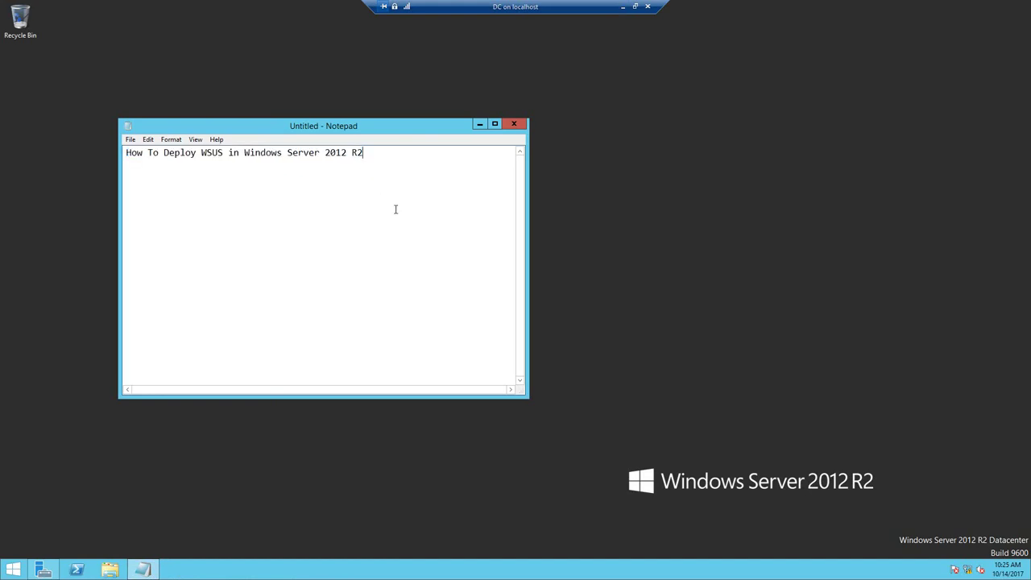
left_click(479, 125)
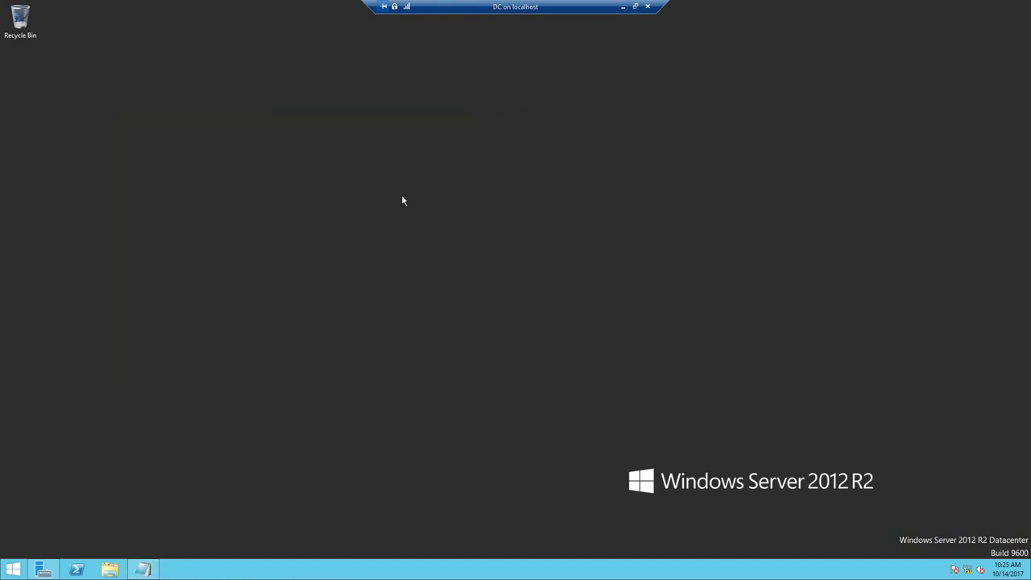
left_click(44, 570)
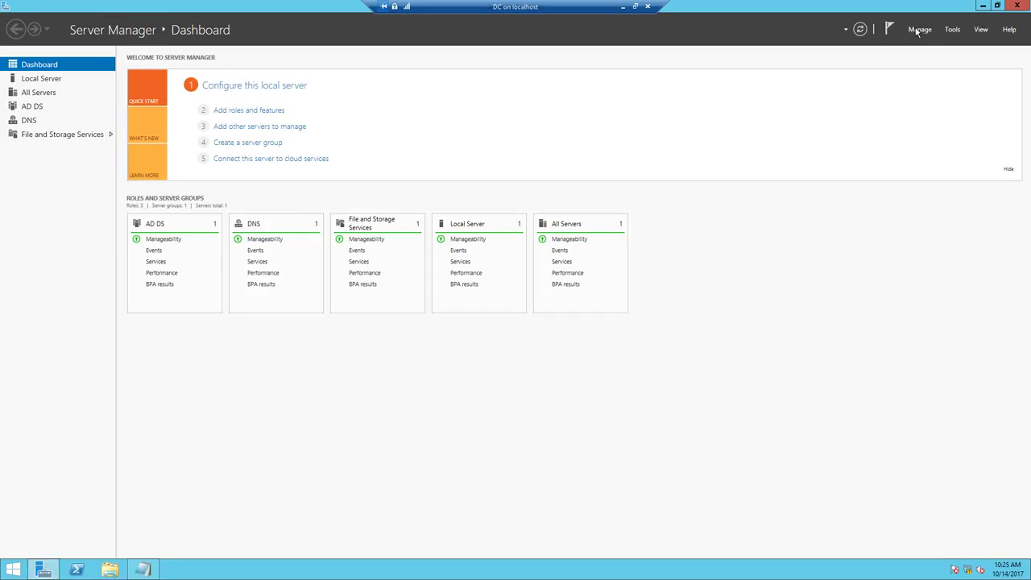
- Start the Add Roles and Features wizard and advance to the server roles list
left_click(919, 29)
left_click(932, 40)
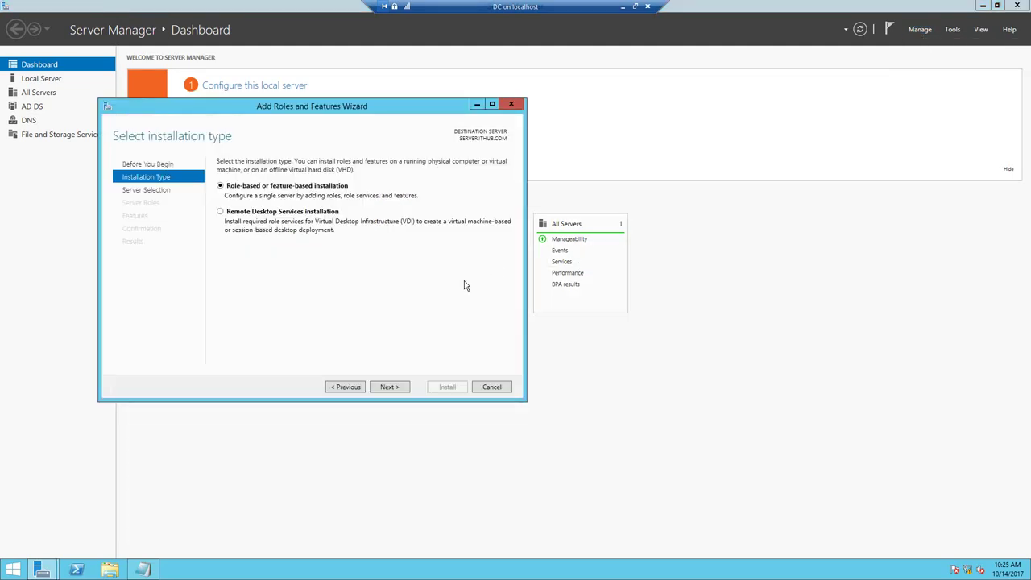
left_click(394, 389)
left_click(393, 390)
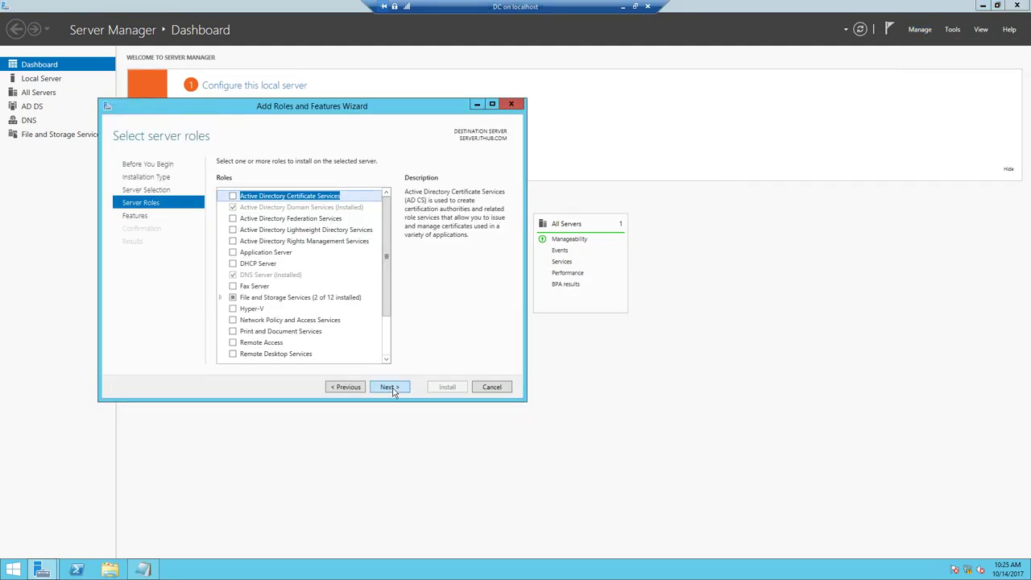
left_click_drag(386, 253, 385, 332)
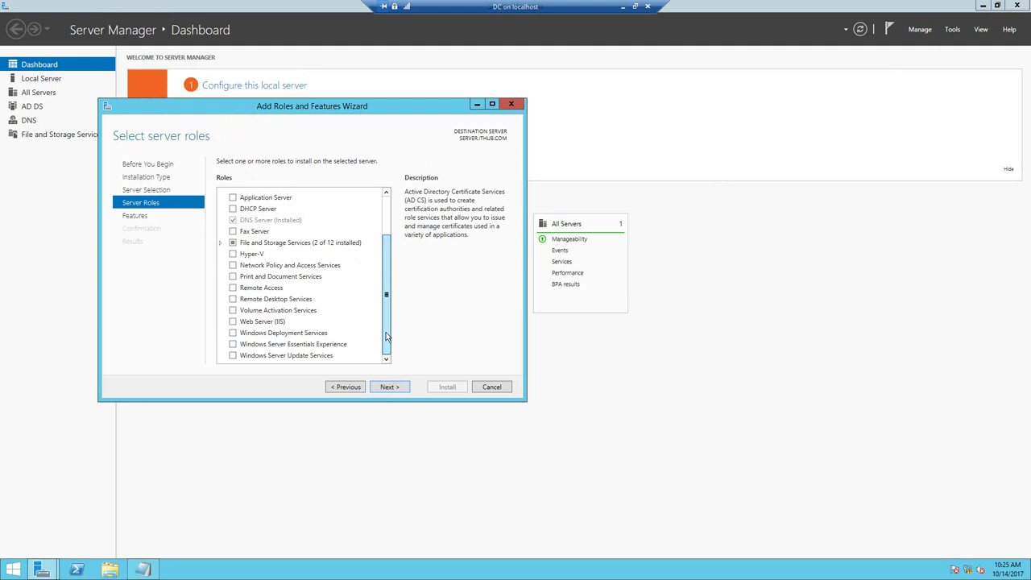
- Select Windows Server Update Services with its required features and advance to the content location step
left_click(233, 356)
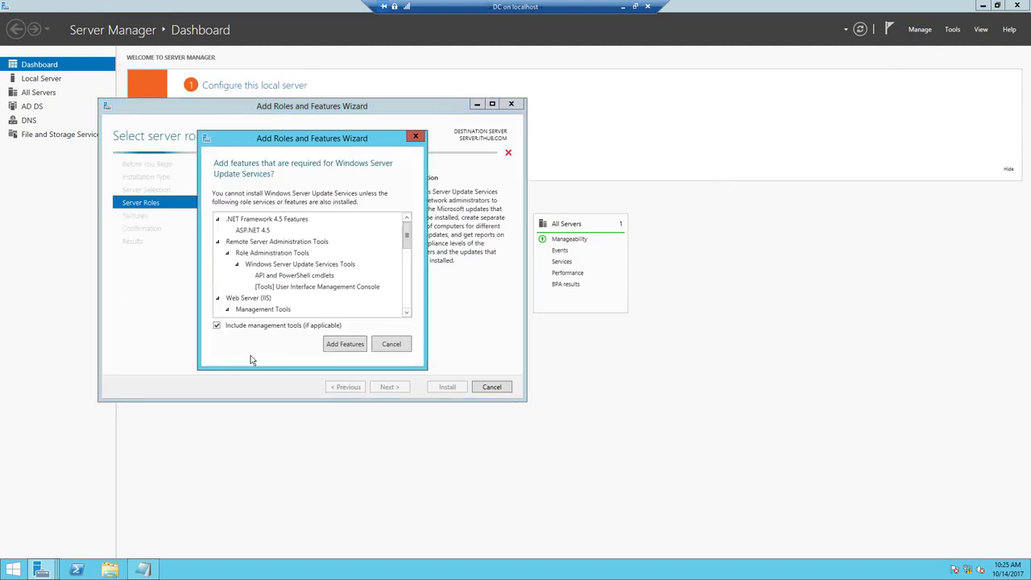
left_click(344, 345)
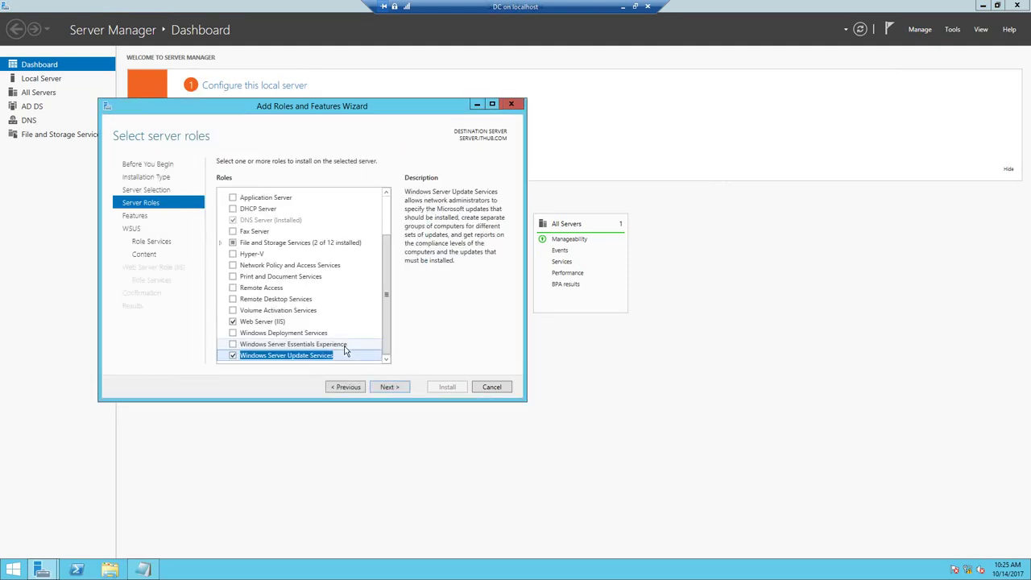
left_click(390, 387)
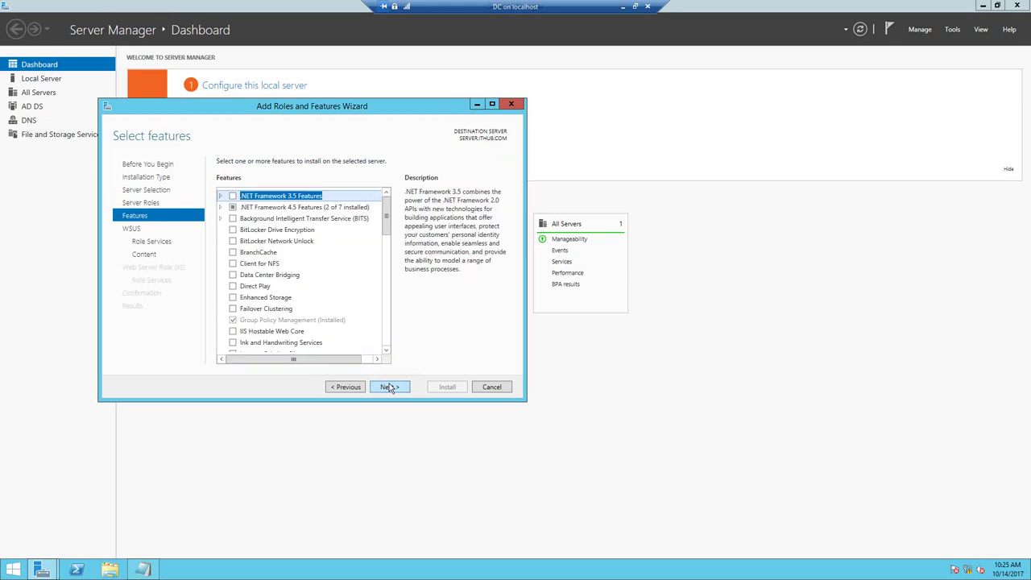
left_click(390, 387)
left_click(390, 387)
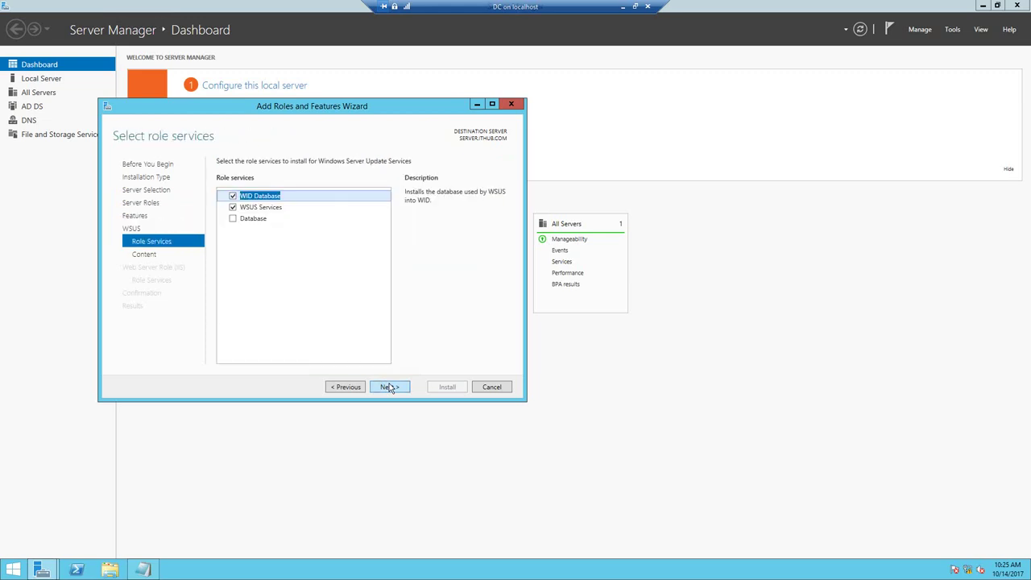
left_click(390, 388)
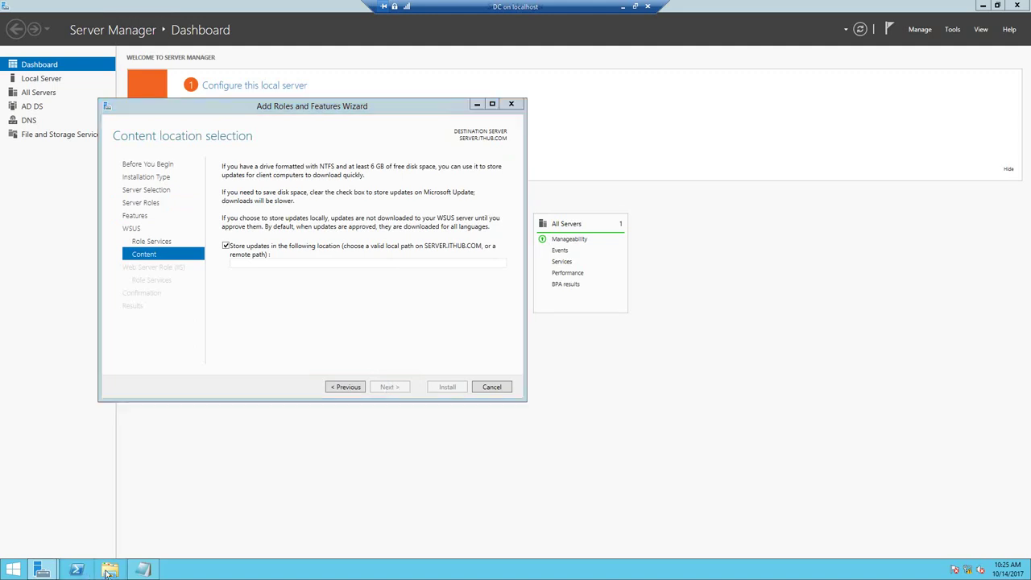
key("super+e")
- Create a new folder named WSUS on Local Disk (C:)
double_click(366, 262)
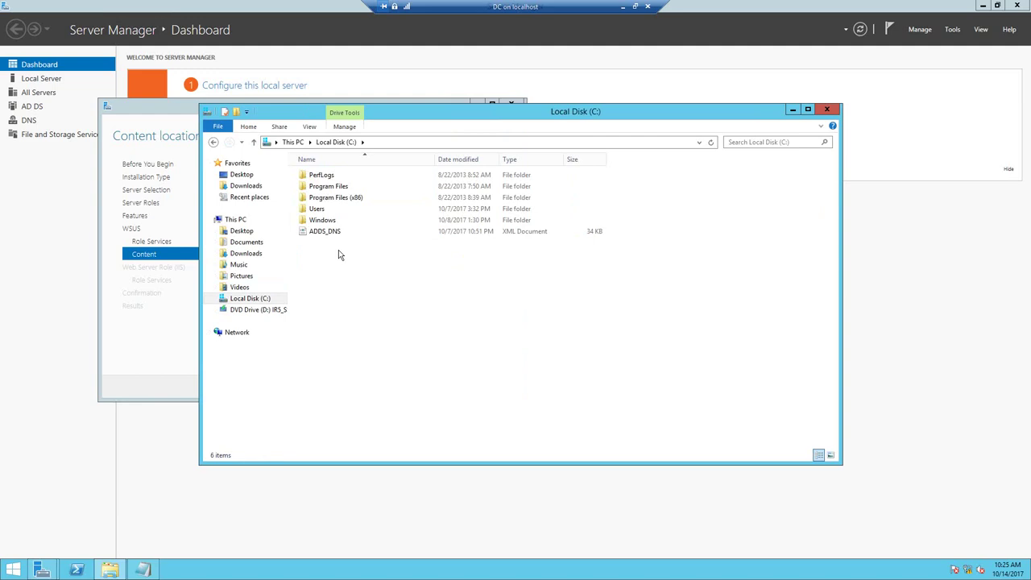
right_click(339, 254)
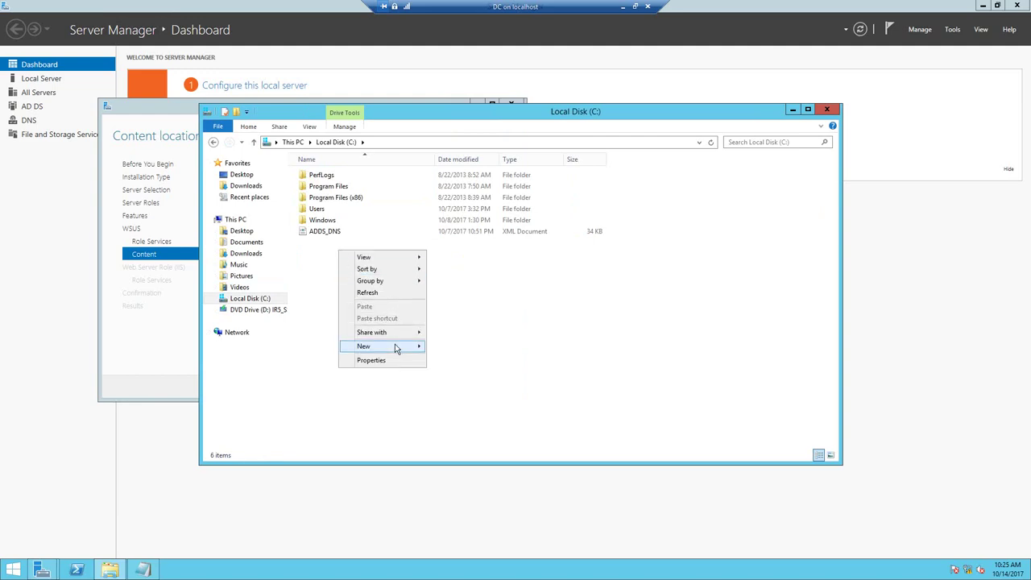
mouse_move(396, 348)
left_click(441, 347)
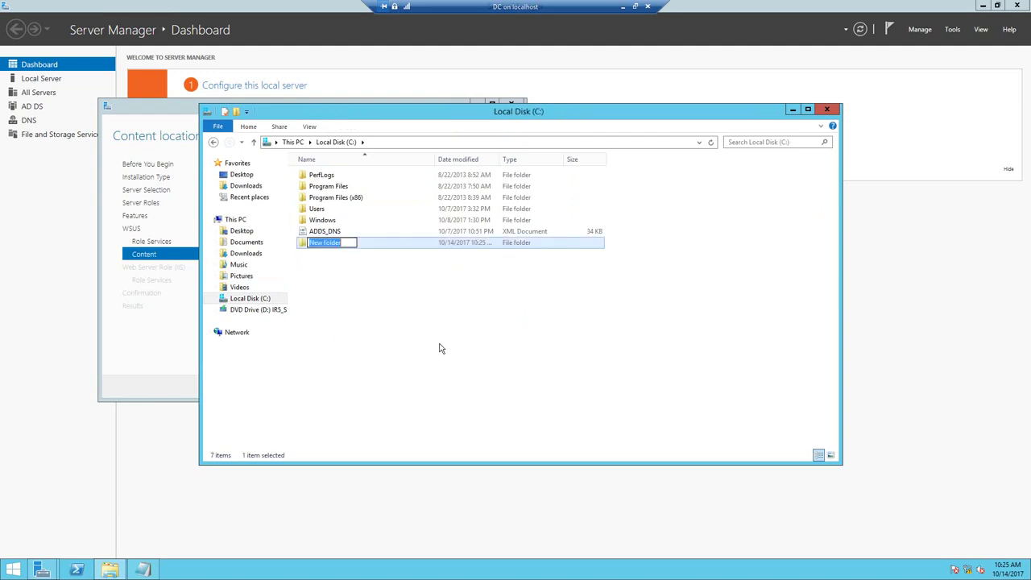
type("WSUS")
left_click(402, 248)
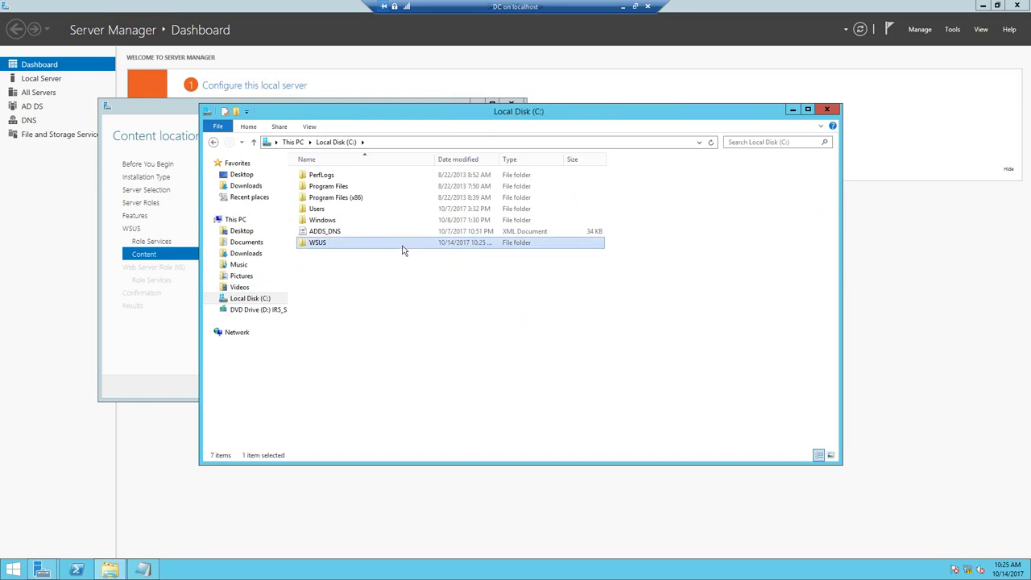
- Share the WSUS folder through Advanced Sharing, granting Everyone Full Control
right_click(402, 249)
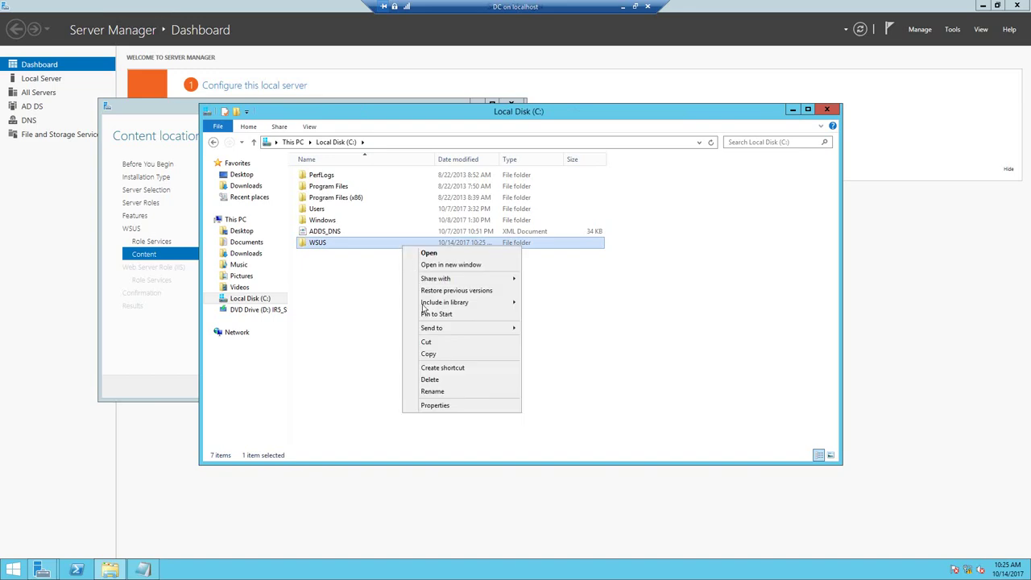
left_click(440, 405)
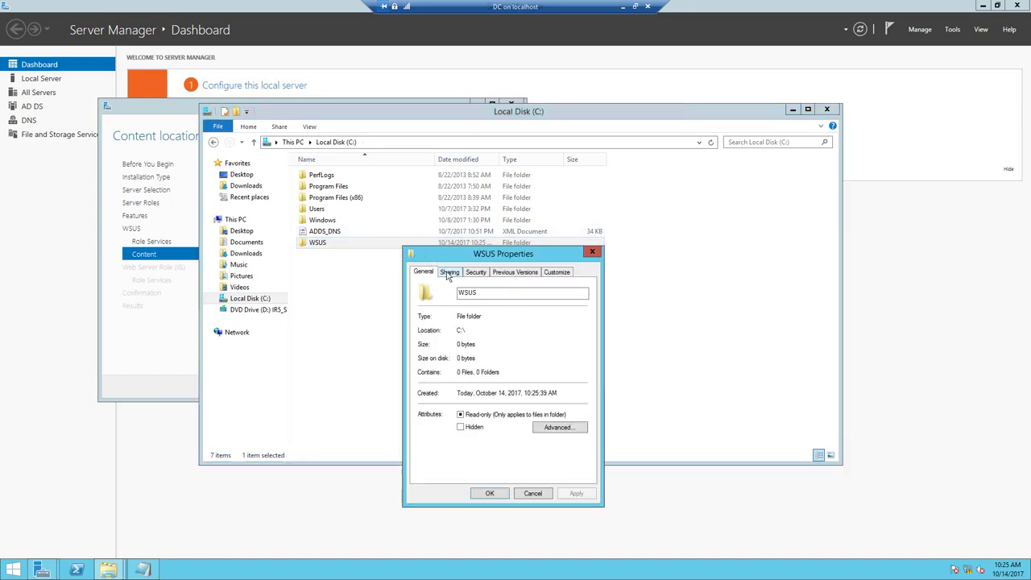
left_click(448, 272)
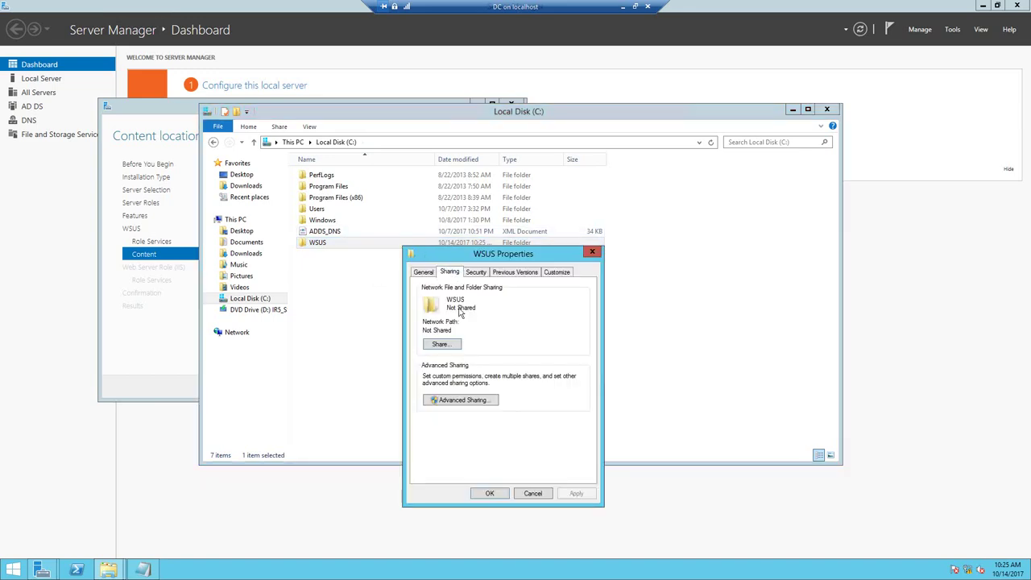
left_click(460, 400)
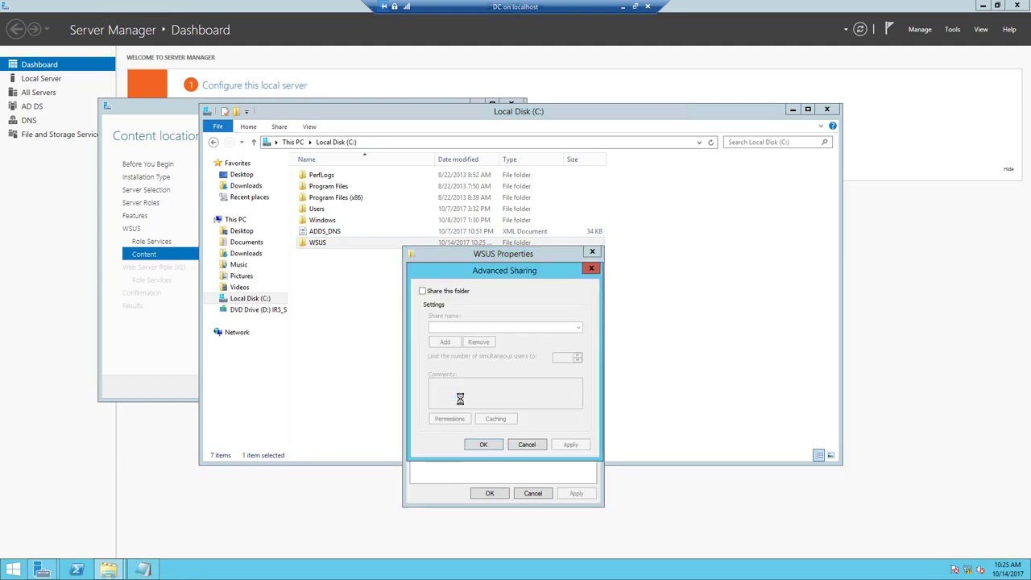
left_click(427, 295)
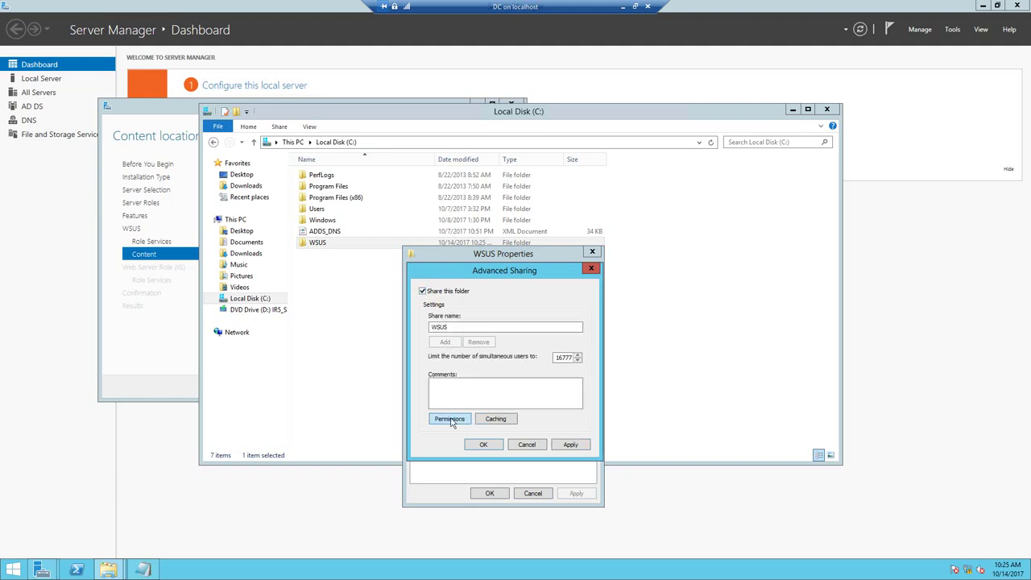
left_click(451, 420)
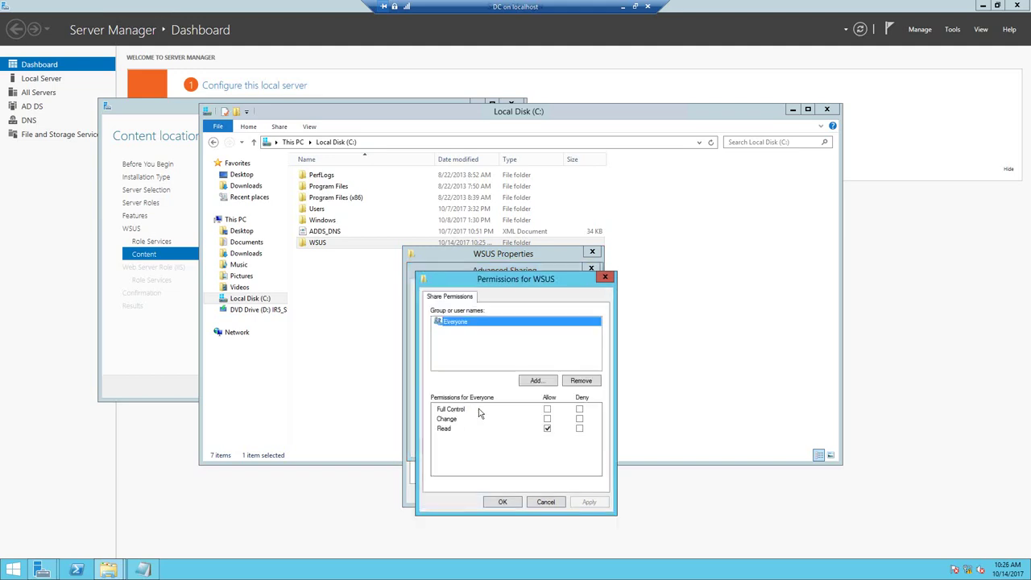
left_click(548, 413)
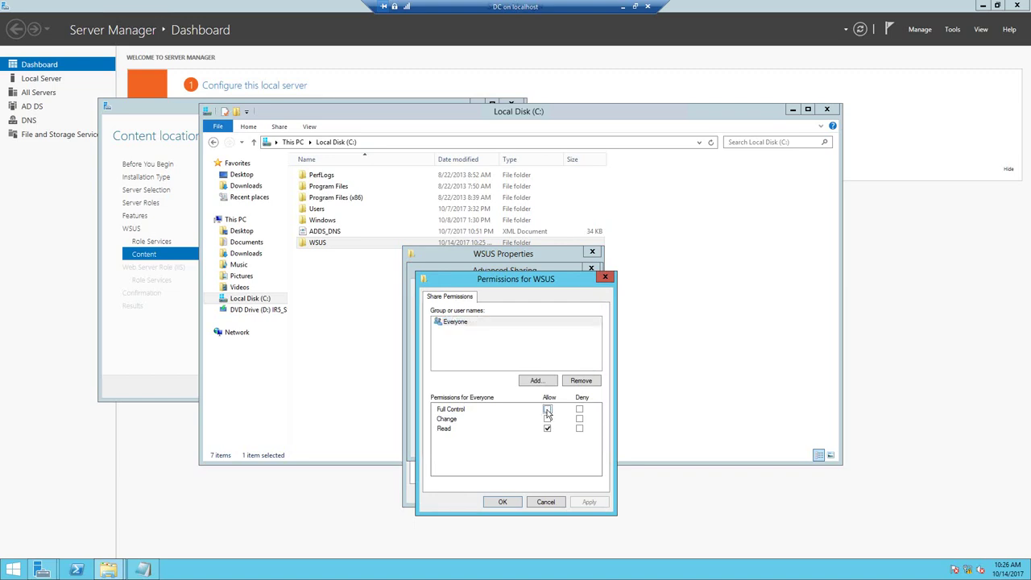
left_click(589, 503)
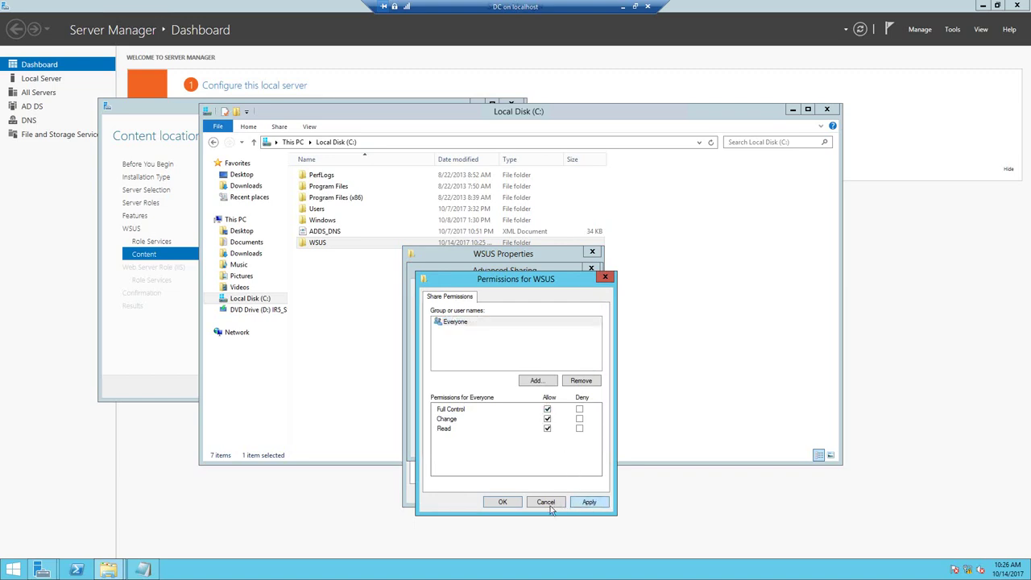
left_click(505, 505)
left_click(485, 445)
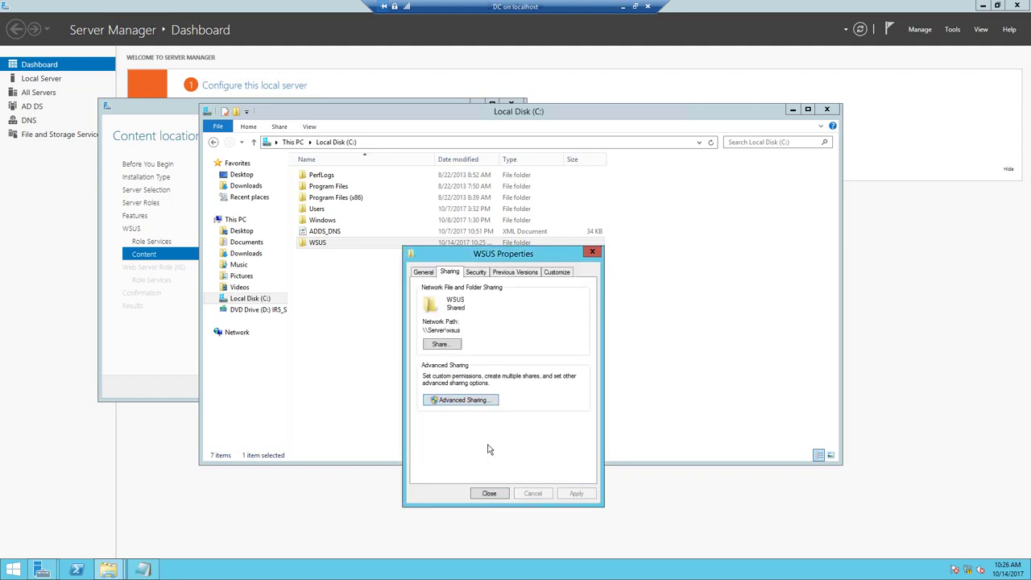
left_click(489, 492)
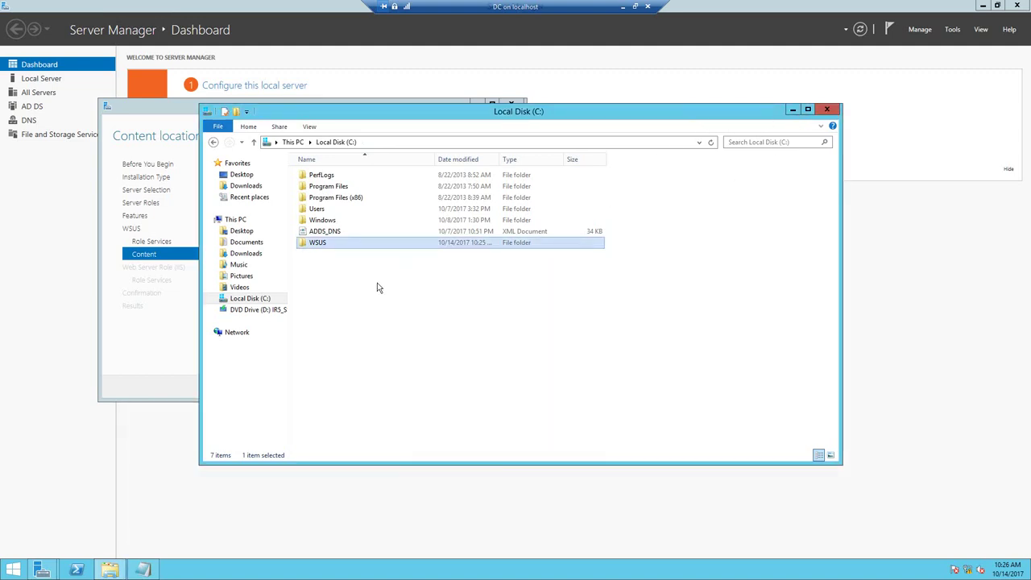
- Copy the WSUS share's network path \\Server\wsus from its Sharing tab and close the drive window
right_click(331, 243)
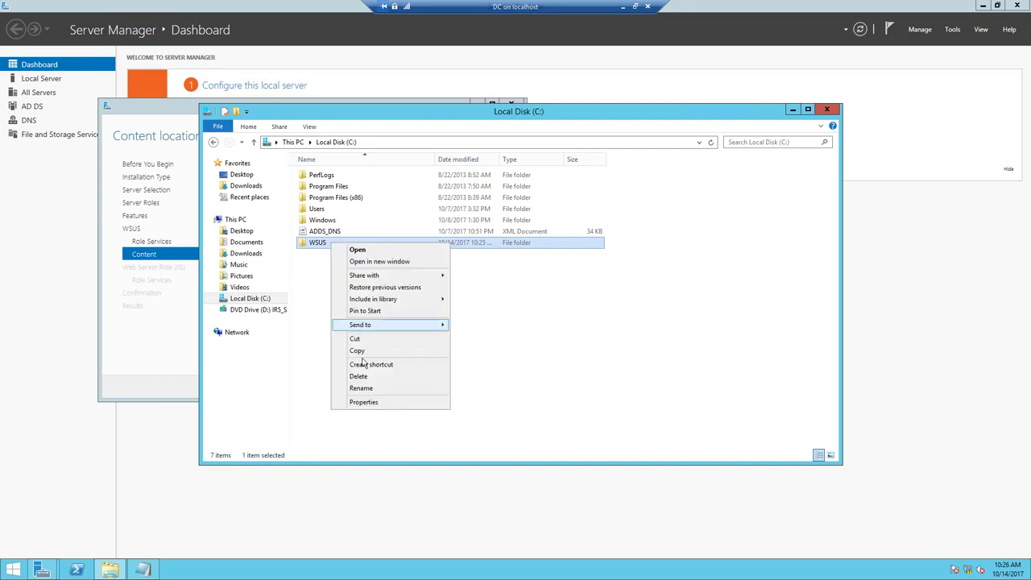
left_click(370, 406)
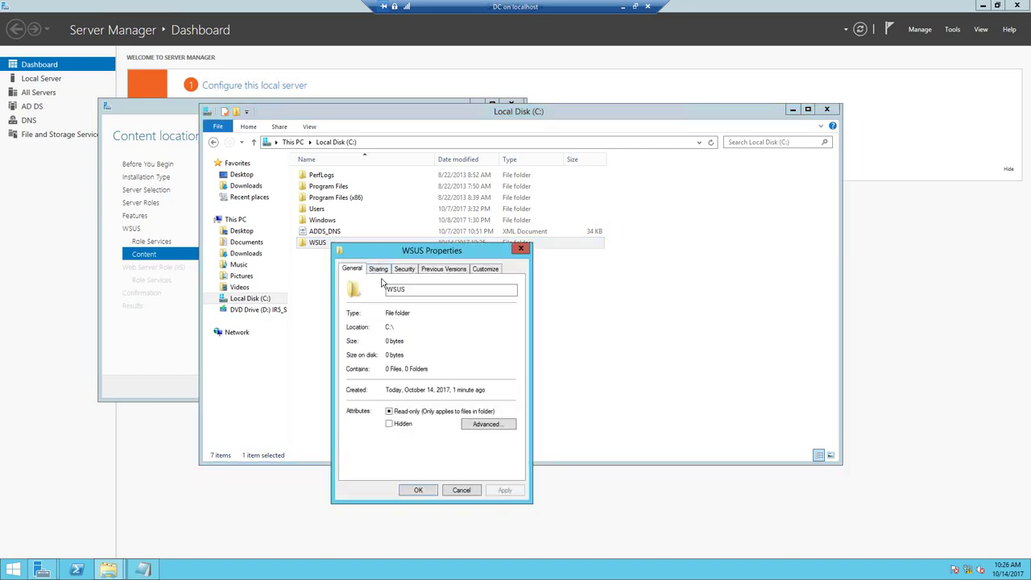
left_click(382, 273)
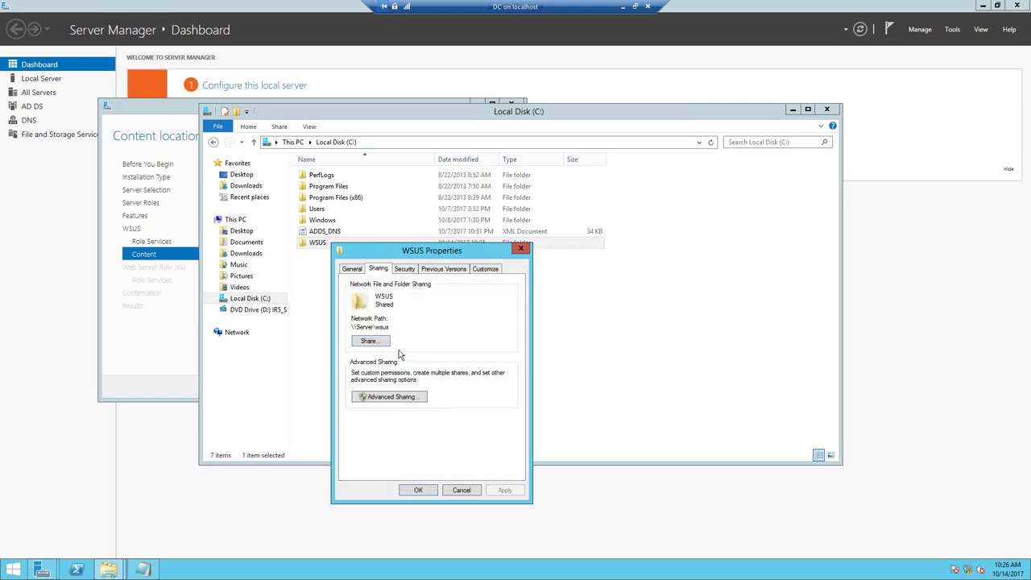
left_click_drag(352, 326, 341, 325)
right_click(353, 326)
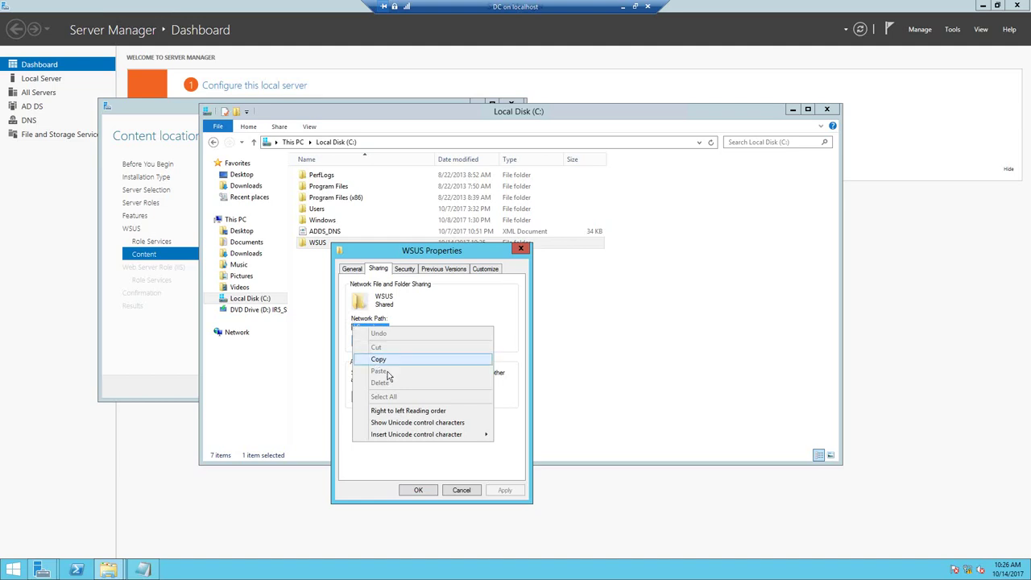
left_click(379, 357)
left_click(424, 490)
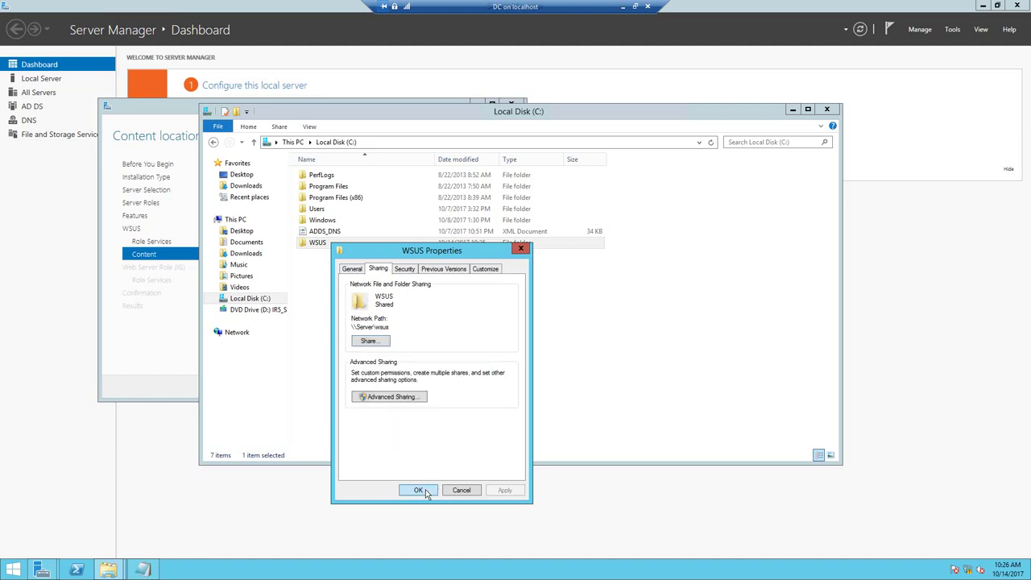
left_click(827, 109)
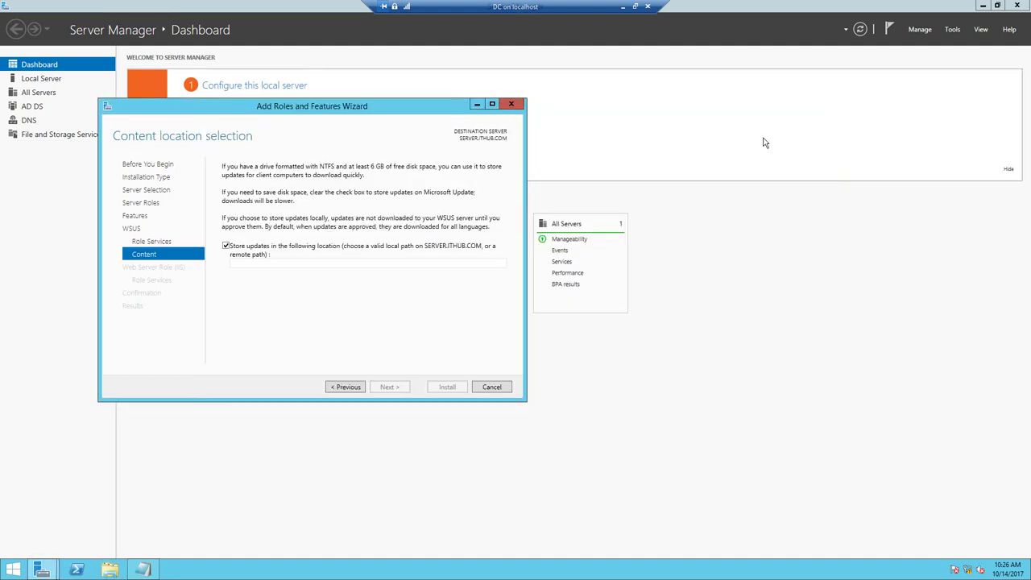
- Paste \\Server\wsus as the WSUS update content location
left_click(401, 266)
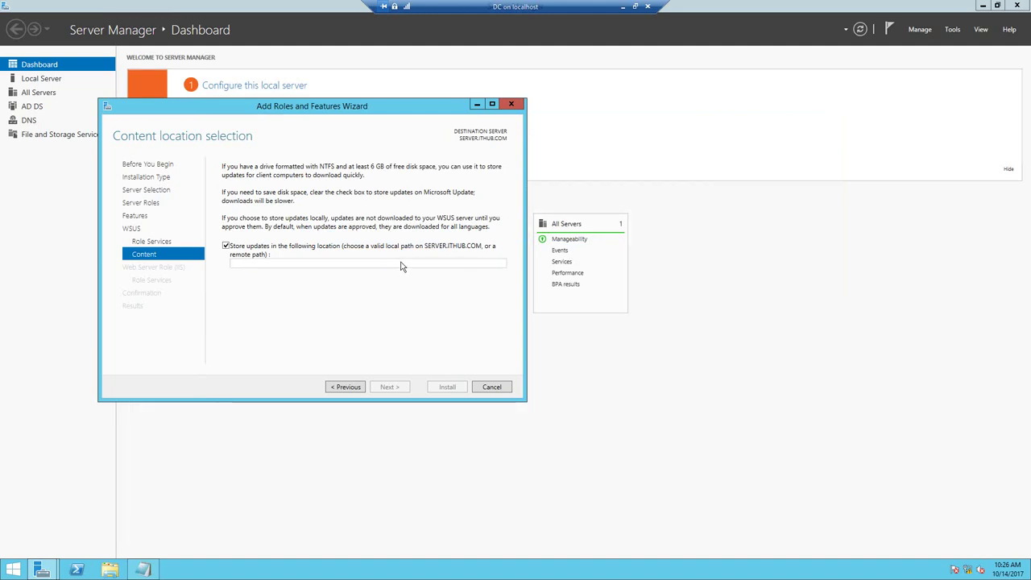
key("ctrl+v")
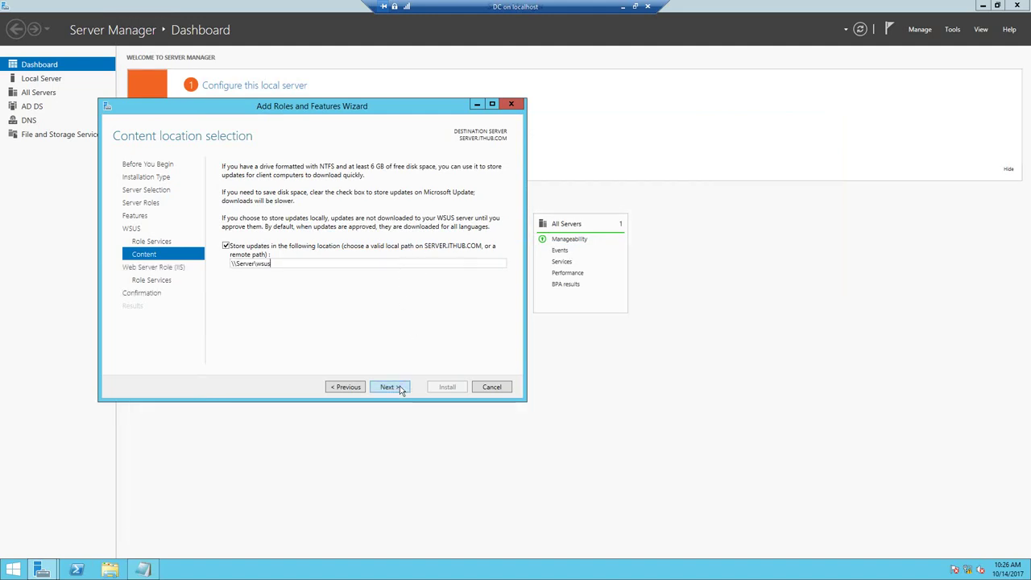
left_click(399, 386)
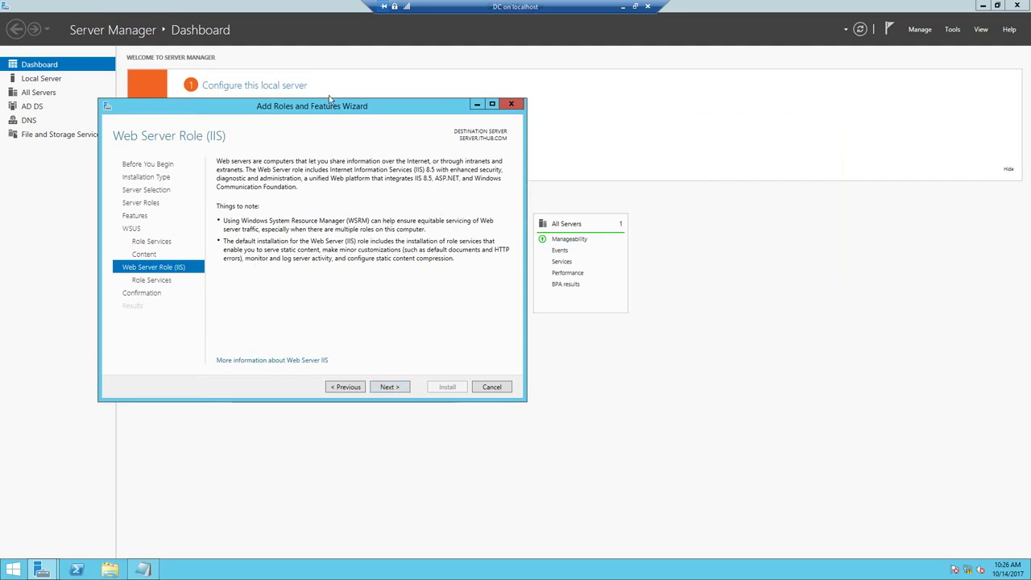
- Keep the default IIS role services, allow automatic restart, and start the installation
left_click(393, 387)
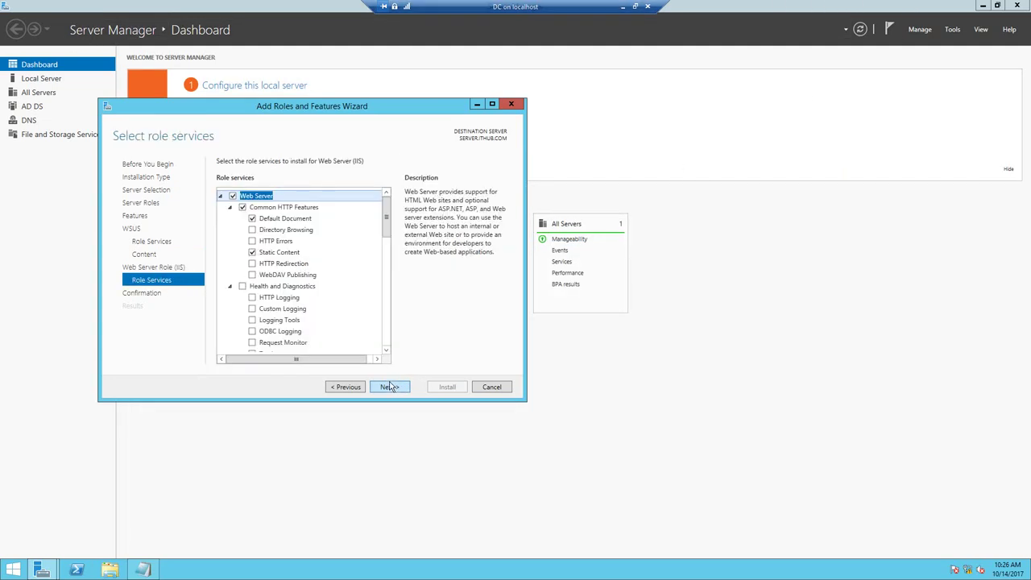
left_click(390, 387)
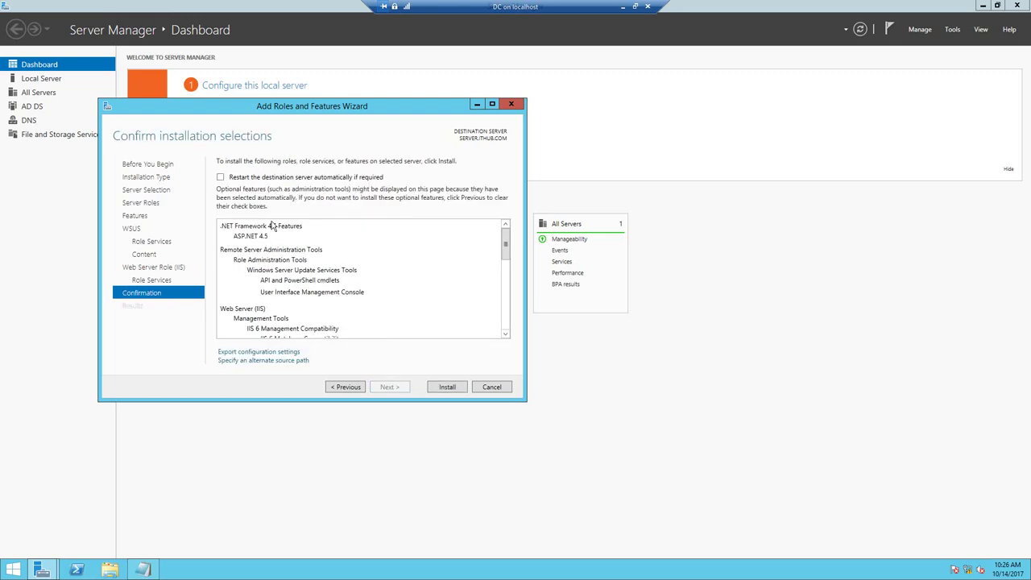
left_click(221, 177)
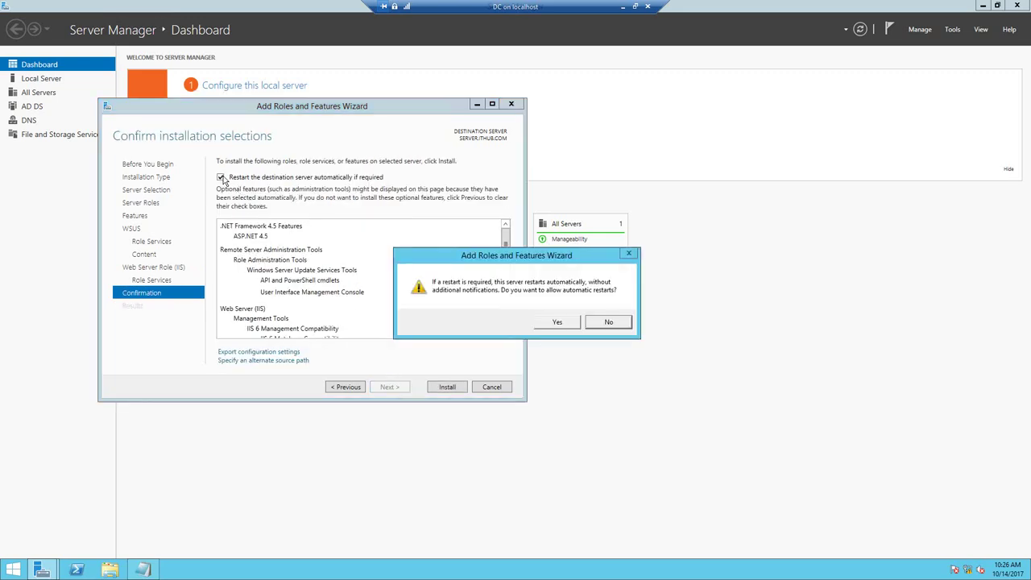
left_click(558, 323)
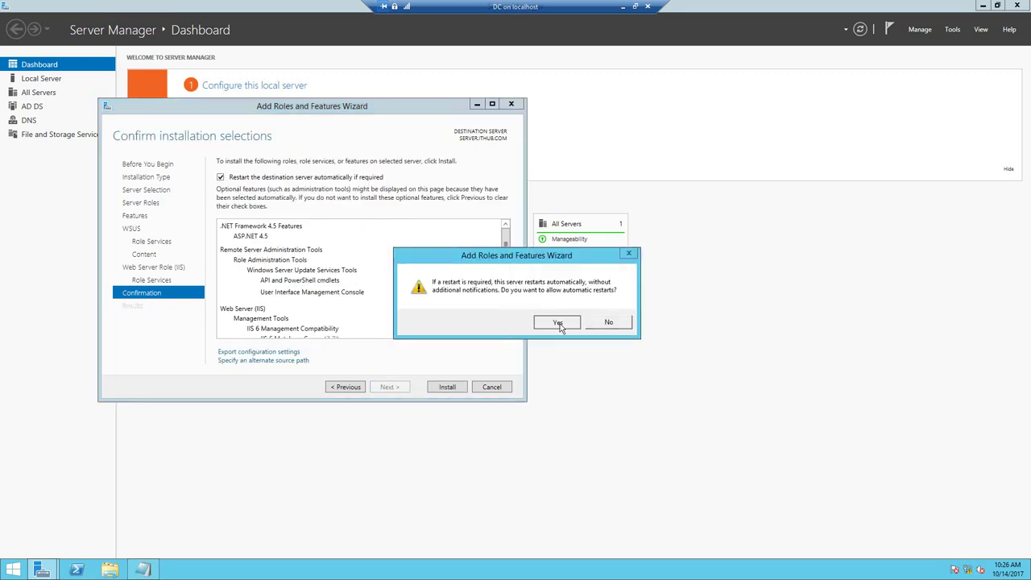
left_click(445, 387)
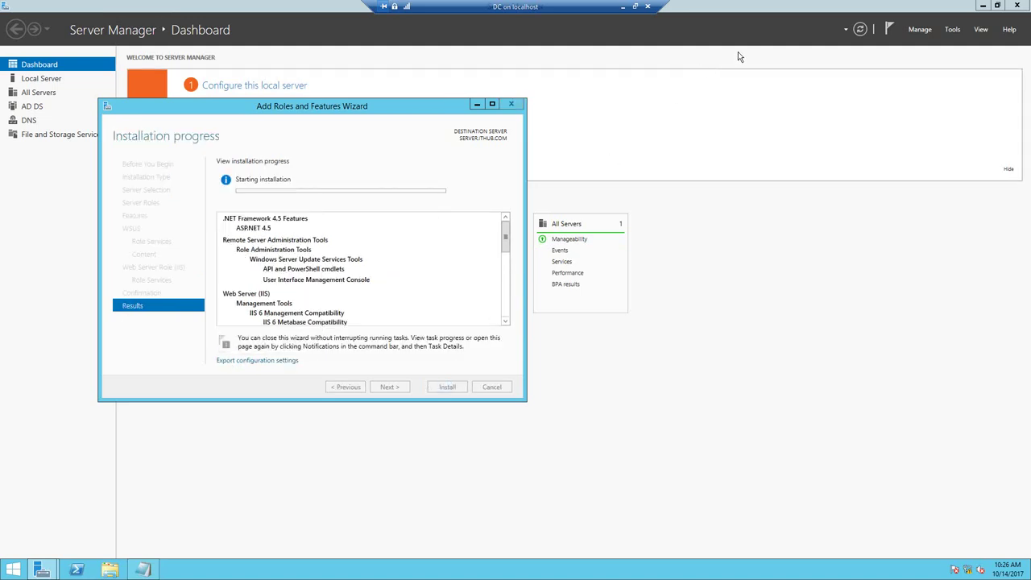
left_click(622, 6)
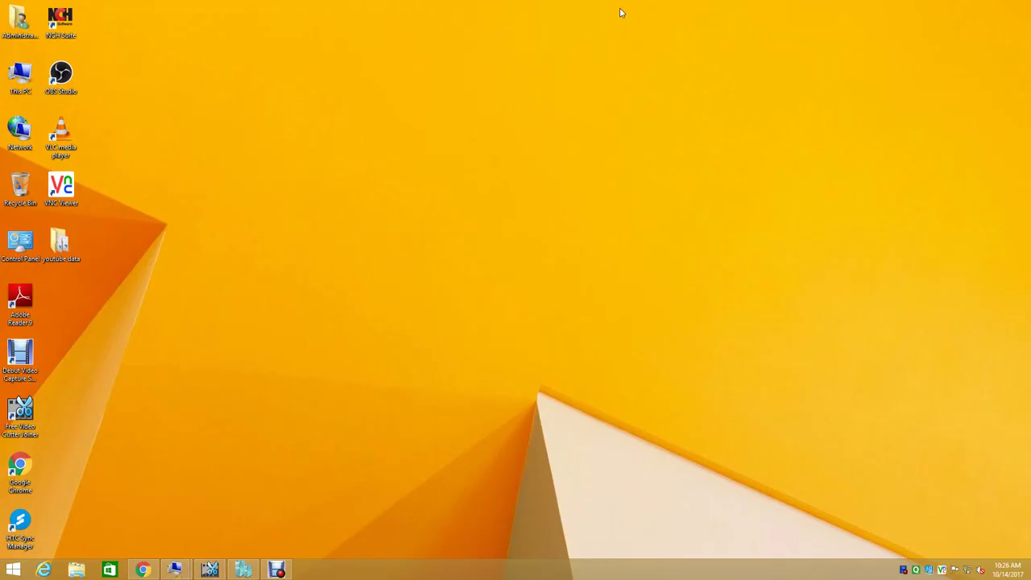
left_click(277, 569)
left_click(395, 400)
mouse_move(174, 569)
left_click(216, 537)
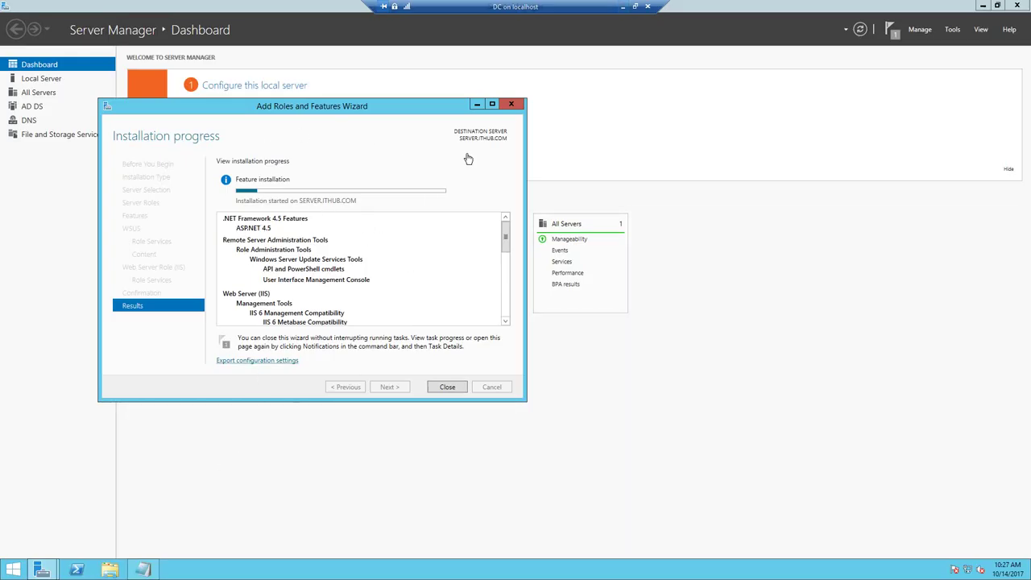
left_click(622, 8)
left_click(276, 569)
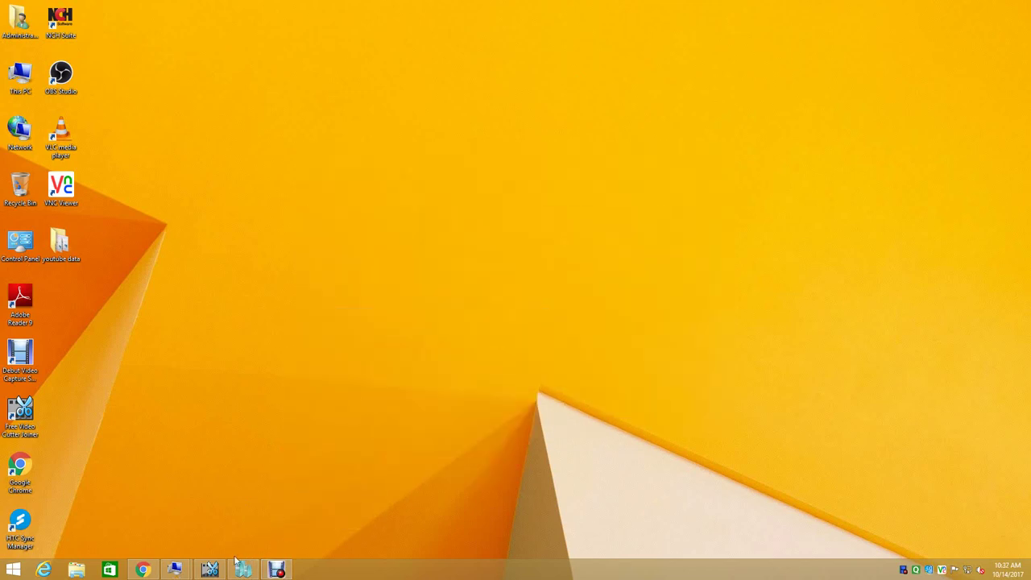
mouse_move(242, 568)
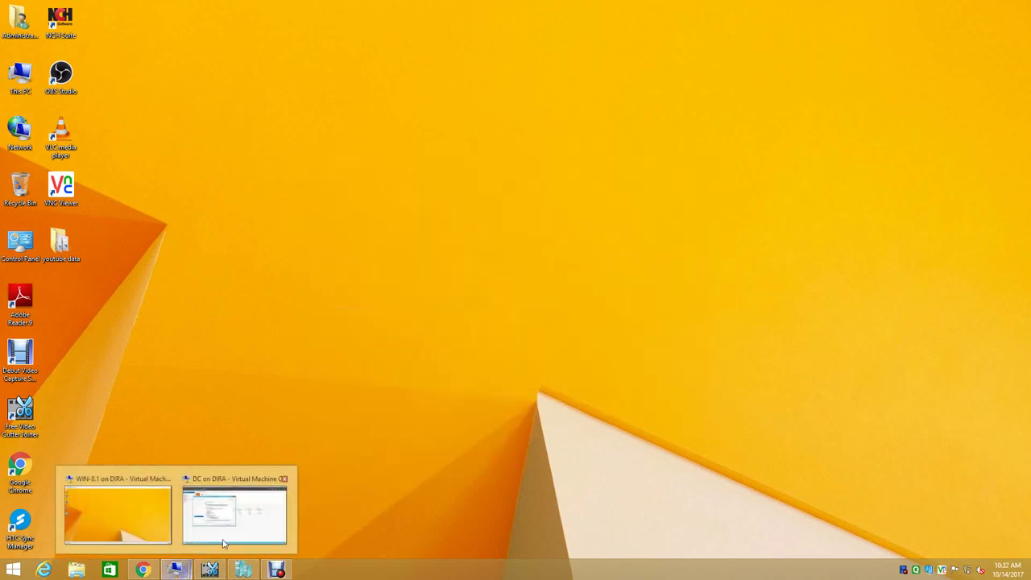
left_click(235, 507)
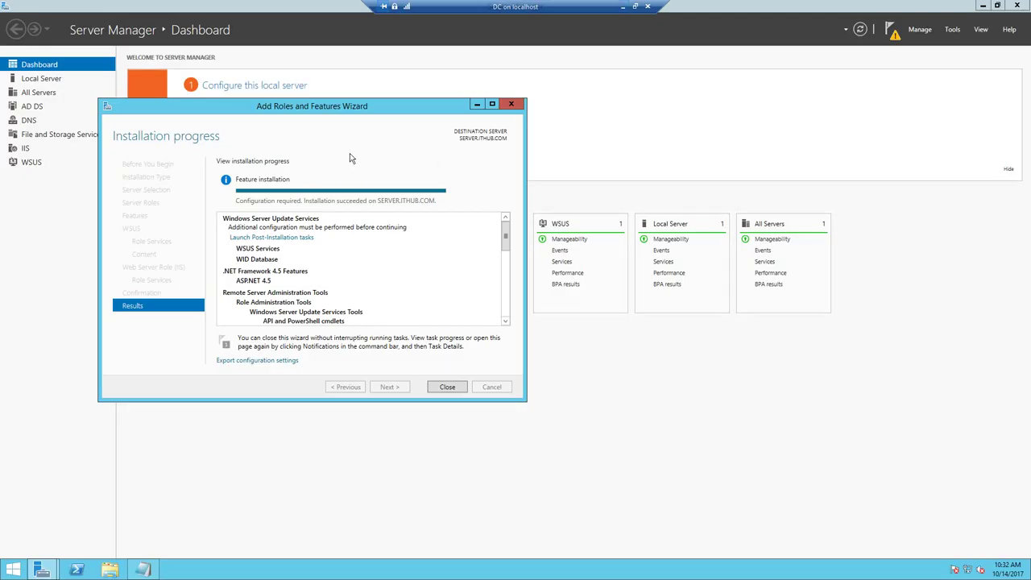
- Run the WSUS post-installation tasks and close the wizard once configuration completes
left_click(277, 239)
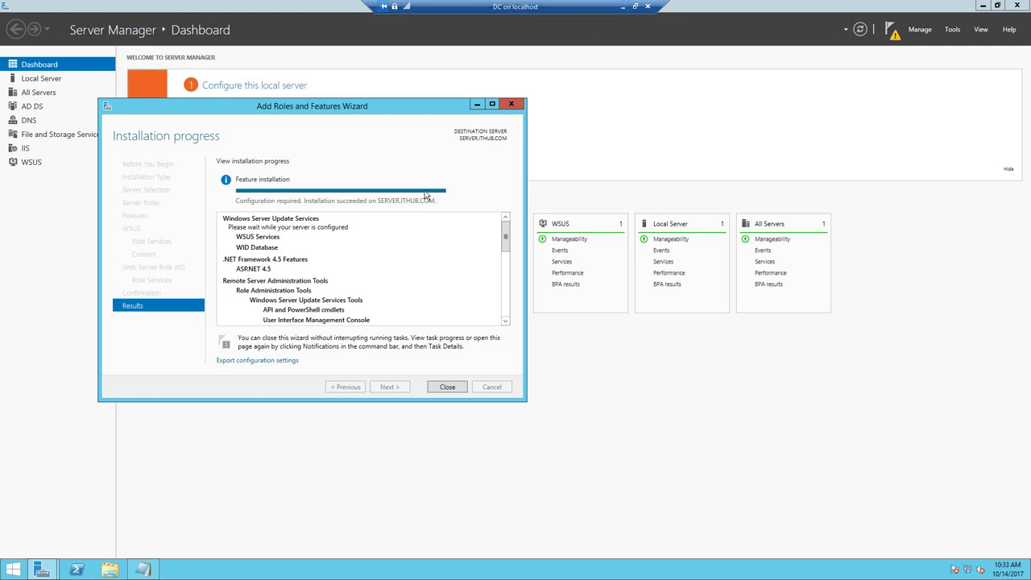
left_click(622, 7)
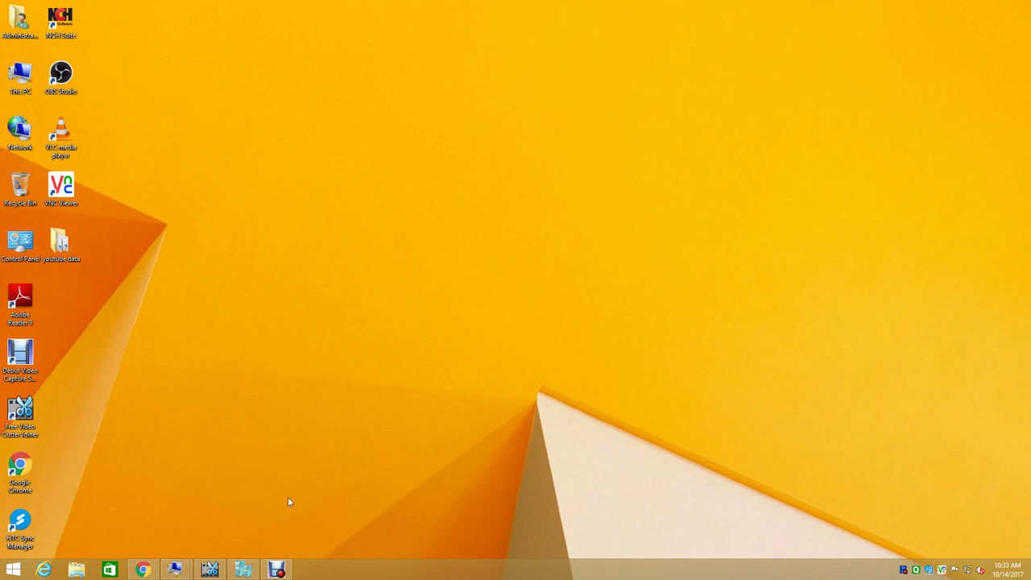
left_click(276, 569)
left_click(272, 509)
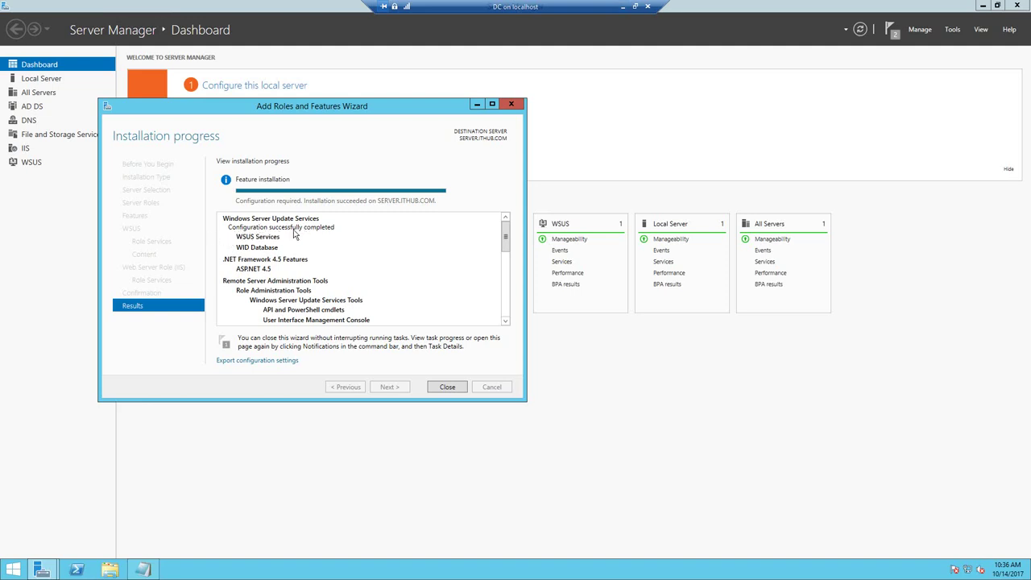
left_click(447, 387)
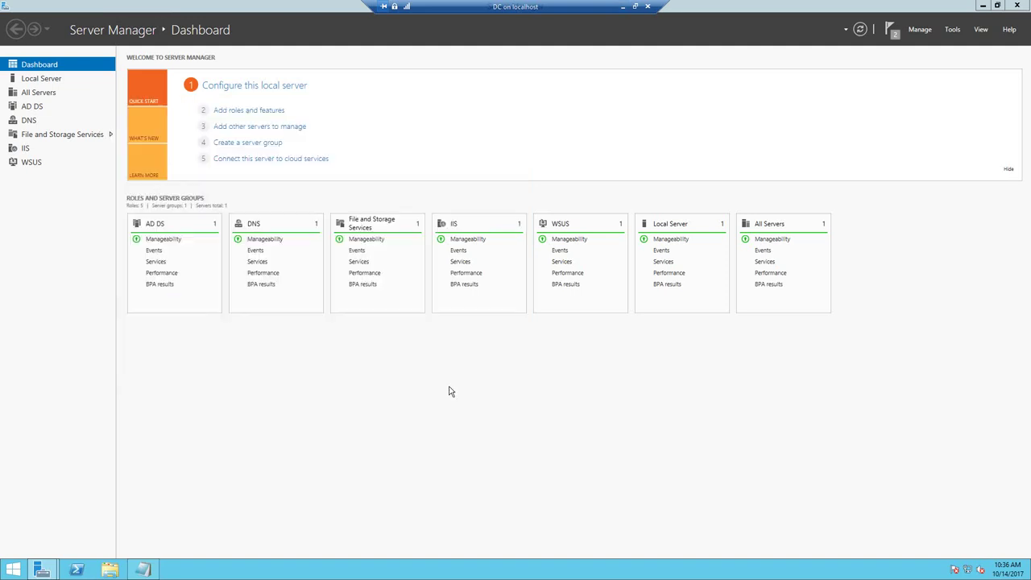
- Launch the Windows Server Update Services configuration wizard for SERVER from the WSUS role page
left_click(37, 168)
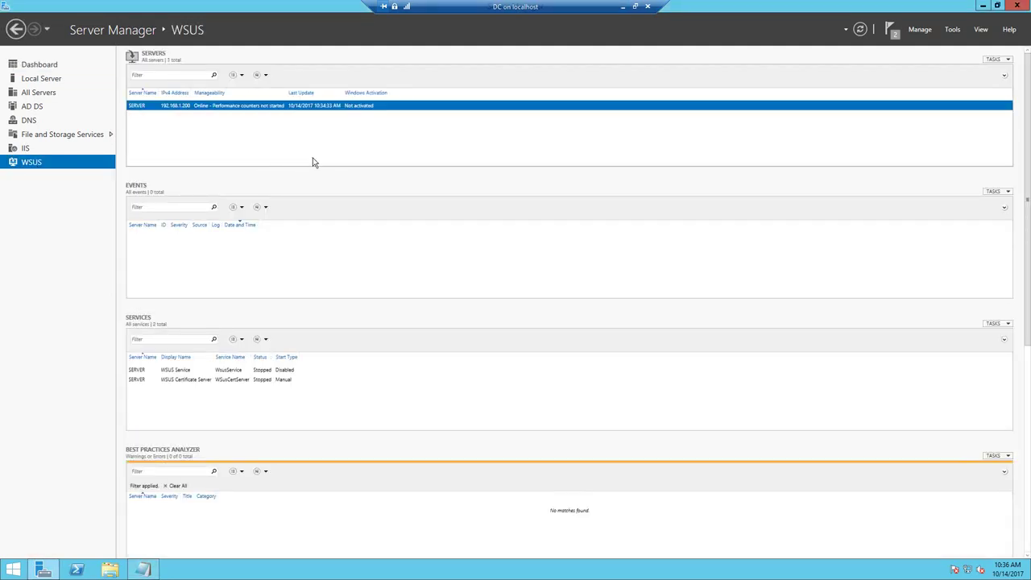
right_click(240, 110)
left_click(288, 201)
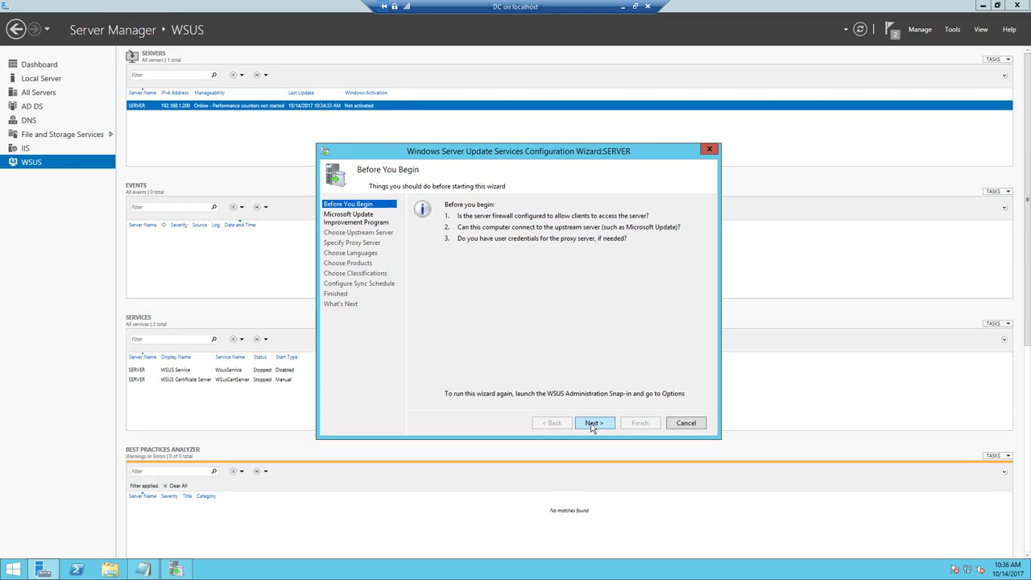
left_click(591, 423)
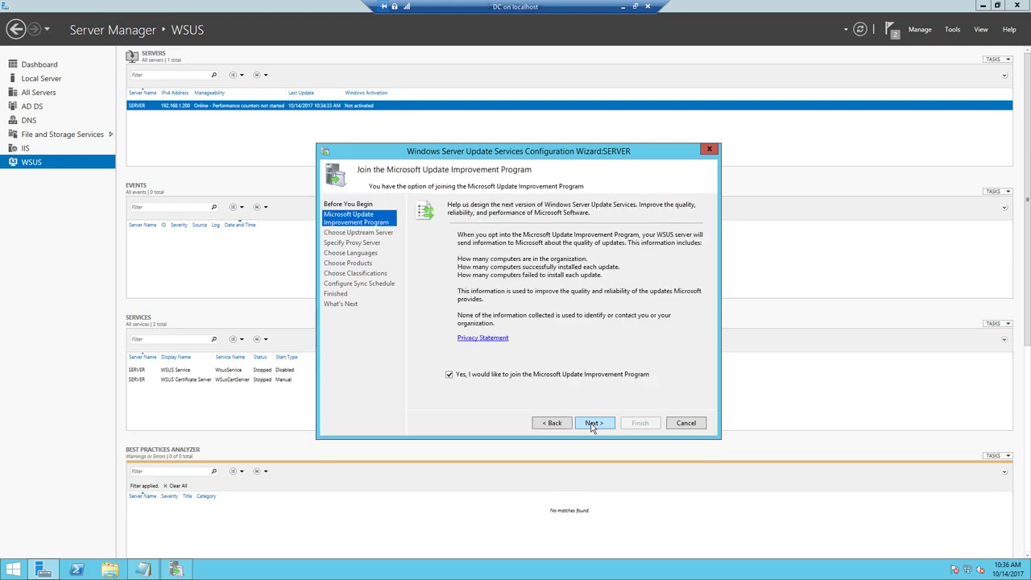
- Decline the Microsoft Update Improvement Program, keep Microsoft Update as upstream, and use no proxy
left_click(458, 373)
left_click(600, 422)
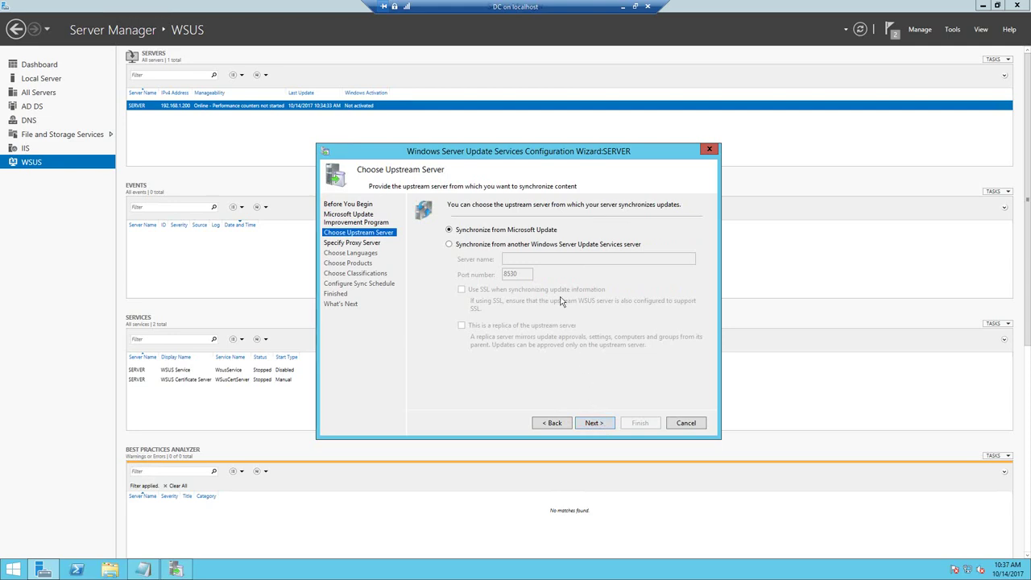
left_click(596, 425)
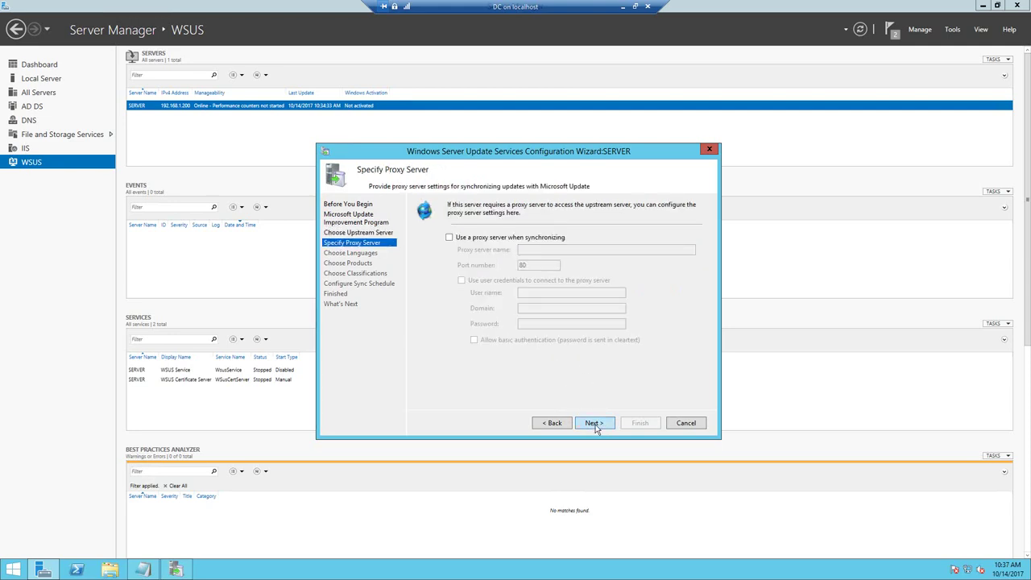
left_click(595, 424)
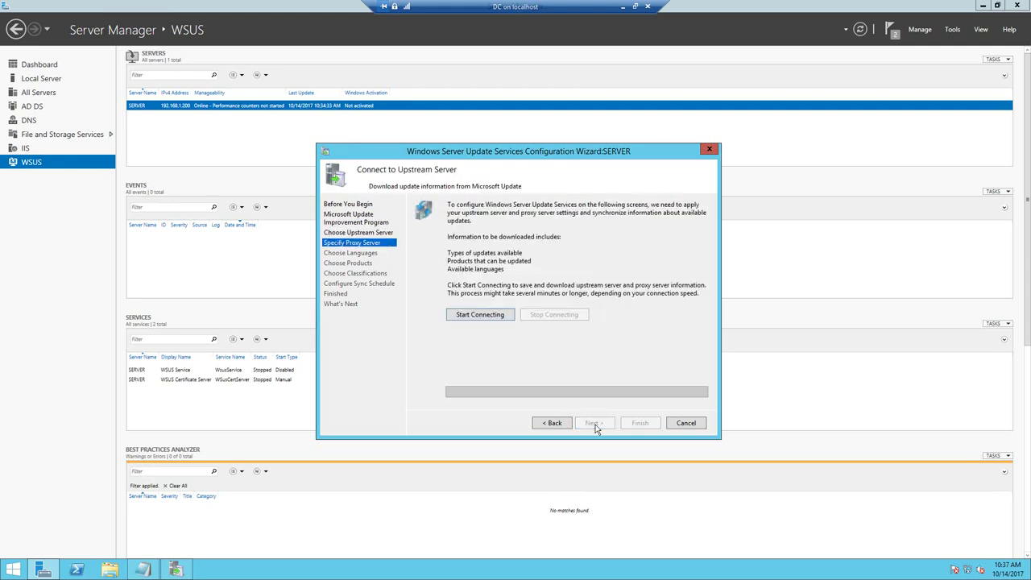
- Start the upstream connection and add the line 'IT WILL TAKE SOME TIME' to the Notepad note
left_click(498, 316)
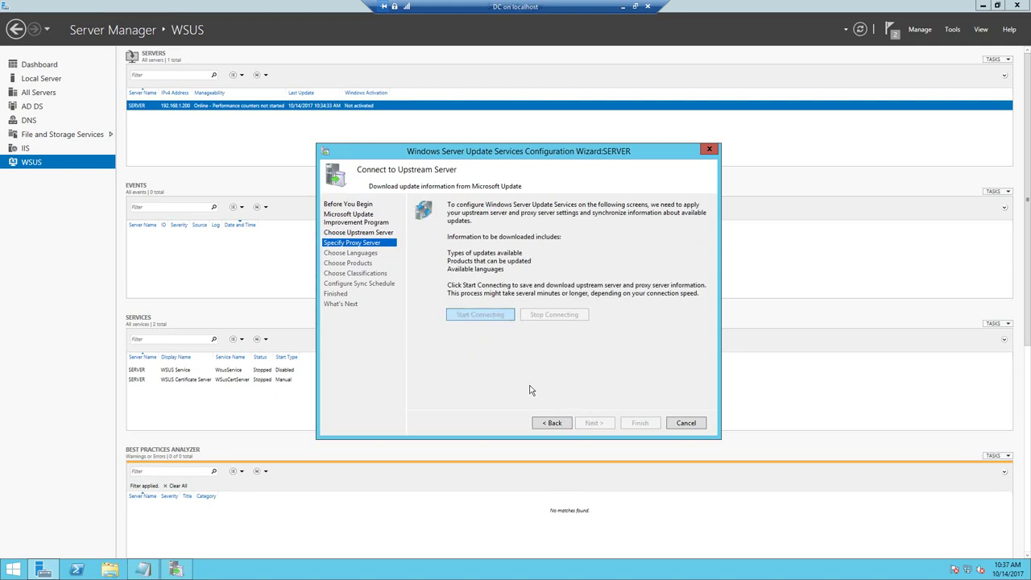
left_click(143, 569)
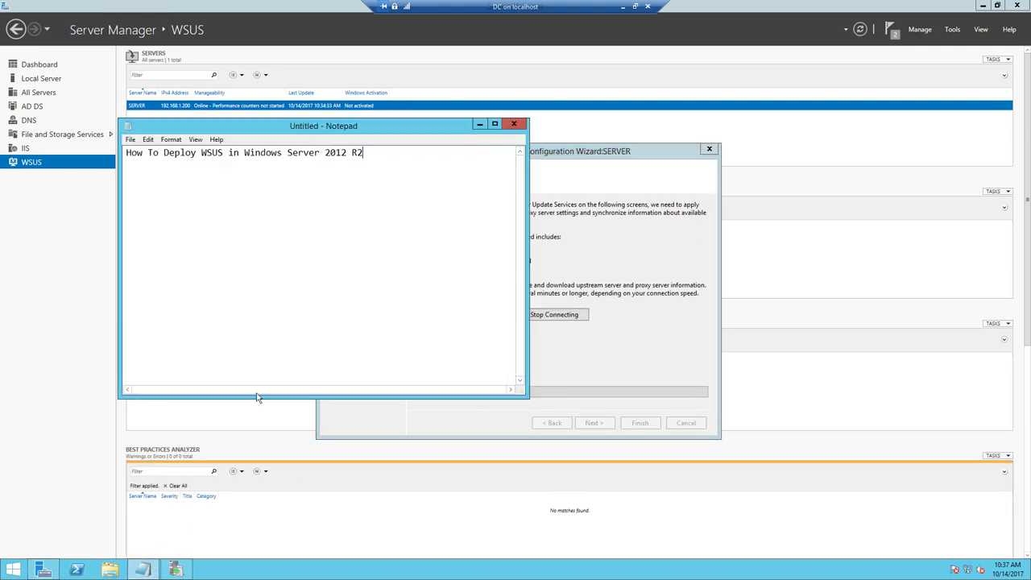
key("Return")
key("Return")
type("IT")
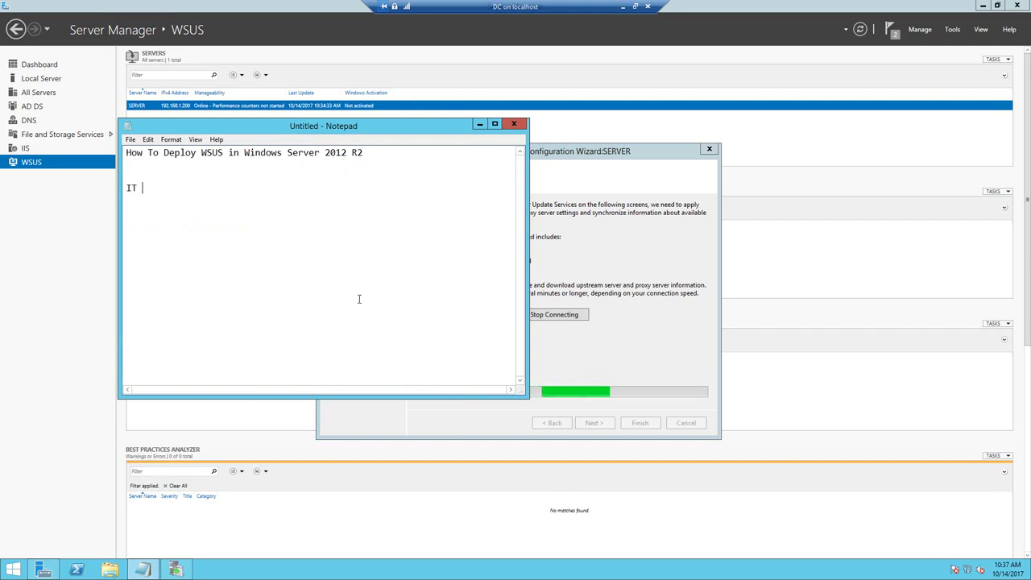
type(" WILL TA")
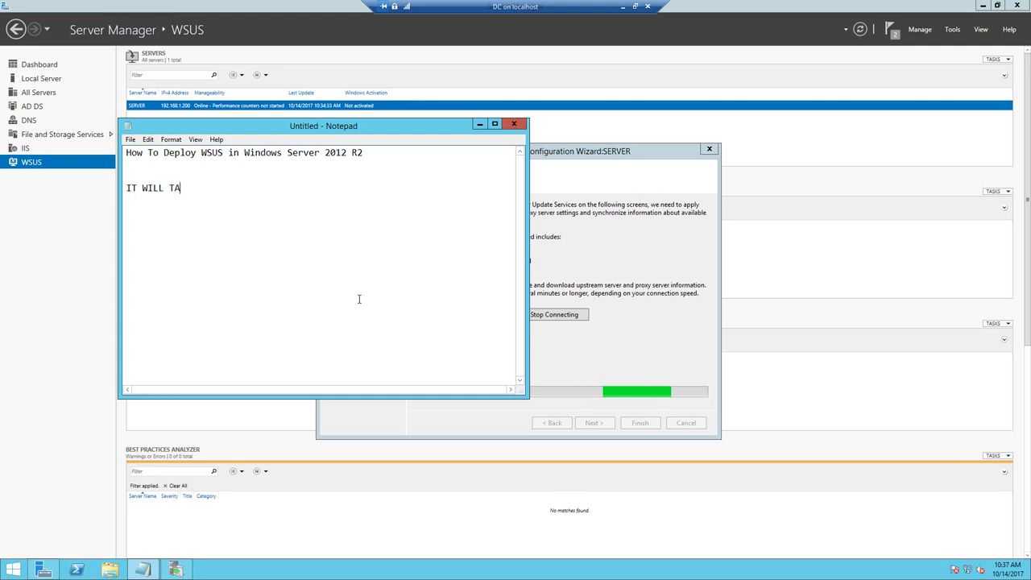
type("KE SOM")
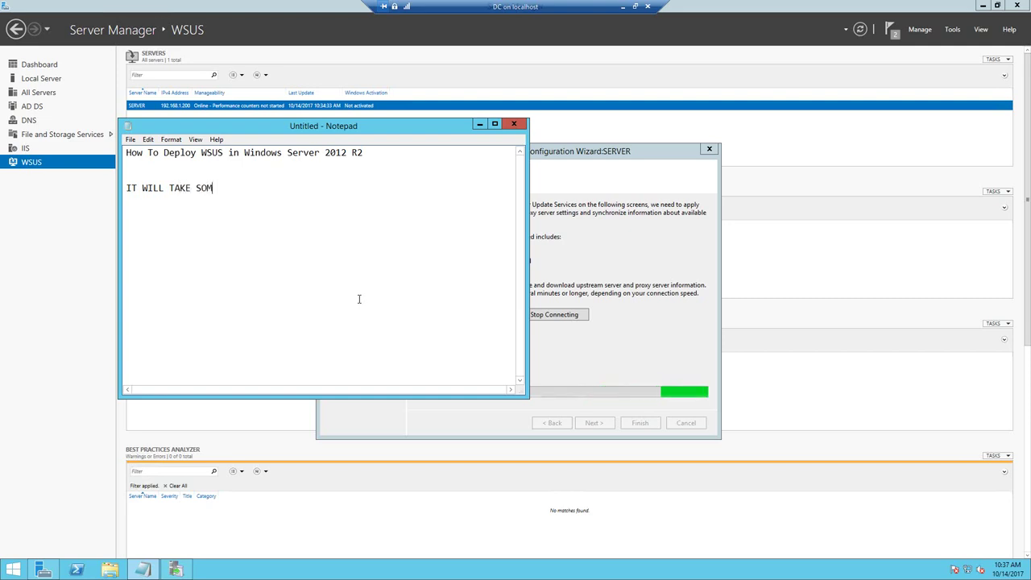
type("E TIME")
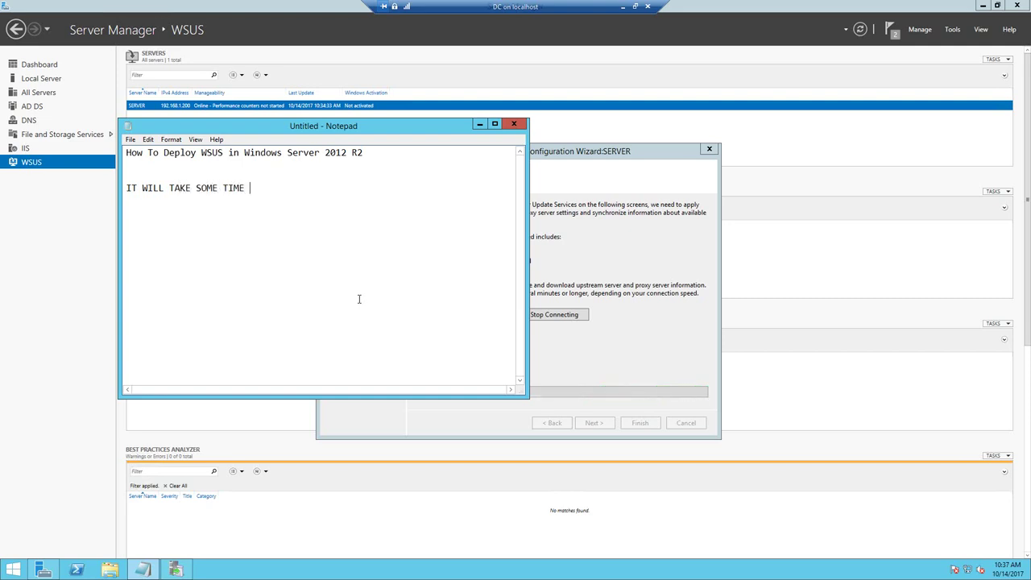
- Bring the WSUS wizard forward, then minimise the remote session and pause the recording
left_click(606, 150)
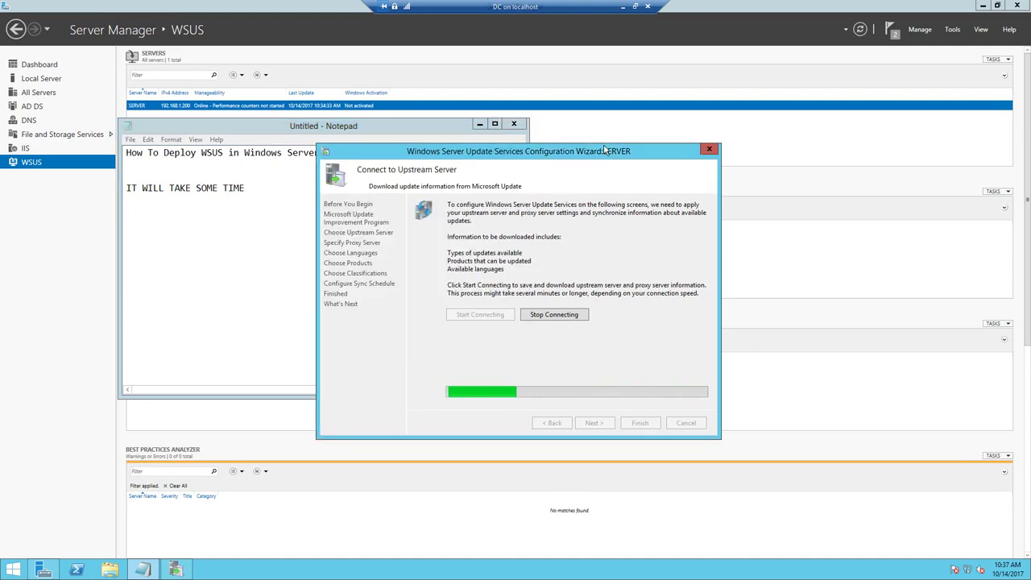
left_click(623, 7)
left_click(277, 570)
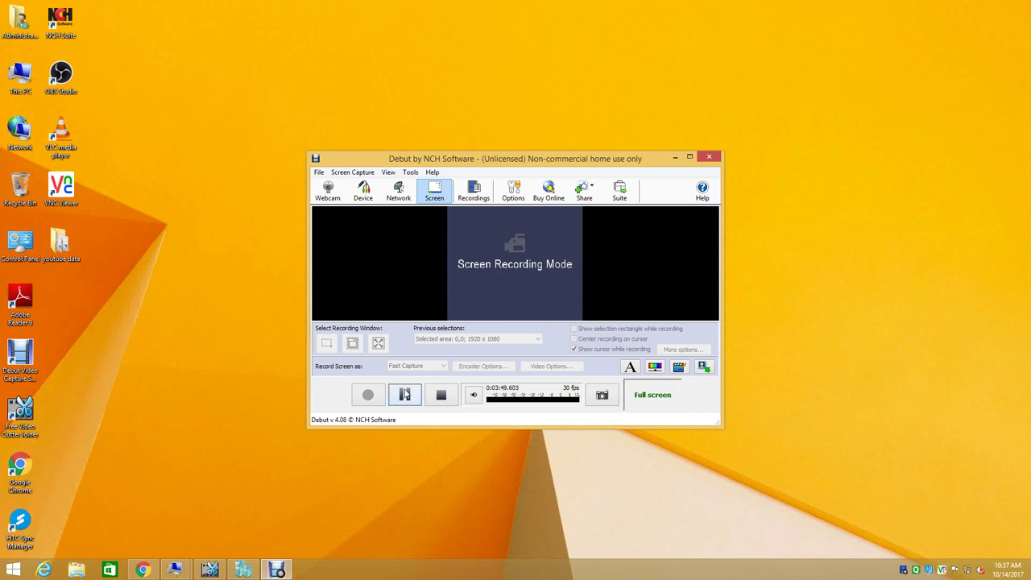
- Resume the recording and restore the DC remote session showing the completed upstream connection
left_click(405, 394)
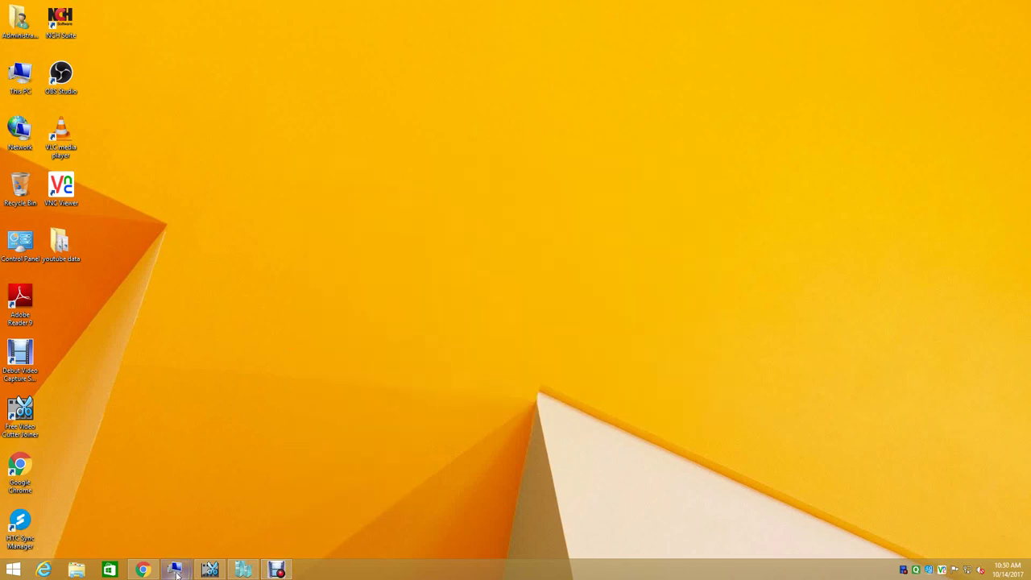
mouse_move(176, 571)
left_click(237, 508)
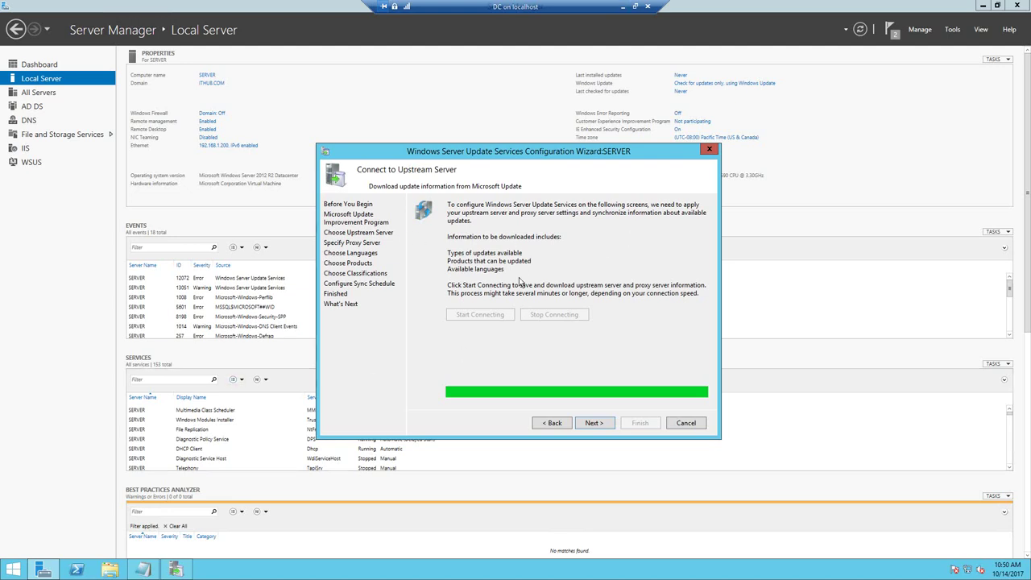
- Keep English as the update language and choose Windows 8.1 as the only product
left_click(594, 423)
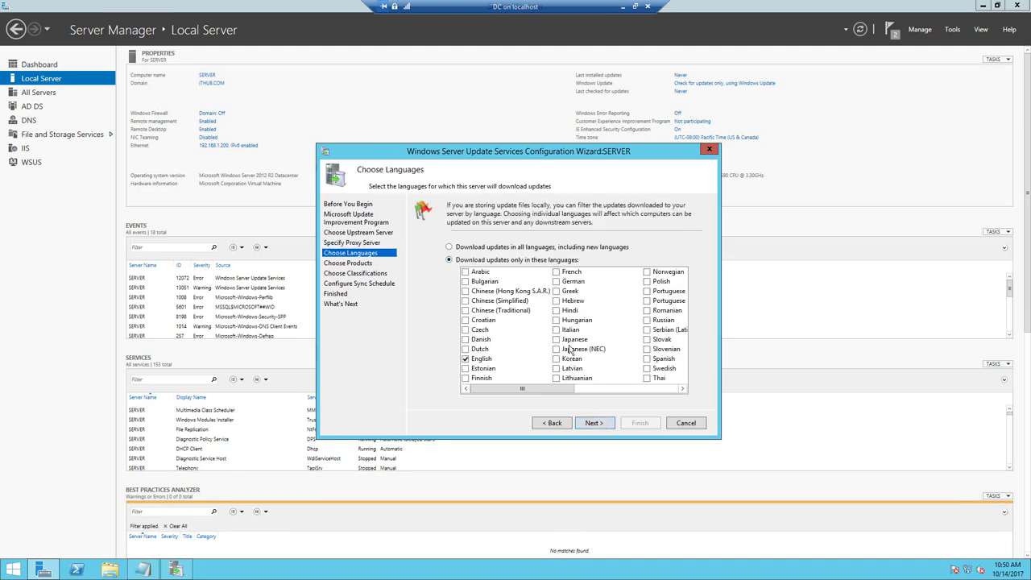
left_click(595, 421)
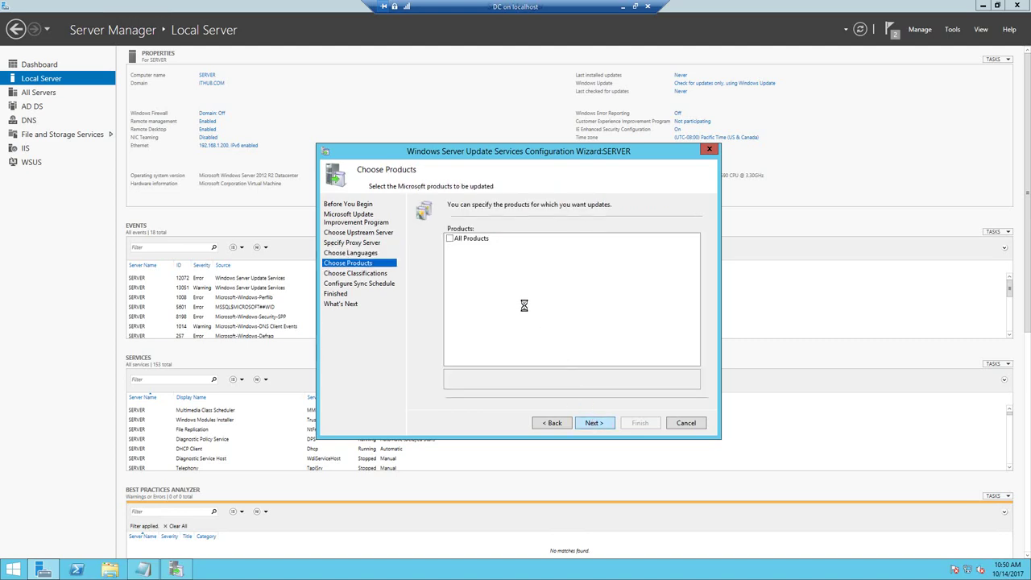
left_click(450, 239)
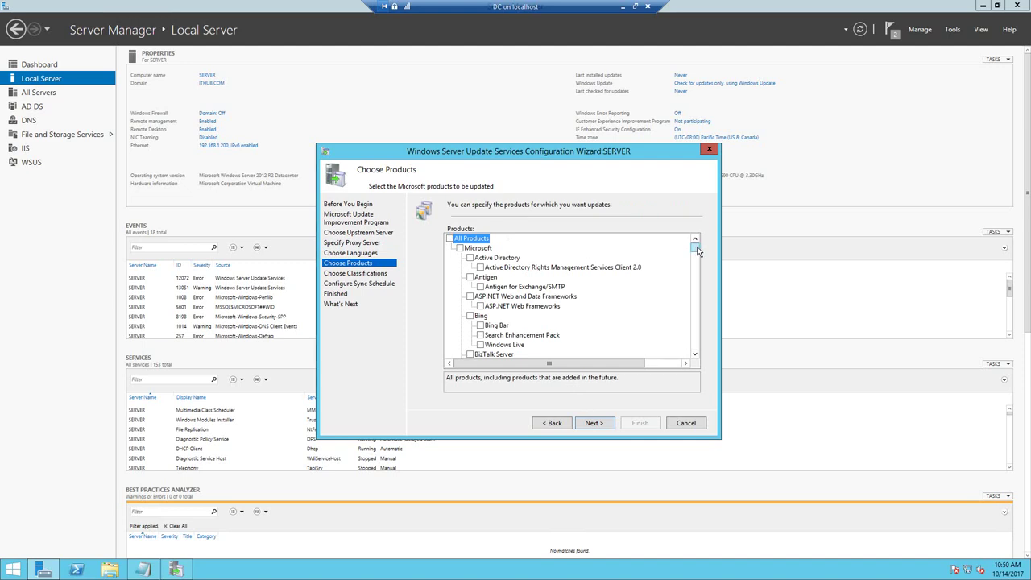
left_click_drag(698, 252, 702, 338)
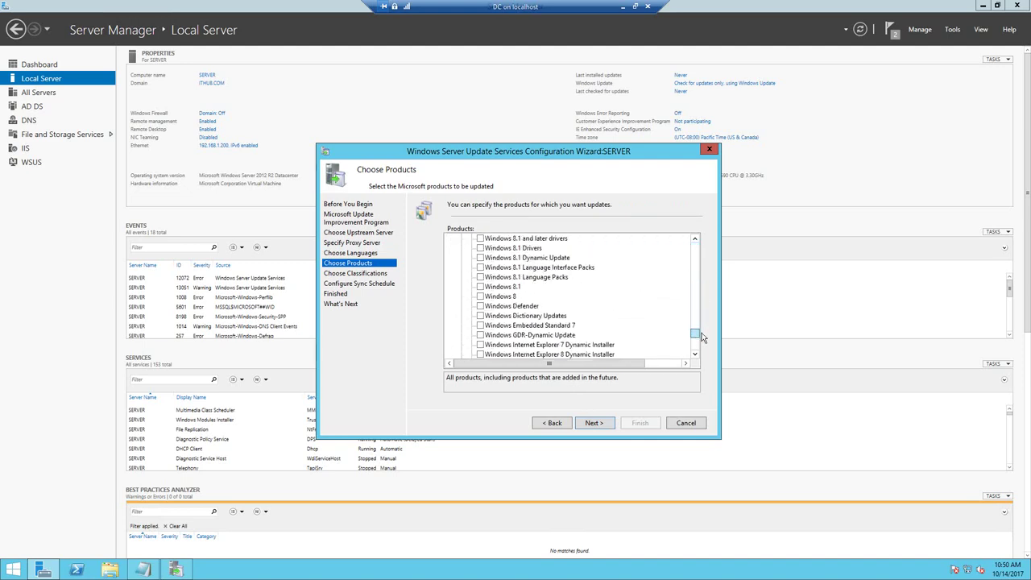
left_click(592, 423)
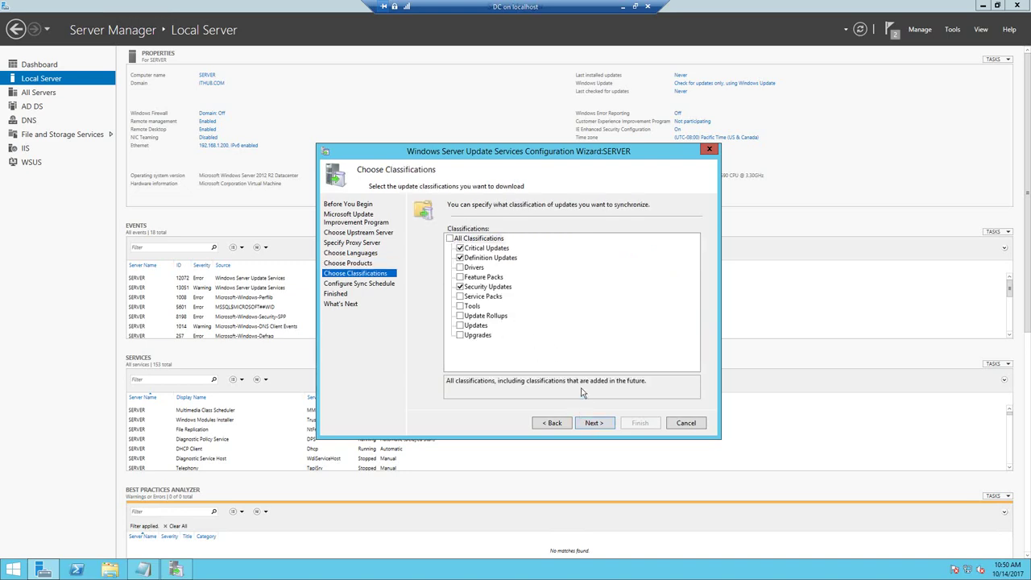
- Finish the WSUS configuration with manual sync and initial synchronization enabled, opening the Update Services console
left_click(594, 423)
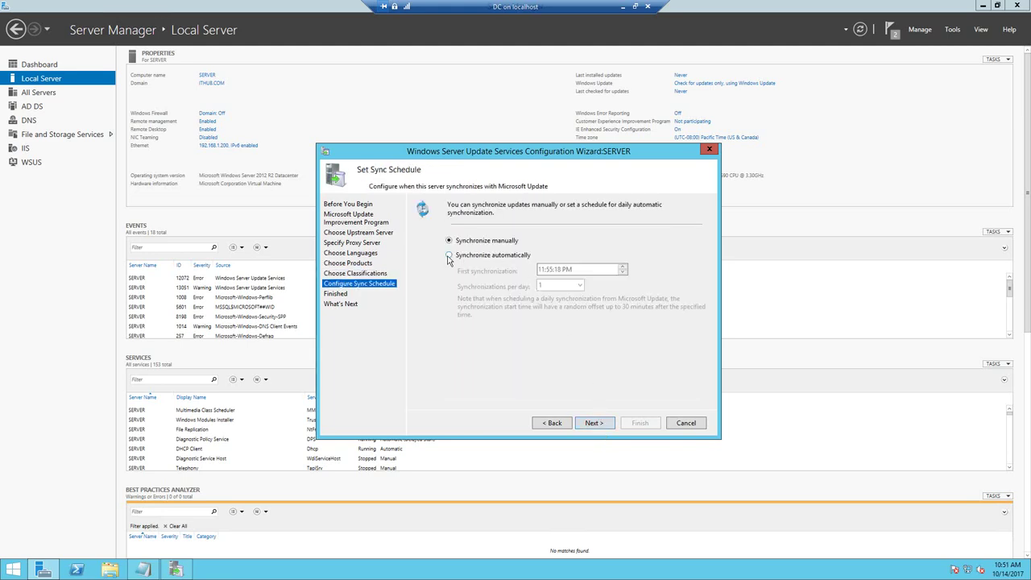
left_click(595, 422)
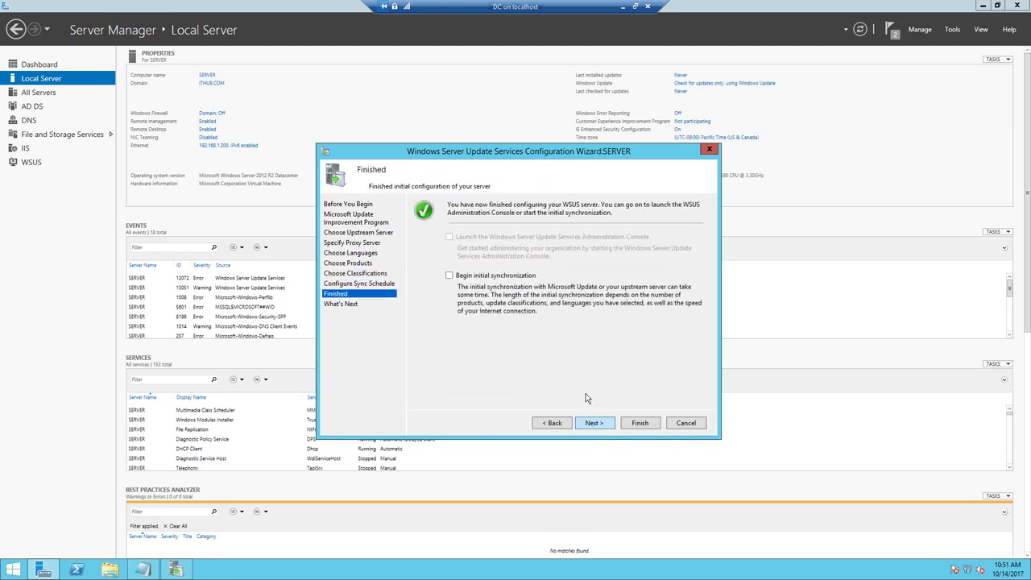
left_click(449, 276)
left_click(593, 422)
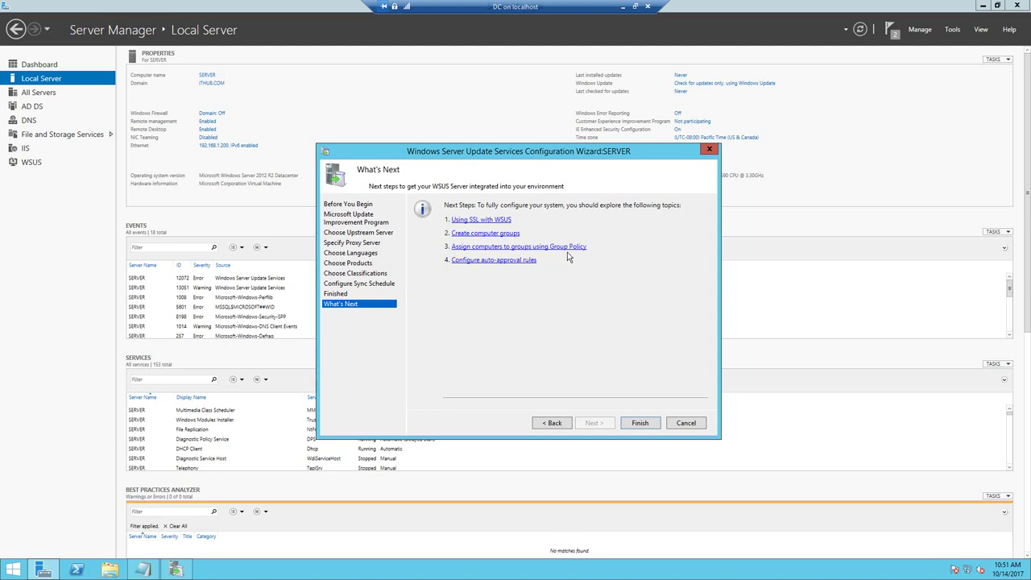
left_click(639, 423)
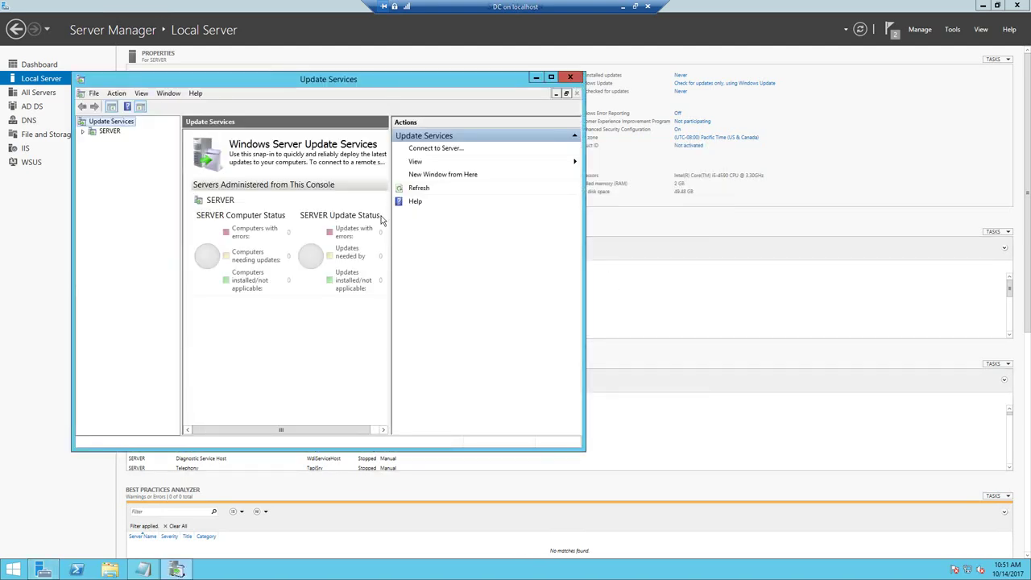
- Maximise Update Services, view the SERVER overview showing sync at 0%, then minimise the remote session
left_click(550, 77)
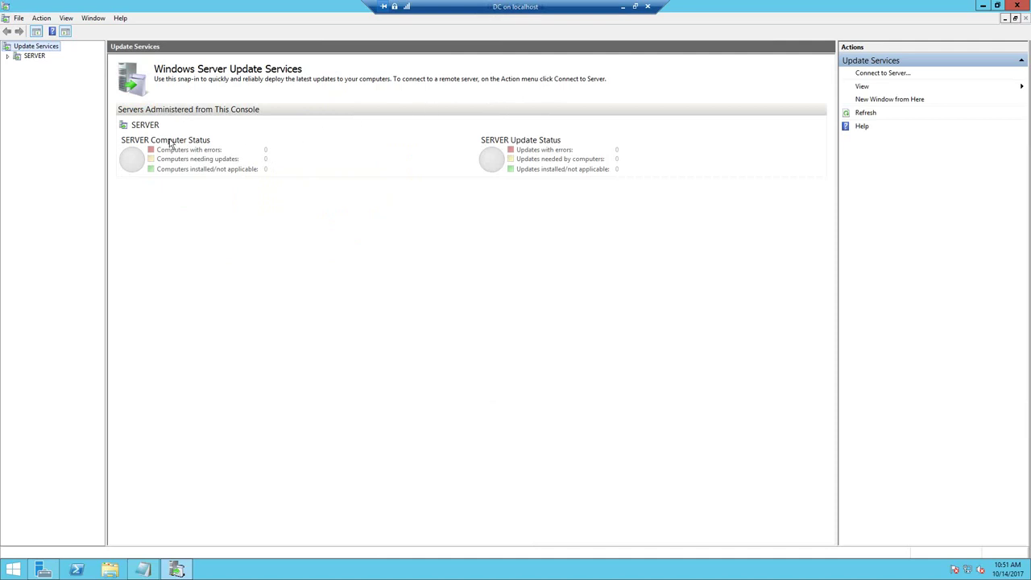
left_click(7, 56)
left_click(35, 57)
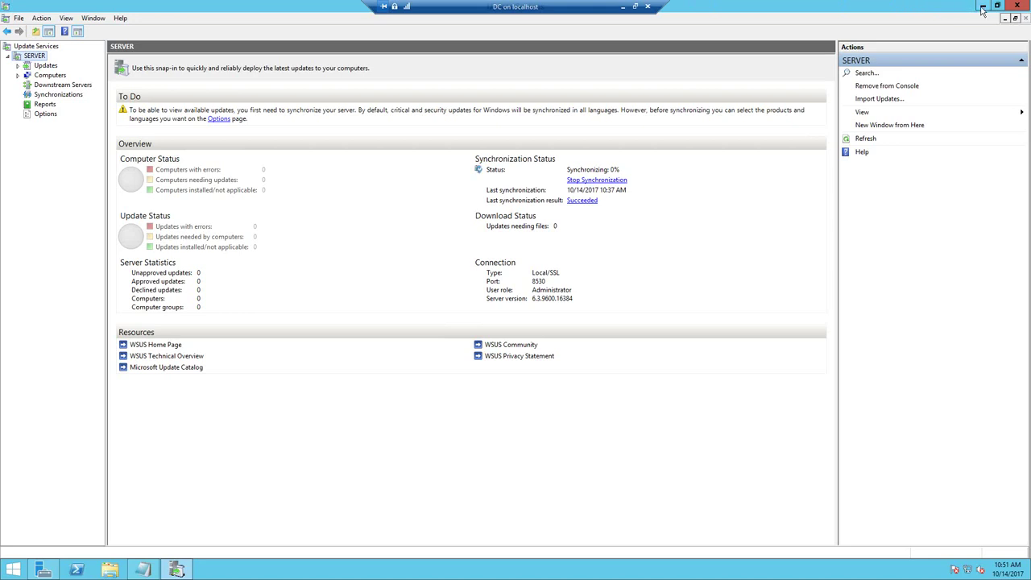
left_click(622, 7)
- Refresh the local desktop, restore the remote server session and set the WSUS console aside
right_click(368, 113)
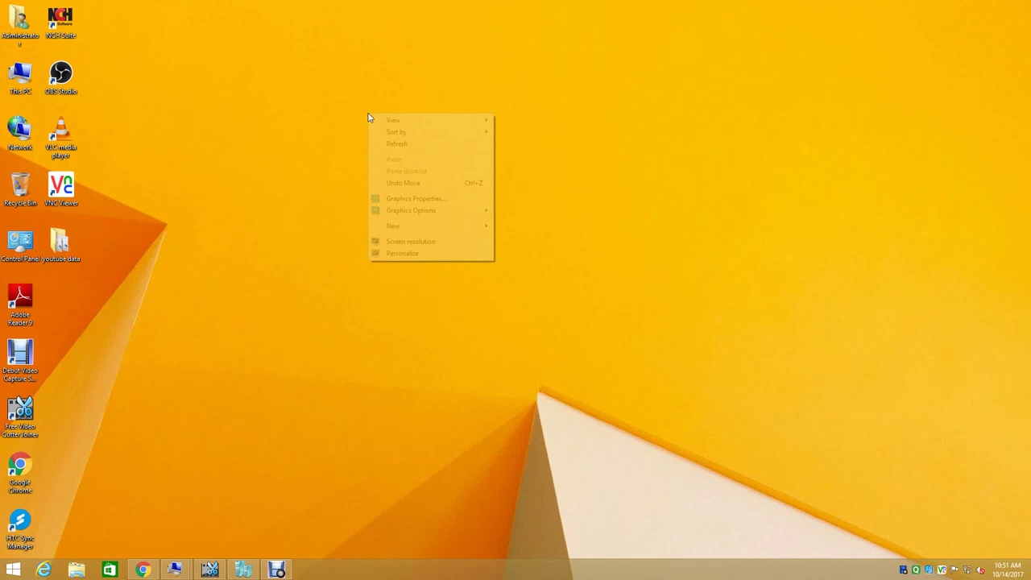
left_click(395, 148)
mouse_move(169, 572)
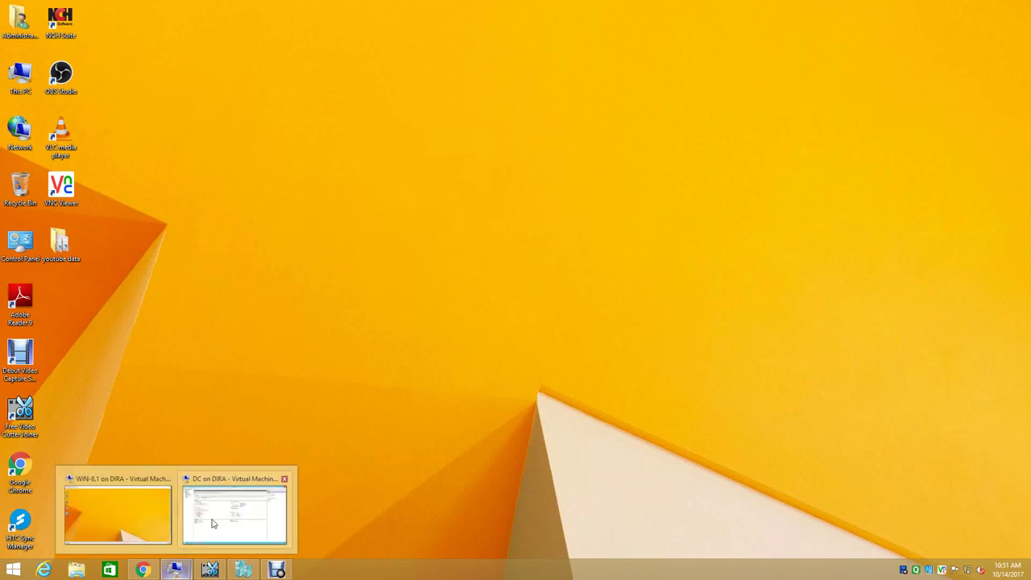
left_click(212, 523)
left_click(983, 6)
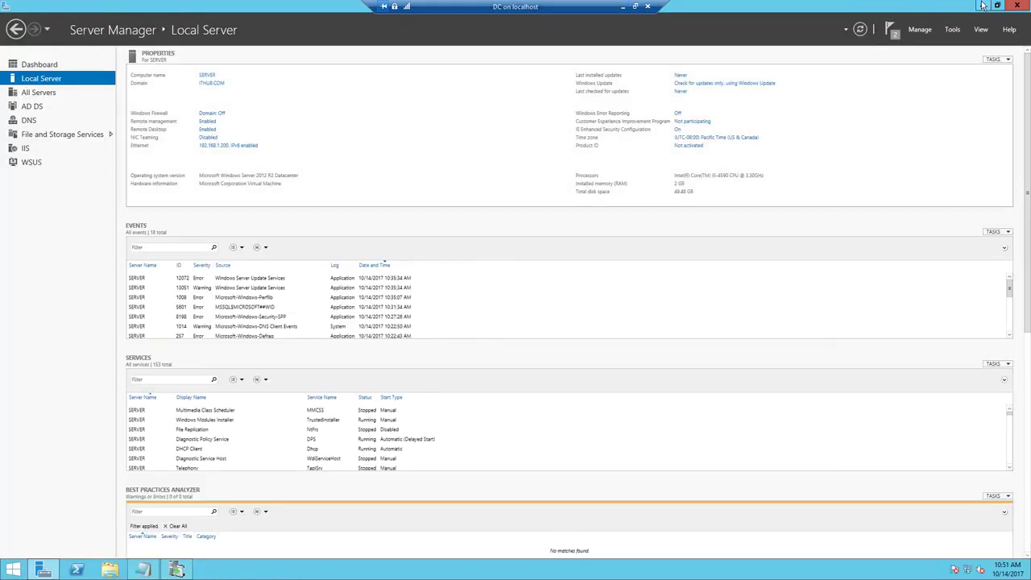
- Launch Active Directory Users and Computers from the AD DS page and expand the ITHUB.COM domain
left_click(34, 106)
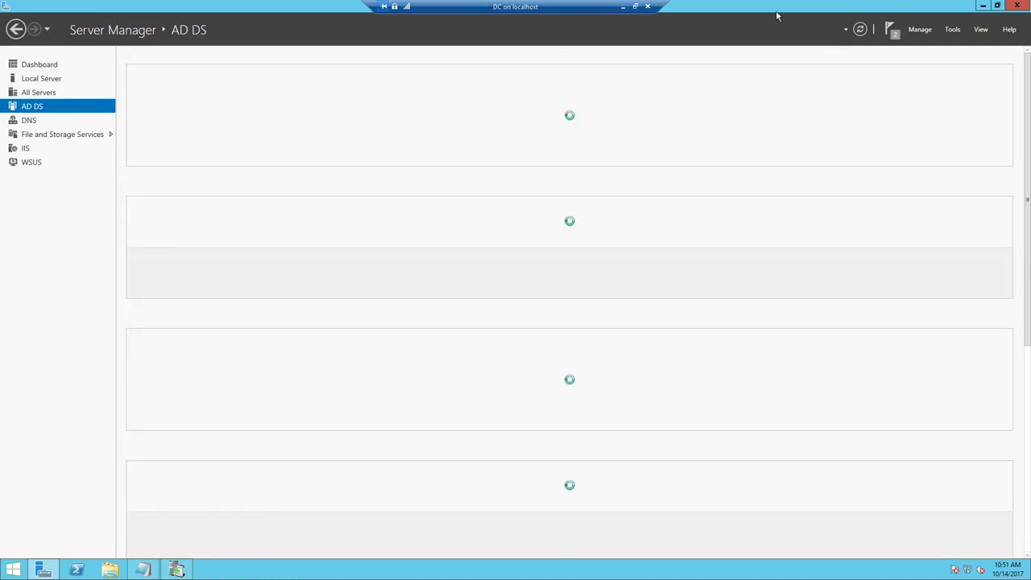
right_click(320, 111)
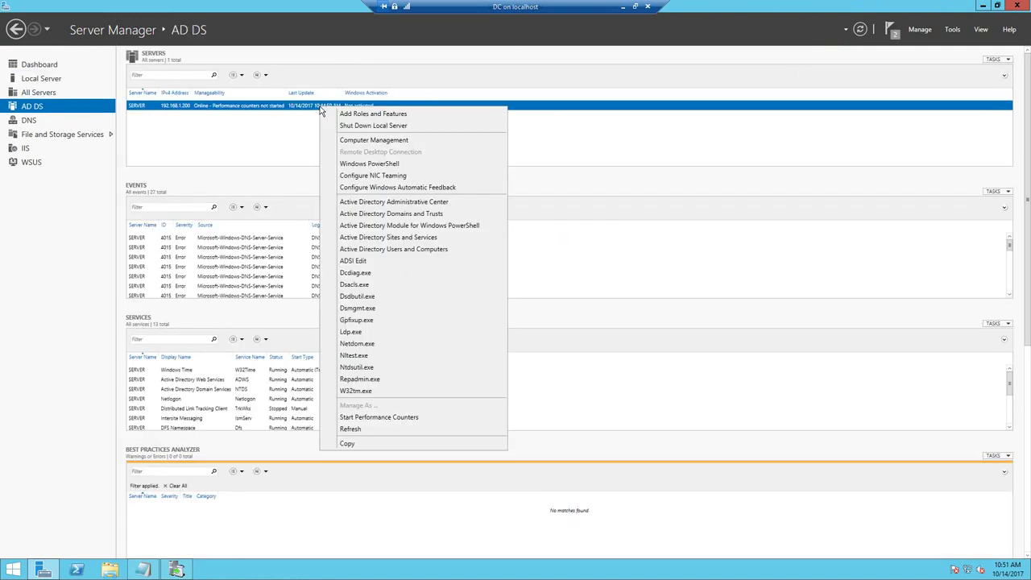
left_click(455, 236)
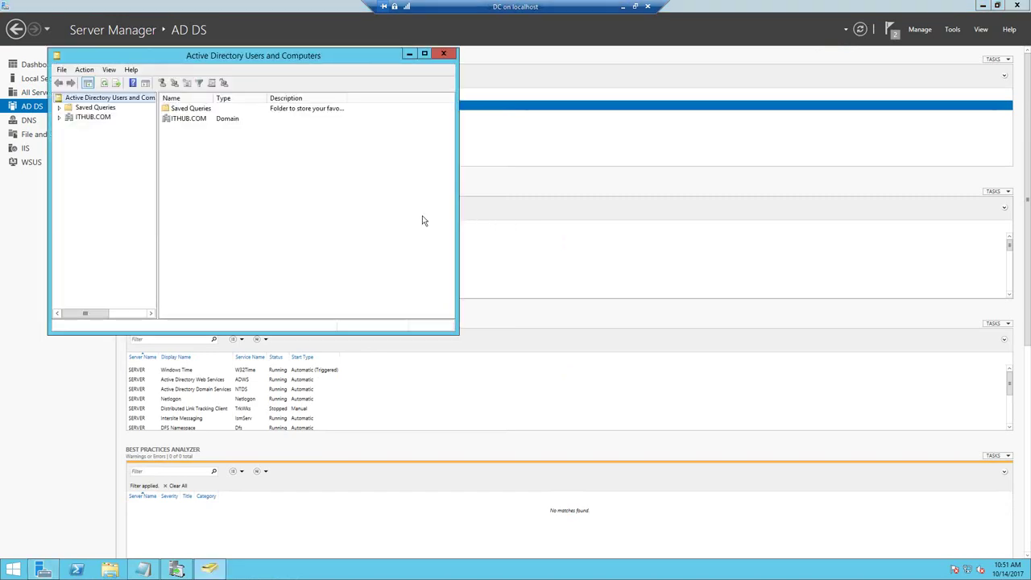
left_click(60, 118)
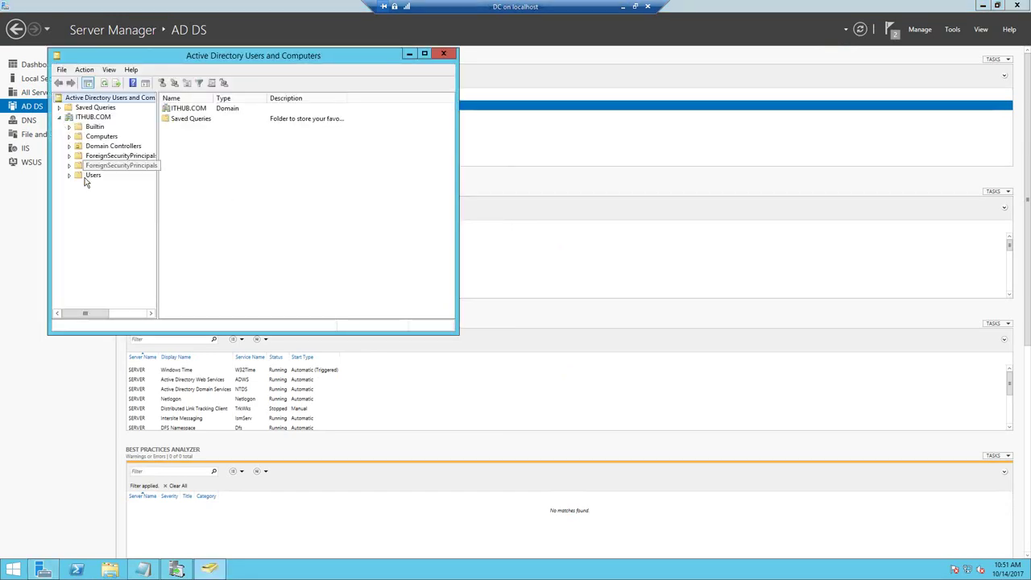
right_click(98, 119)
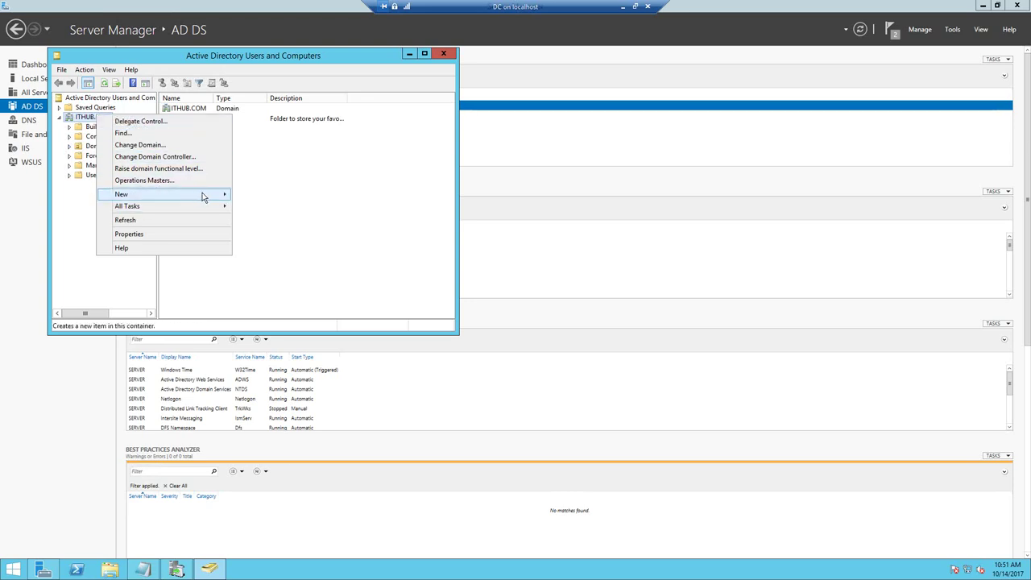
- Create an organizational unit named IT under ITHUB.COM
mouse_move(202, 198)
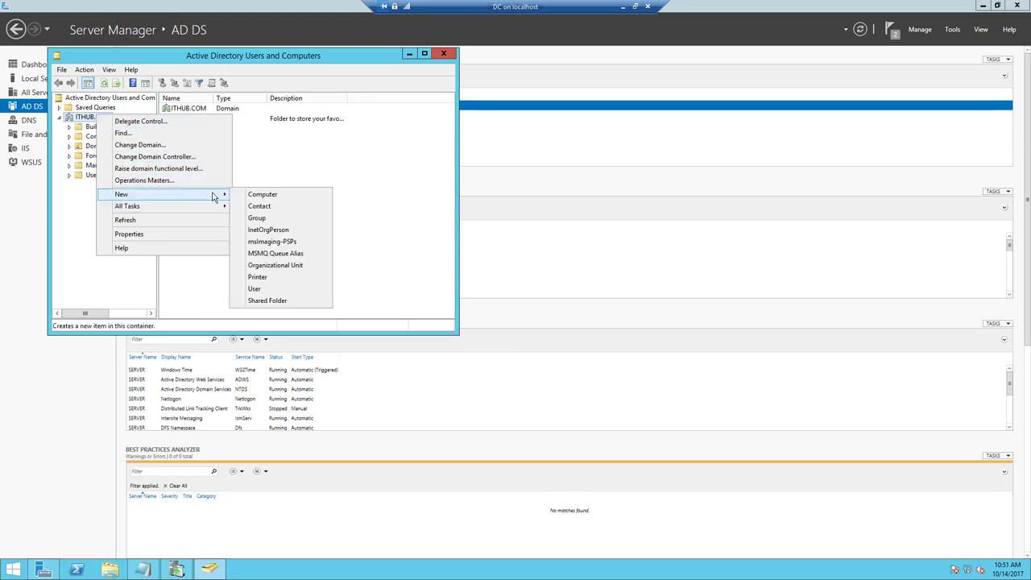
left_click(272, 266)
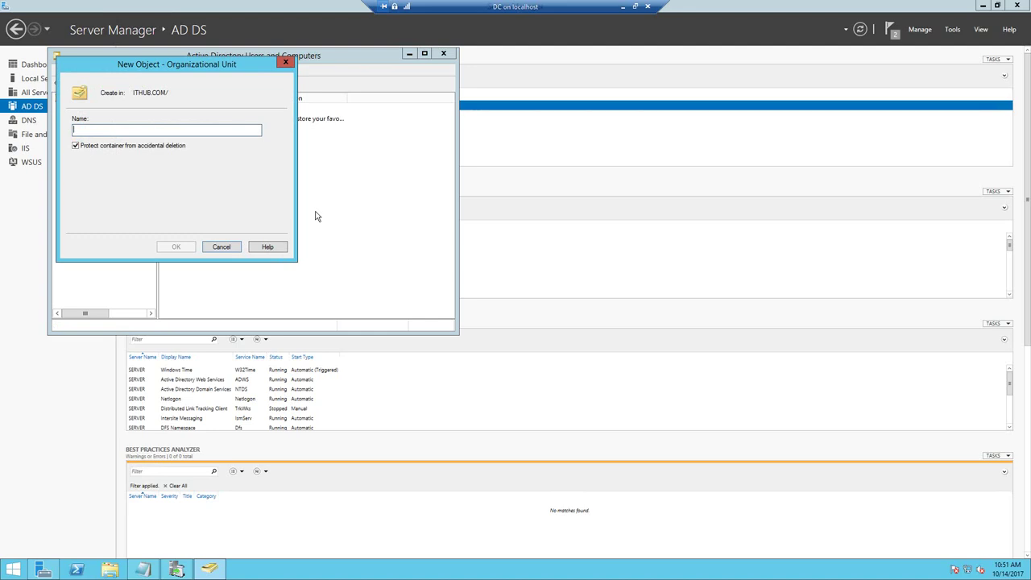
type("I")
key("BackSpace")
type("IT")
left_click(176, 248)
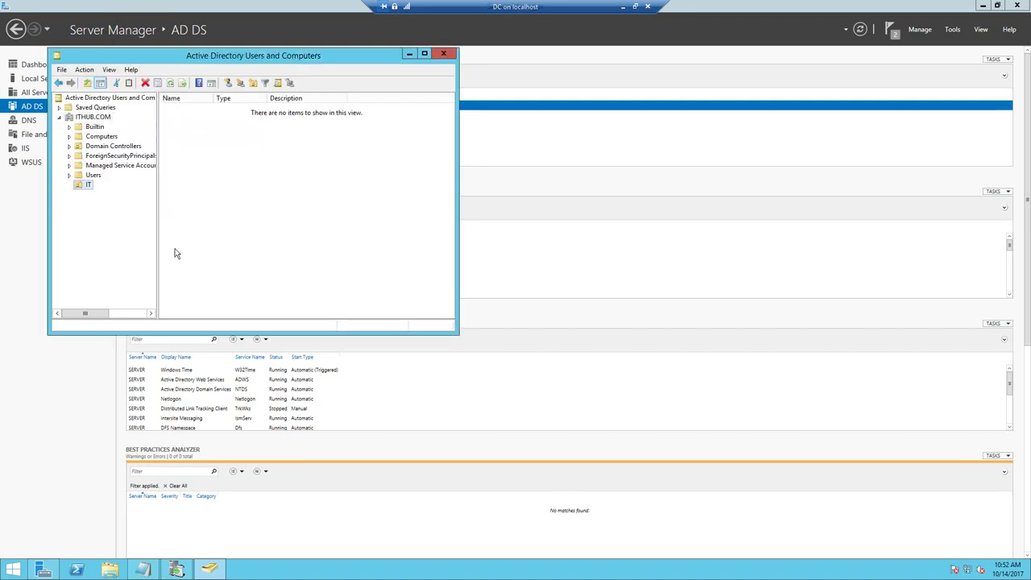
- Start a new user account inside the IT organizational unit
left_click(92, 175)
left_click(89, 184)
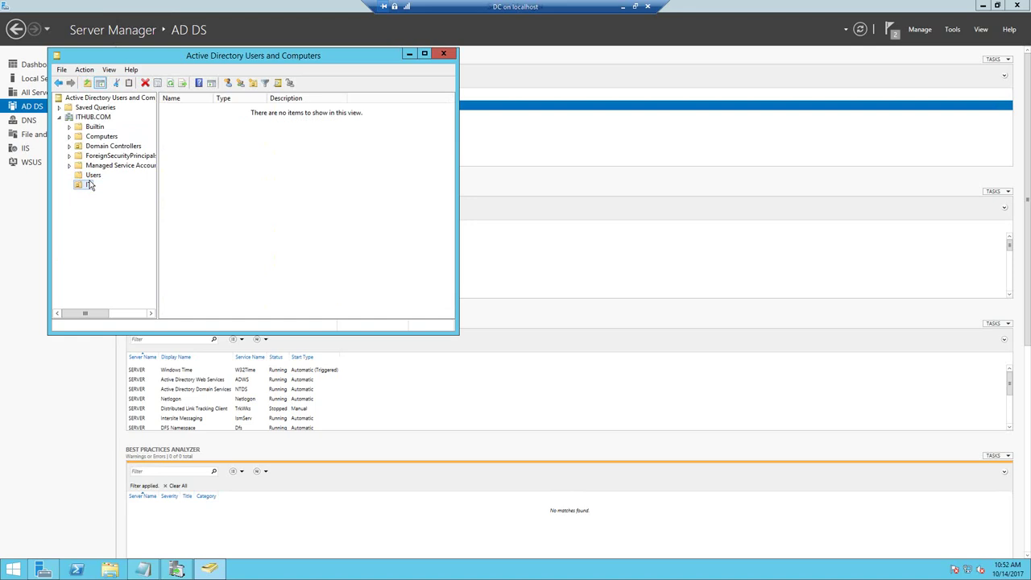
right_click(212, 141)
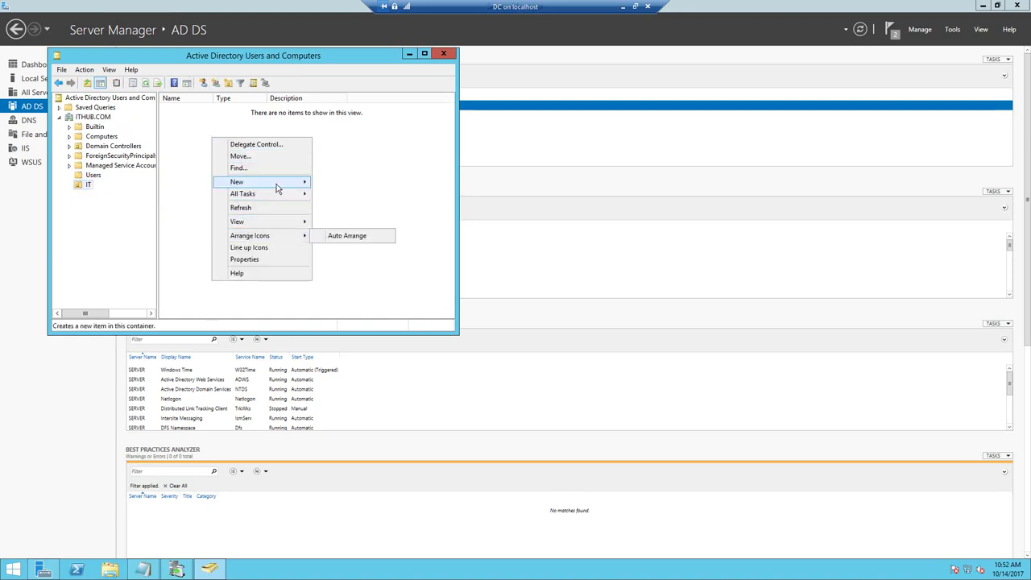
mouse_move(276, 183)
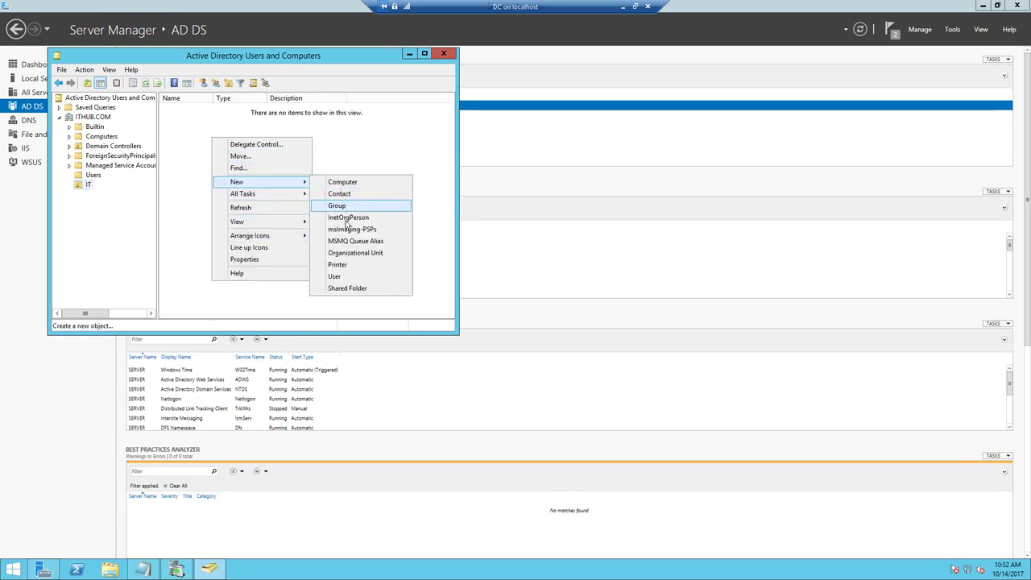
left_click(336, 276)
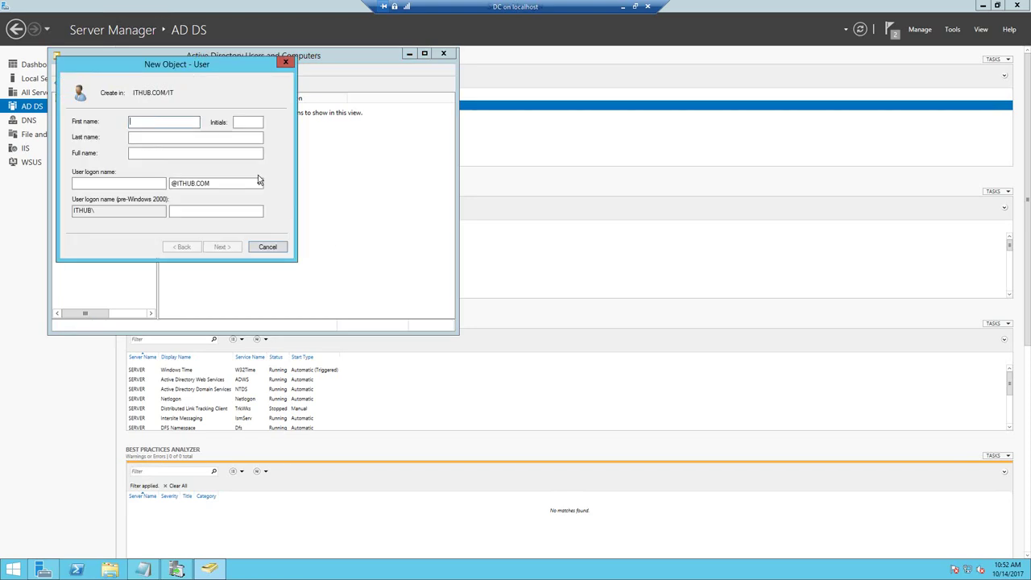
- Enter the new user's first name and logon name
type("Ram")
left_click(141, 185)
type("r")
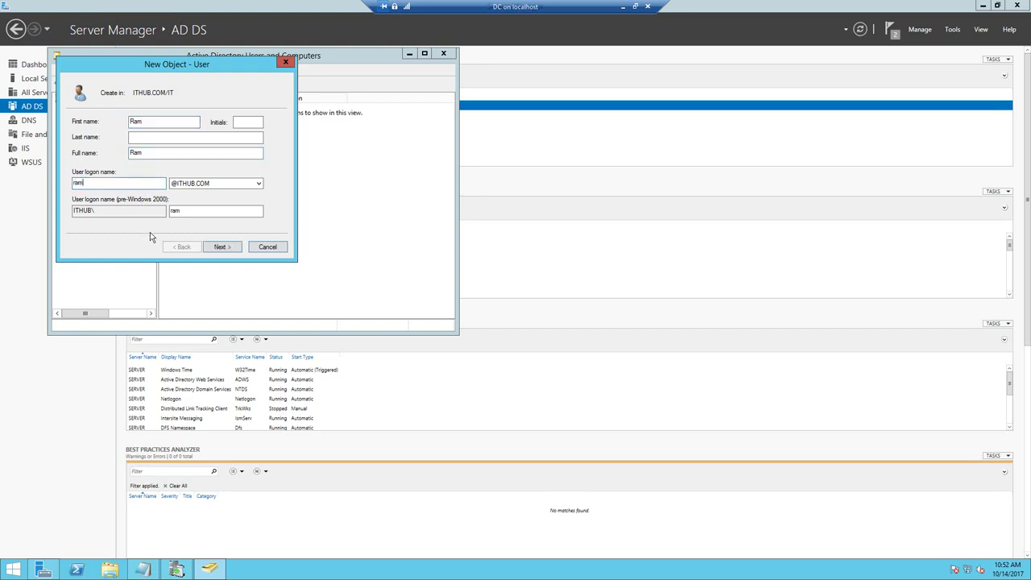
left_click(222, 248)
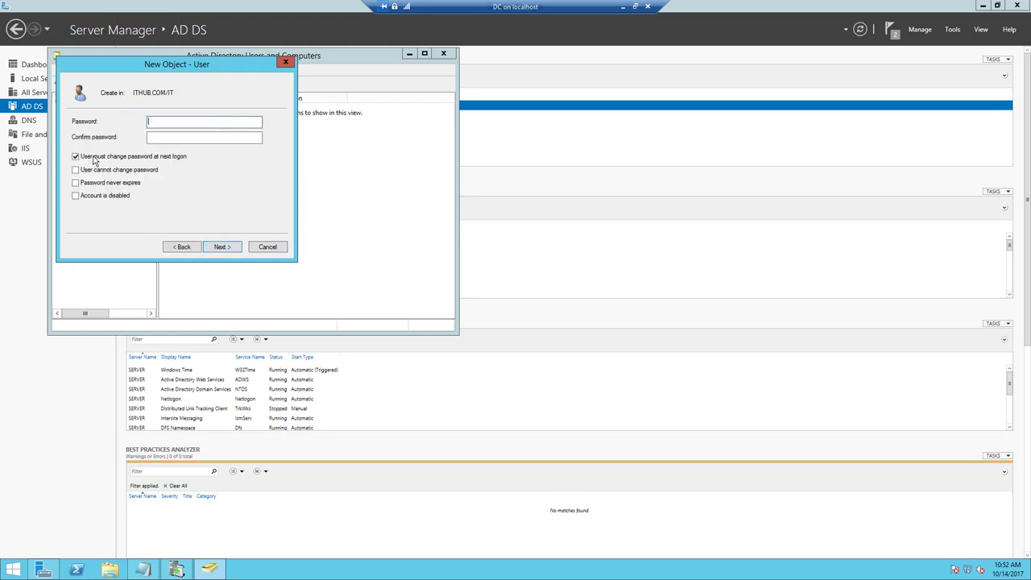
- Set the password to never expire and attempt a password, clearing the mismatch and policy errors
left_click(102, 182)
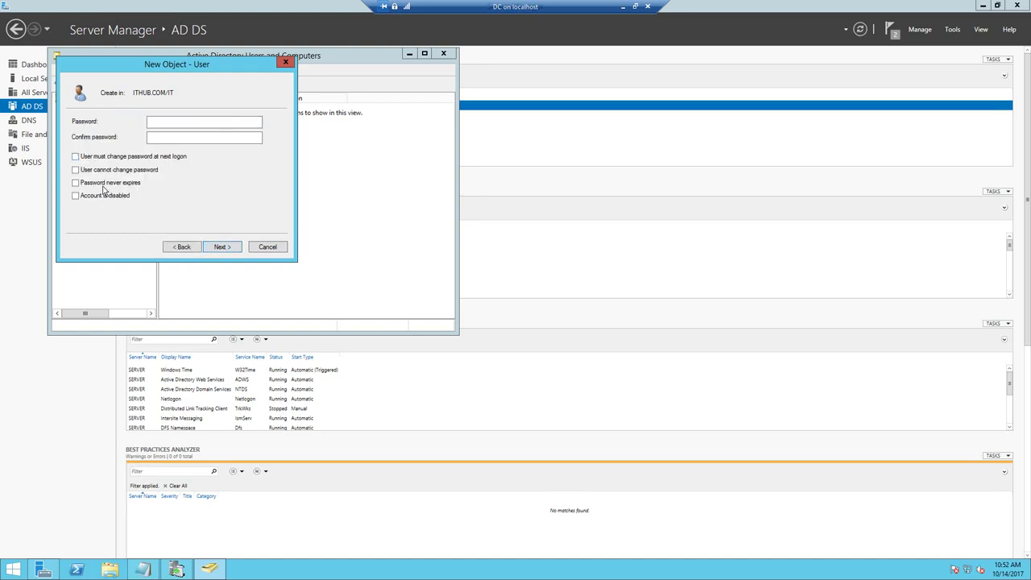
left_click(167, 129)
key("Tab")
left_click(221, 247)
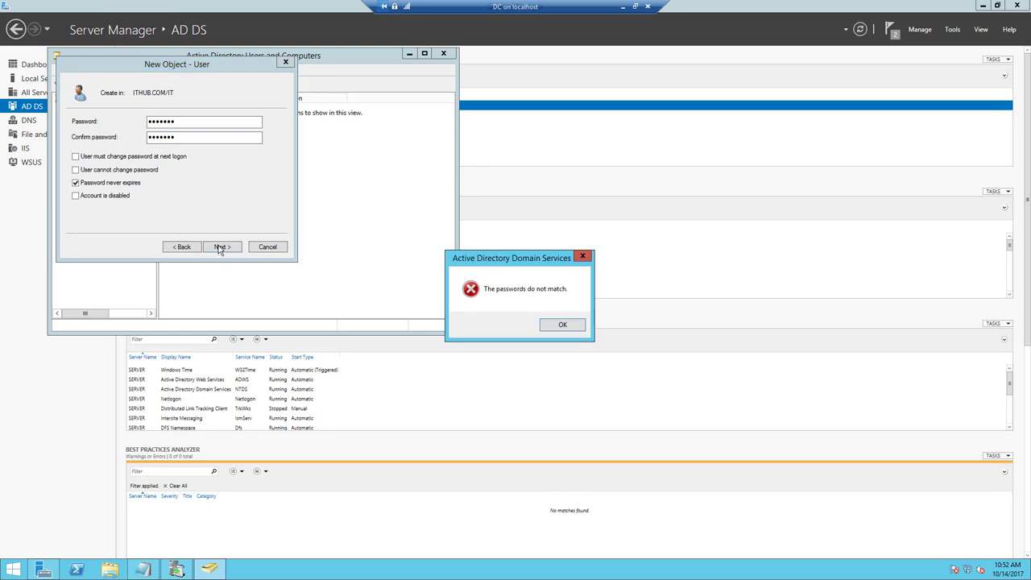
left_click(557, 325)
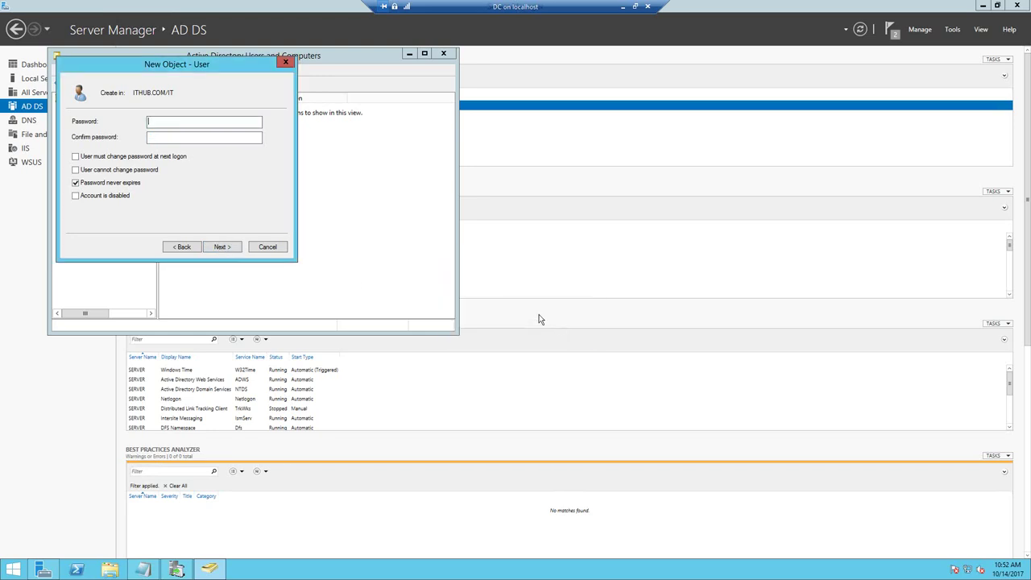
left_click(198, 136)
left_click(218, 246)
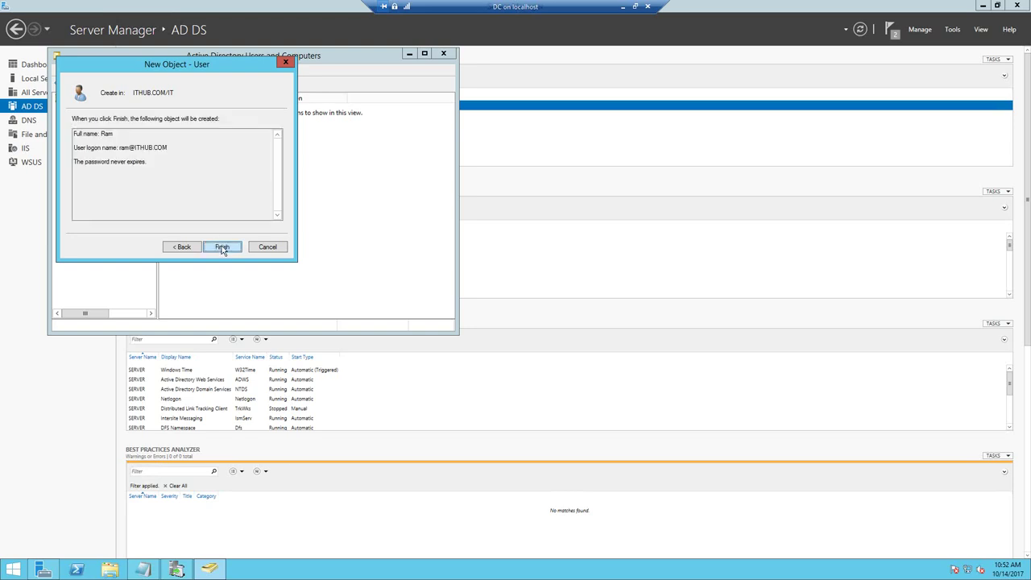
left_click(222, 247)
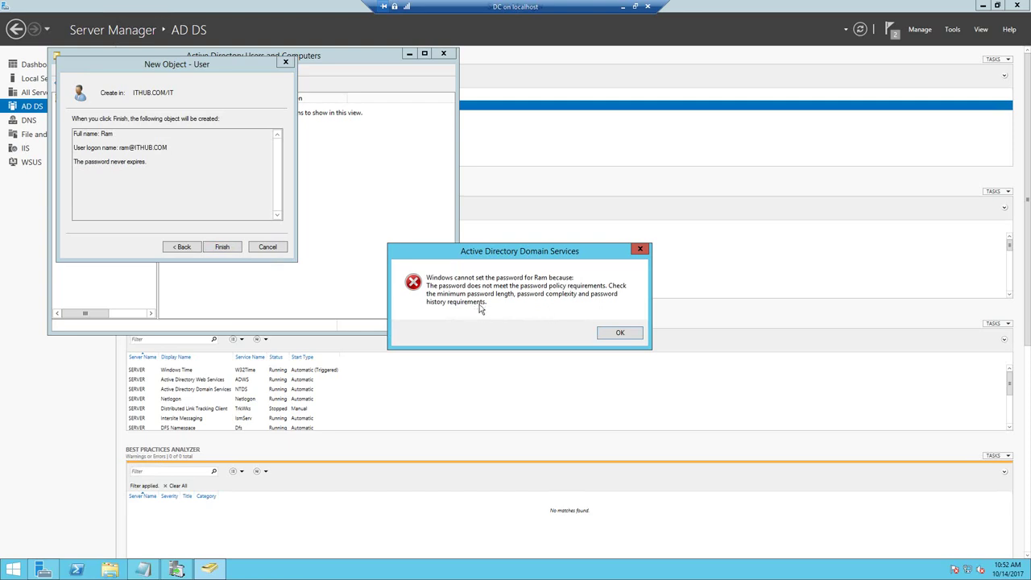
left_click(628, 329)
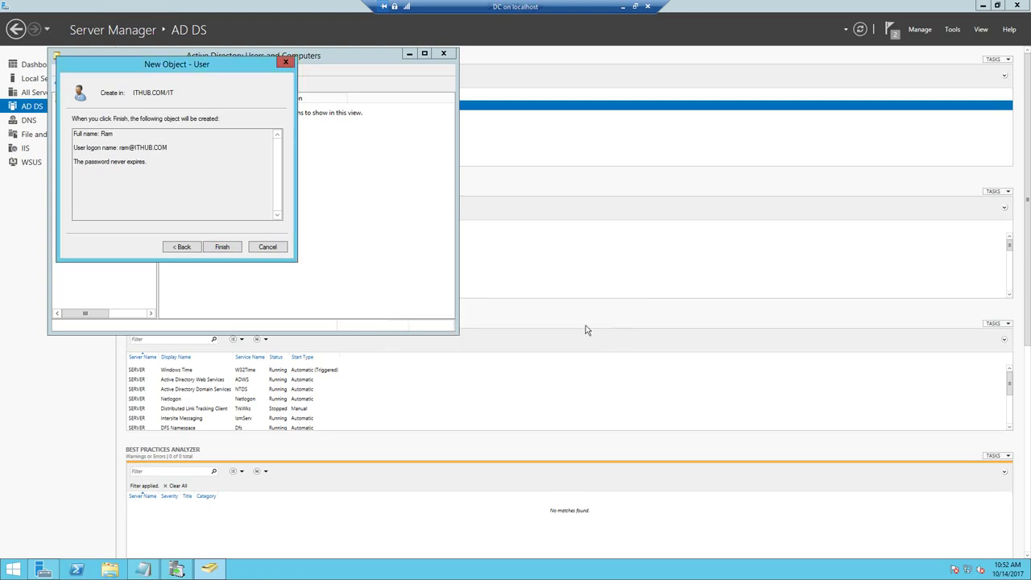
left_click(196, 251)
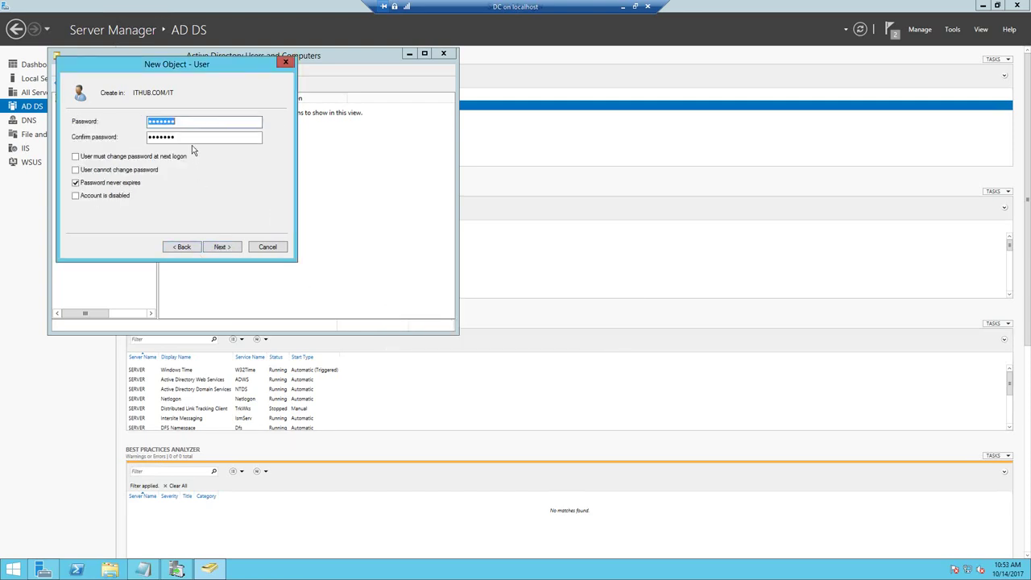
- Enter a policy-compliant password twice, finish creating the user, and close the console
type("Pa$$")
key("Tab")
type("Pa$")
left_click(229, 251)
left_click(225, 248)
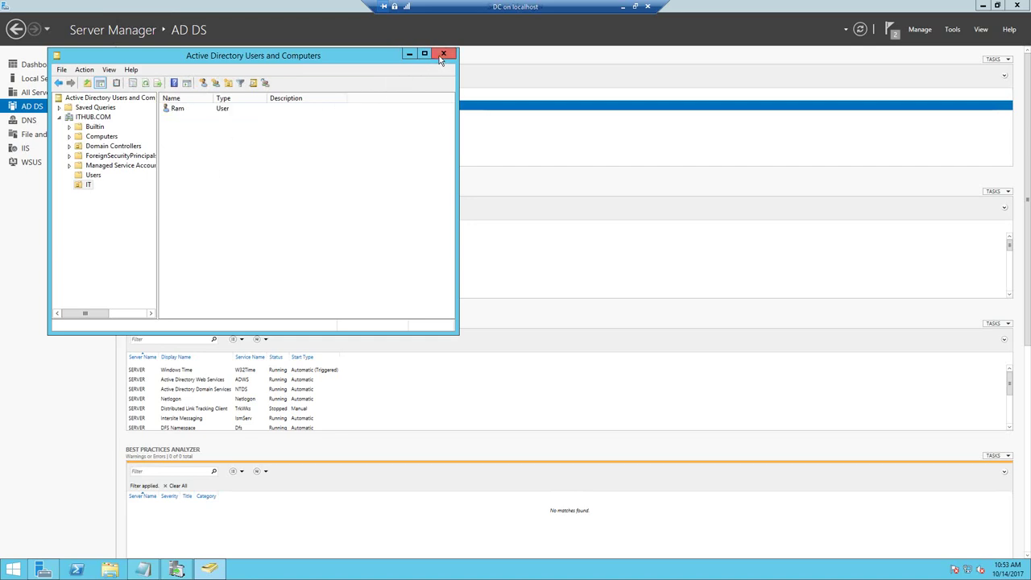
left_click(176, 108)
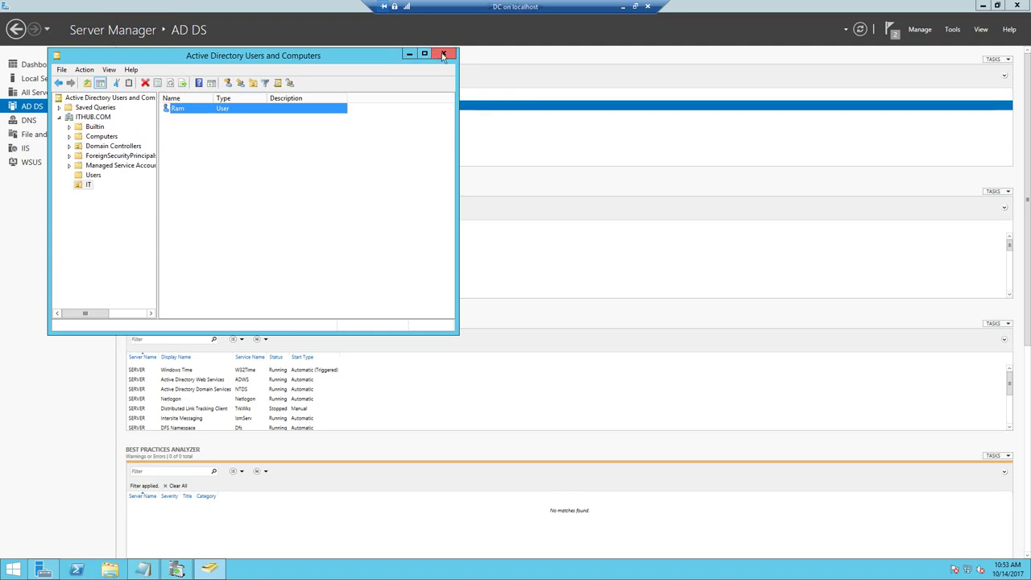
left_click(442, 54)
- Switch from the remote server sessions to the WIN-8.1 virtual machine and dismiss the Windows Update notice
left_click(625, 8)
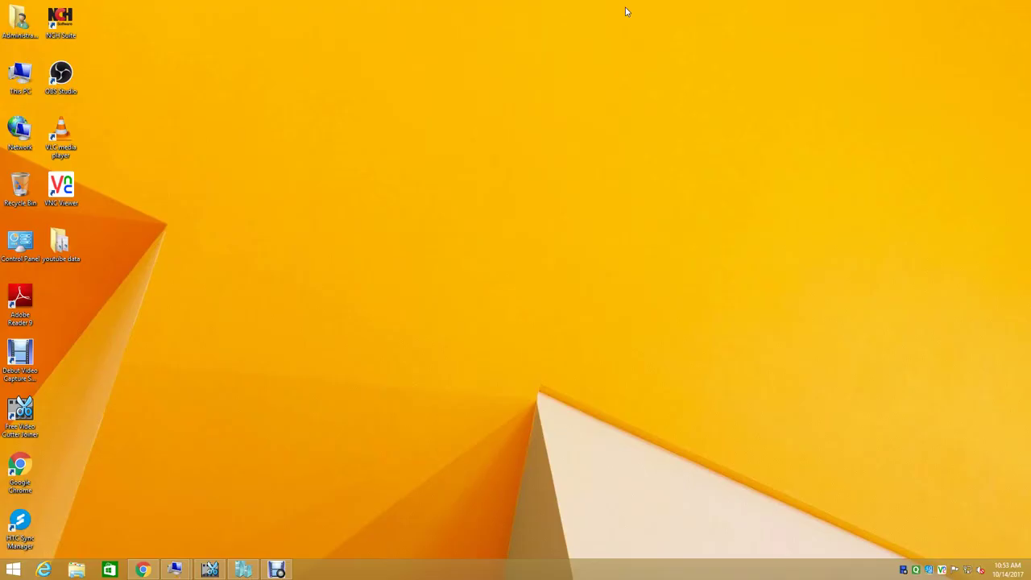
mouse_move(175, 568)
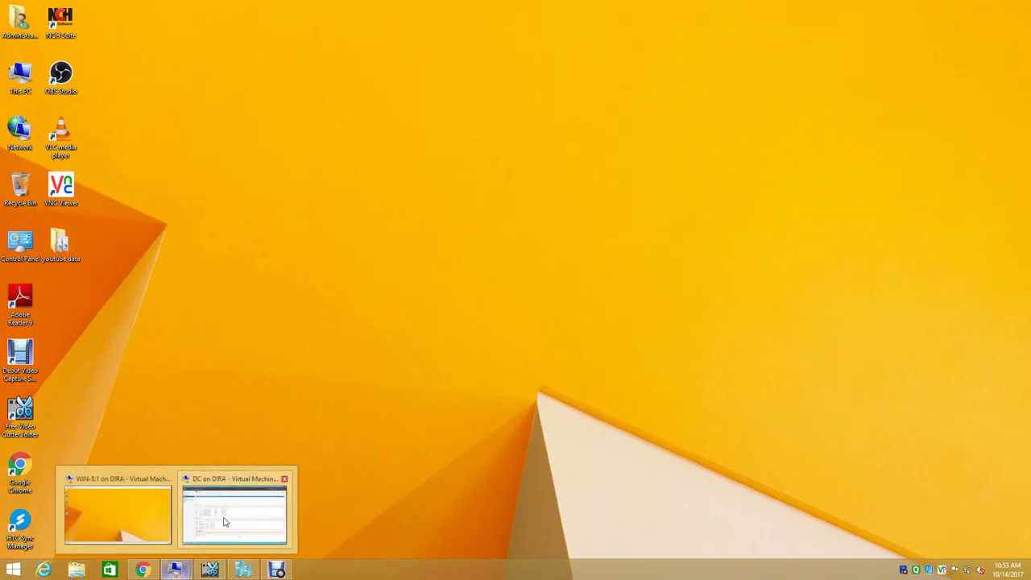
left_click(173, 539)
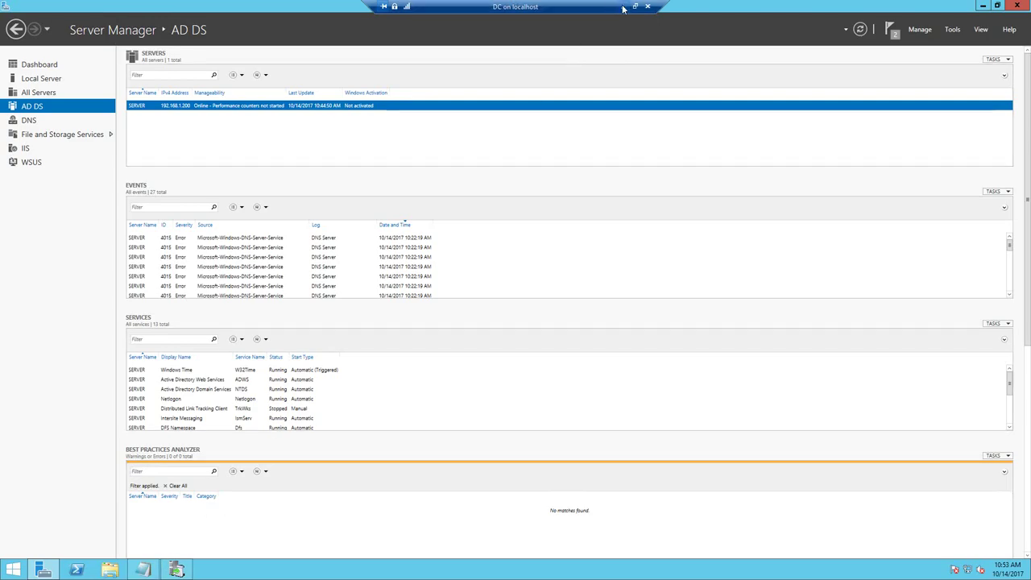
left_click(623, 6)
mouse_move(175, 568)
left_click(141, 516)
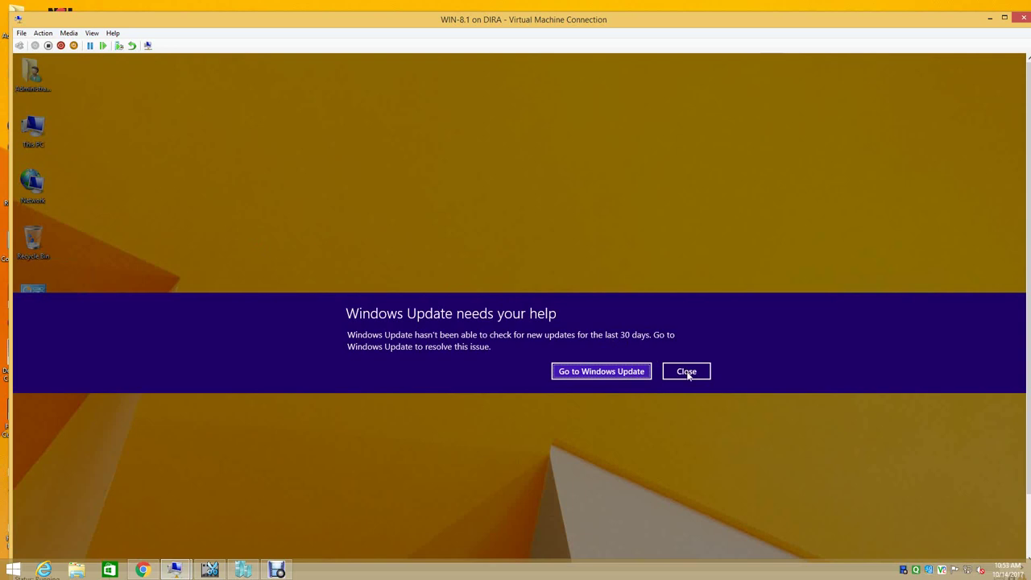
left_click(686, 372)
right_click(384, 210)
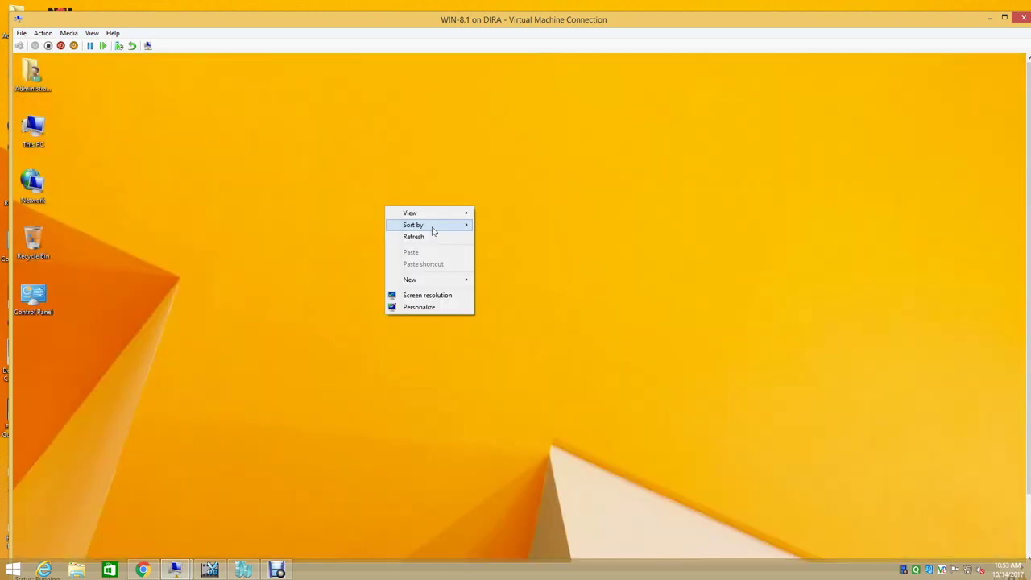
left_click(430, 235)
- Connect WIN-8.1's network adapter to the External Switch in the VM settings
left_click(22, 33)
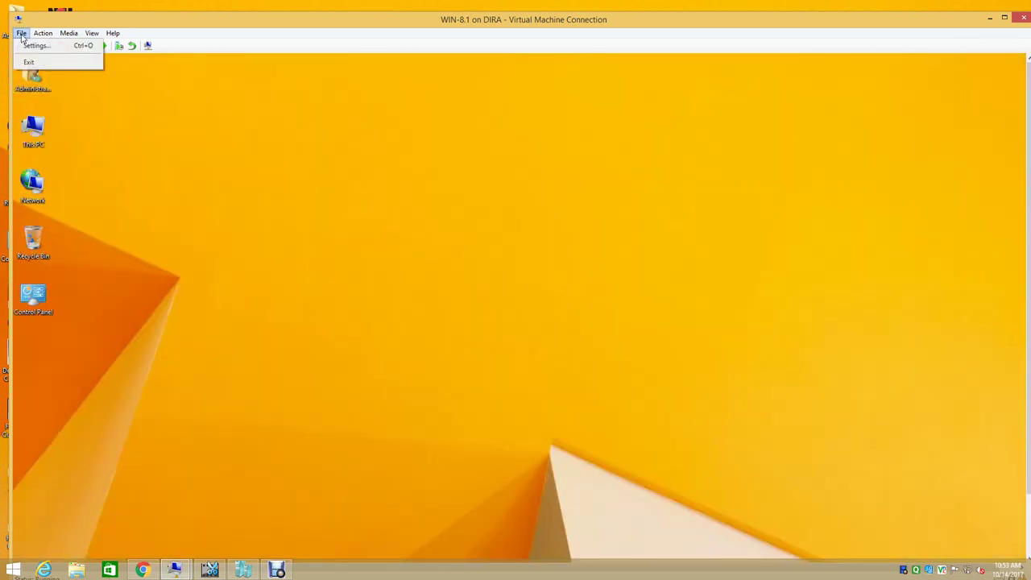
left_click(29, 46)
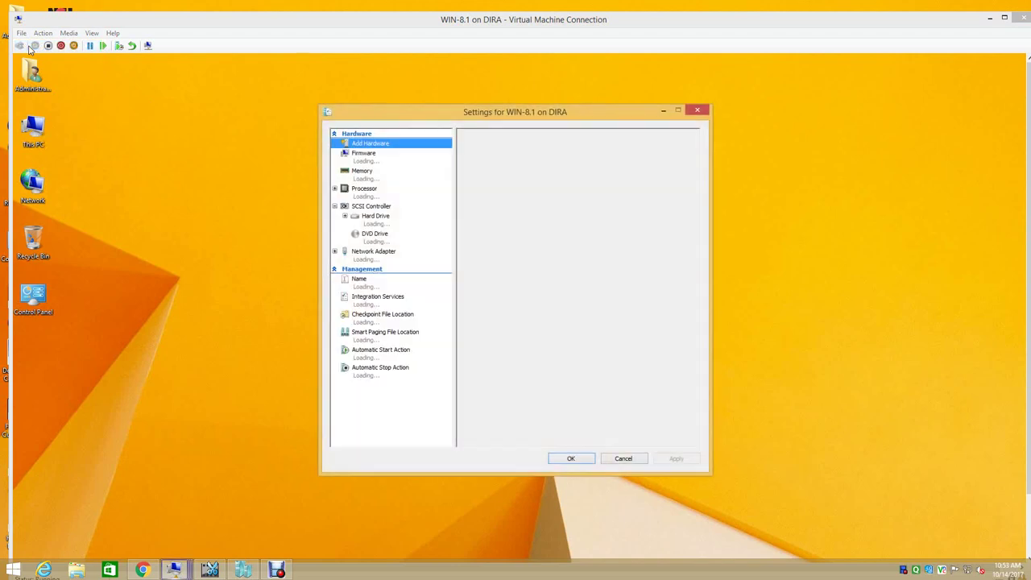
left_click(374, 256)
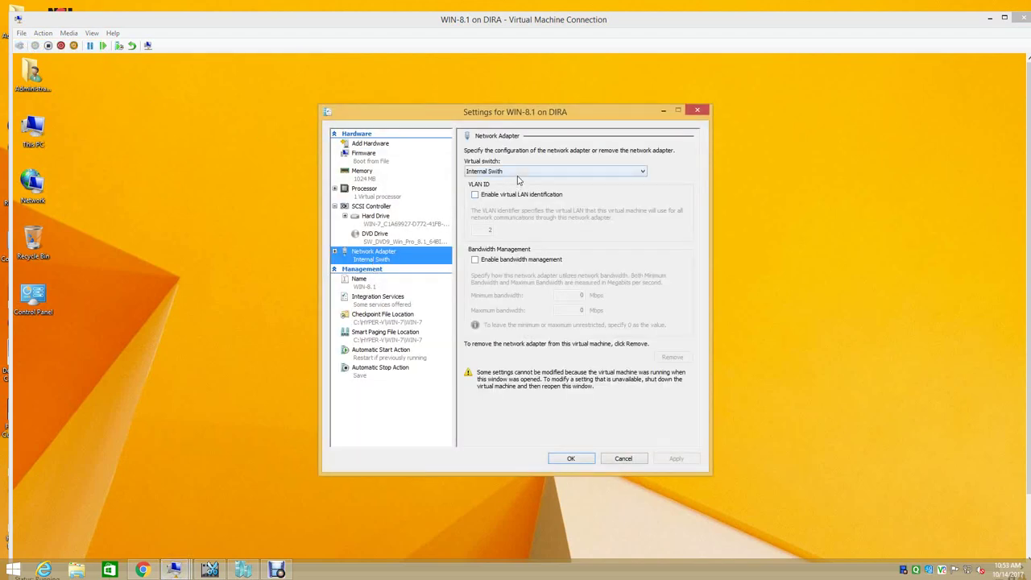
left_click(519, 171)
left_click(516, 190)
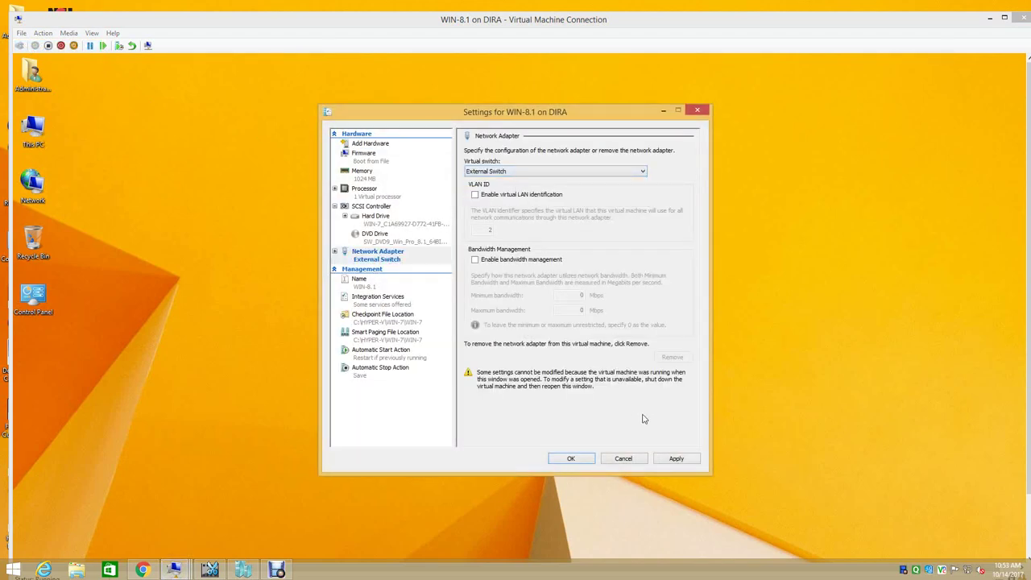
left_click(676, 458)
left_click(570, 459)
right_click(330, 221)
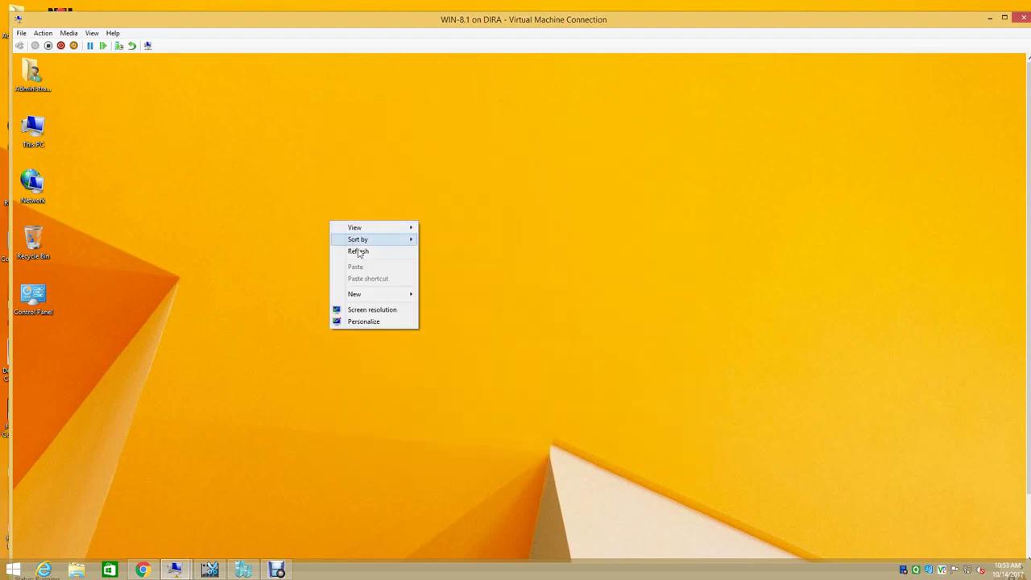
left_click(355, 248)
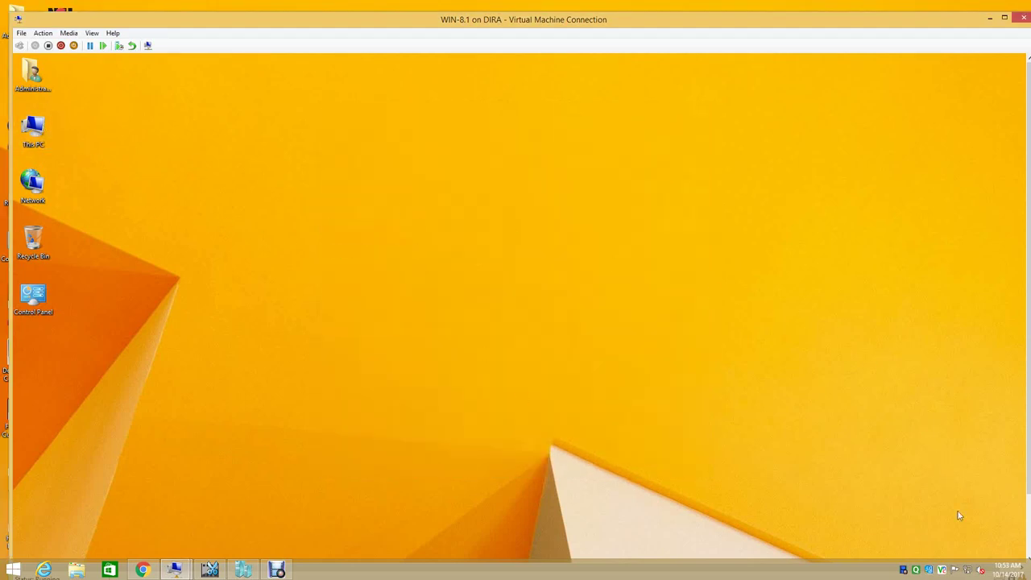
right_click(974, 571)
- Check the Ethernet connection's status and network details from the Network and Sharing Center
left_click(952, 562)
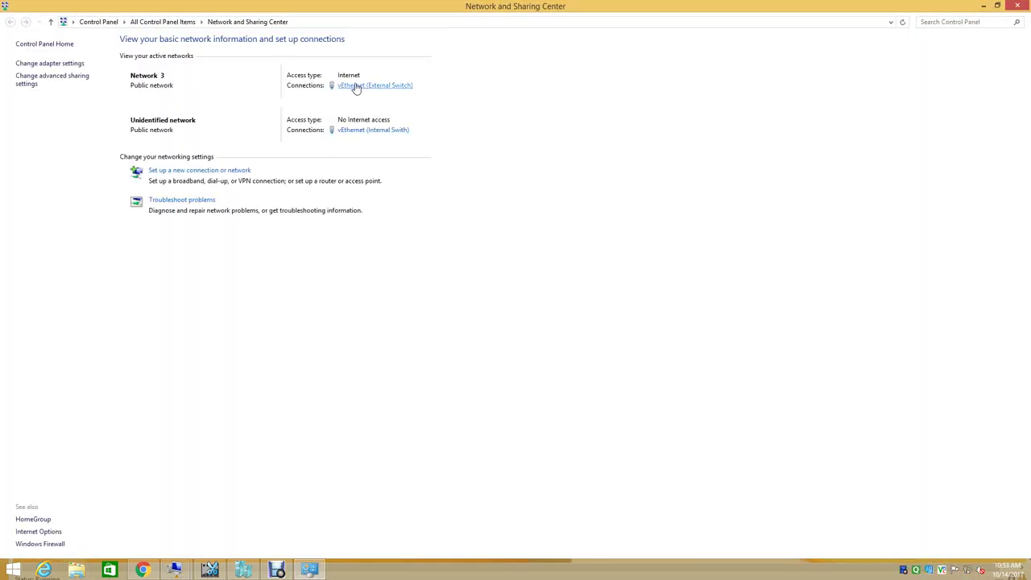
left_click(78, 64)
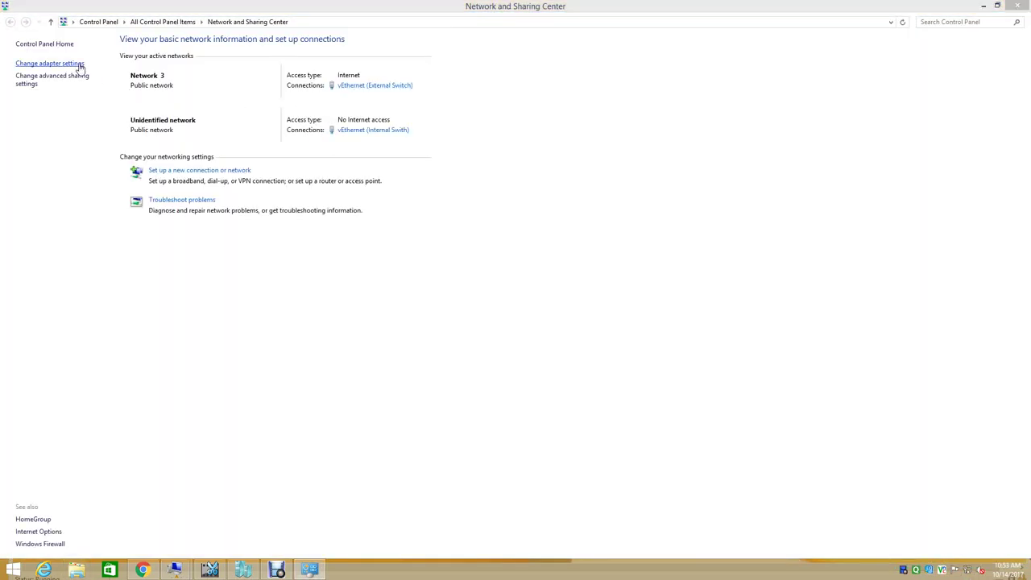
right_click(71, 70)
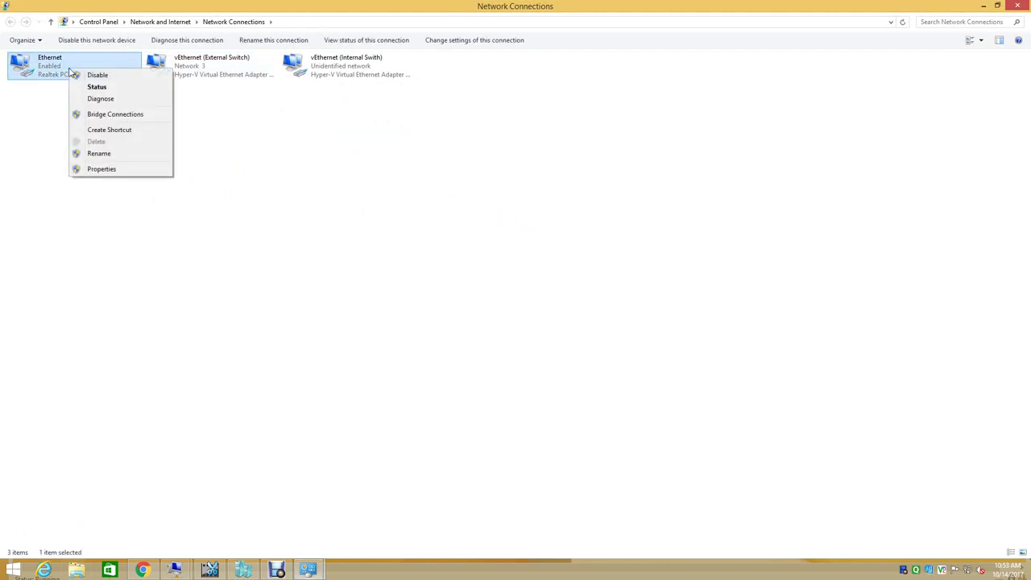
left_click(87, 86)
left_click(465, 280)
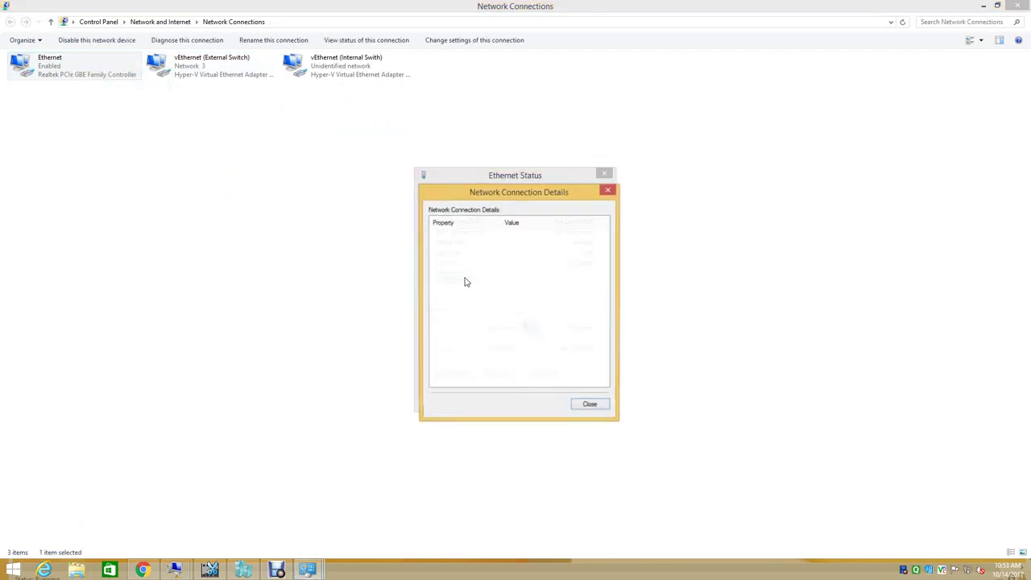
left_click(596, 410)
left_click(592, 401)
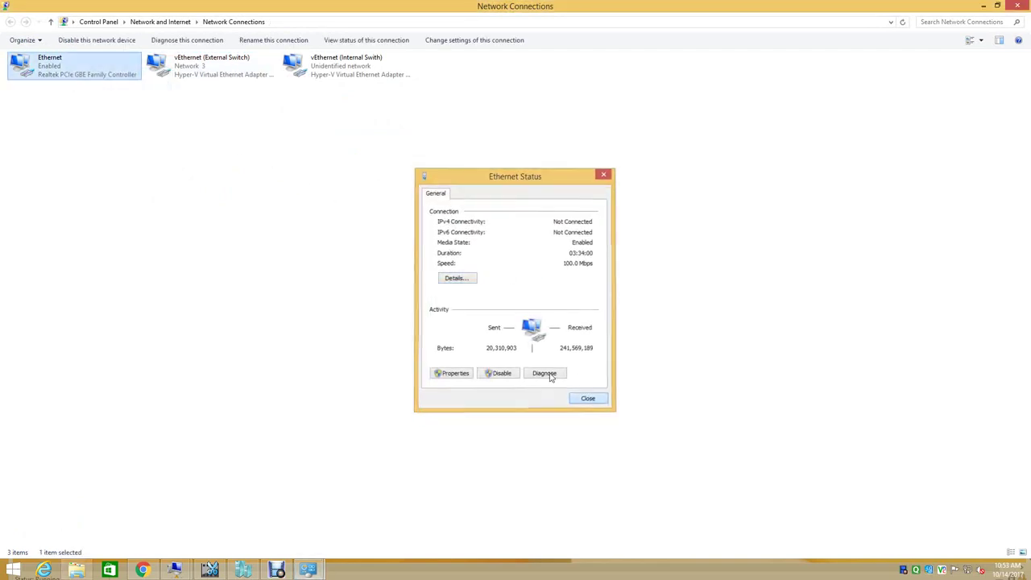
- Review the vEthernet (External Switch) connection's network details
left_click(211, 72)
right_click(207, 73)
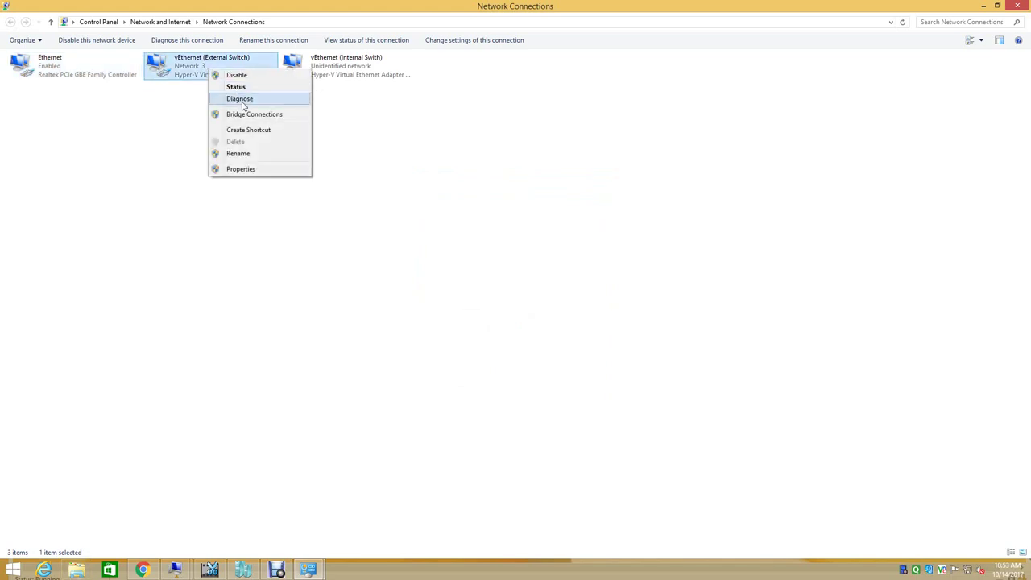
left_click(232, 85)
left_click(458, 278)
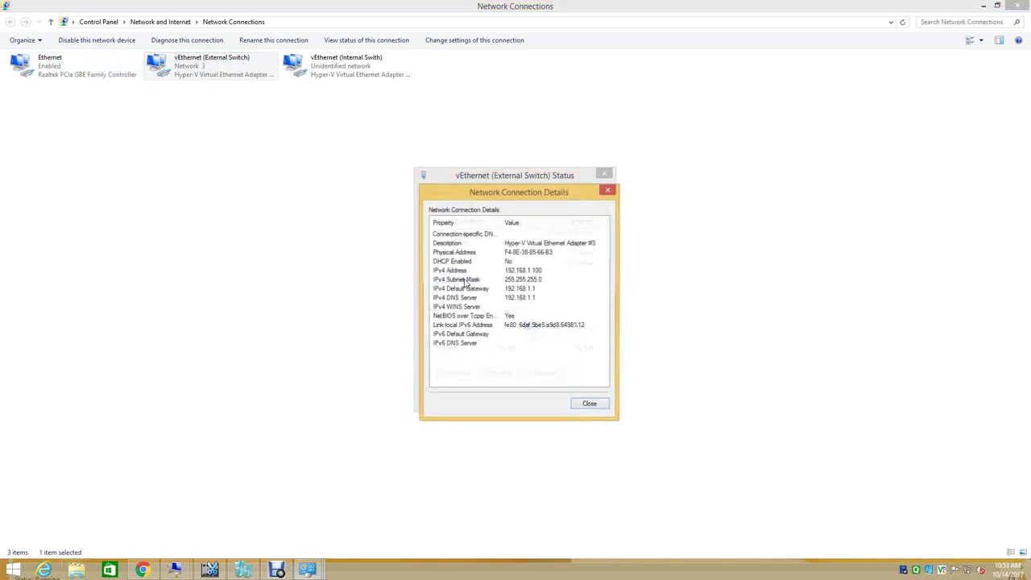
left_click(590, 404)
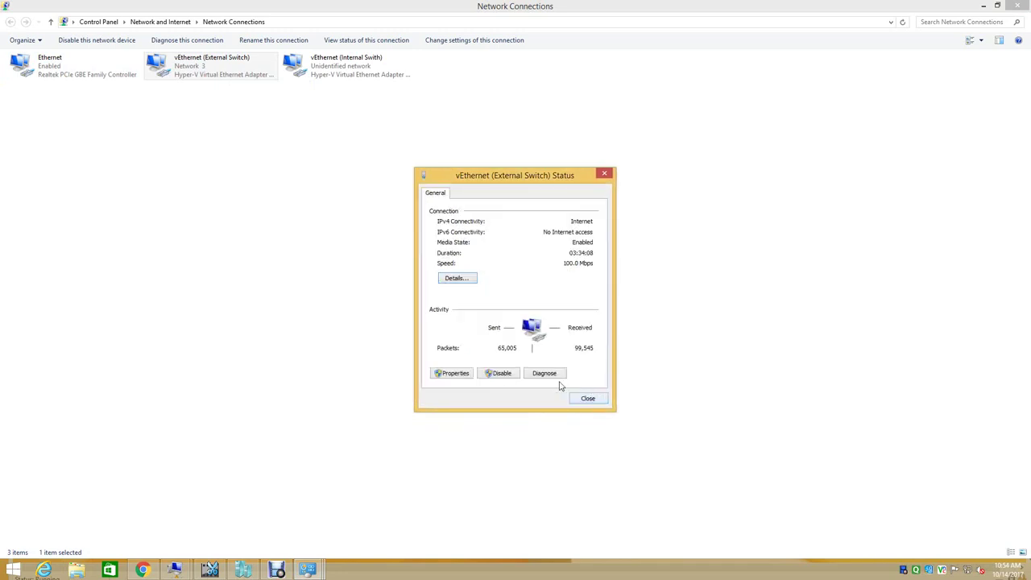
- Confirm External Switch IPv4 is static 192.168.1.100/255.255.255.0, gateway 192.168.1.1, DNS 192.168.1.200
left_click(456, 373)
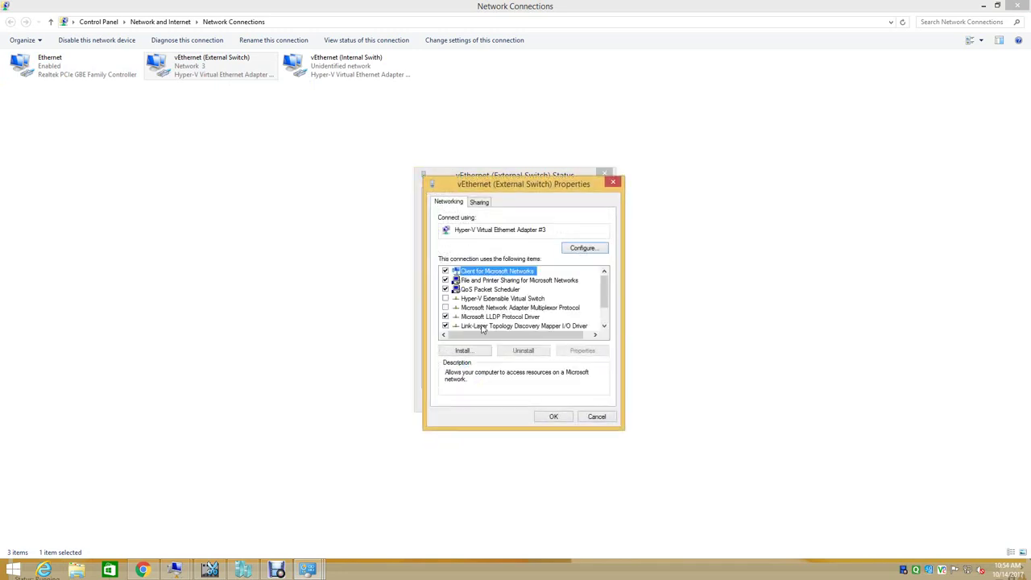
left_click_drag(603, 296, 605, 312)
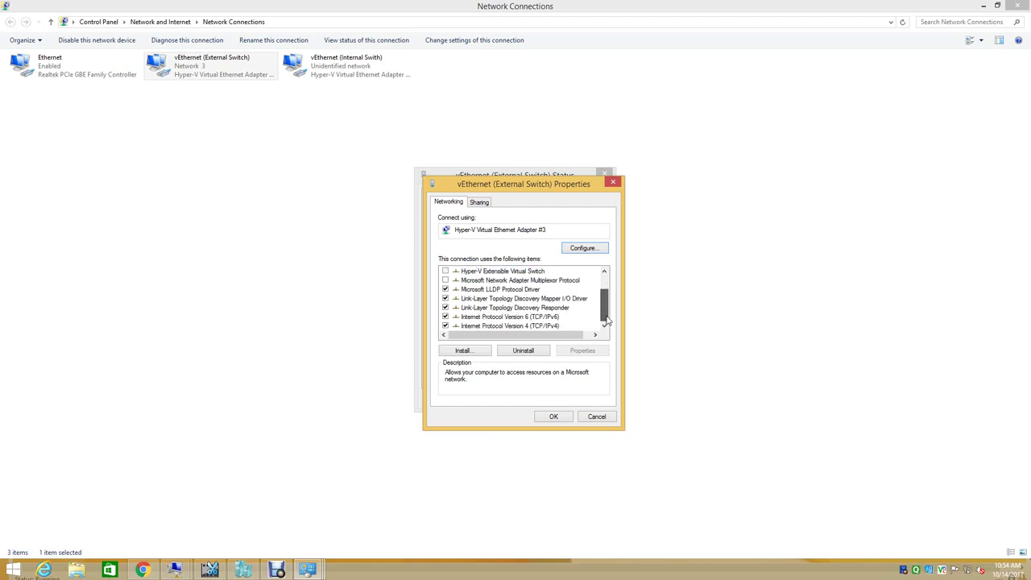
left_click(532, 325)
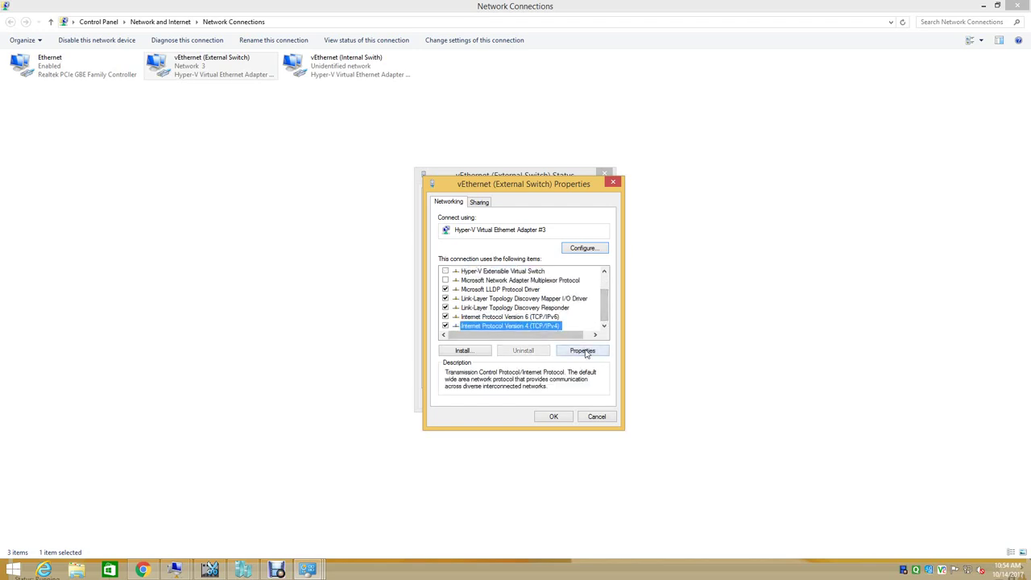
left_click(583, 351)
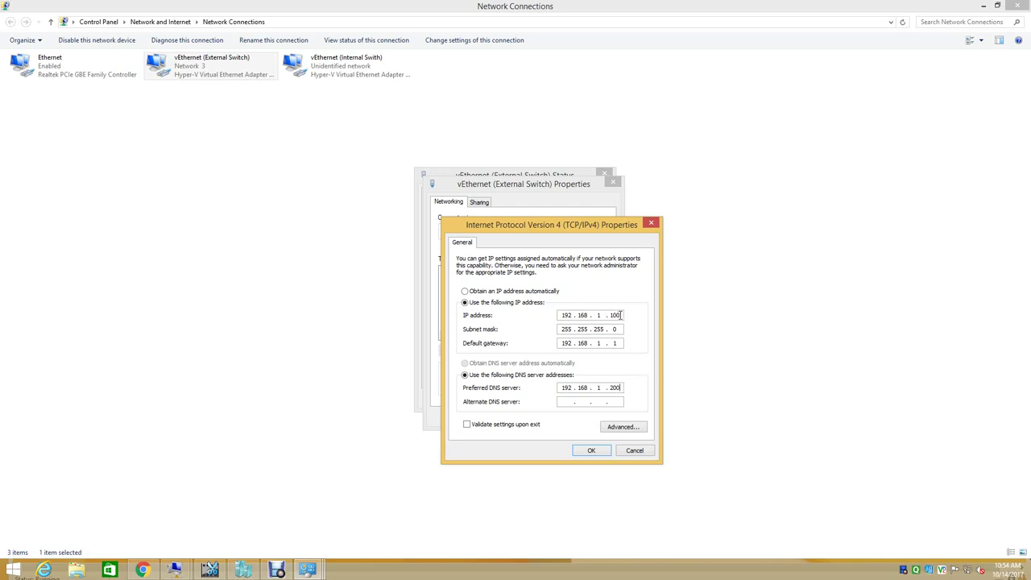
left_click(595, 451)
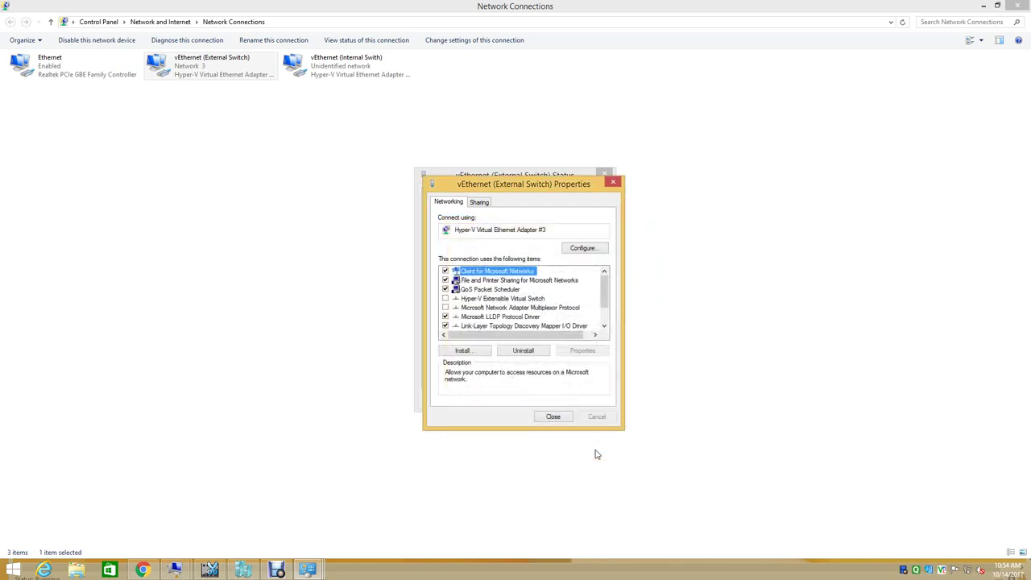
left_click(560, 418)
left_click(583, 400)
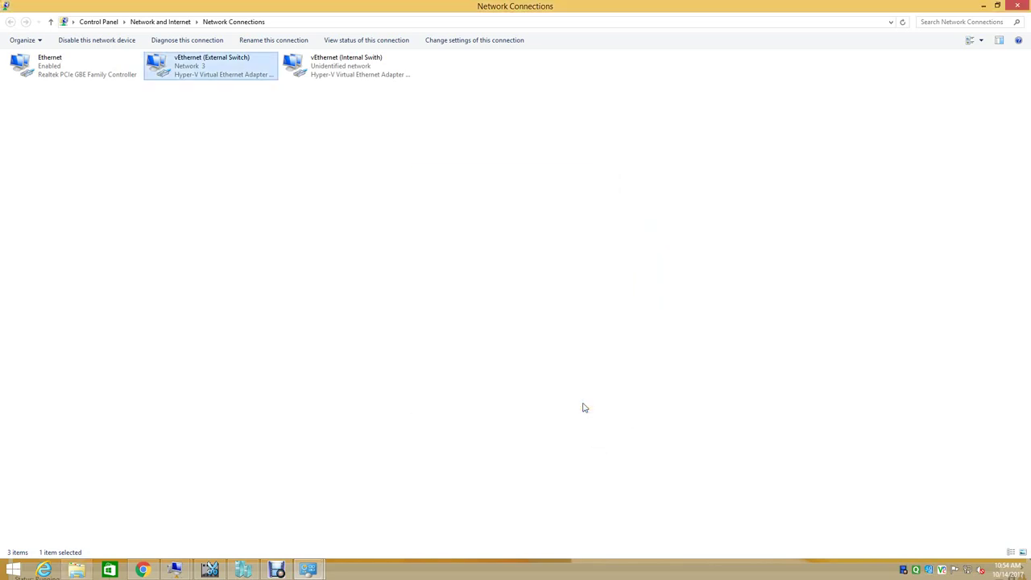
- Review the vEthernet (Internal Swith) connection's network details
left_click(344, 70)
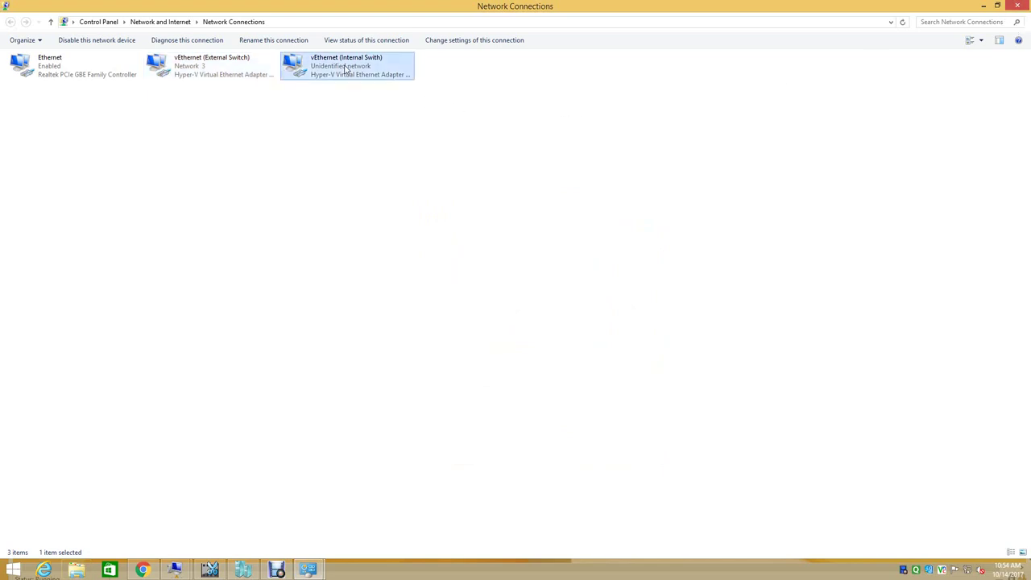
right_click(344, 70)
left_click(373, 83)
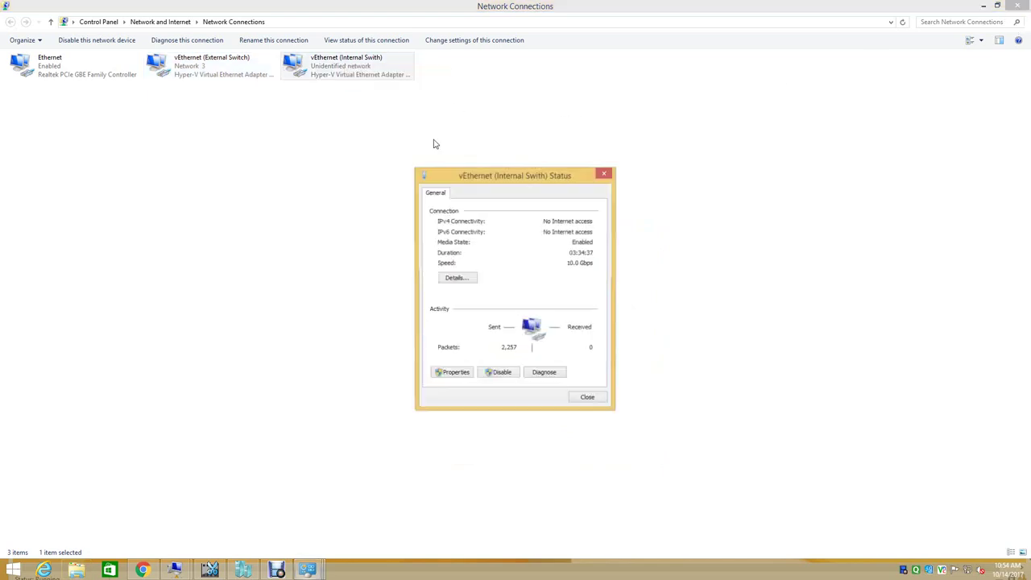
left_click(458, 277)
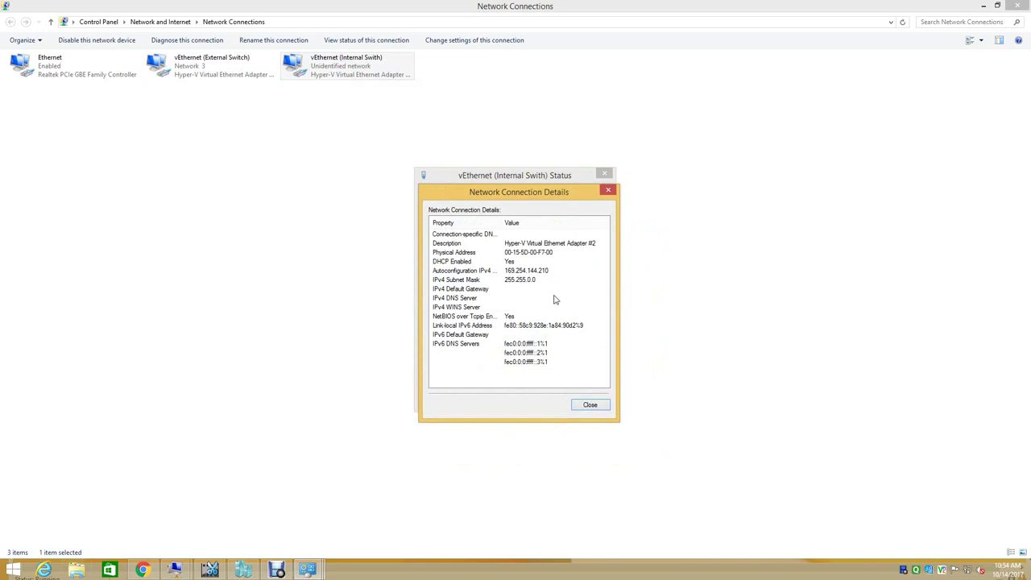
left_click(590, 405)
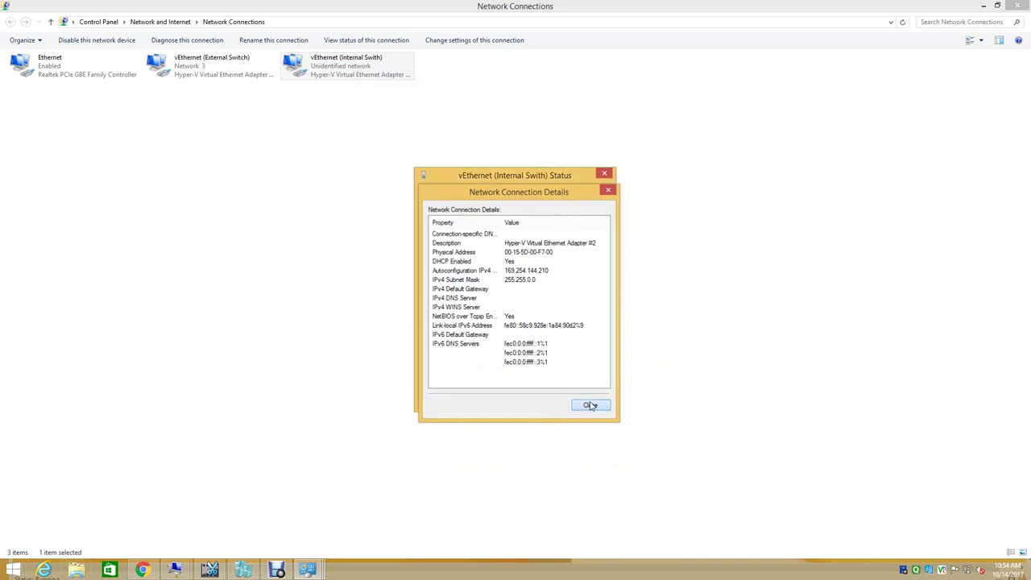
- Verify Internal Swith IPv4 is automatic without changes, then close Network Connections and Sharing Center
left_click(459, 375)
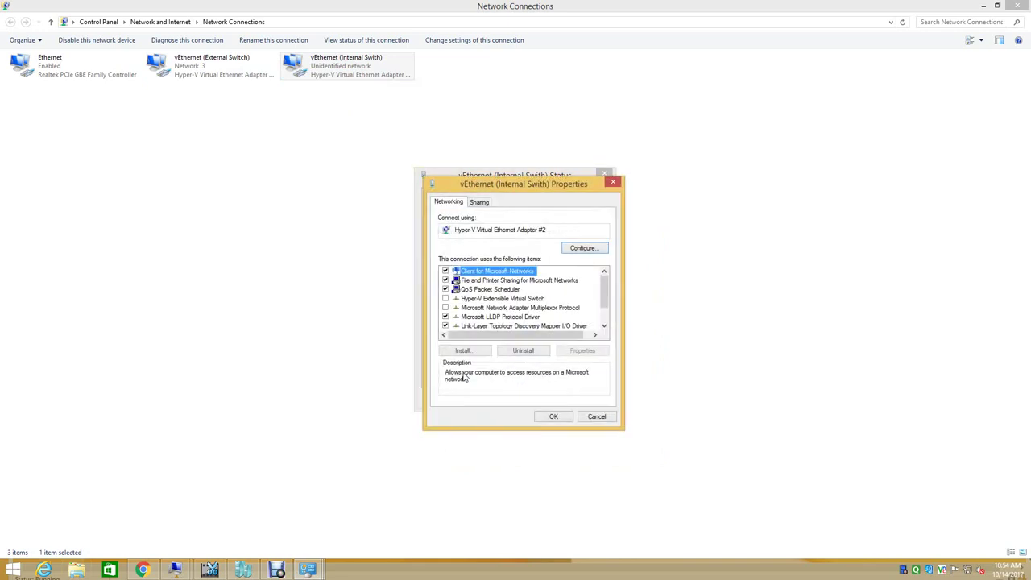
scroll(569, 330, "down", 1)
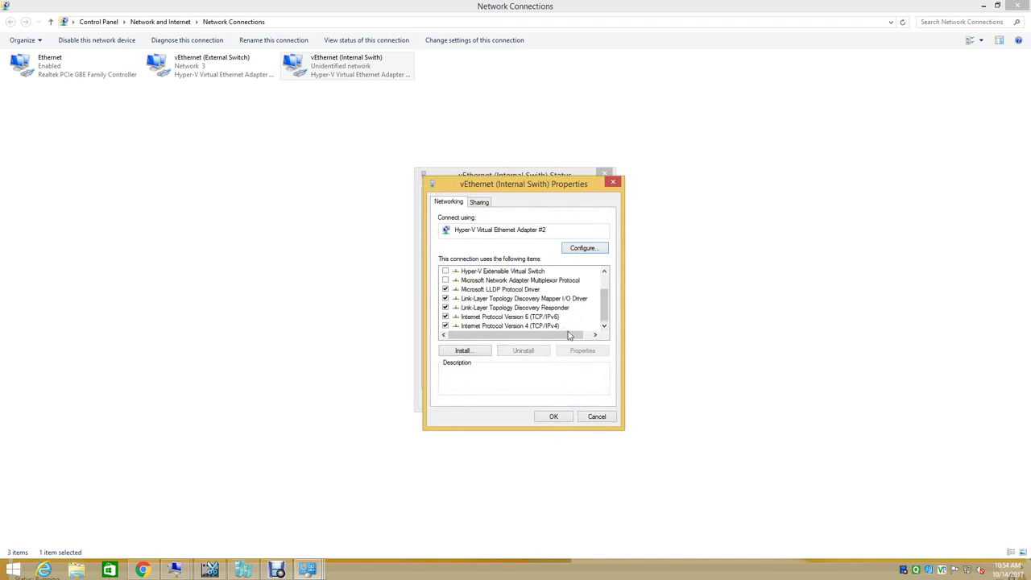
left_click(563, 327)
left_click(583, 351)
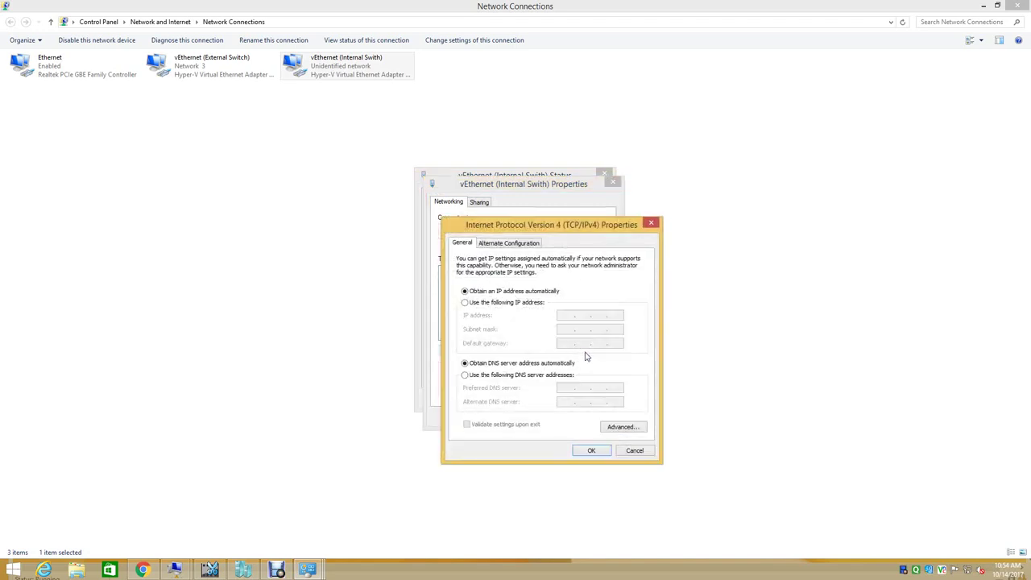
left_click(634, 450)
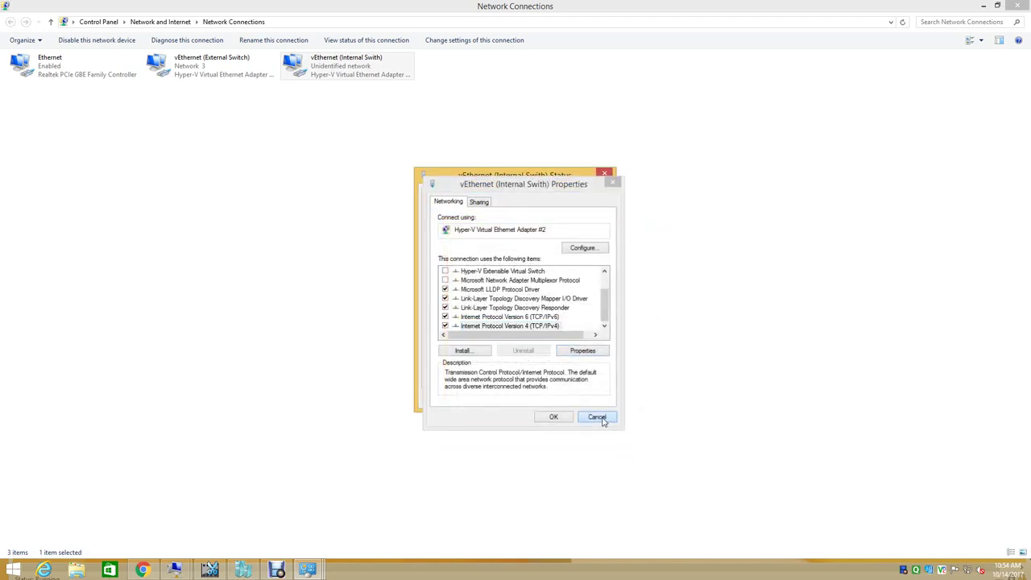
left_click(597, 417)
left_click(602, 400)
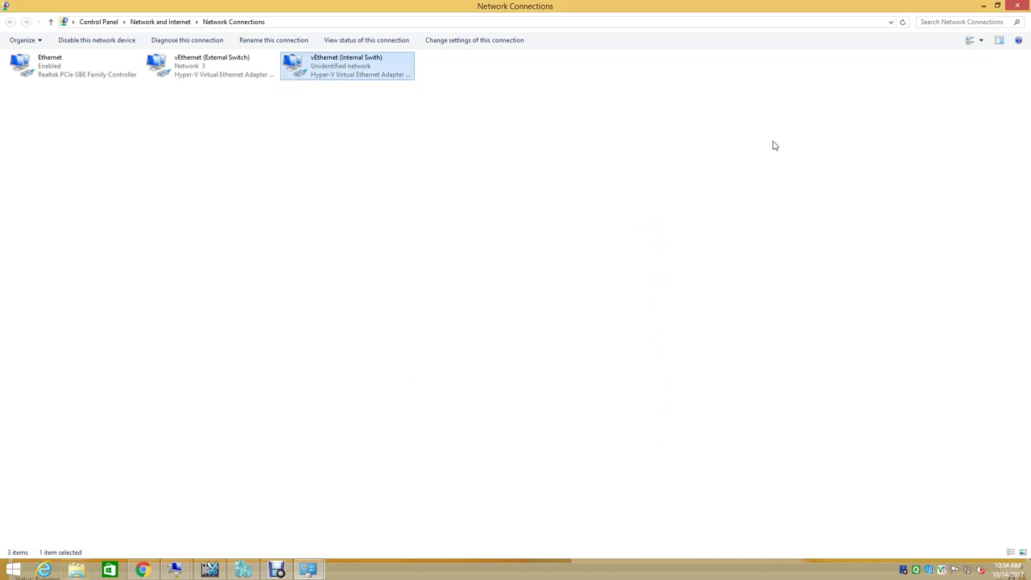
left_click(983, 6)
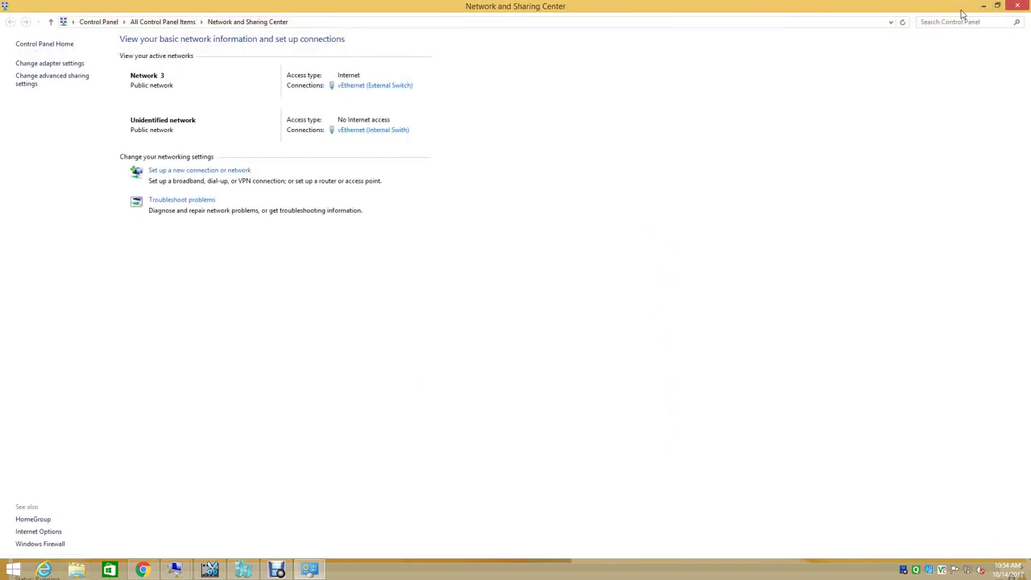
left_click(983, 6)
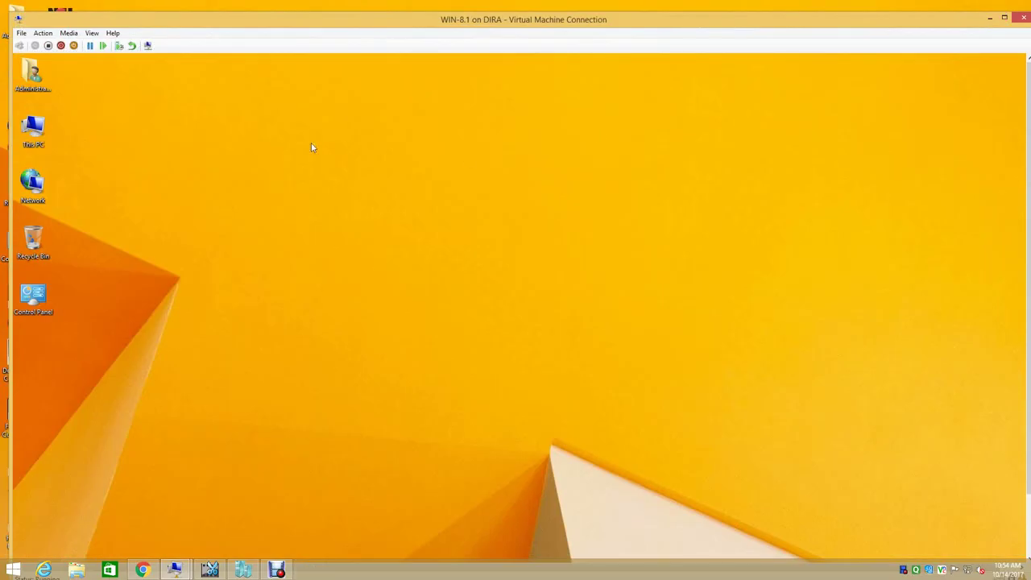
- Open This PC's System Properties and start the wizard to join a domain
right_click(33, 139)
left_click(80, 247)
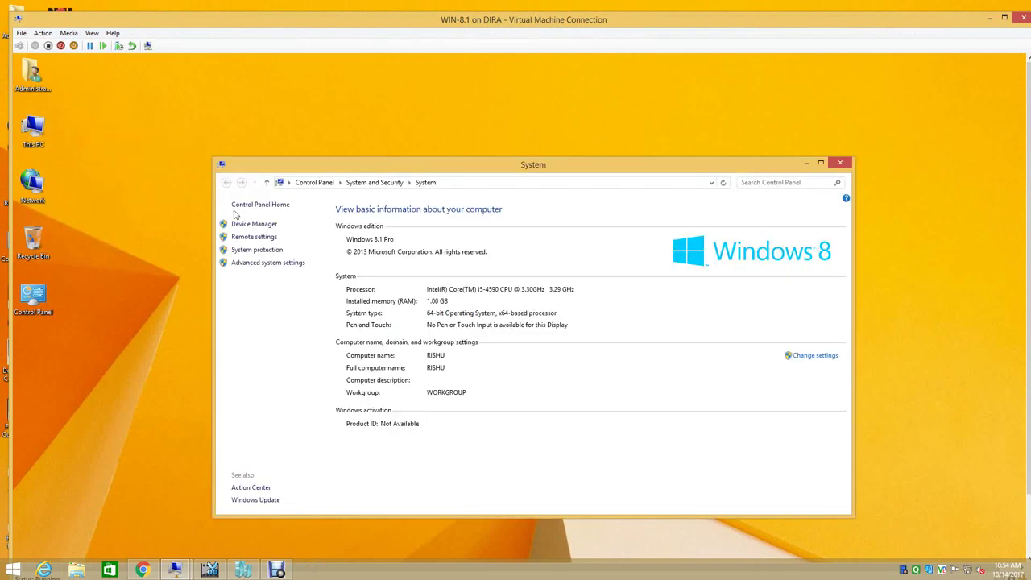
left_click(258, 263)
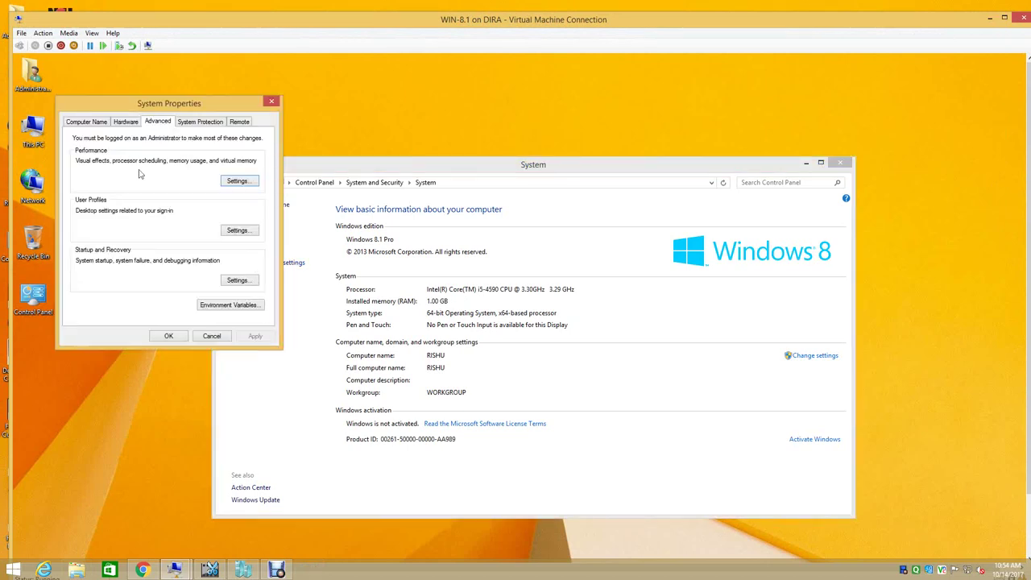
left_click(94, 122)
left_click(230, 227)
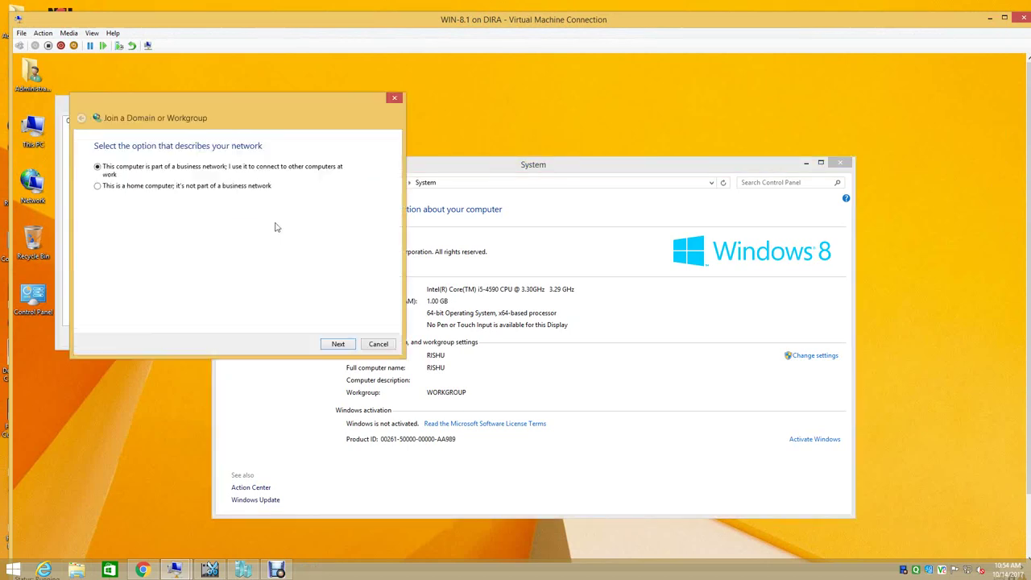
- Declare a business network with a domain and enter the domain account credentials
left_click(337, 344)
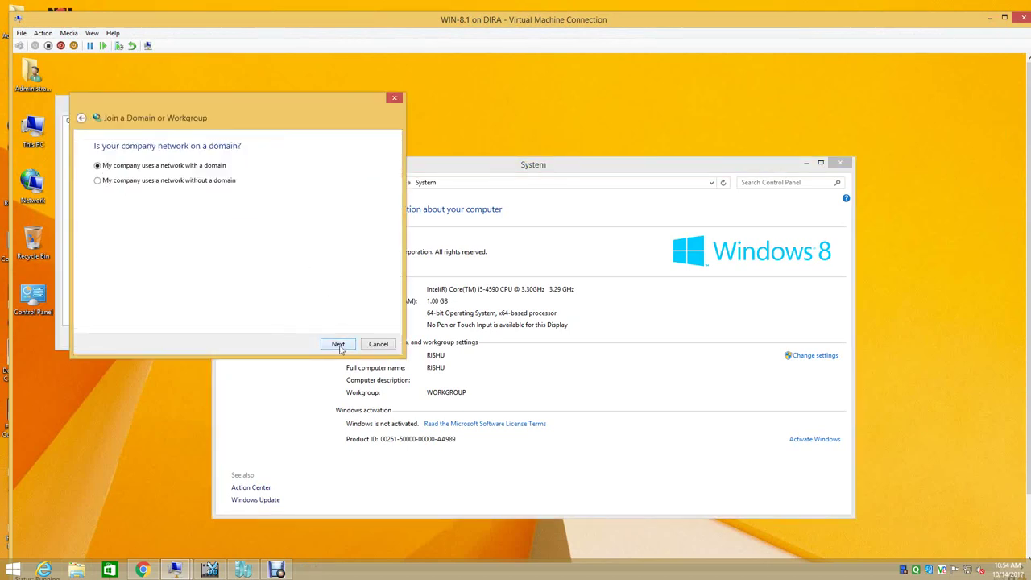
left_click(337, 344)
left_click(337, 344)
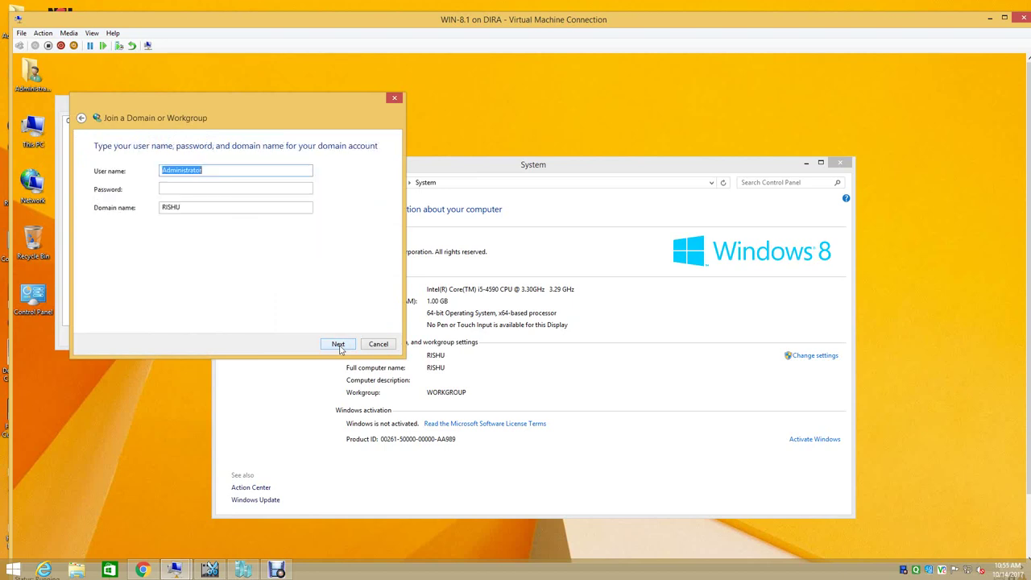
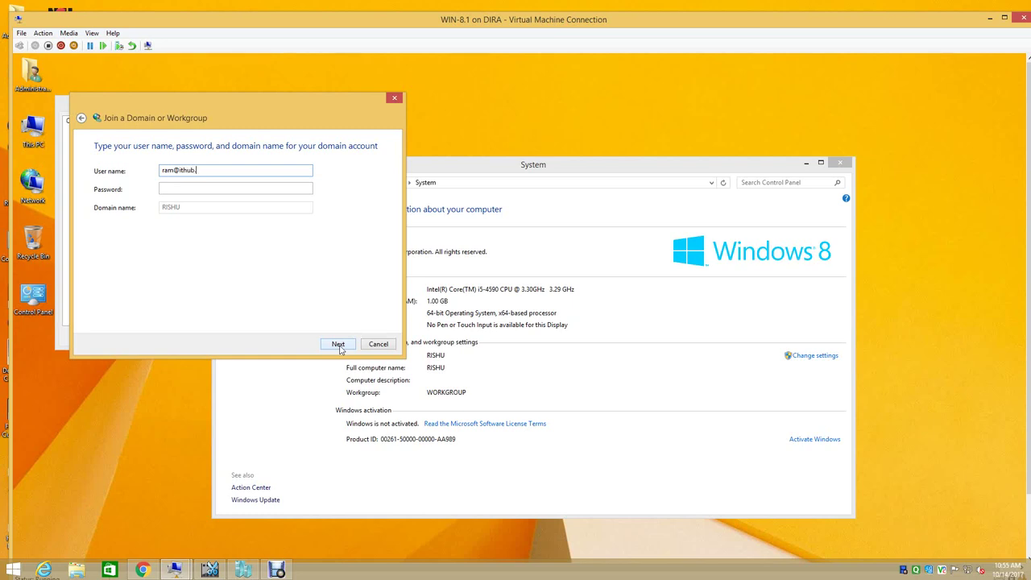
left_click(195, 191)
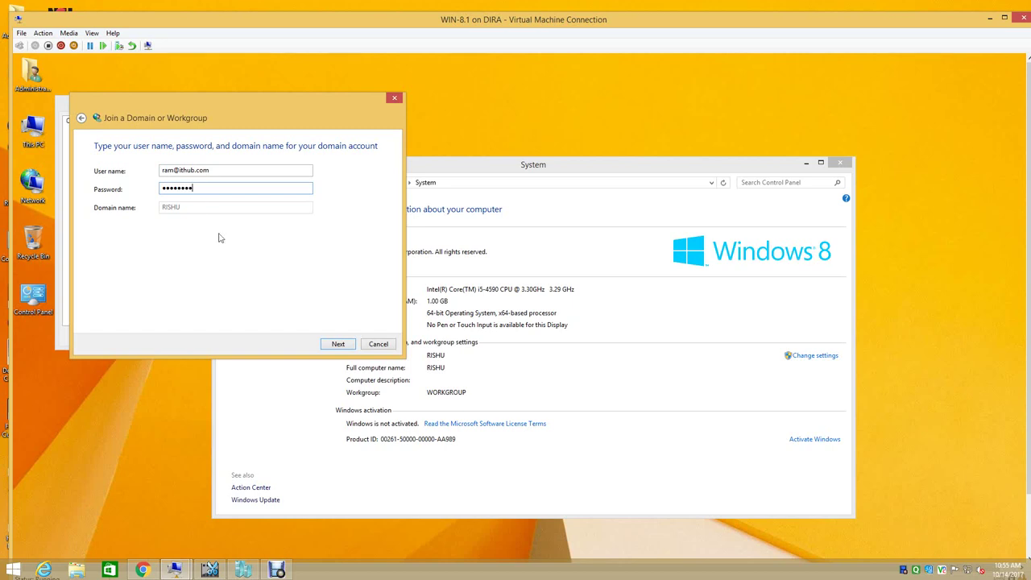
left_click(337, 344)
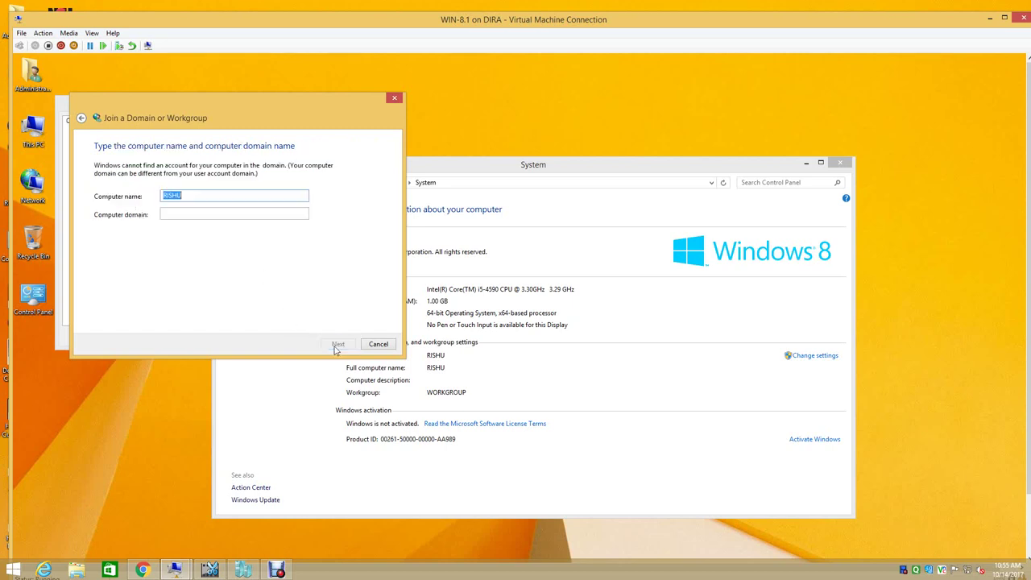
- Set the computer domain to ITHUB.COM and begin entering the domain user name
left_click(212, 212)
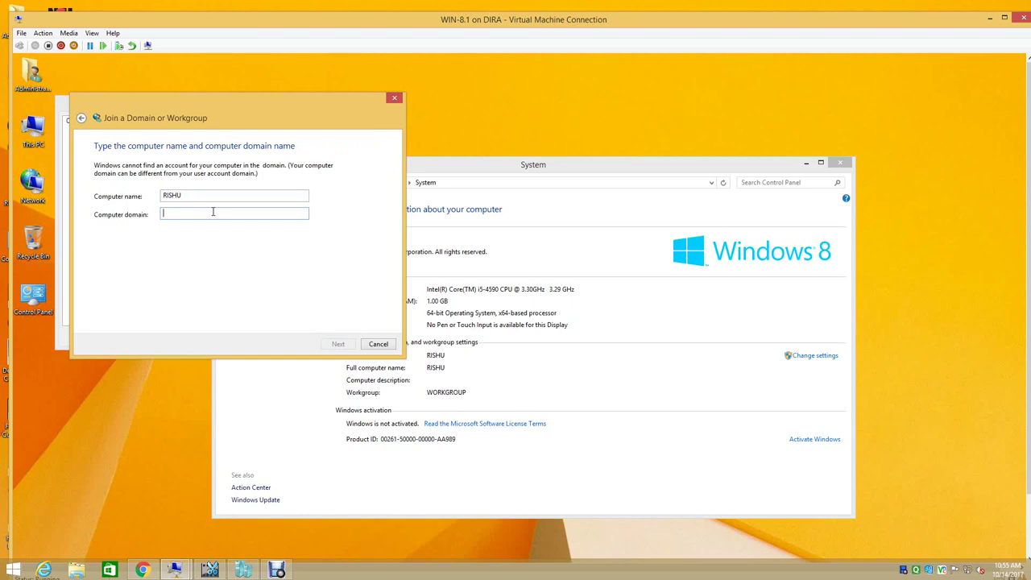
type("c")
type("THUB.COM")
left_click(338, 344)
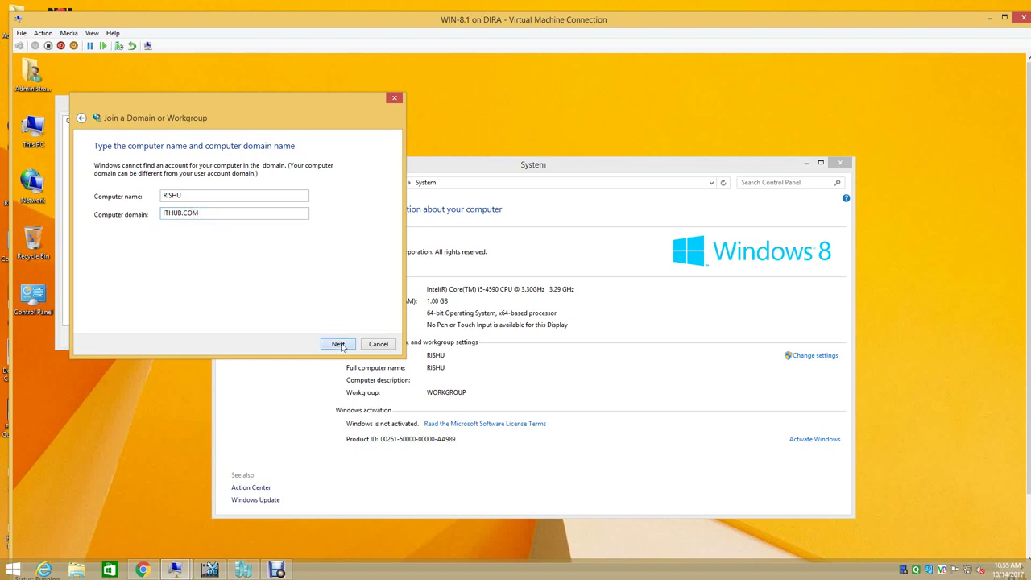
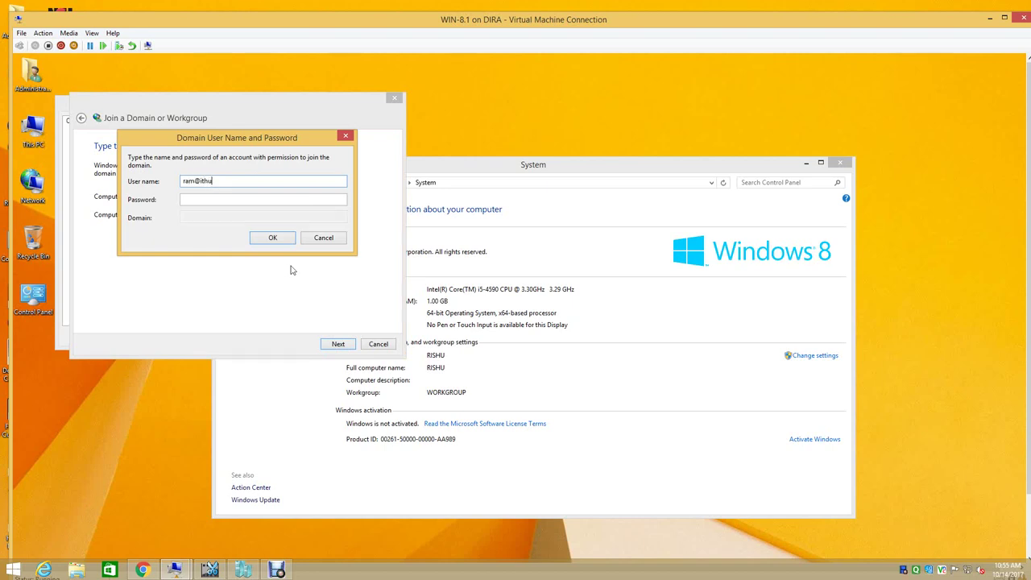
- Submit the domain credentials and give the domain user access as a local Users group member
left_click(230, 198)
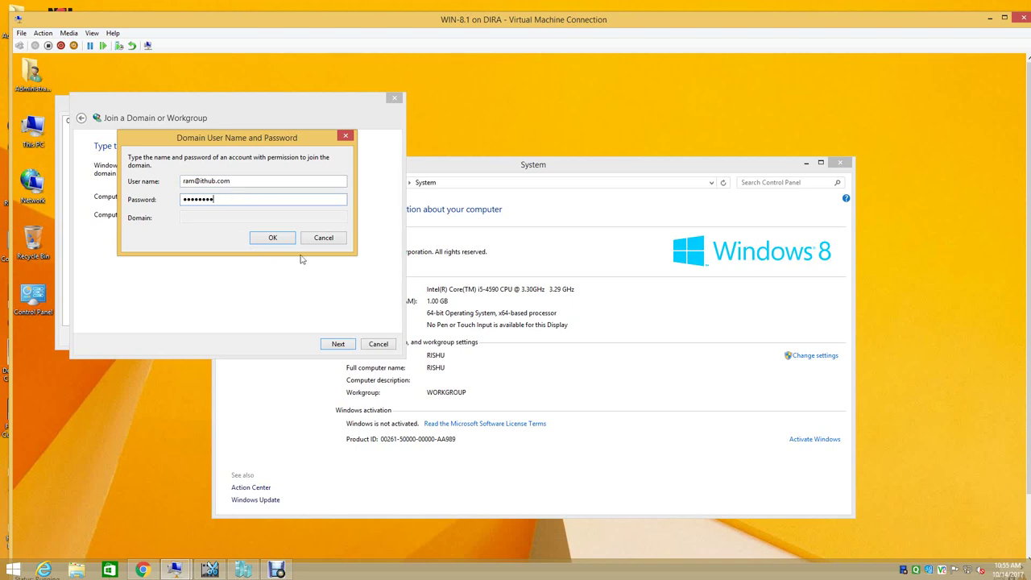
left_click(262, 243)
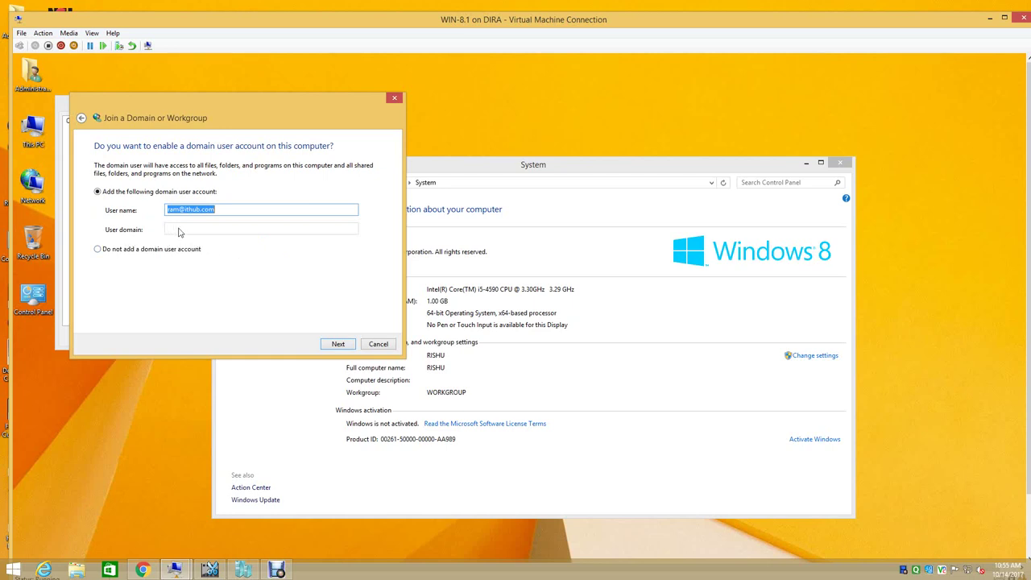
left_click(338, 345)
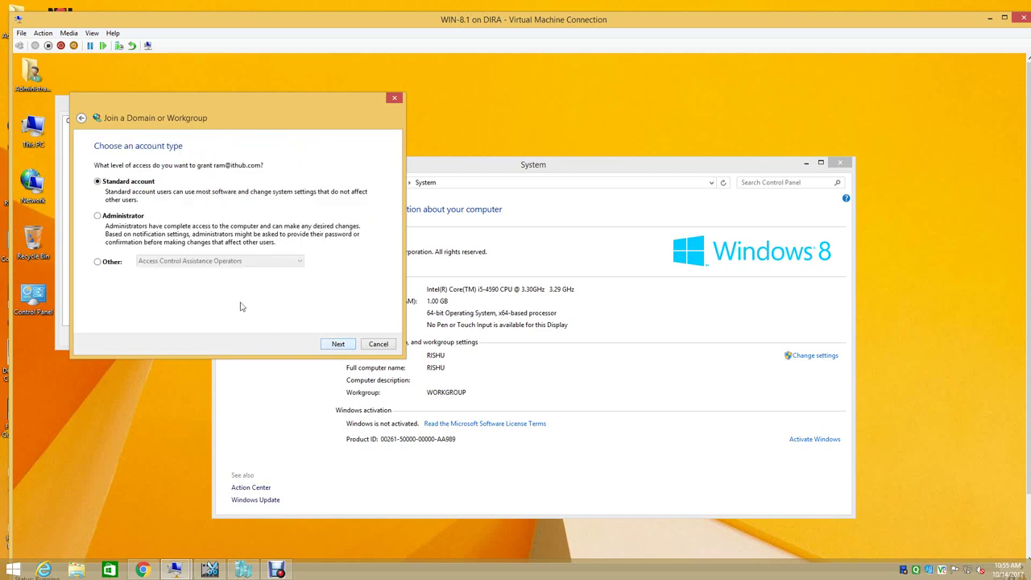
left_click(101, 263)
left_click(143, 263)
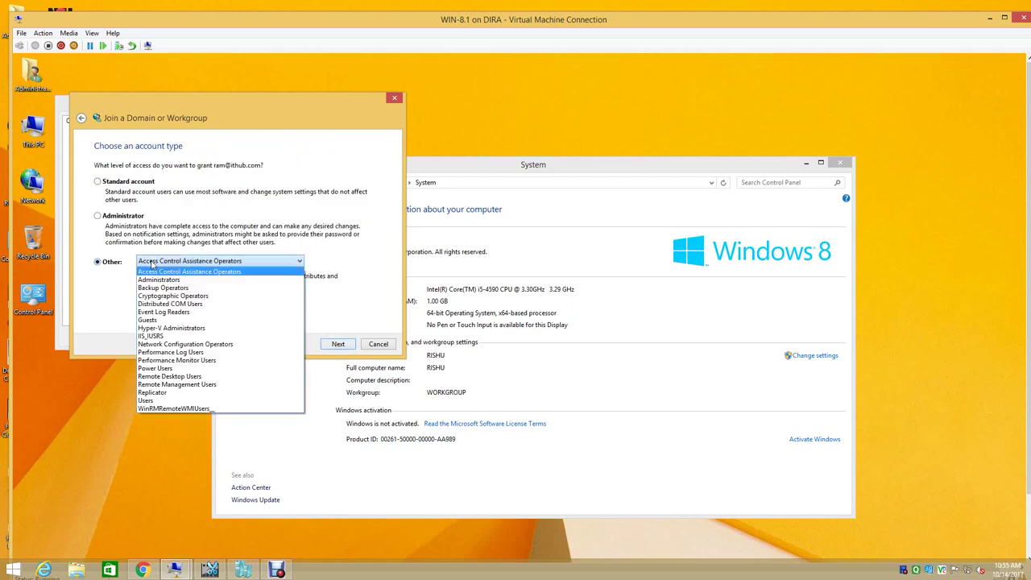
left_click(161, 401)
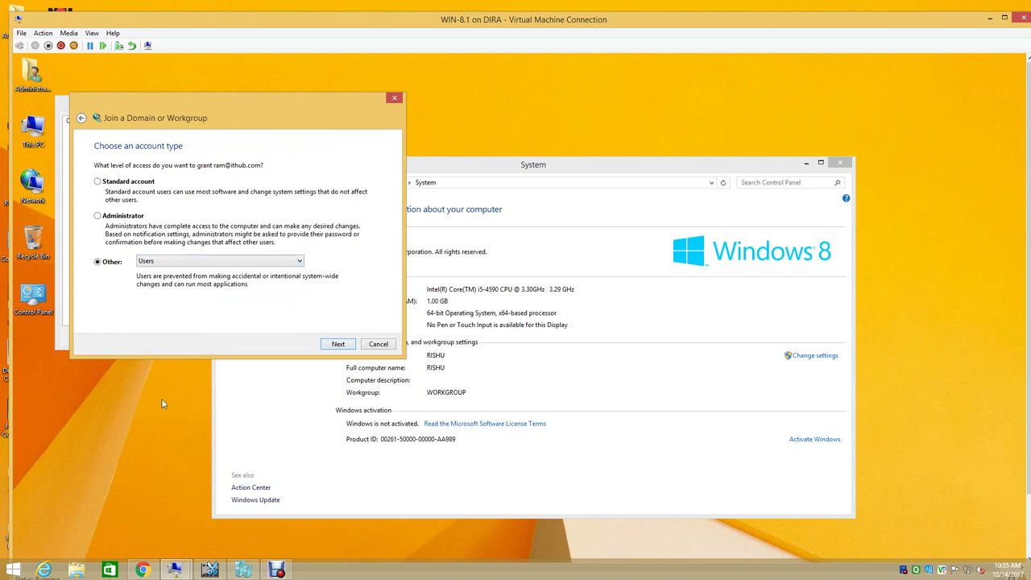
- Finish the wizard and apply the ITHUB.COM domain membership, pending restart
left_click(337, 343)
left_click(338, 345)
left_click(170, 335)
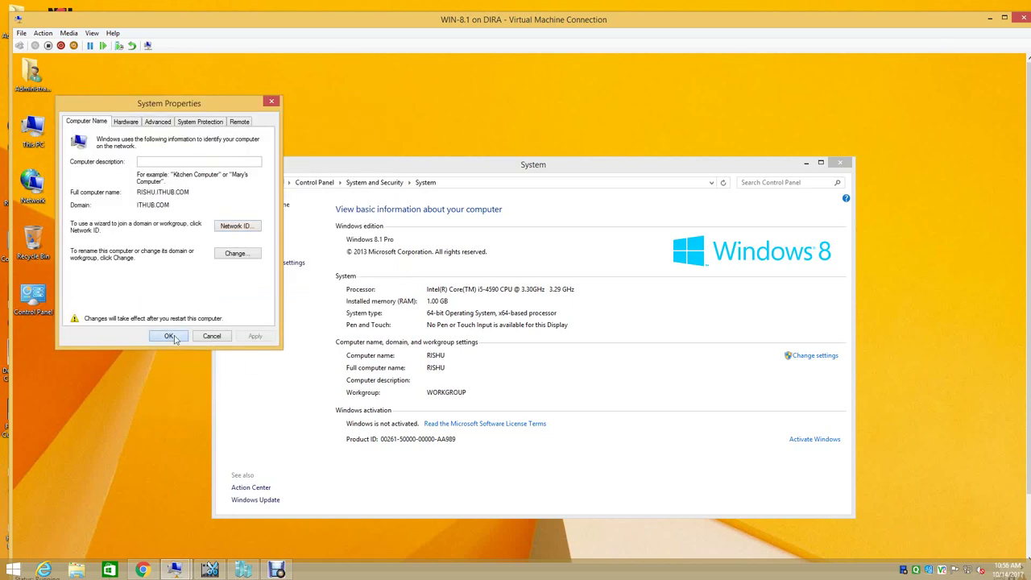
- Restart the Windows 8.1 VM now, check the WSUS console on the DC, then minimize it
left_click(518, 354)
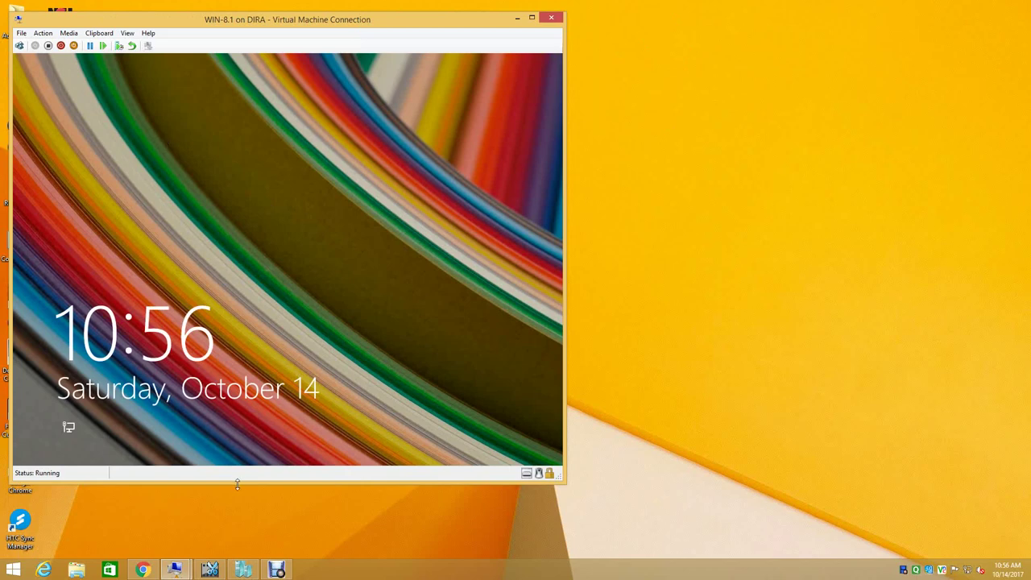
mouse_move(190, 567)
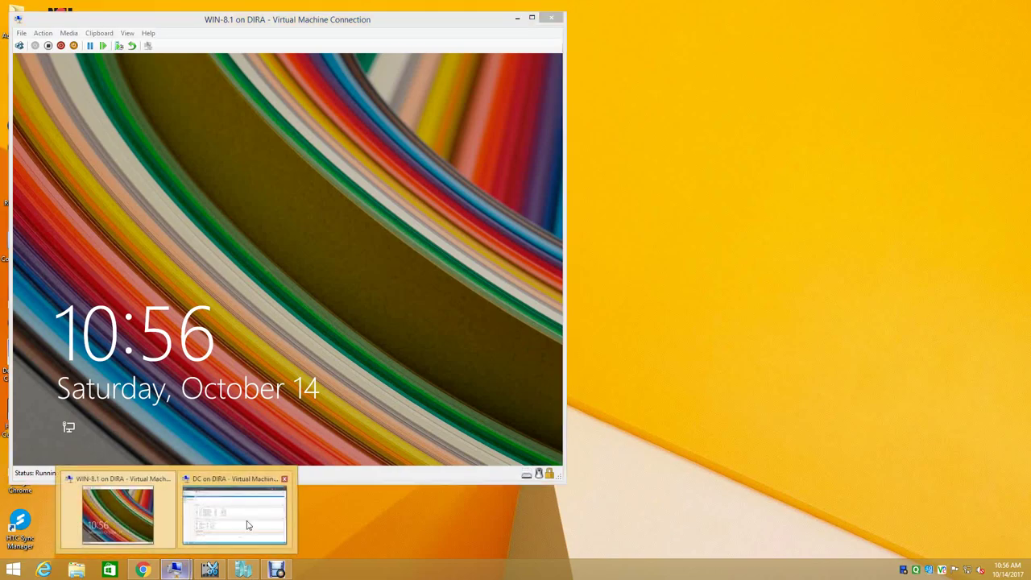
left_click(247, 523)
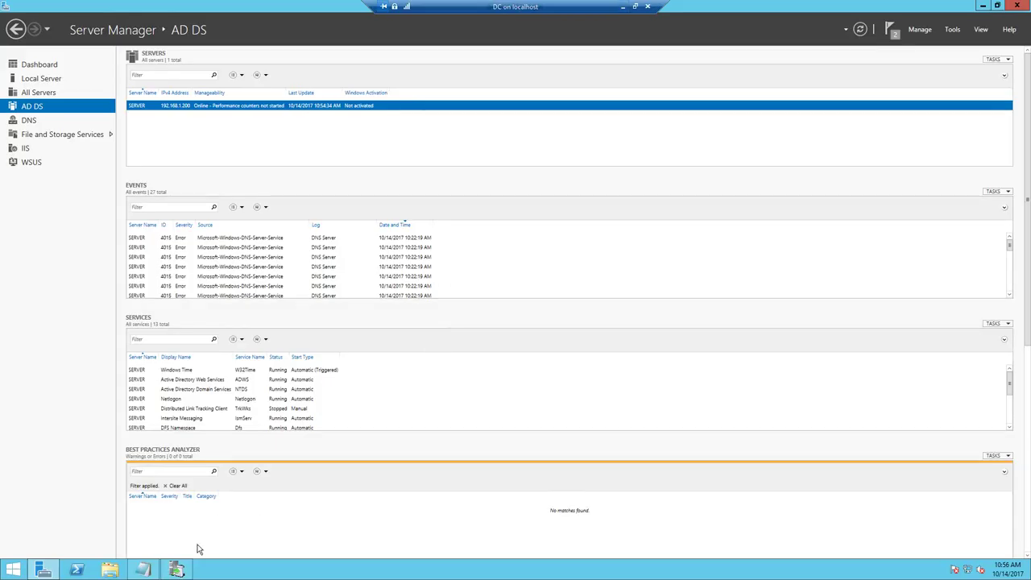
left_click(183, 568)
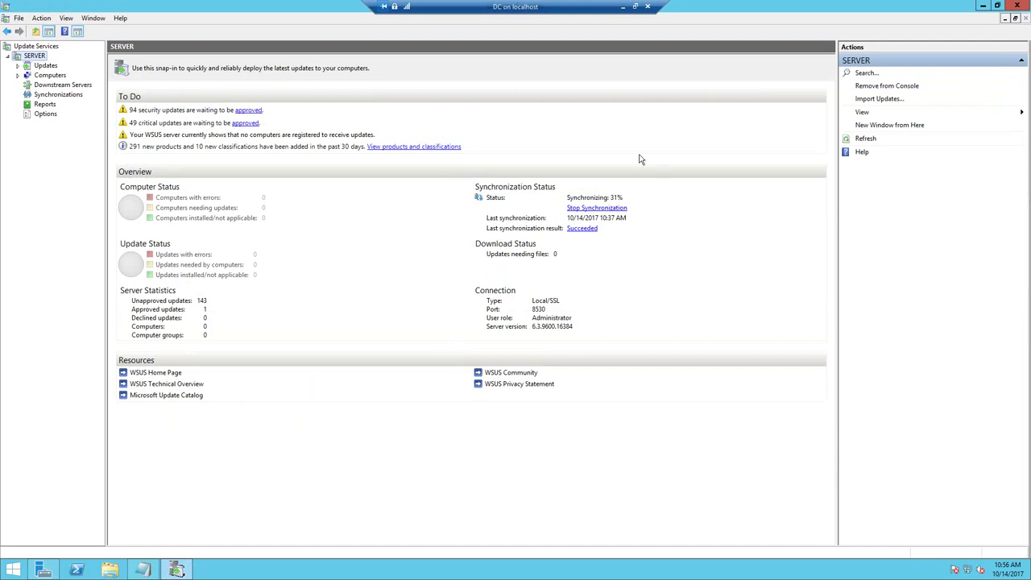
left_click(622, 7)
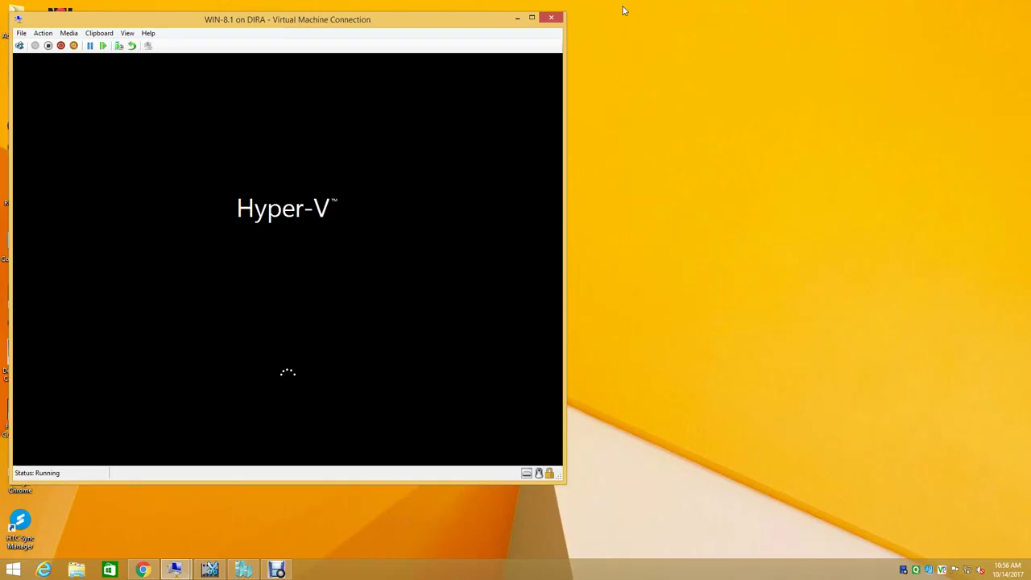
right_click(686, 114)
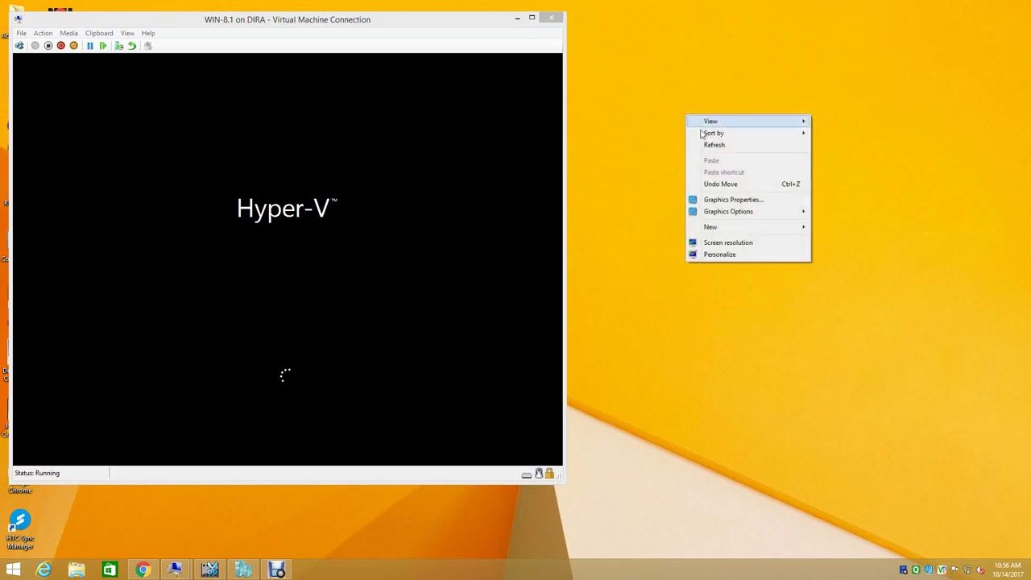
left_click(707, 147)
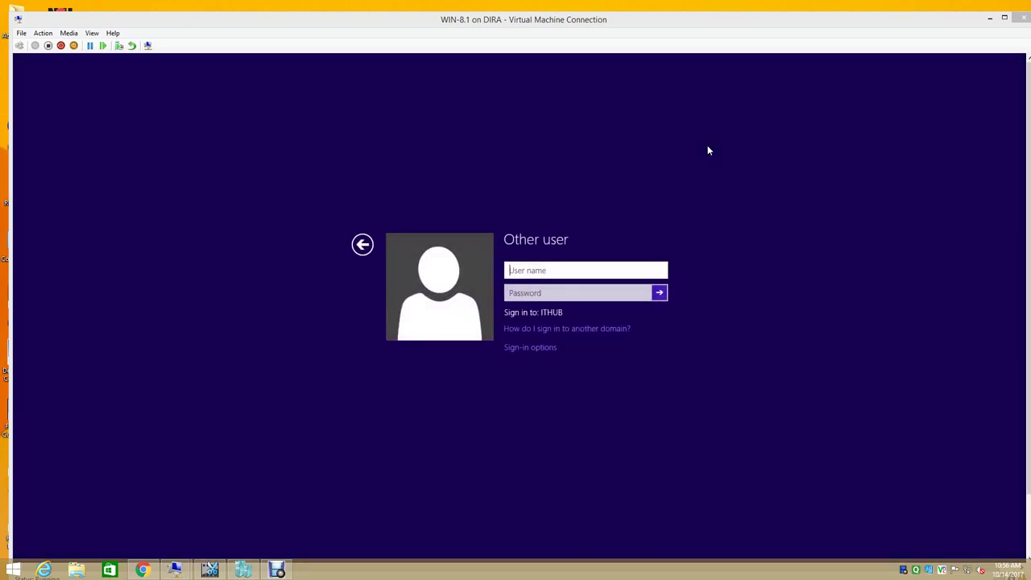
- Sign in to WIN-8.1 with the domain user's name and password, dismissing the sign-in rights error
left_click(568, 272)
type("ram")
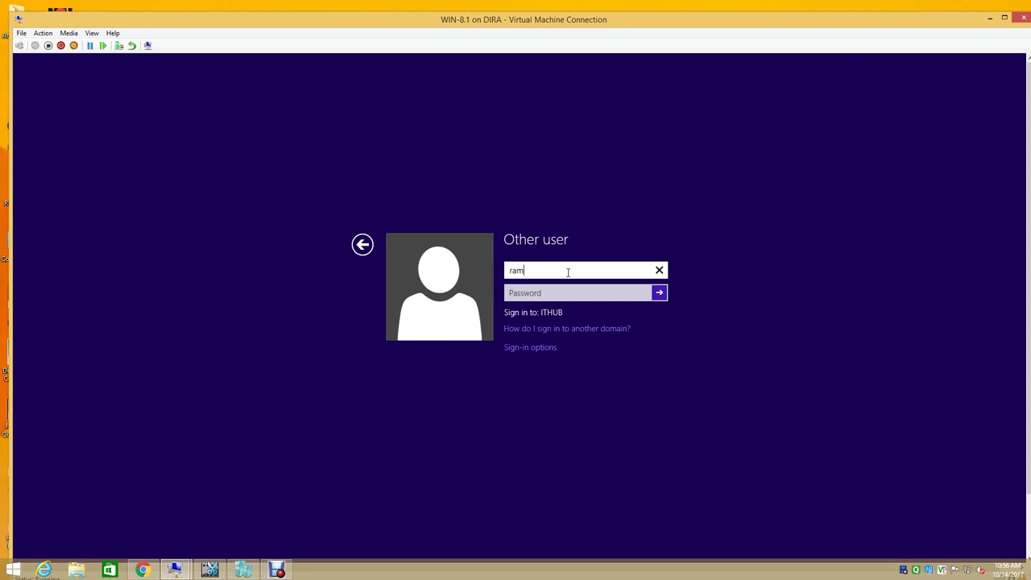
key("Tab")
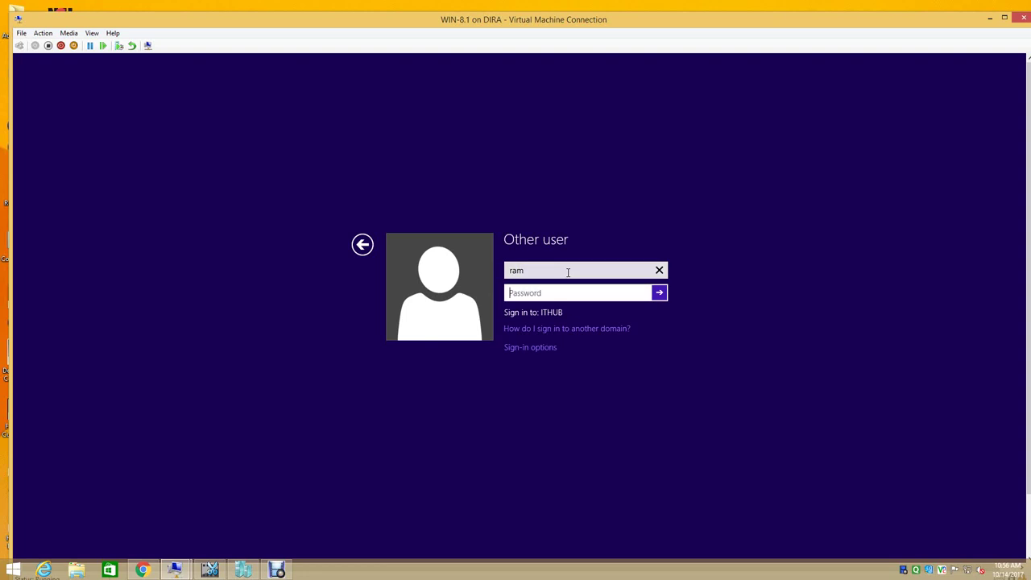
type("••")
key("Return")
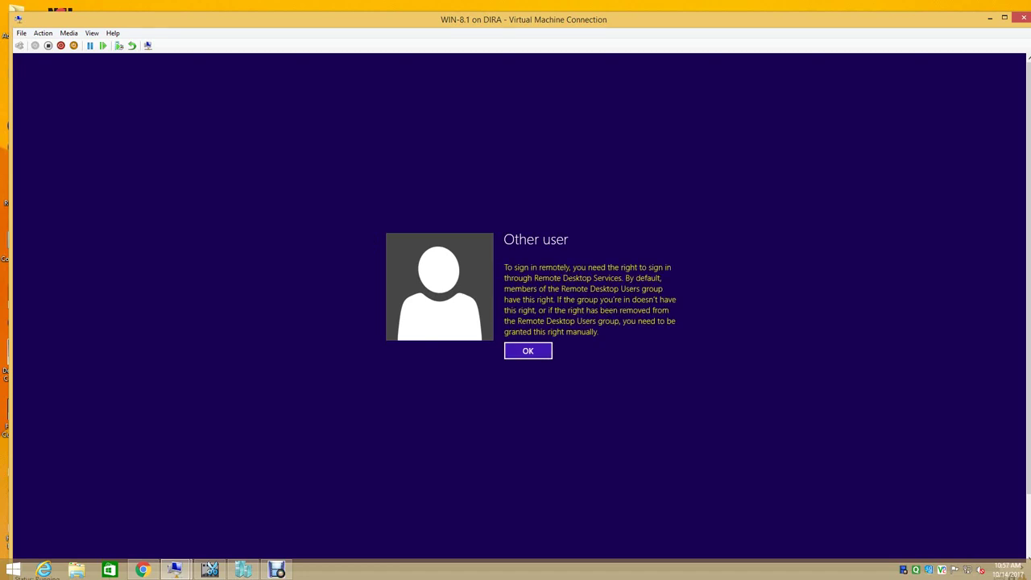
left_click(532, 351)
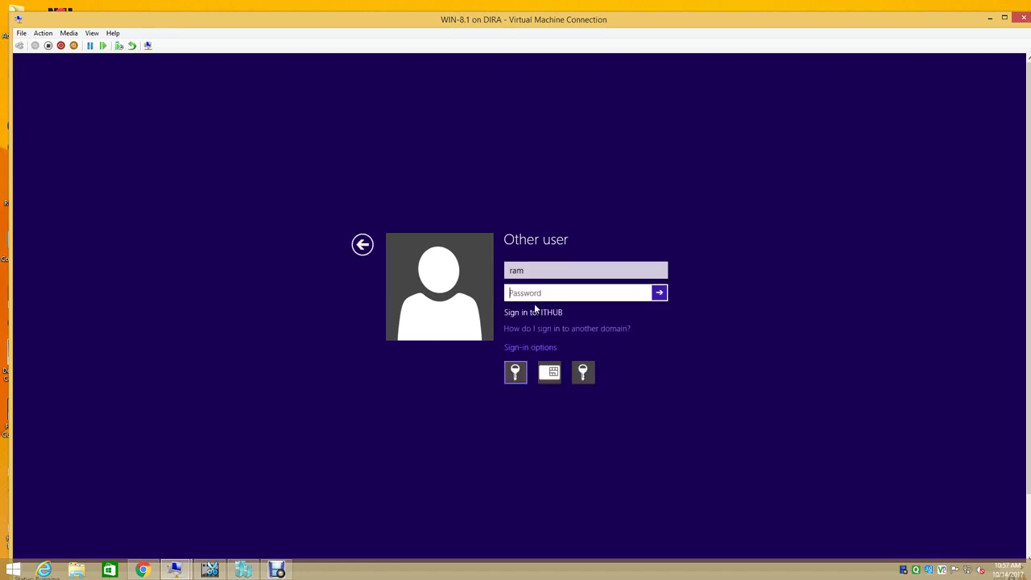
- Minimize the VM window and pause the screen recording
left_click(989, 18)
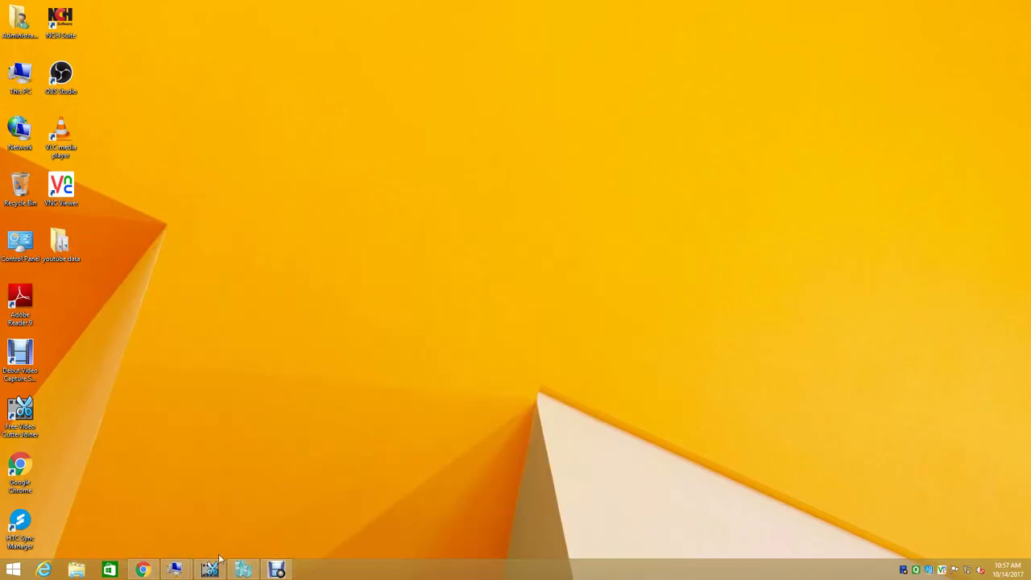
left_click(276, 569)
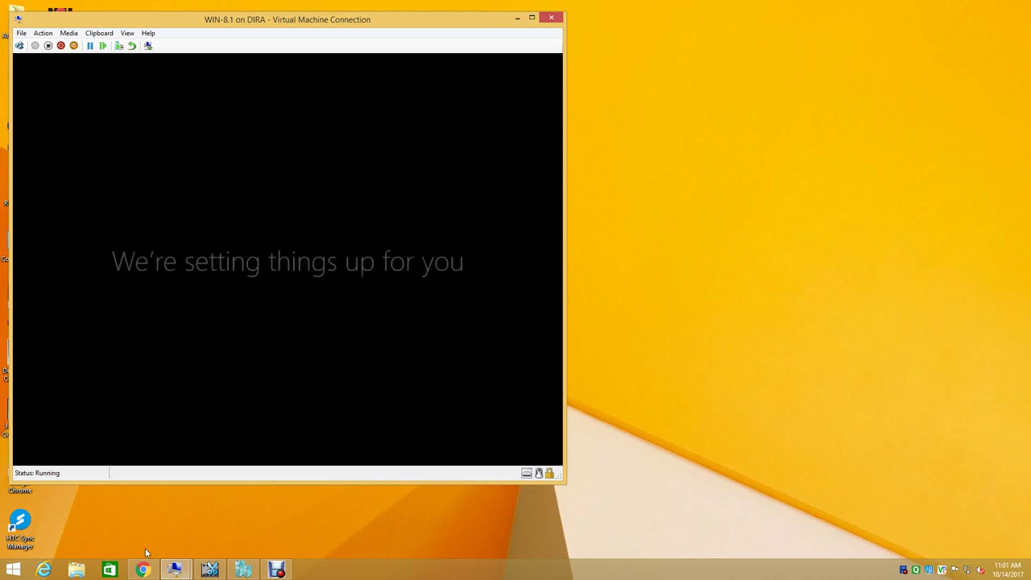
left_click(277, 568)
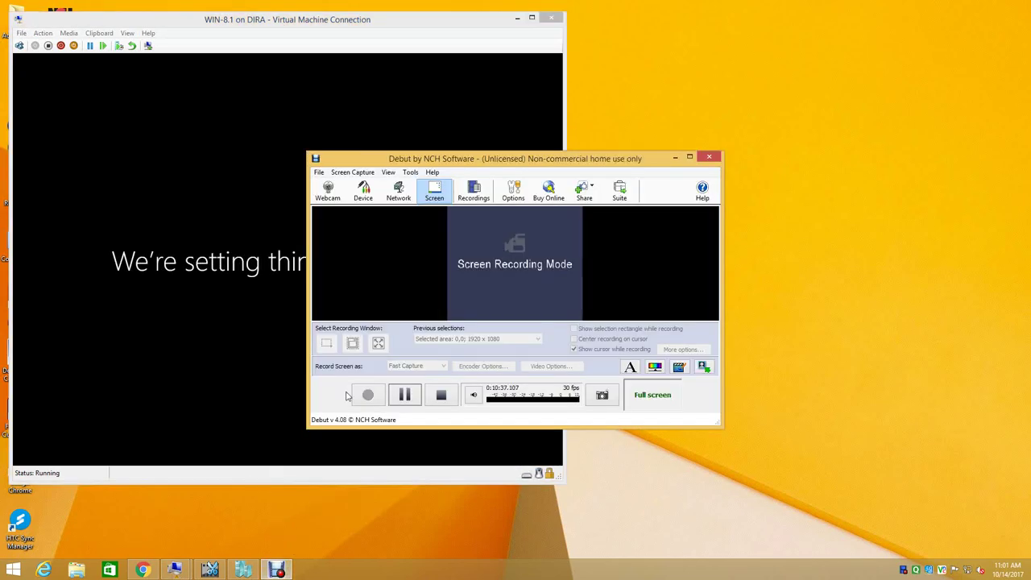
left_click(398, 399)
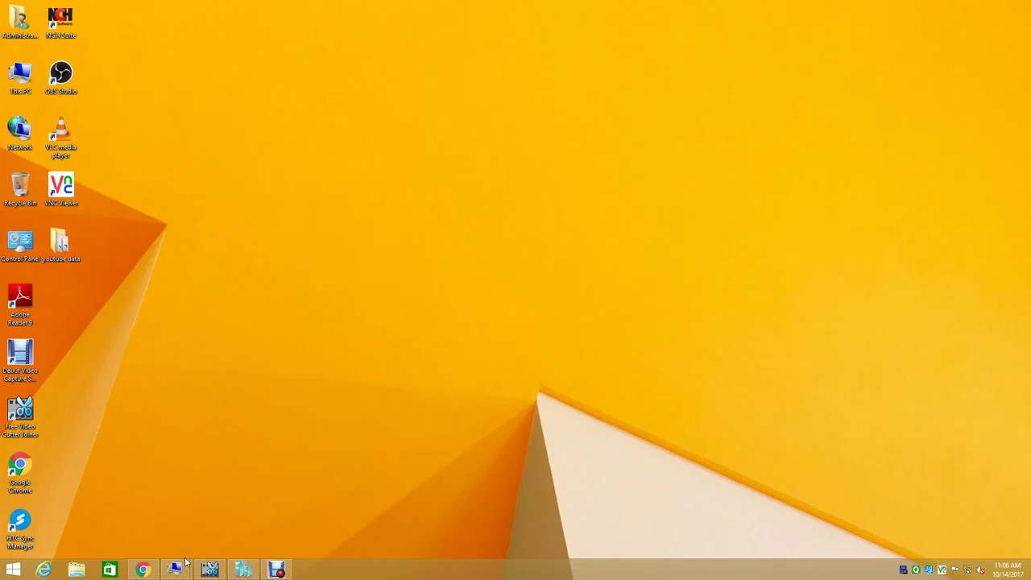
- Restore the WIN-8.1 VM, toggle full screen off, and drag its window to the desktop centre
mouse_move(175, 568)
left_click(139, 517)
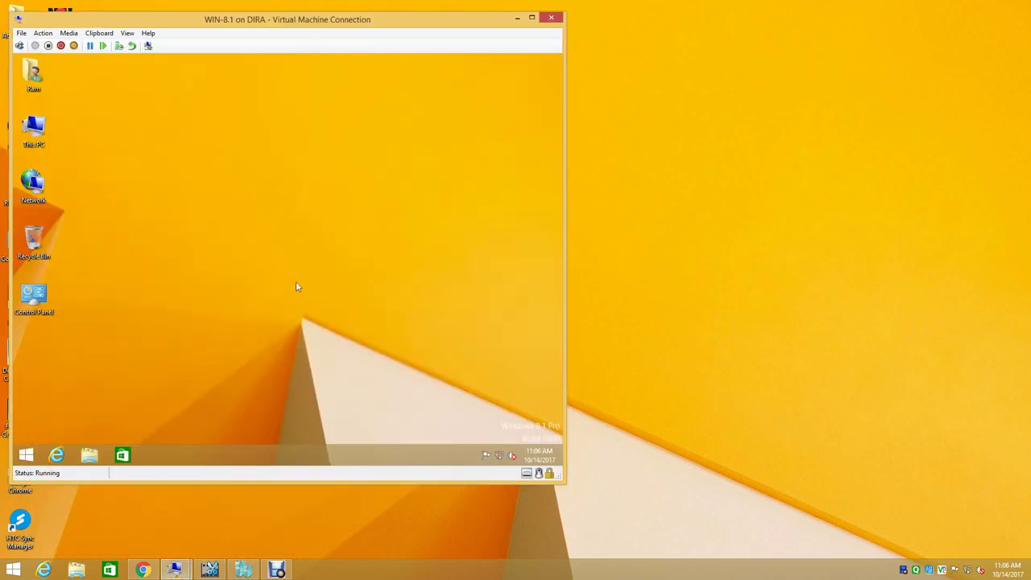
left_click(127, 33)
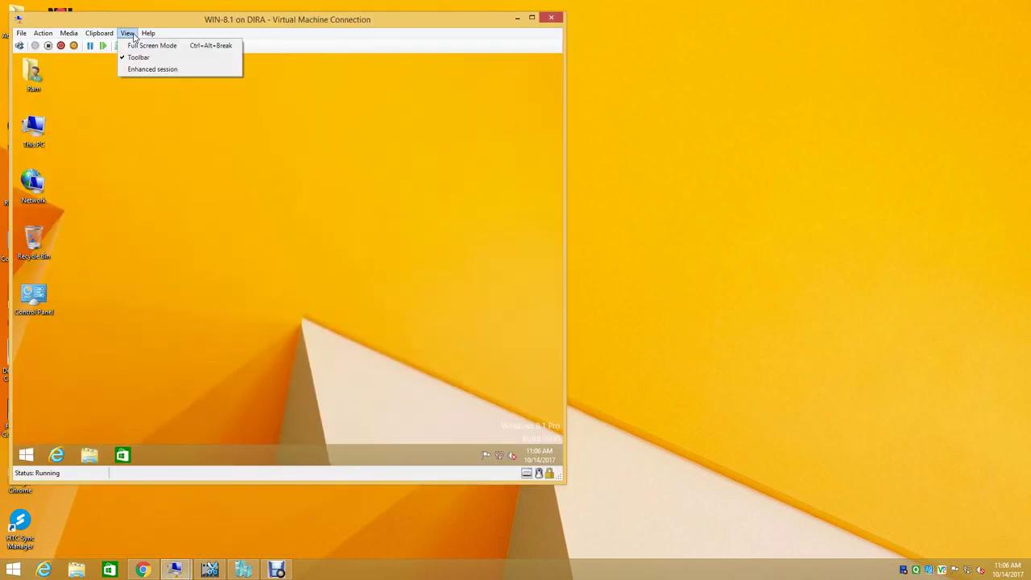
left_click(141, 46)
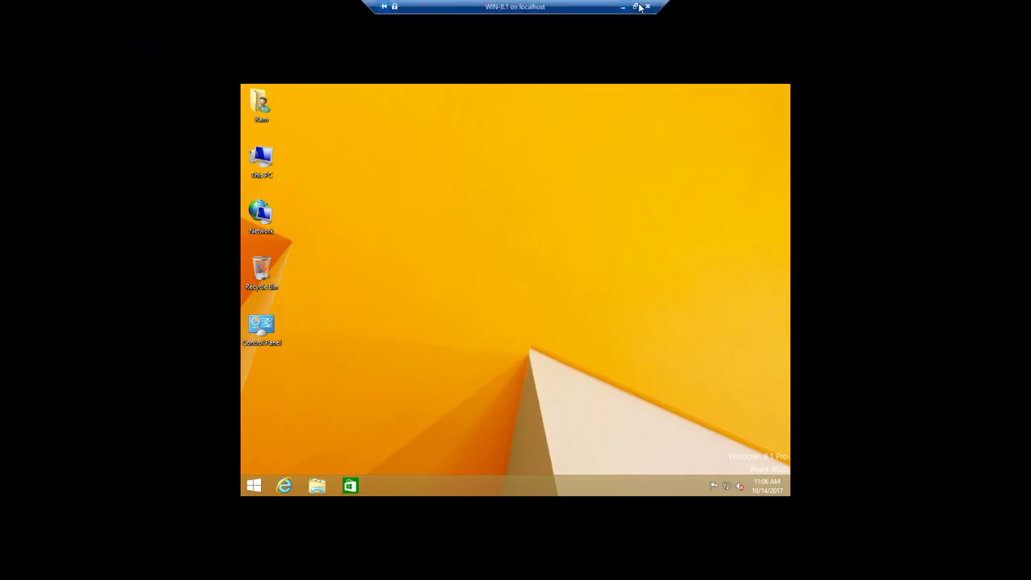
left_click(635, 6)
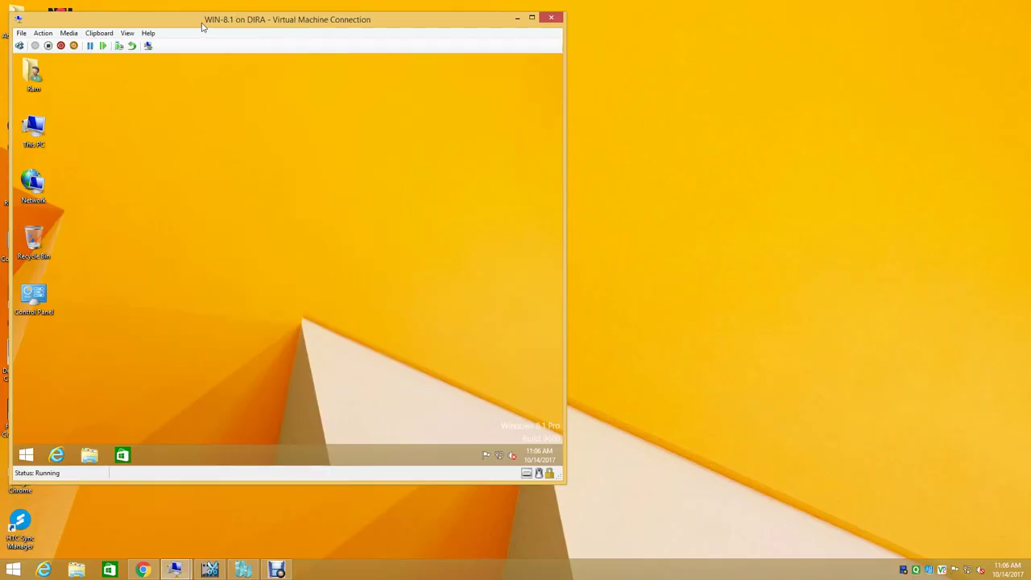
left_click_drag(203, 26, 425, 59)
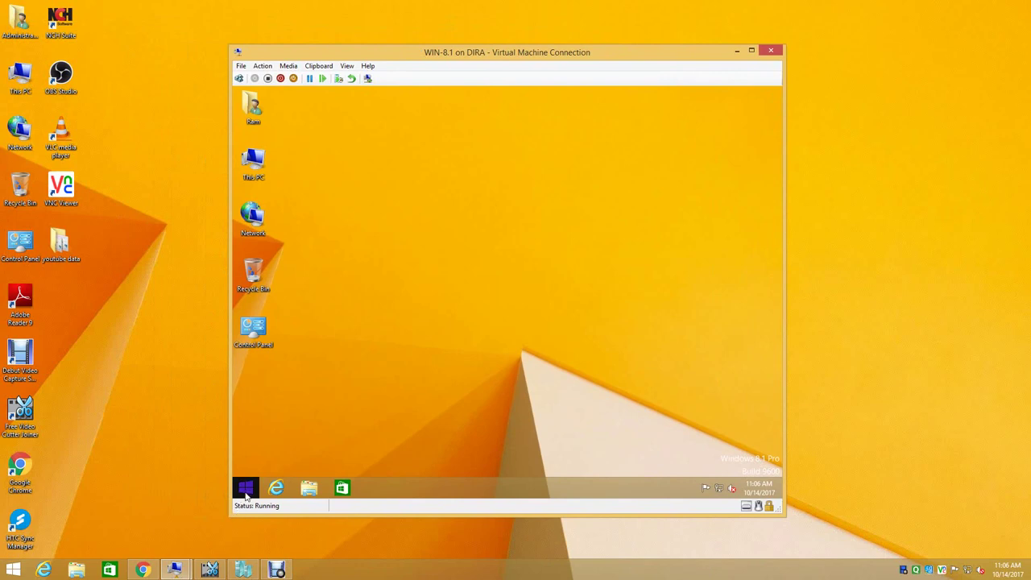
- View the VM's system information via This PC > Properties, then close it
right_click(255, 163)
left_click(307, 277)
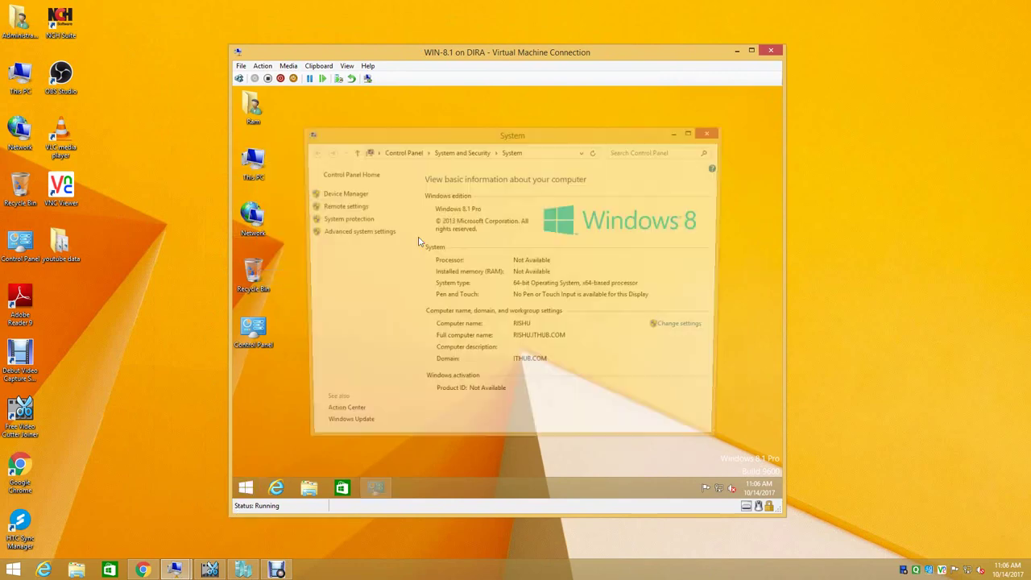
left_click(713, 133)
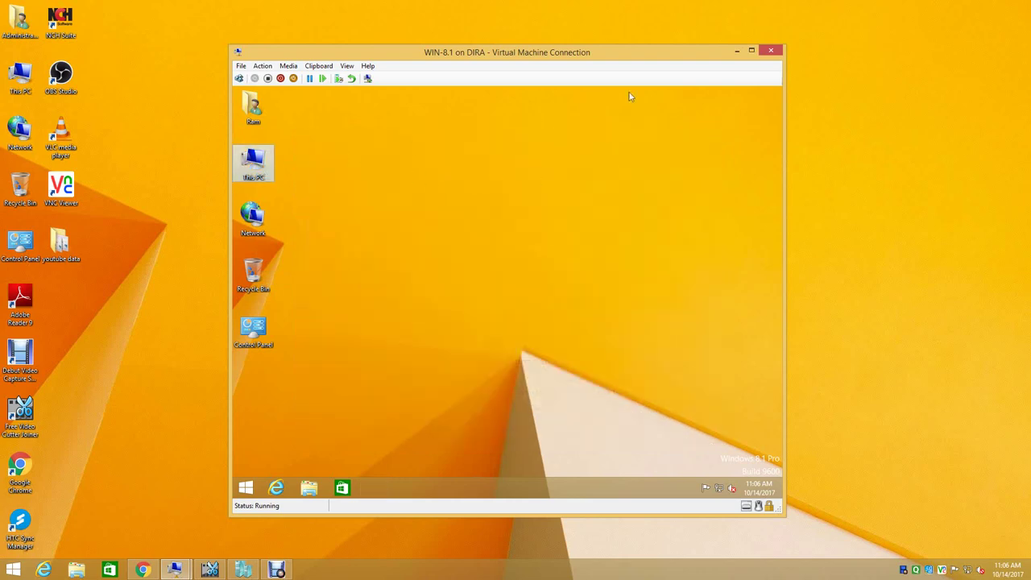
left_click(736, 50)
right_click(440, 158)
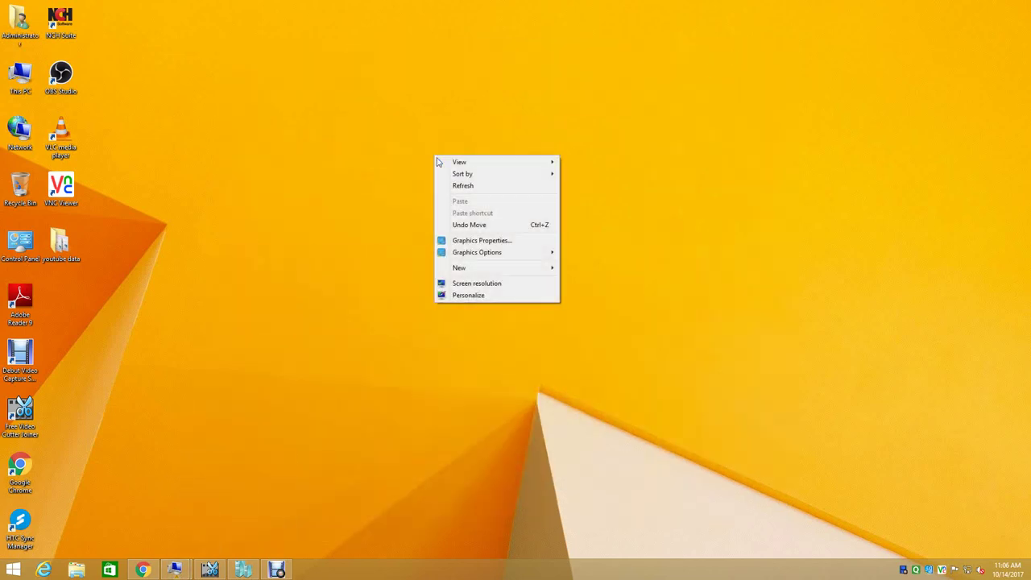
left_click(460, 185)
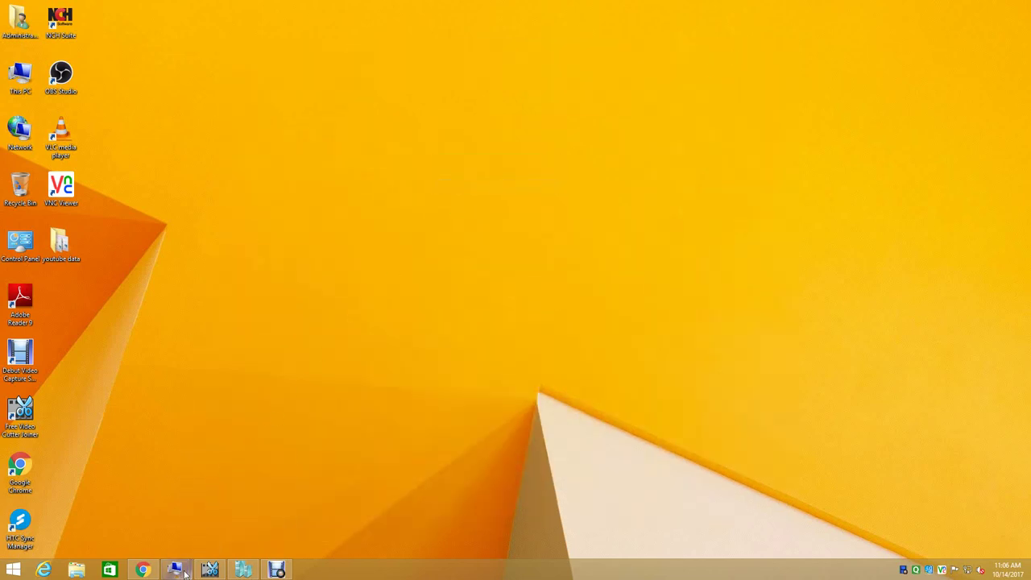
- Apply the Lines and colors theme from the VM desktop's Personalize settings
mouse_move(174, 570)
left_click(121, 507)
right_click(339, 252)
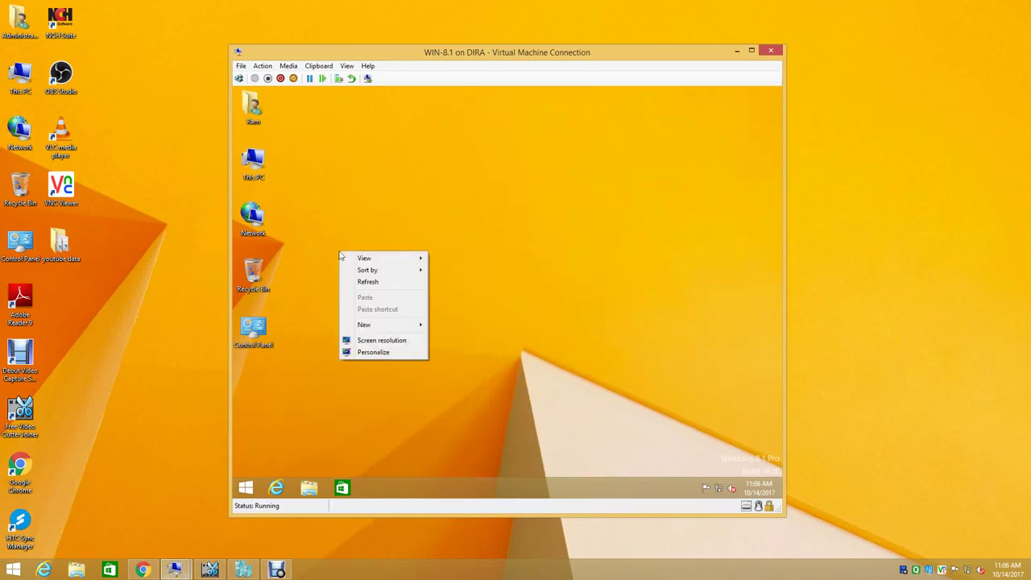
left_click(376, 351)
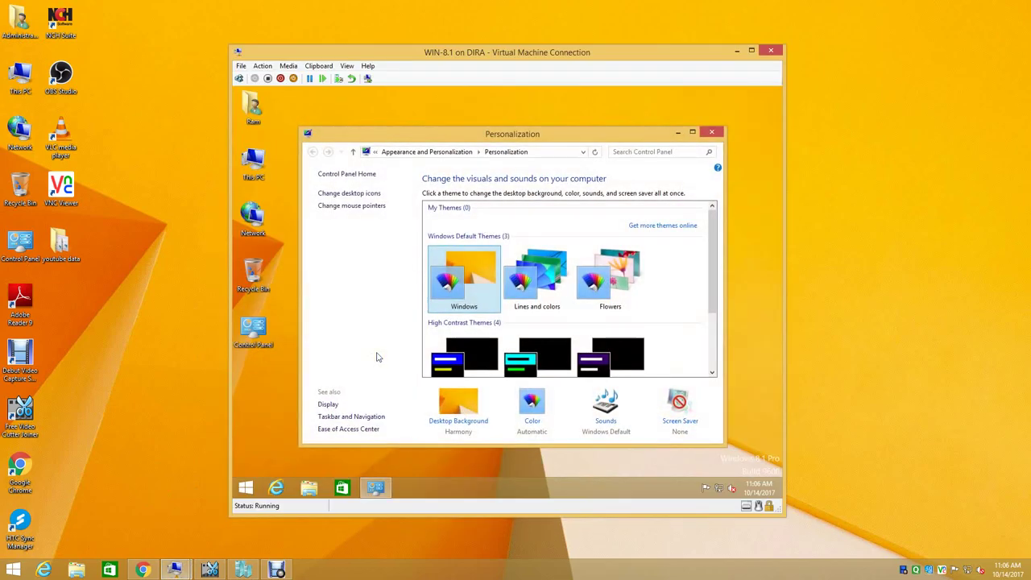
left_click(556, 274)
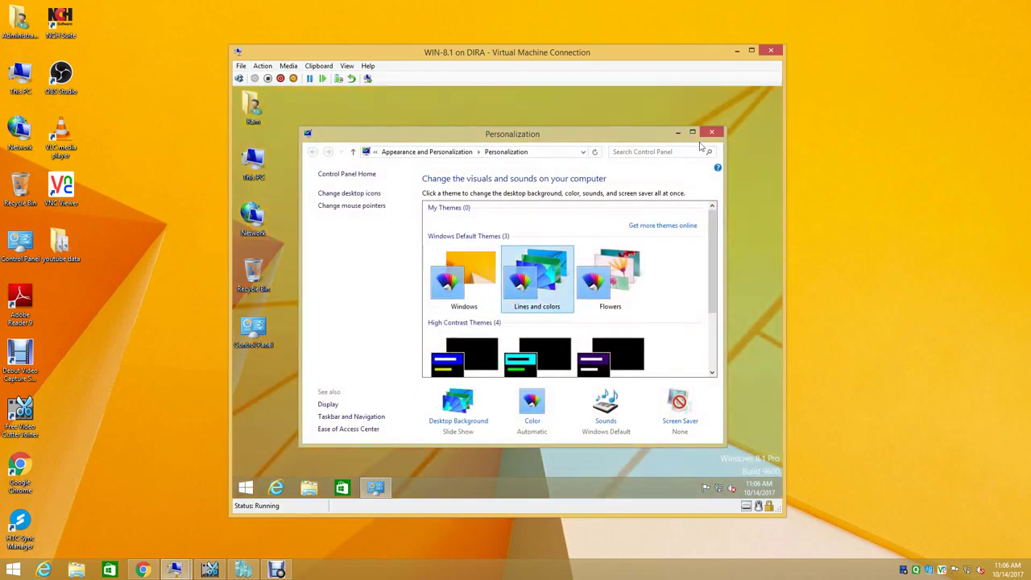
left_click(711, 131)
right_click(489, 175)
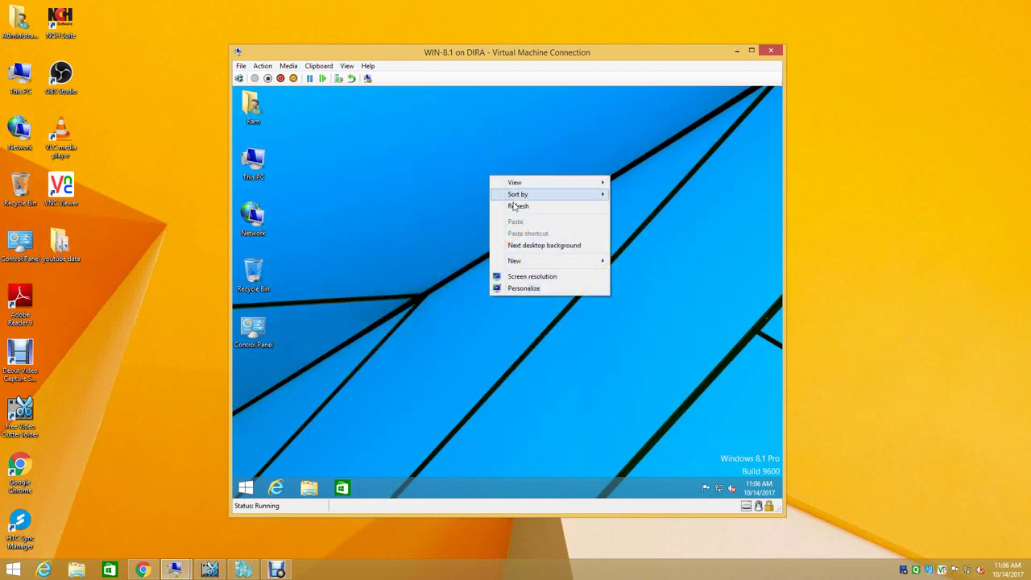
left_click(516, 209)
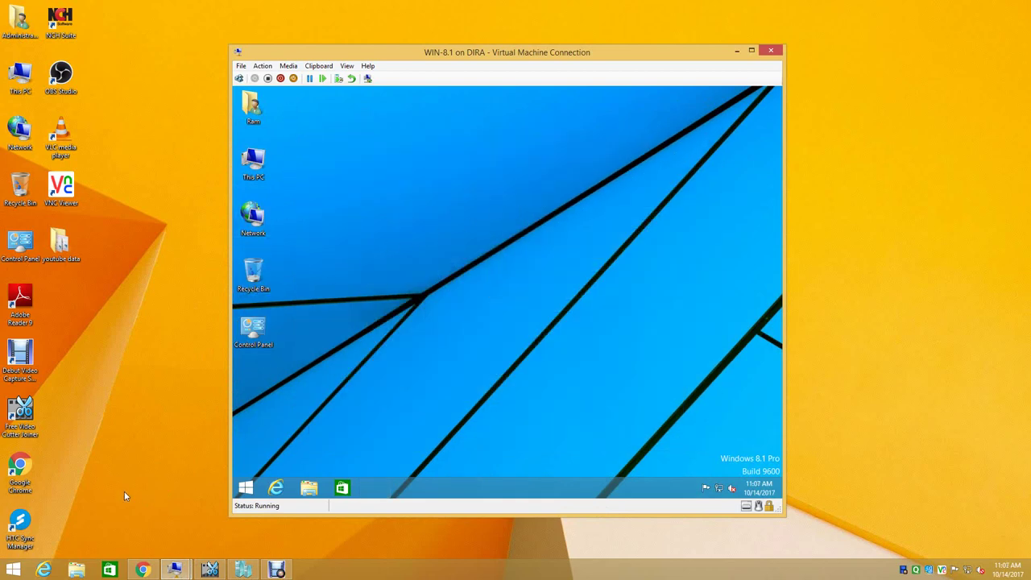
- Switch to the DC VM and minimize the Update Services console
left_click(175, 569)
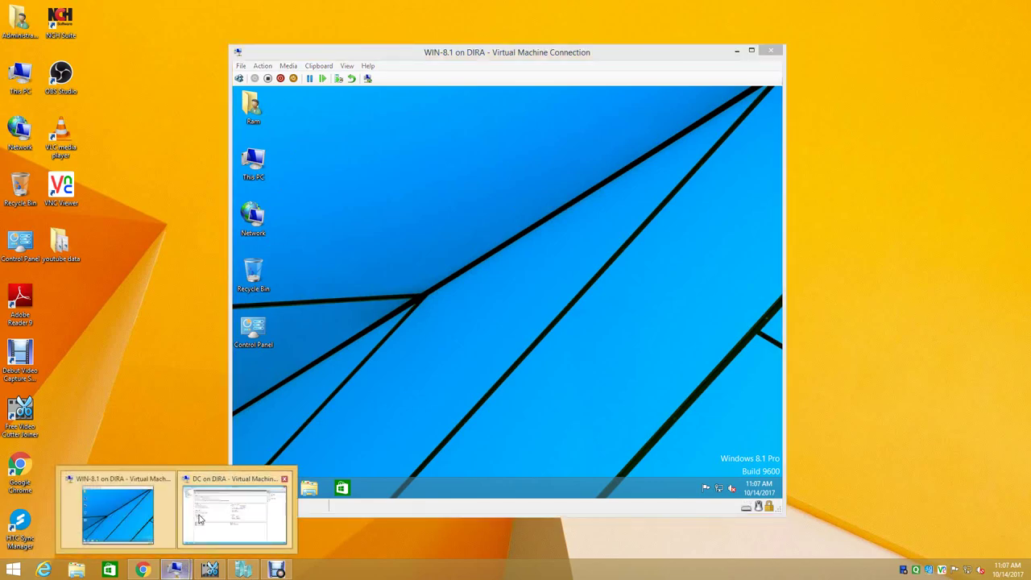
left_click(195, 521)
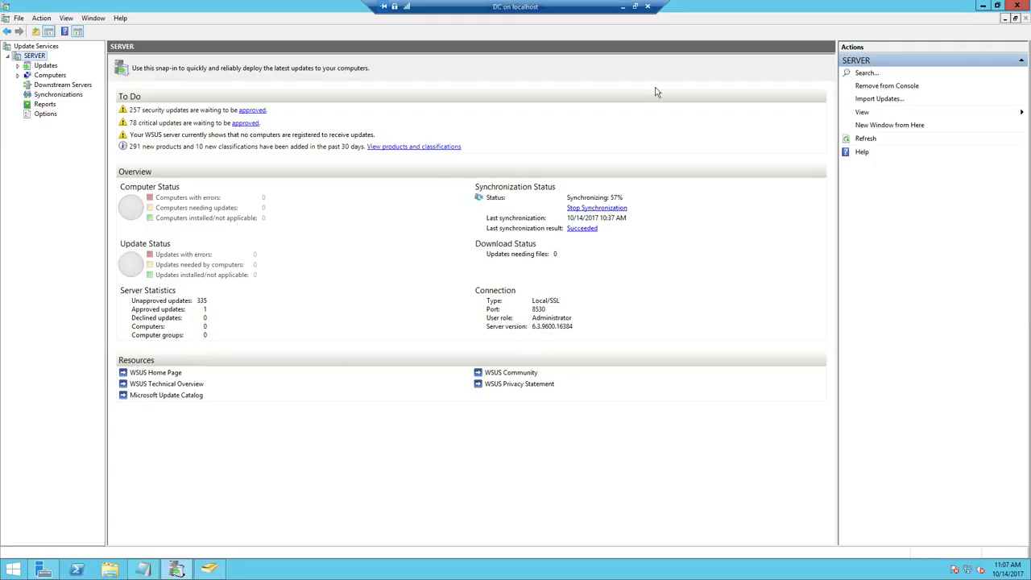
left_click(983, 5)
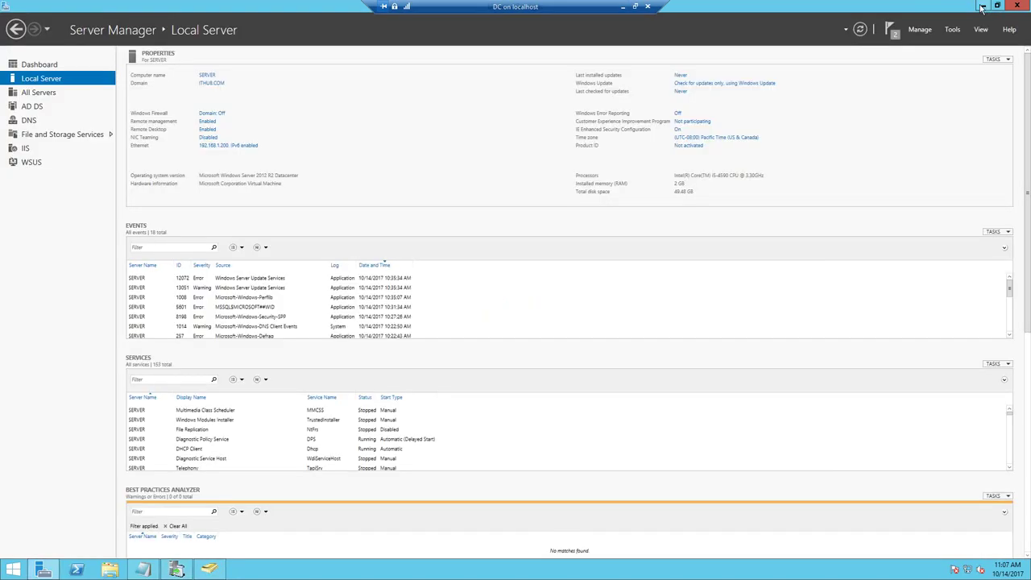
- Confirm the RISHU computer account is in ITHUB.COM's Computers container, then return to Server Manager's AD DS page
left_click(40, 106)
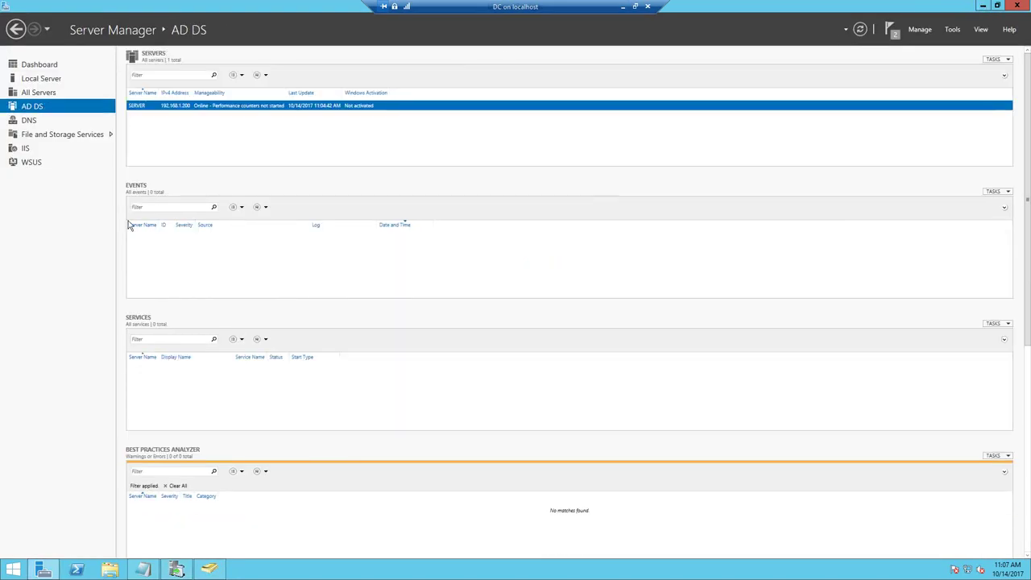
left_click(208, 569)
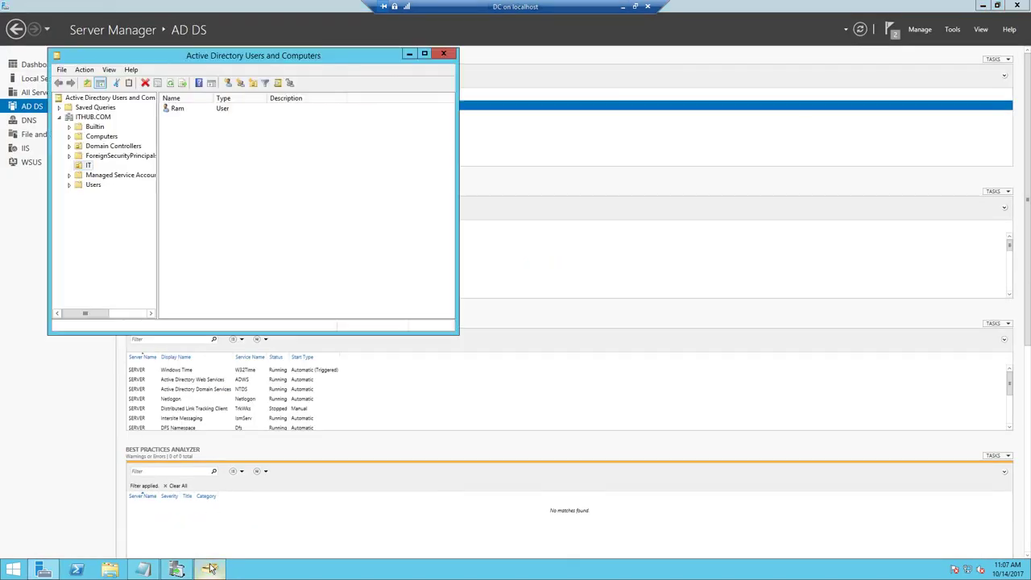
left_click(103, 136)
left_click(206, 138)
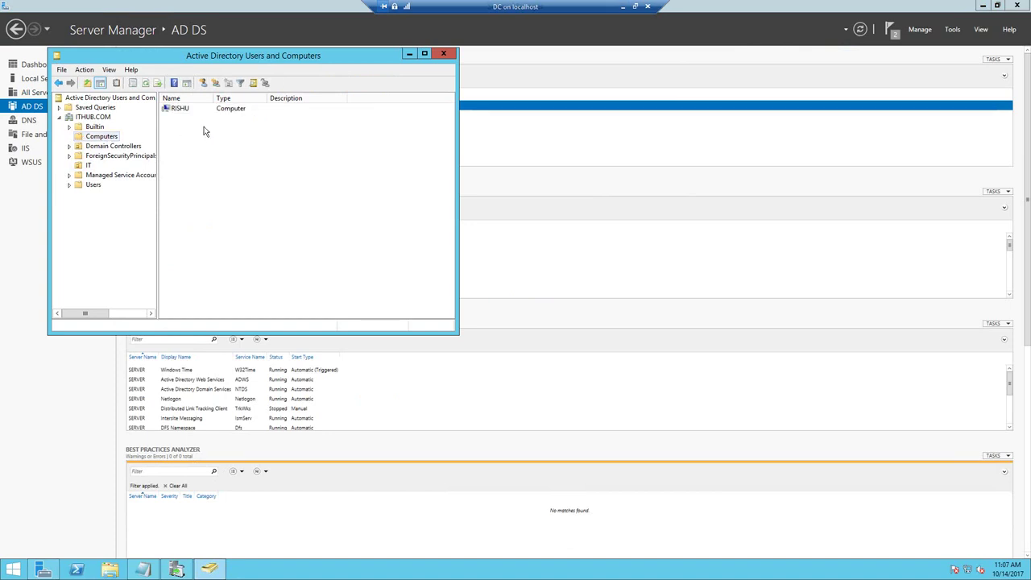
left_click(184, 111)
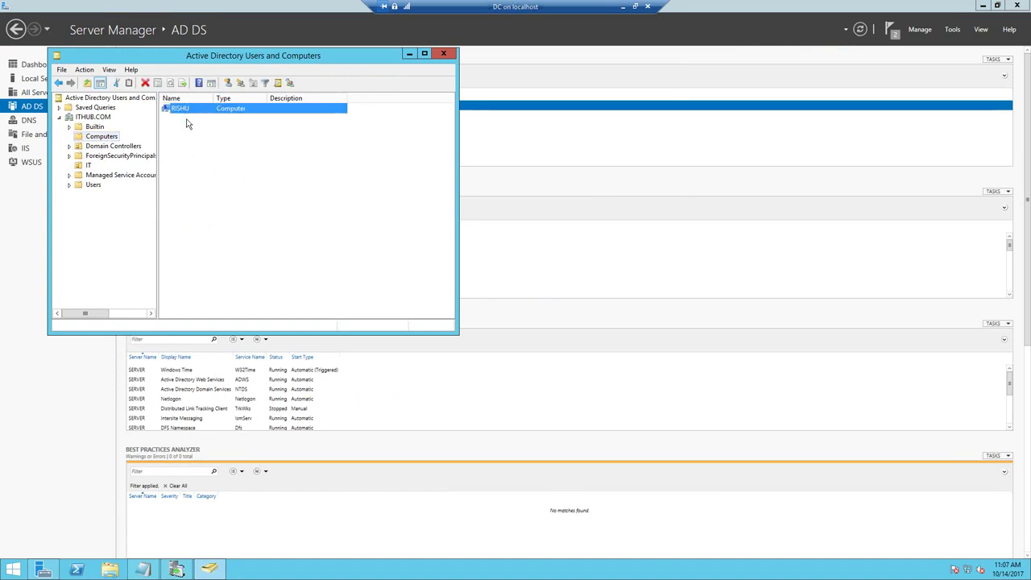
left_click(409, 52)
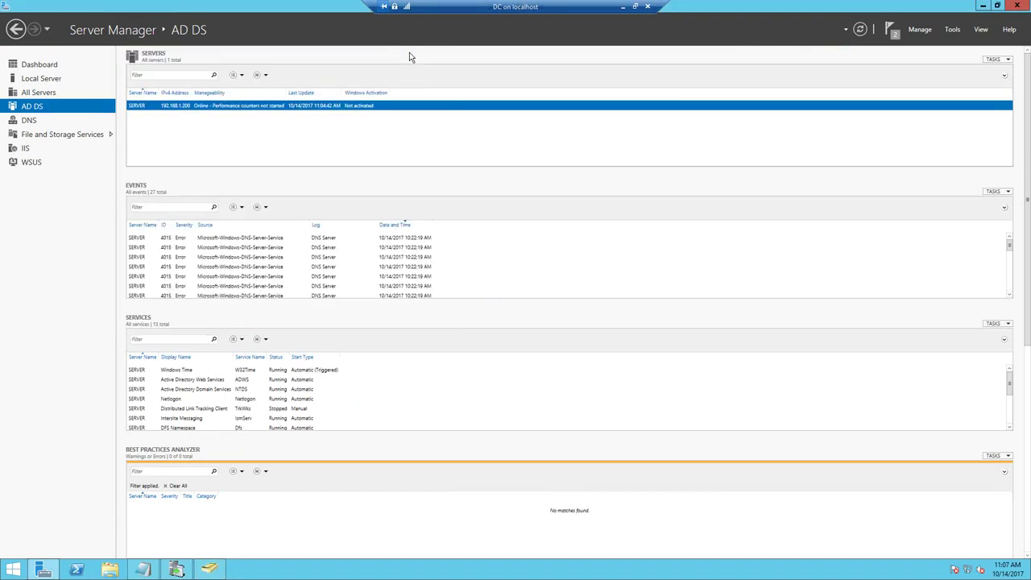
- Launch Group Policy Management from Tools and maximize its window
left_click(952, 29)
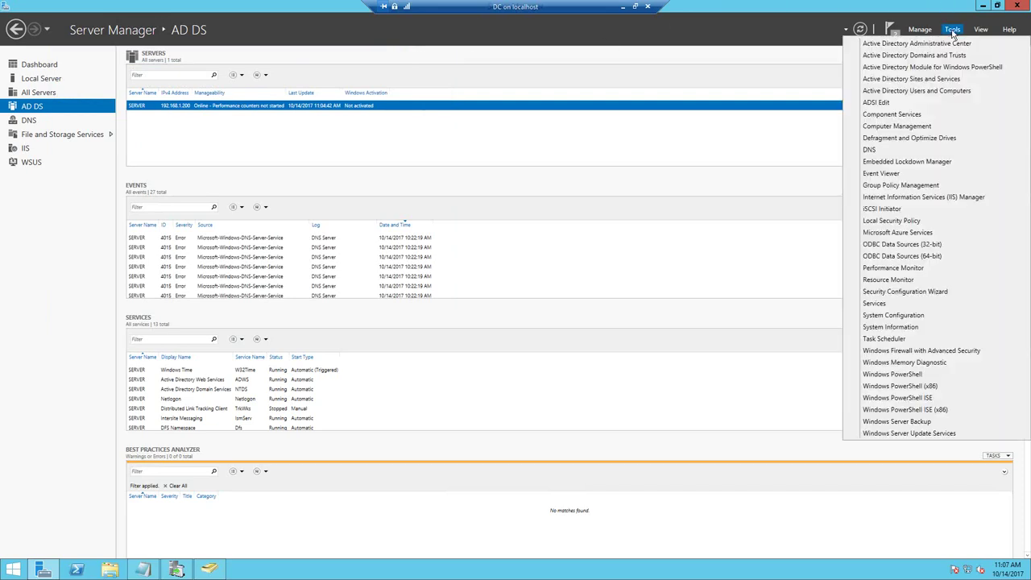
left_click(931, 185)
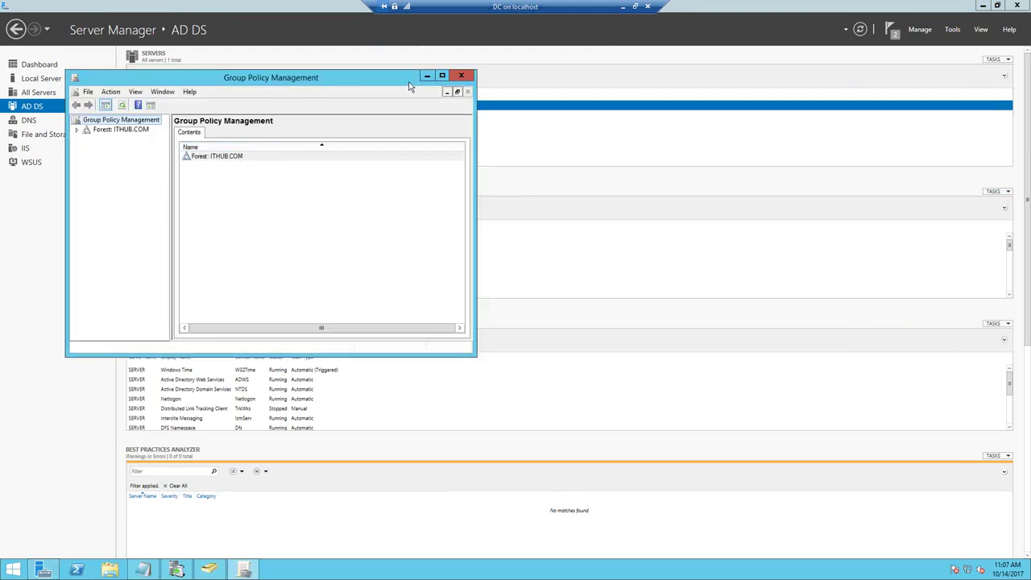
left_click(442, 75)
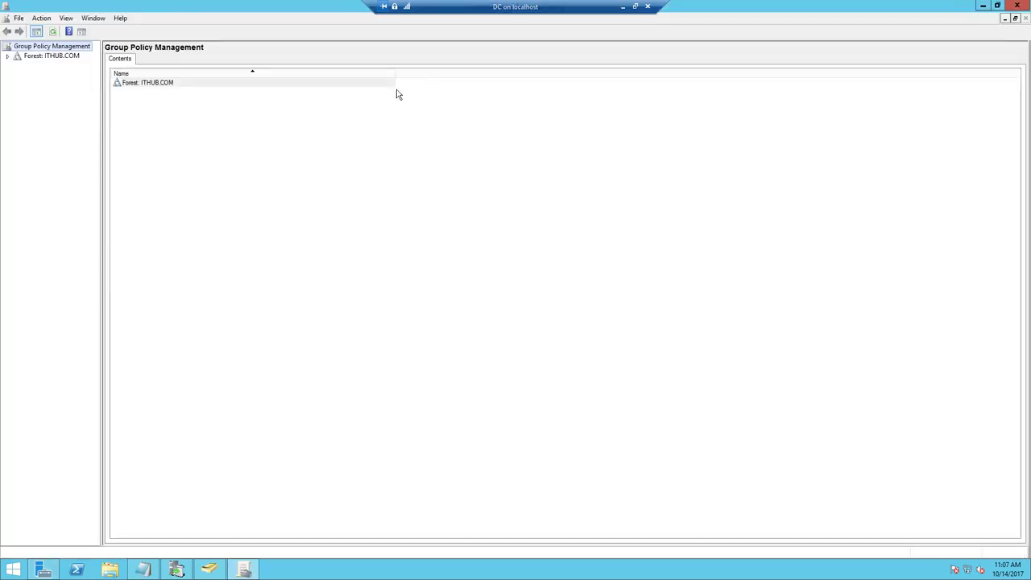
- Expand Forest > Domains > ITHUB.COM and select the IT OU, which has no linked GPOs
left_click(7, 56)
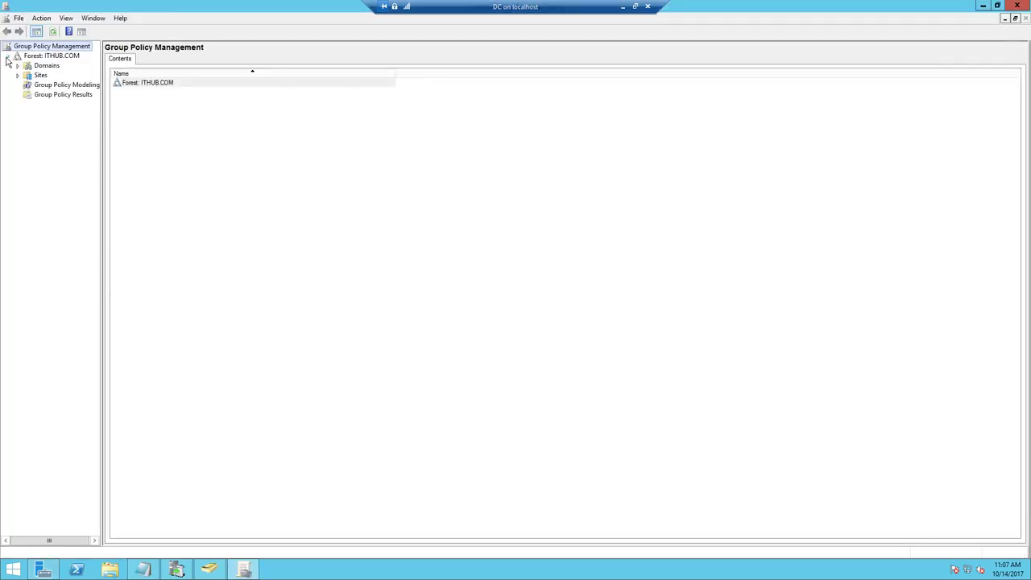
left_click(53, 66)
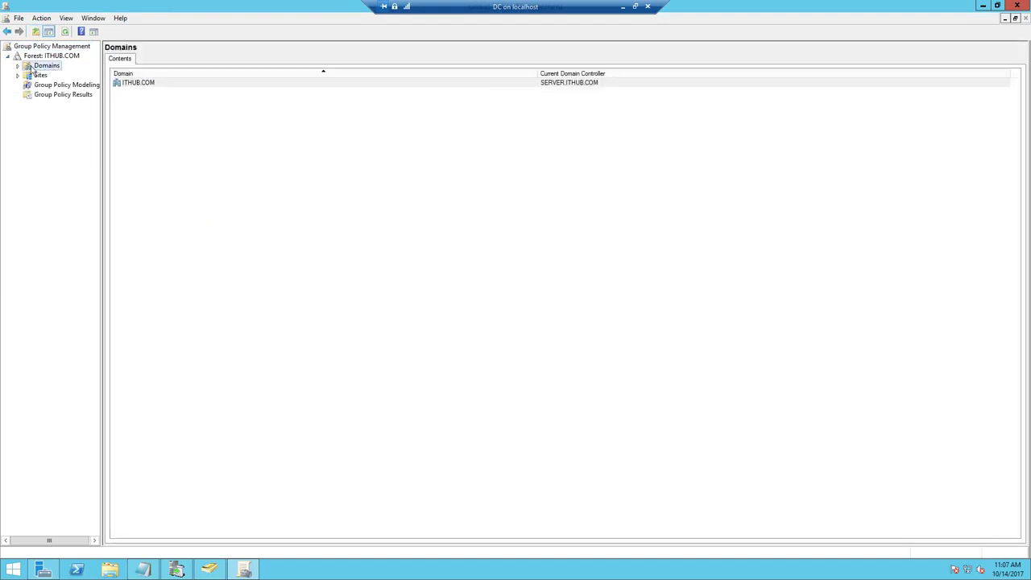
left_click(18, 65)
double_click(40, 77)
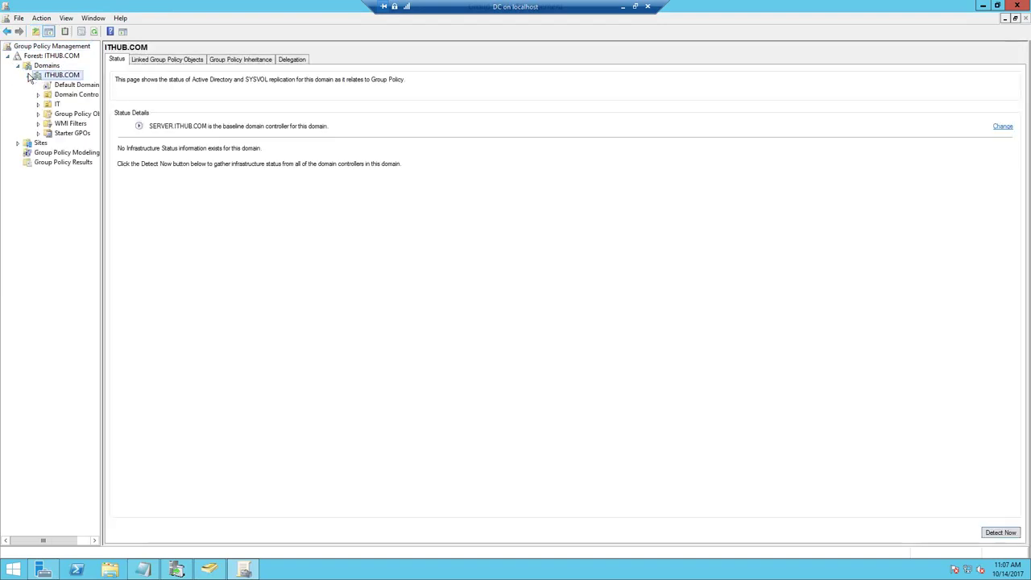
left_click(58, 104)
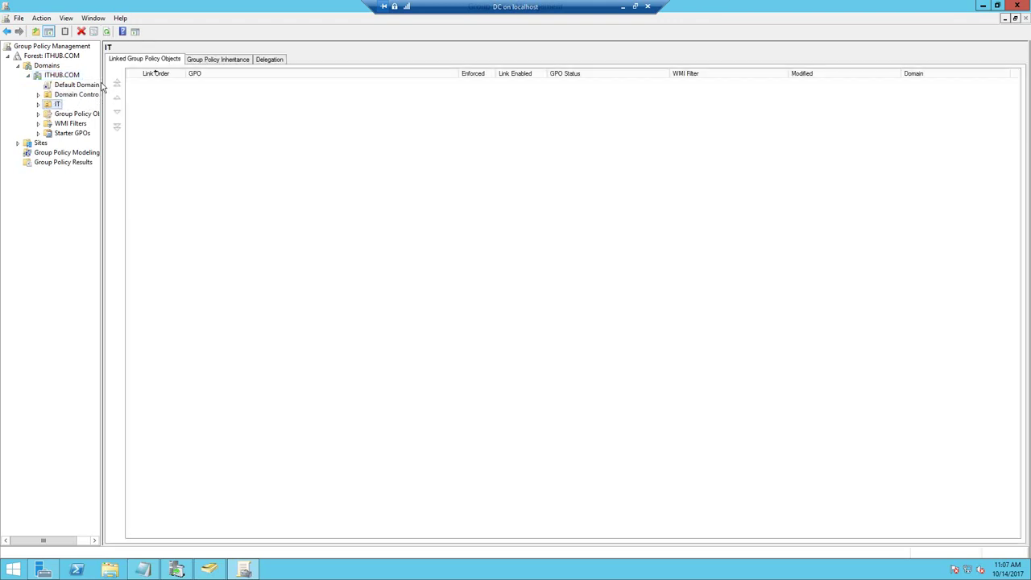
left_click_drag(103, 87, 187, 103)
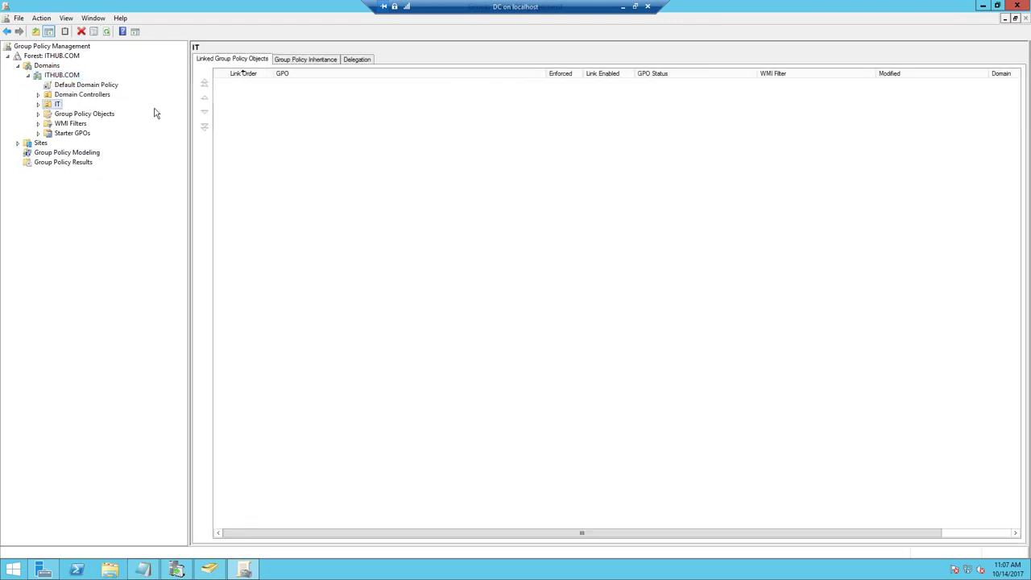
left_click(69, 116)
left_click(58, 105)
- Create a new GPO named WSUS GPO linked to the IT OU
right_click(58, 105)
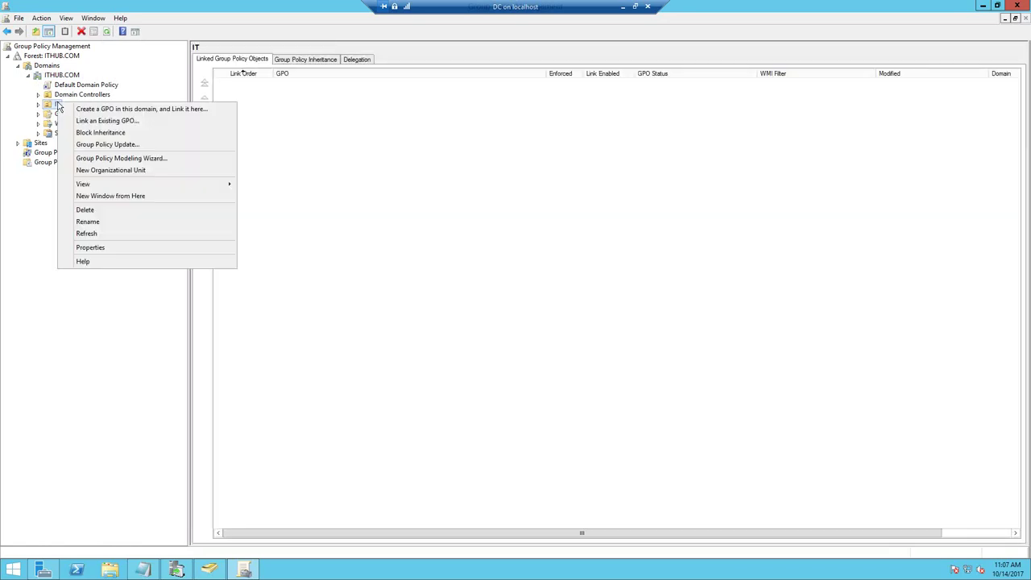
left_click(89, 109)
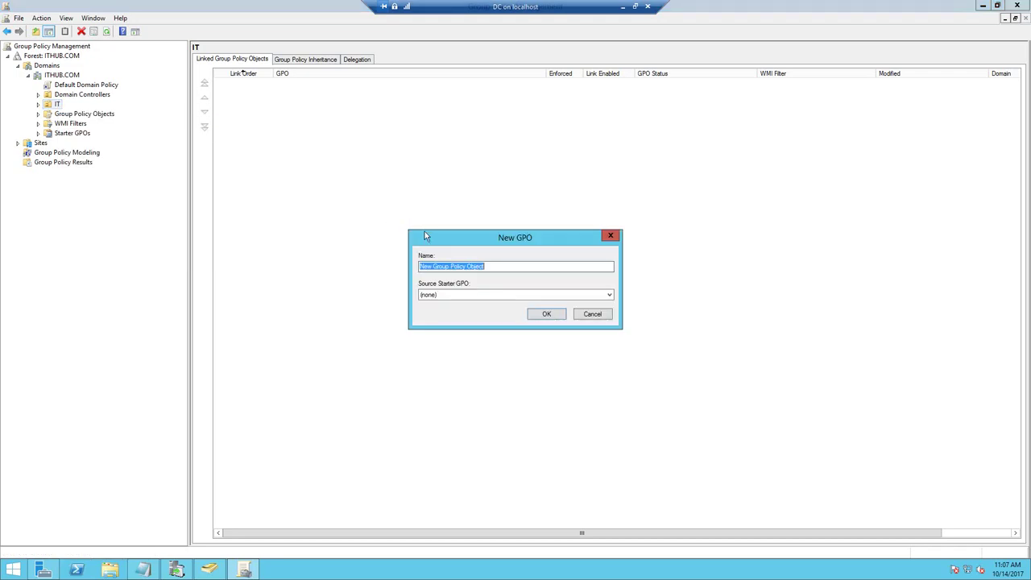
type("WSUS GPO")
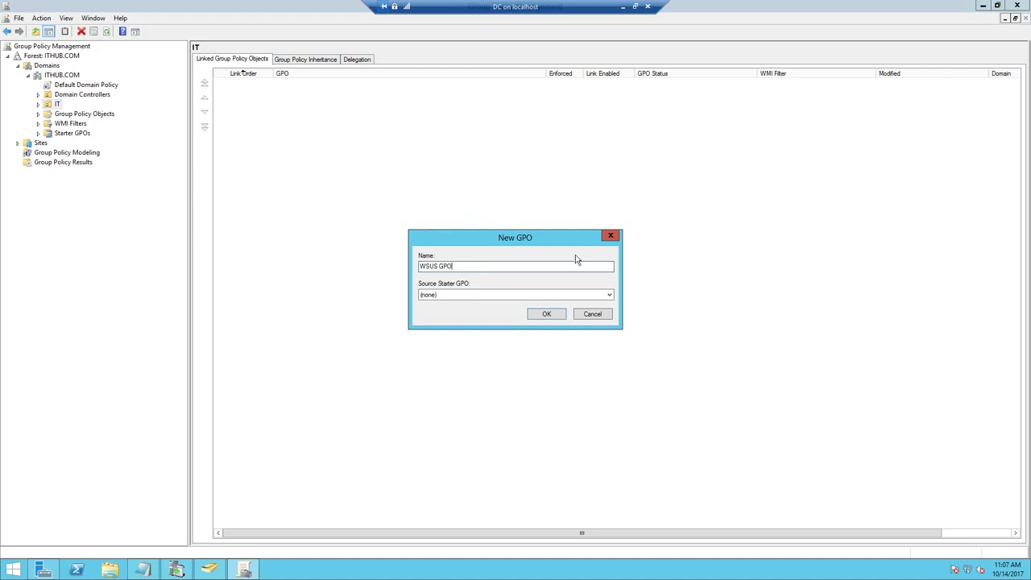
left_click(556, 314)
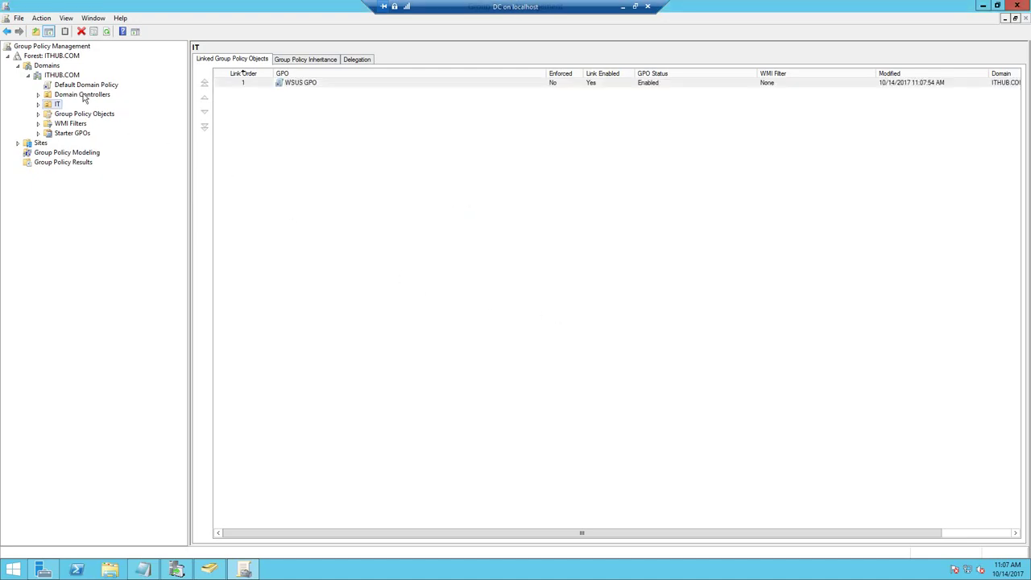
- Select the WSUS GPO link under IT, suppress the link notice, and open it in the editor
left_click(38, 105)
left_click(76, 115)
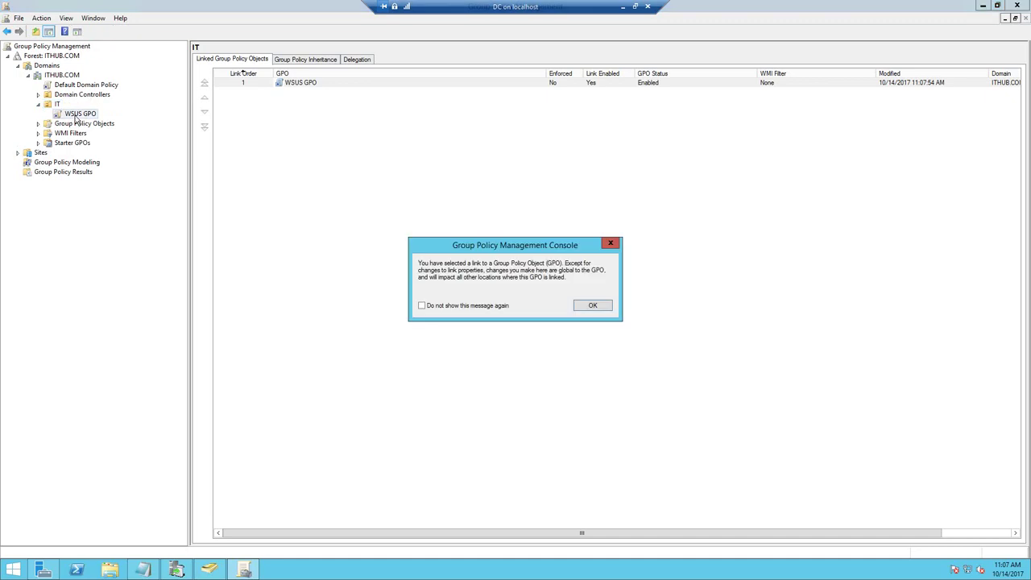
left_click(421, 305)
left_click(592, 305)
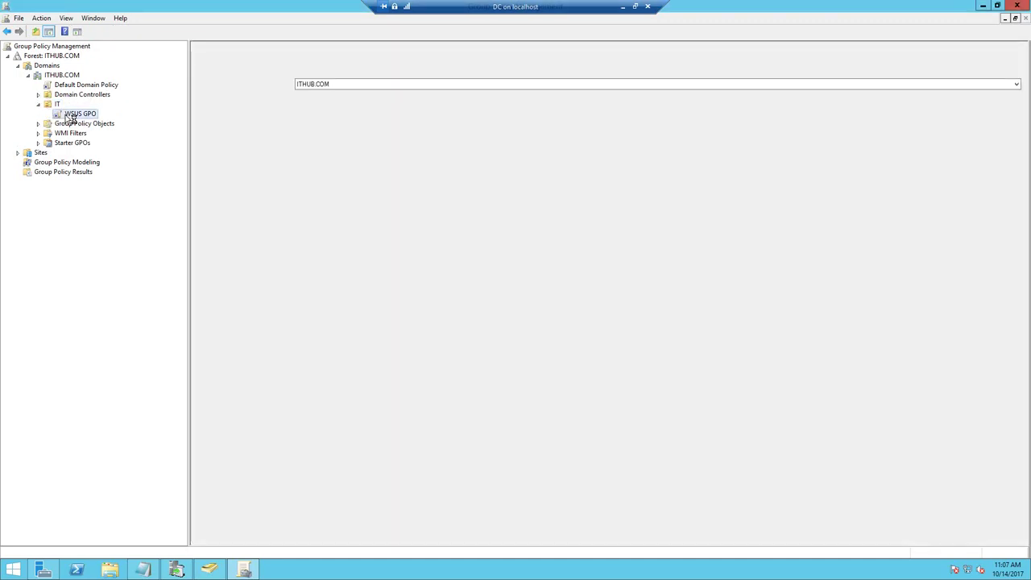
left_click(71, 115)
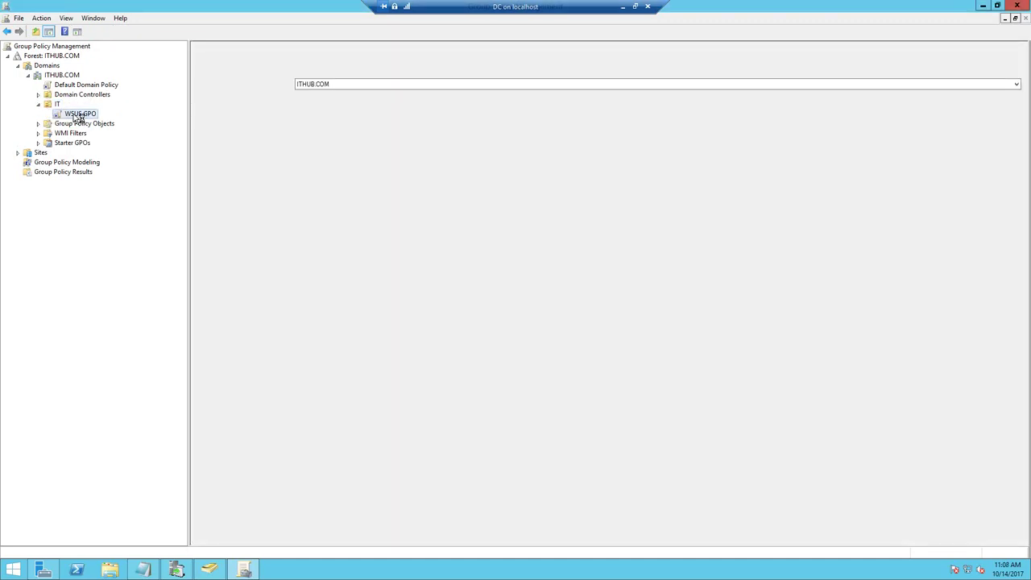
right_click(78, 117)
left_click(98, 119)
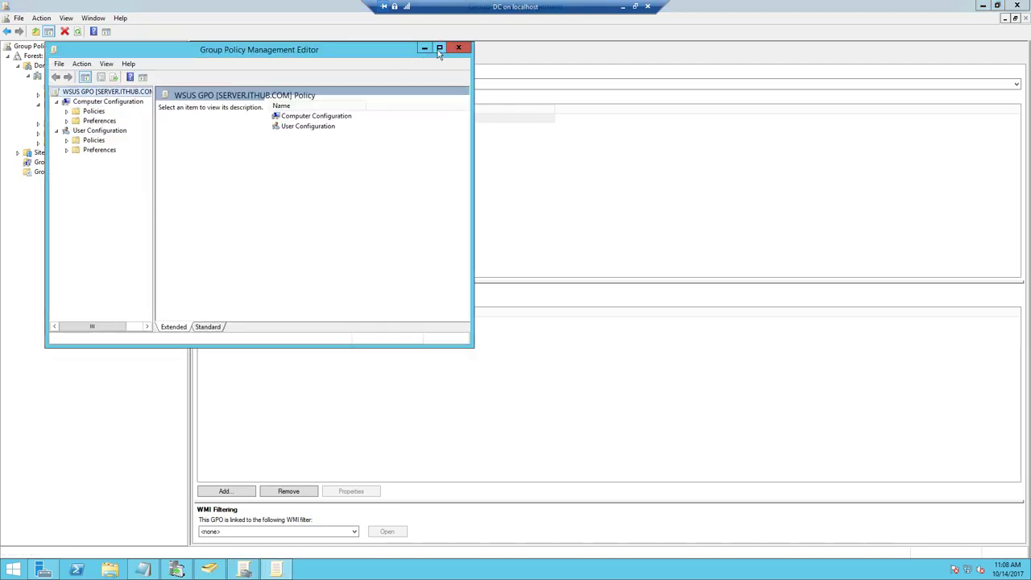
- Show Computer Configuration > Administrative Templates > Windows Components > Windows Update policies in Standard view
left_click(439, 49)
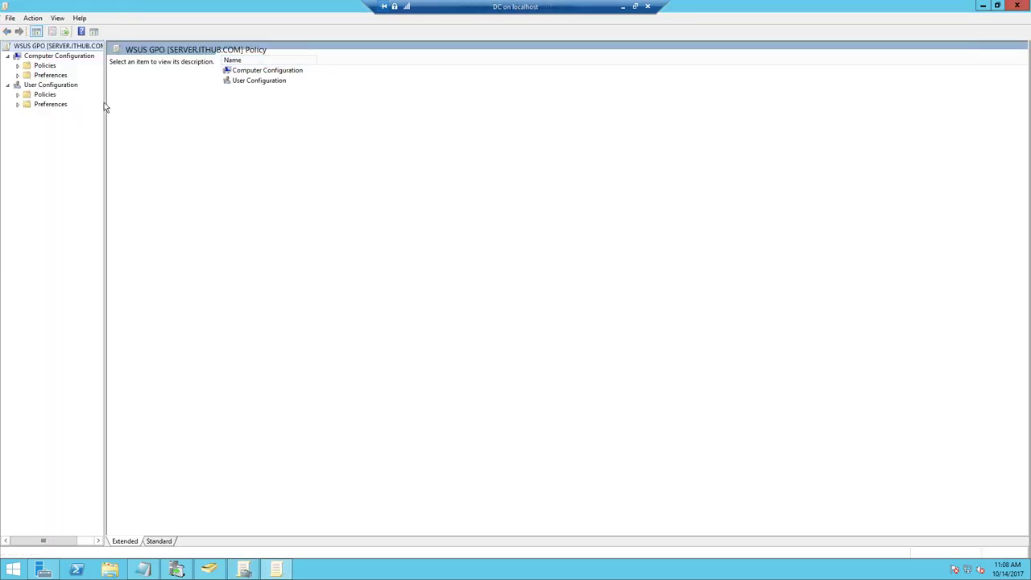
left_click_drag(105, 100, 175, 134)
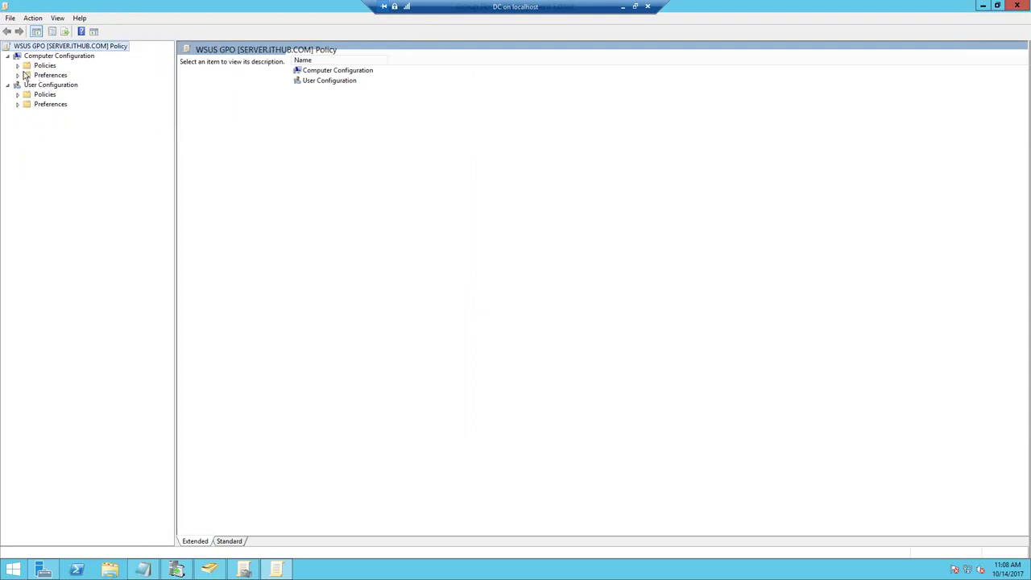
left_click(17, 66)
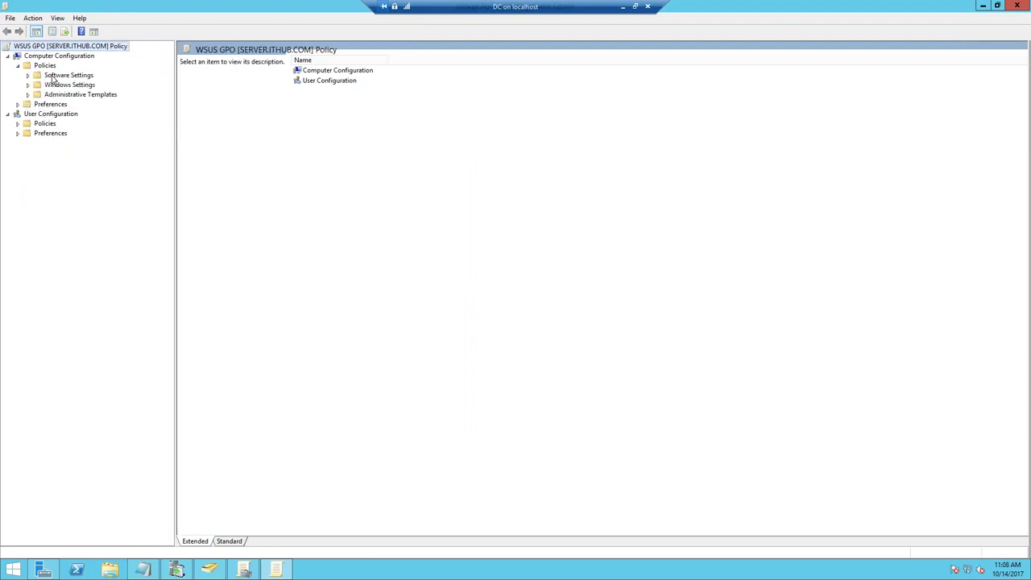
left_click(28, 96)
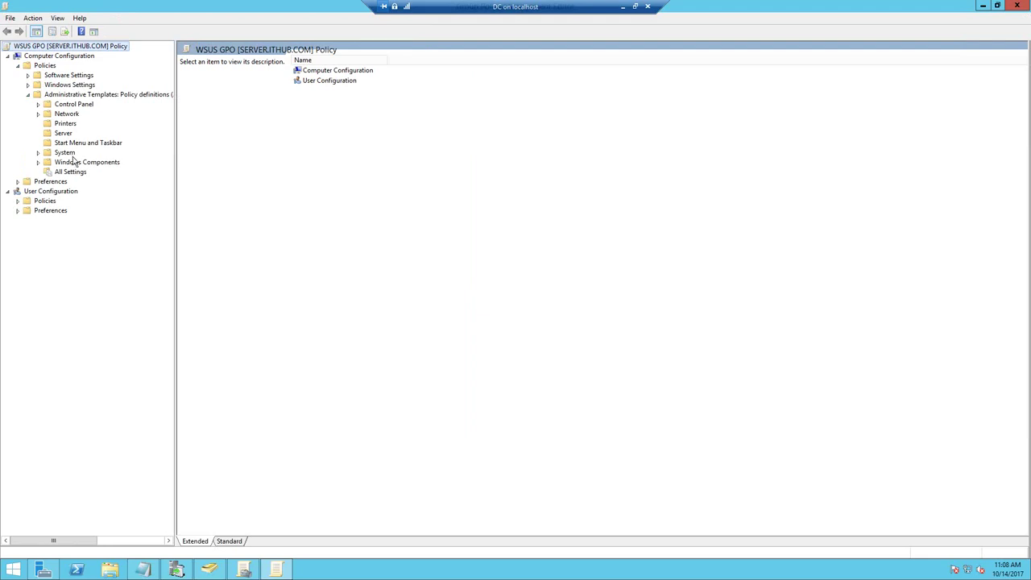
left_click(38, 162)
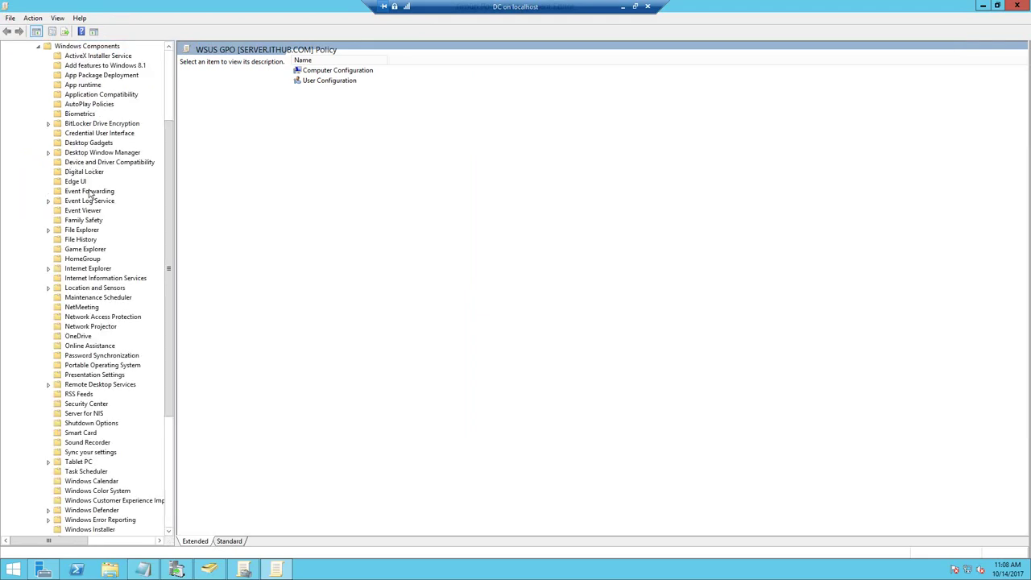
scroll(84, 222, "down", 6)
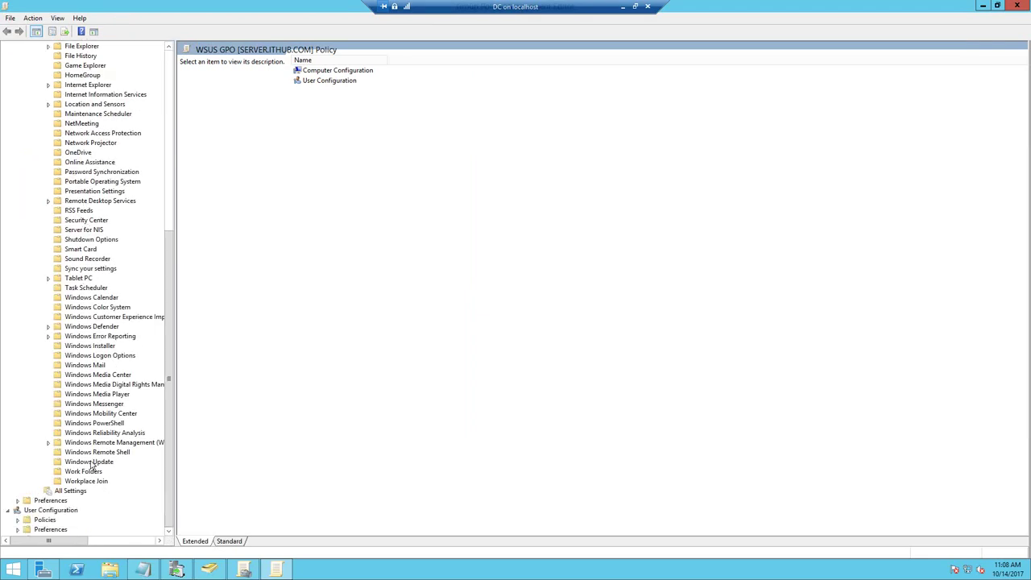
left_click(91, 463)
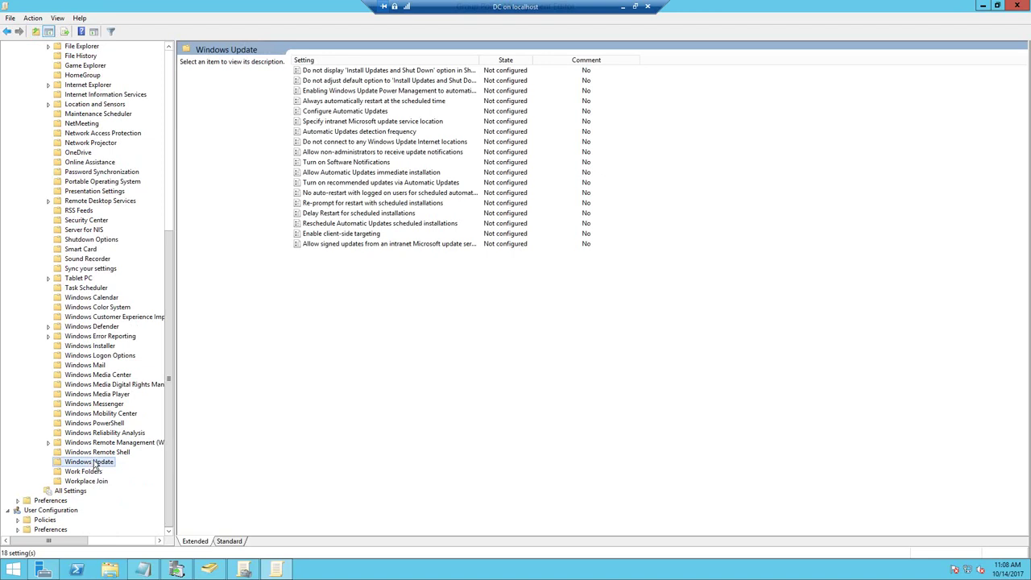
left_click(230, 542)
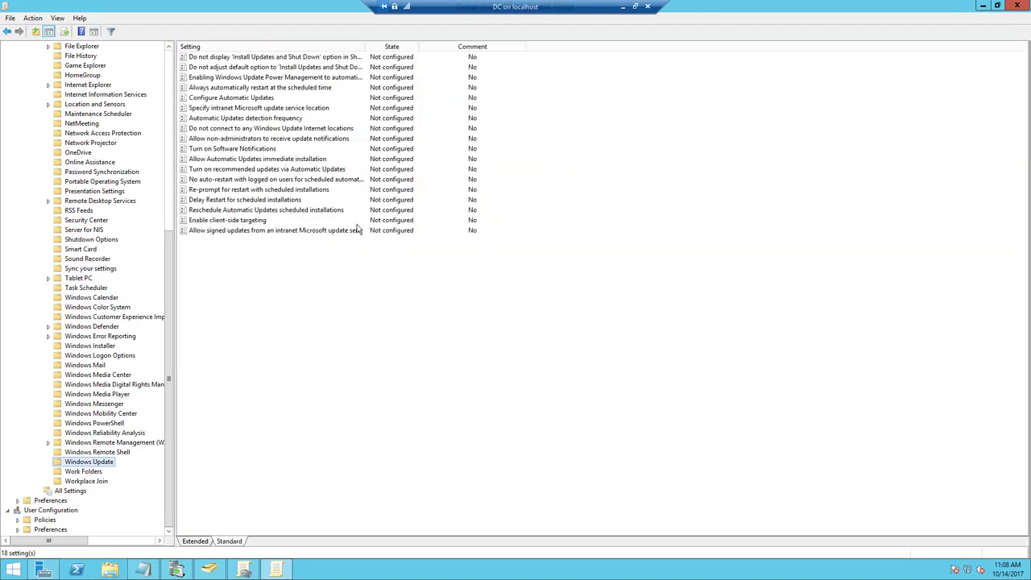
left_click(233, 100)
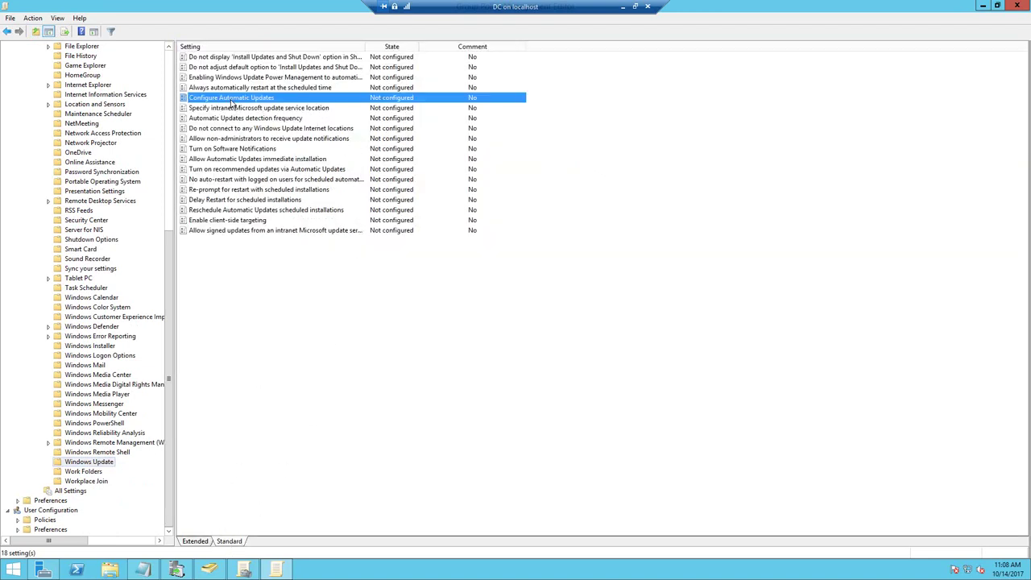
- Enable Configure Automatic Updates with option 3, every Saturday at 00:00, and apply it
double_click(233, 100)
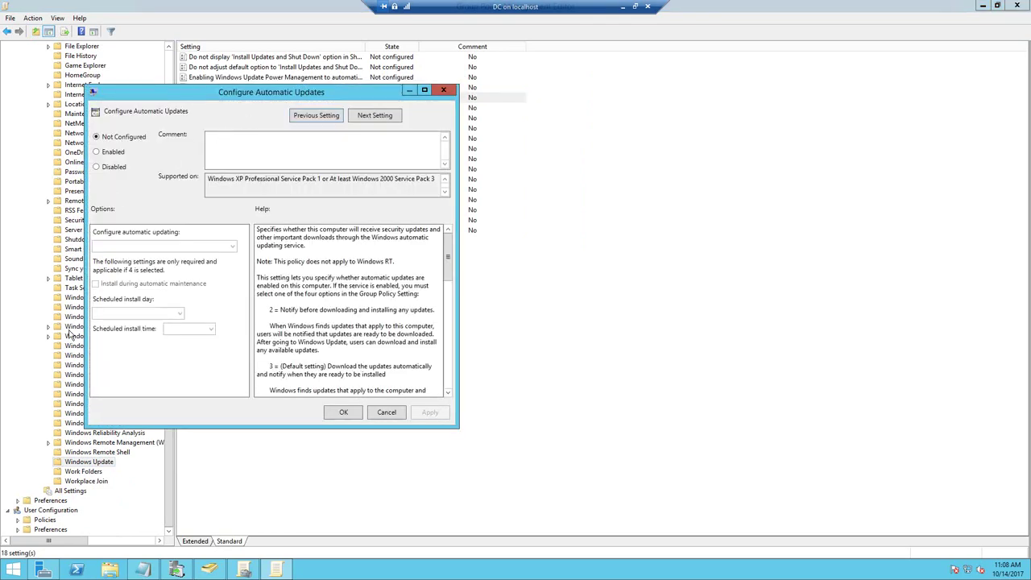
left_click(112, 153)
left_click(155, 253)
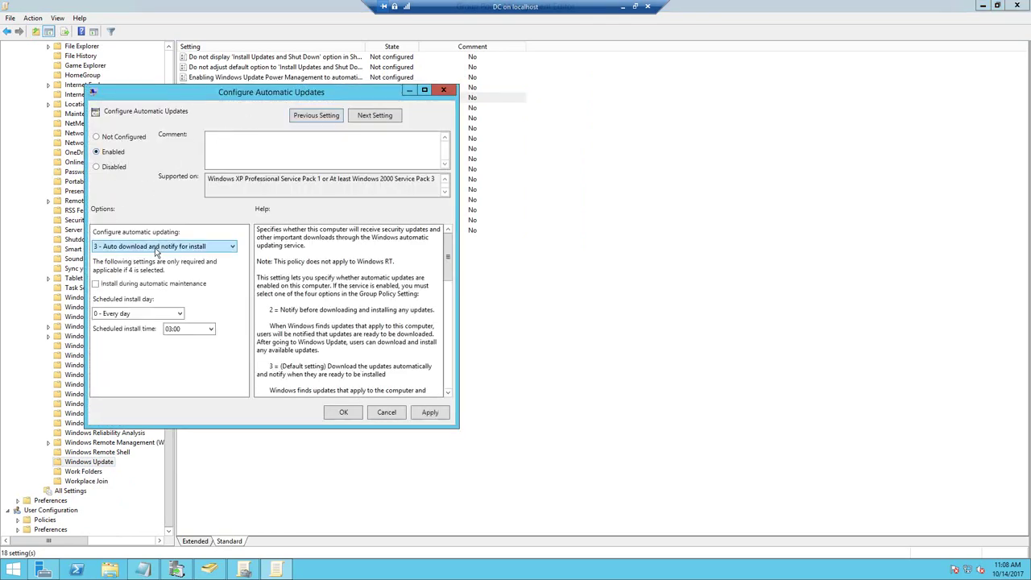
left_click(153, 316)
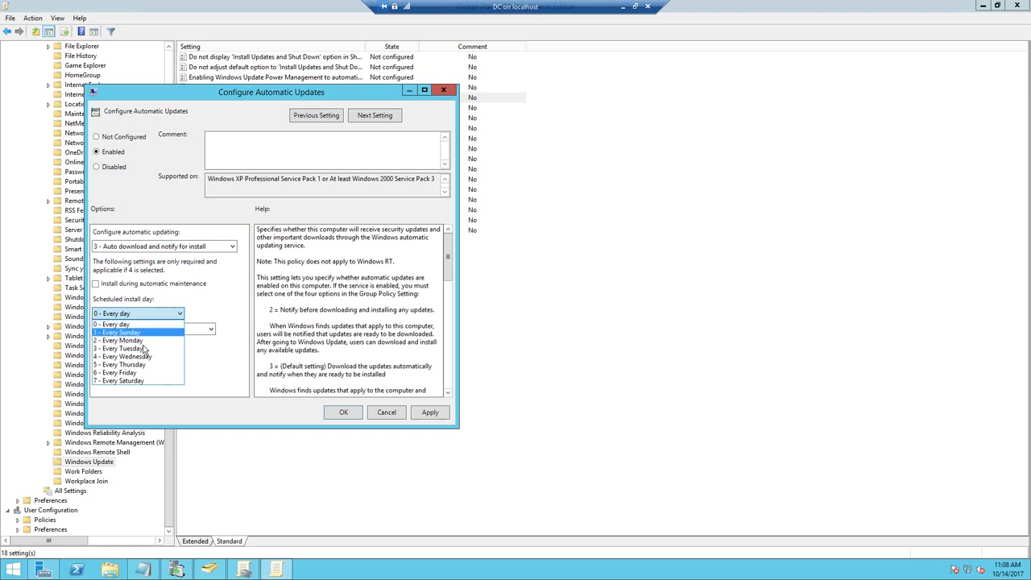
left_click(129, 380)
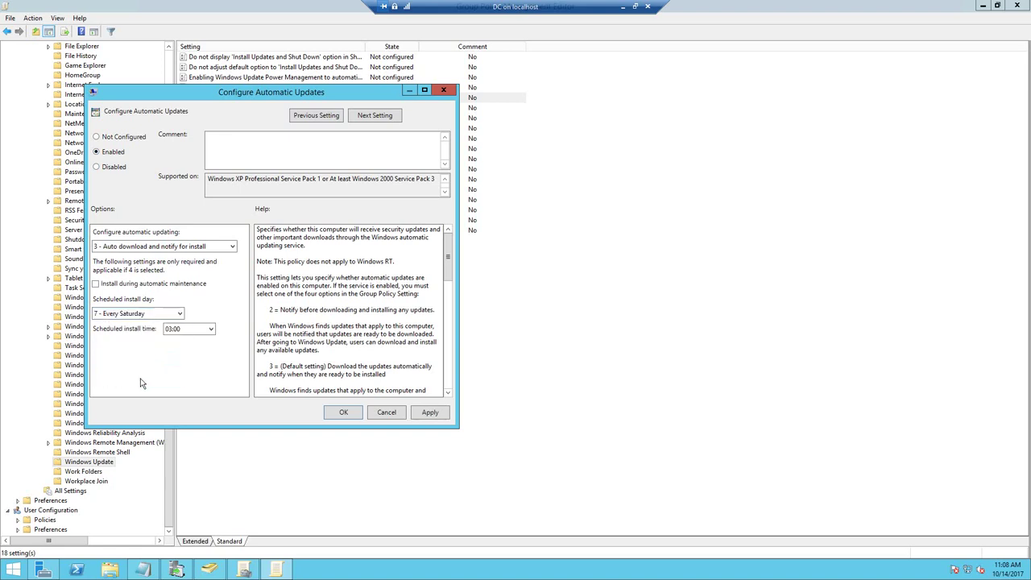
left_click(206, 331)
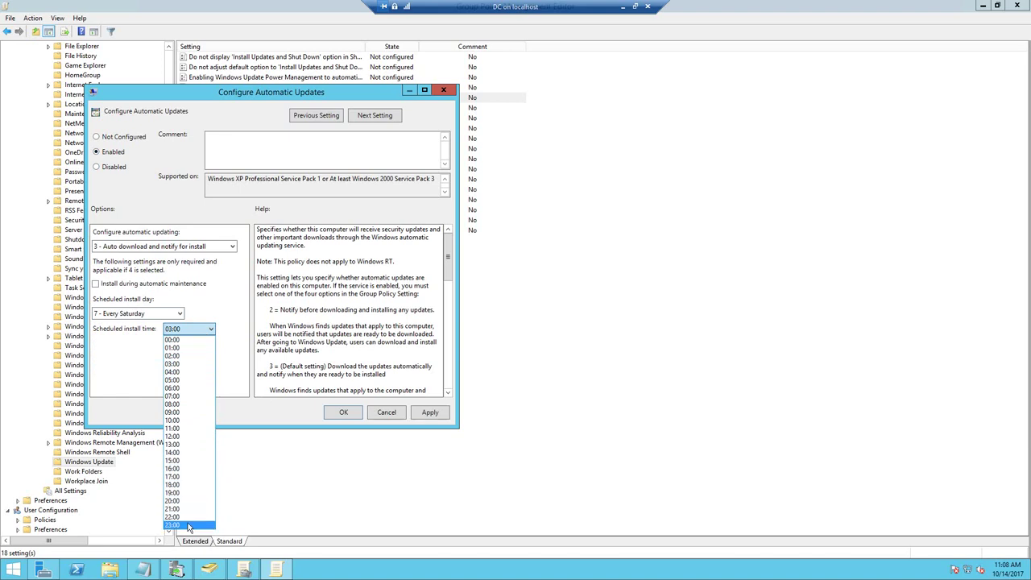
left_click(178, 340)
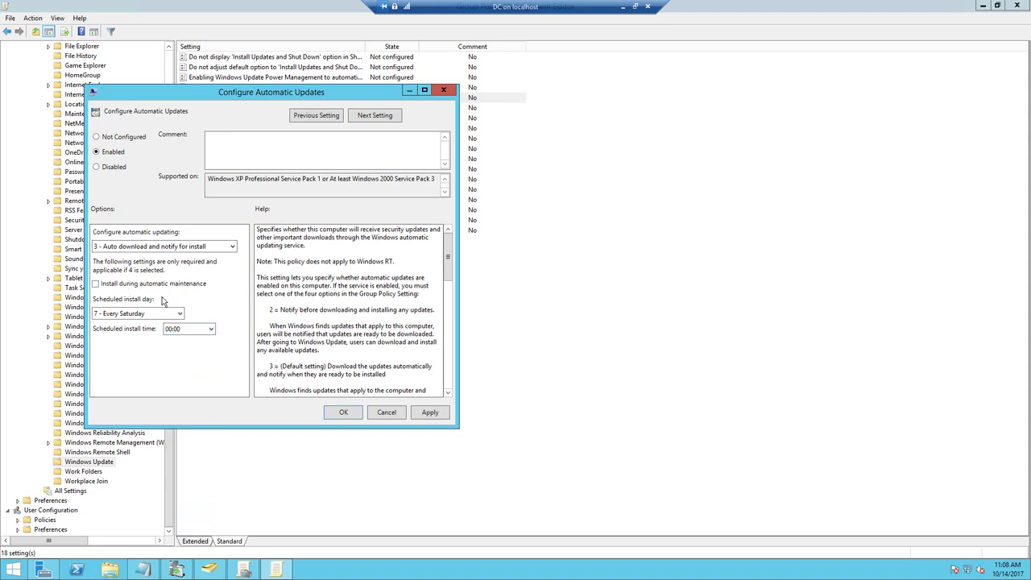
left_click(210, 248)
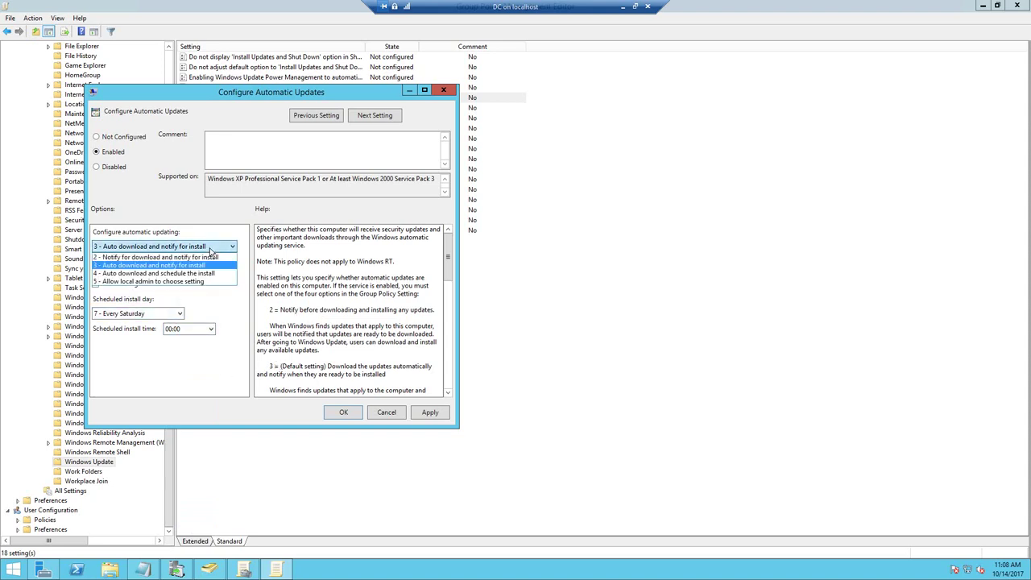
left_click(182, 265)
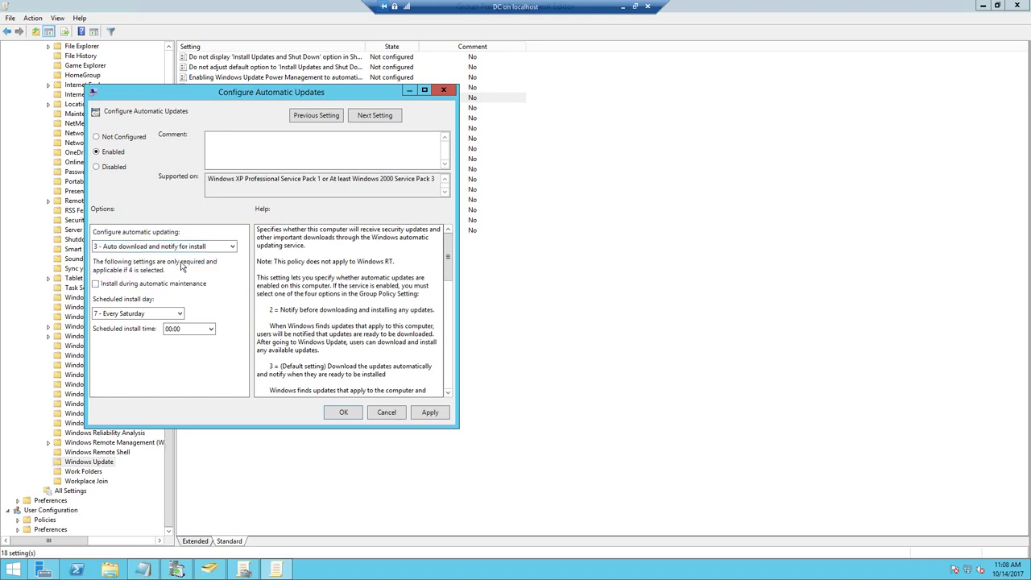
left_click(429, 413)
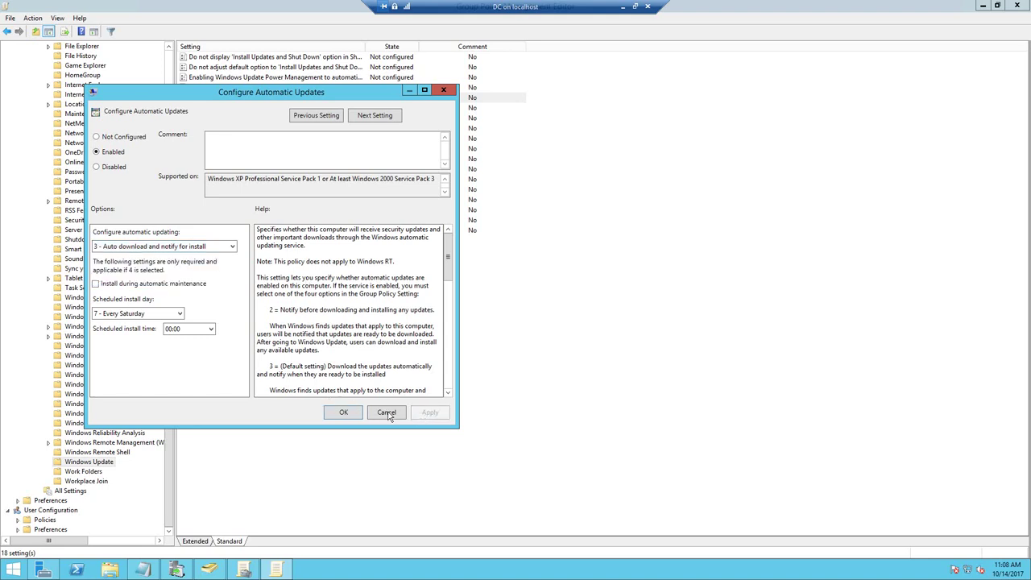
left_click(343, 412)
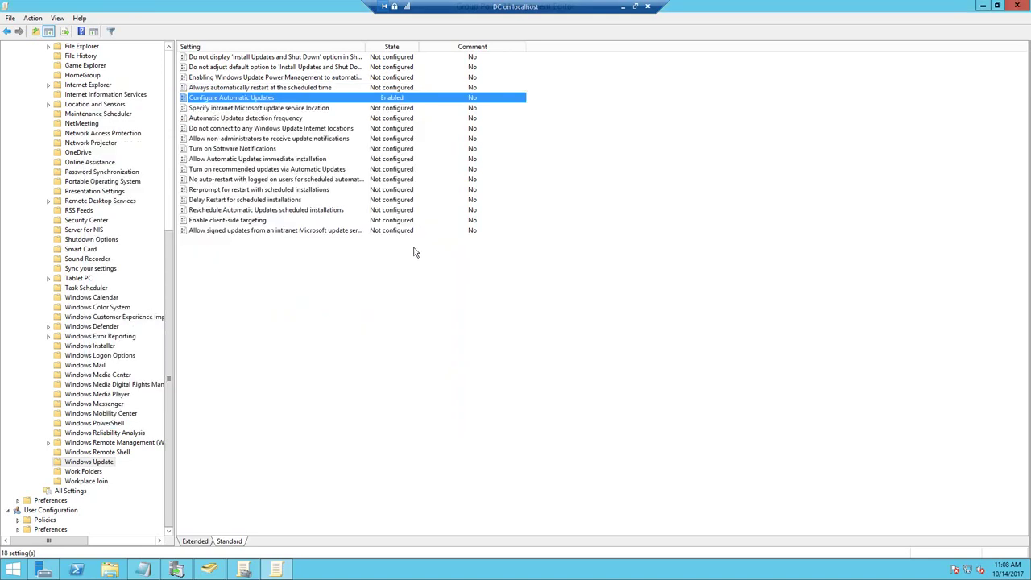
- Enable Specify intranet Microsoft update service location and start on the detection server field
double_click(272, 113)
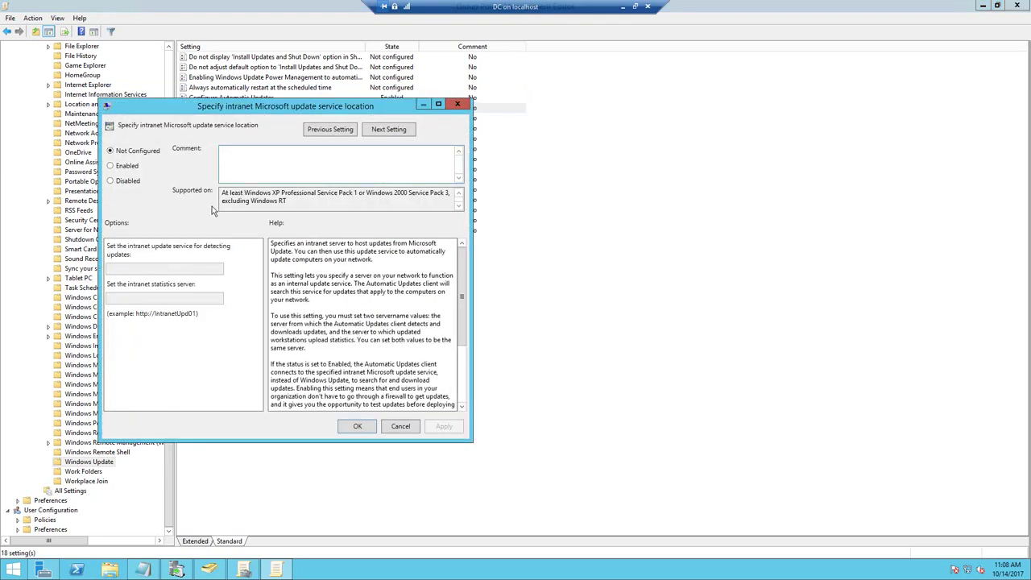
left_click(120, 167)
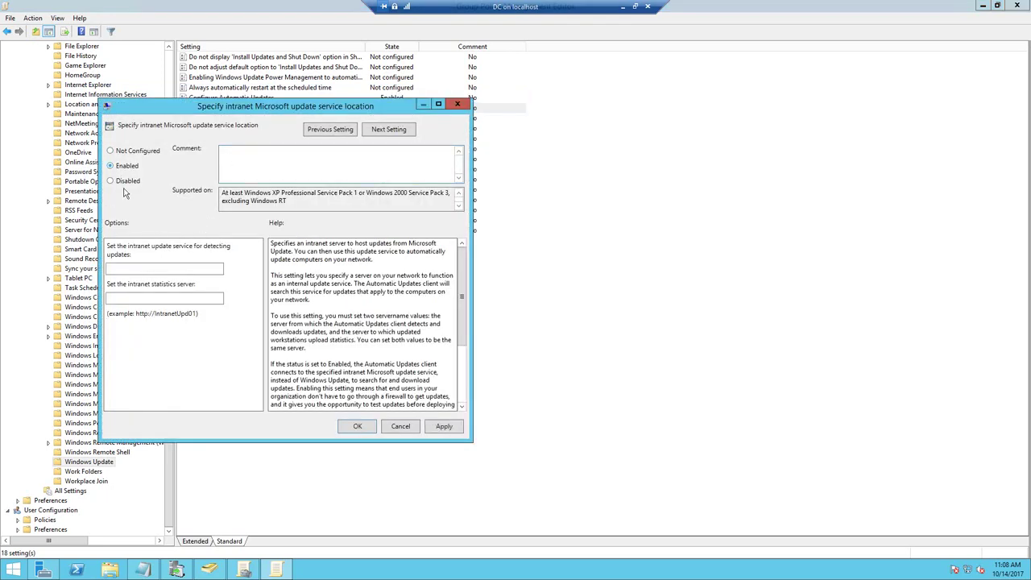
left_click(129, 267)
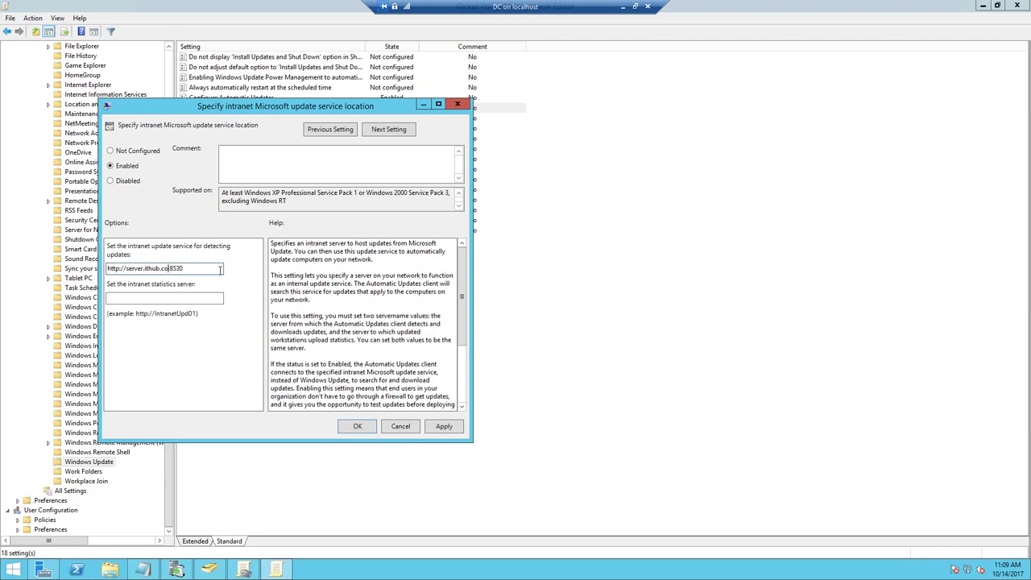
type("m:")
left_click_drag(187, 269, 101, 267)
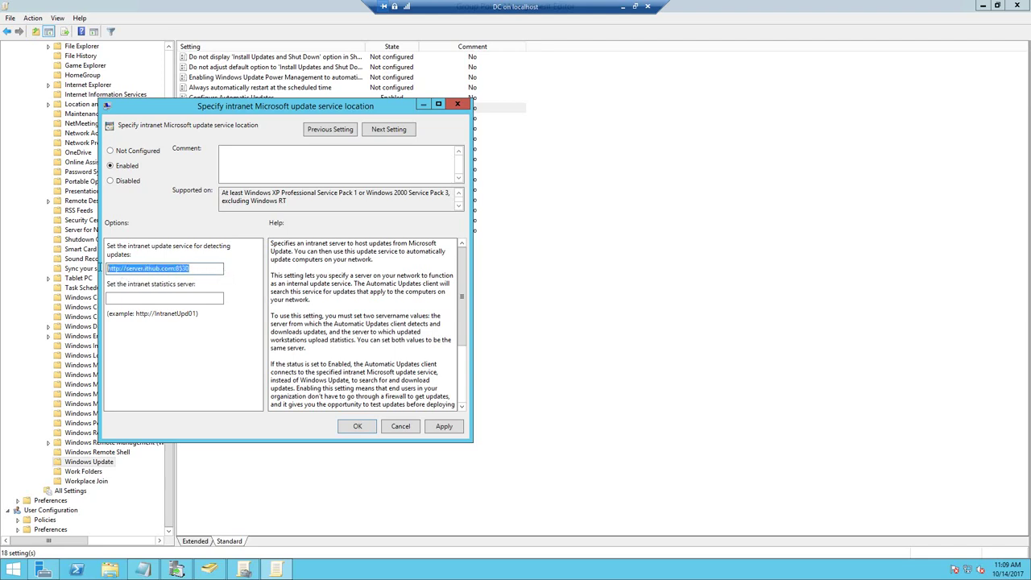
right_click(107, 268)
left_click(143, 301)
left_click(144, 300)
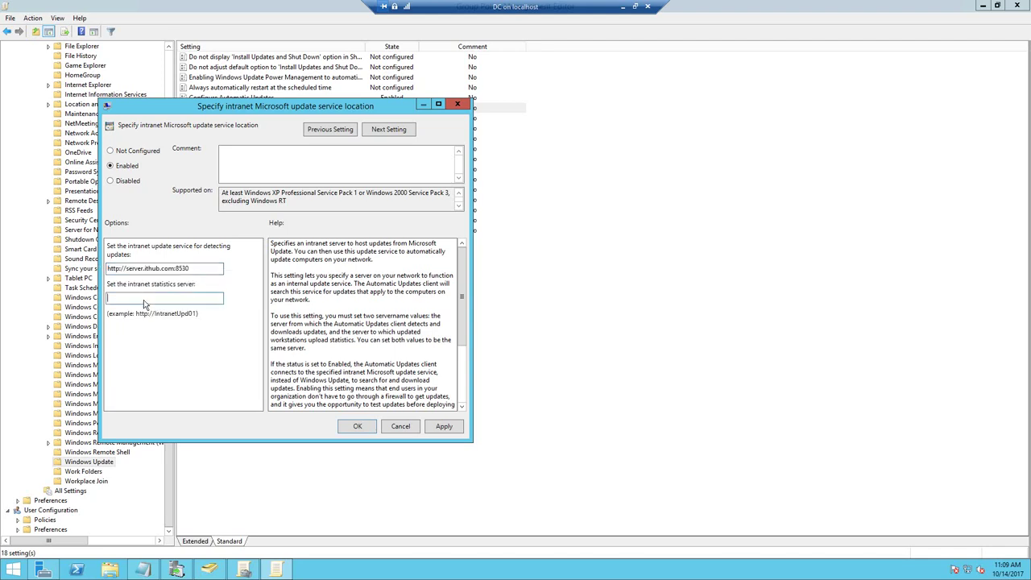
right_click(144, 300)
left_click(171, 343)
- Apply and save the enabled intranet Microsoft update service location policy
left_click(443, 426)
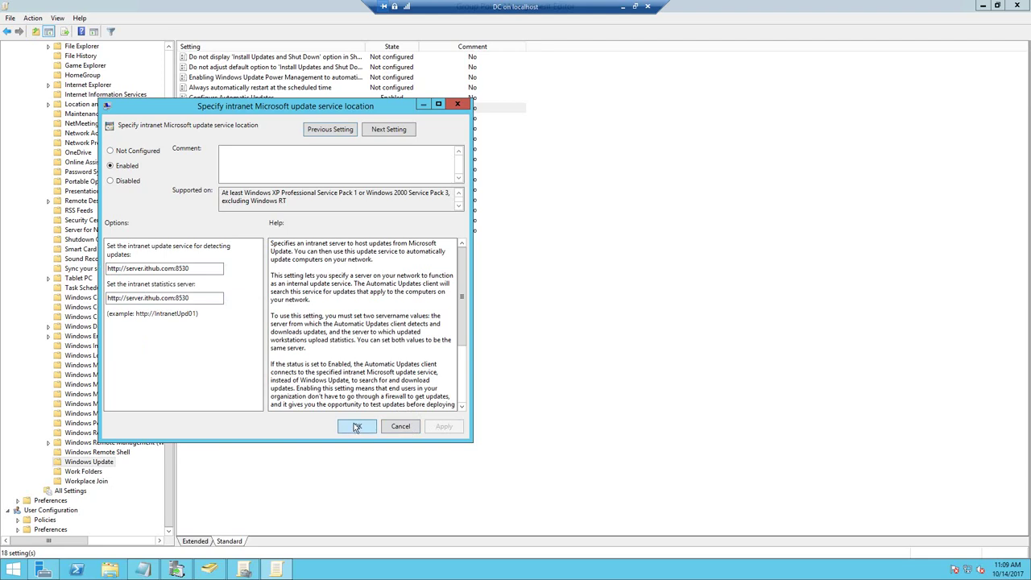
left_click(357, 426)
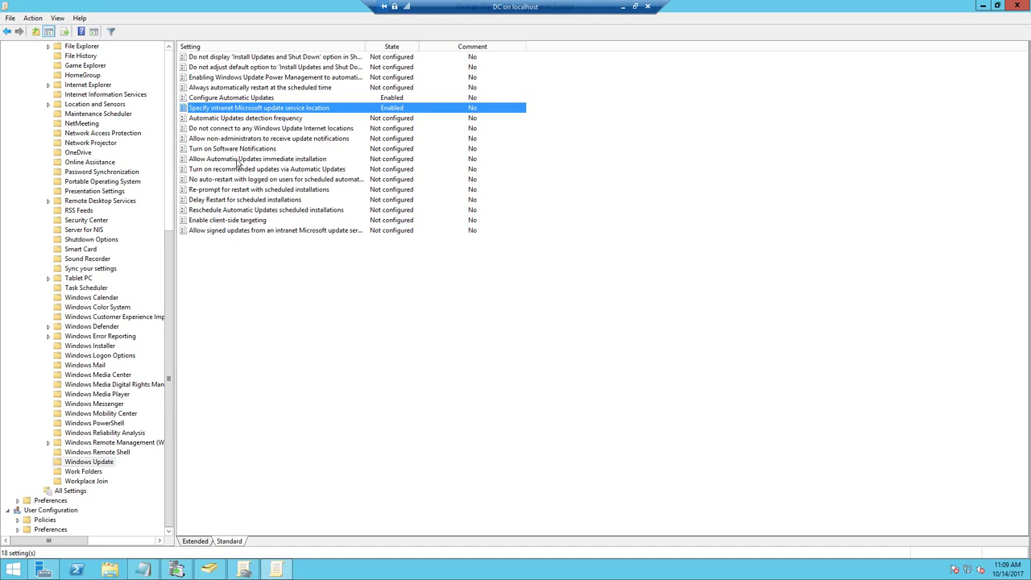
left_click(237, 160)
- Enable client-side targeting with target group name IT, save it, and minimize the policy editor
double_click(230, 220)
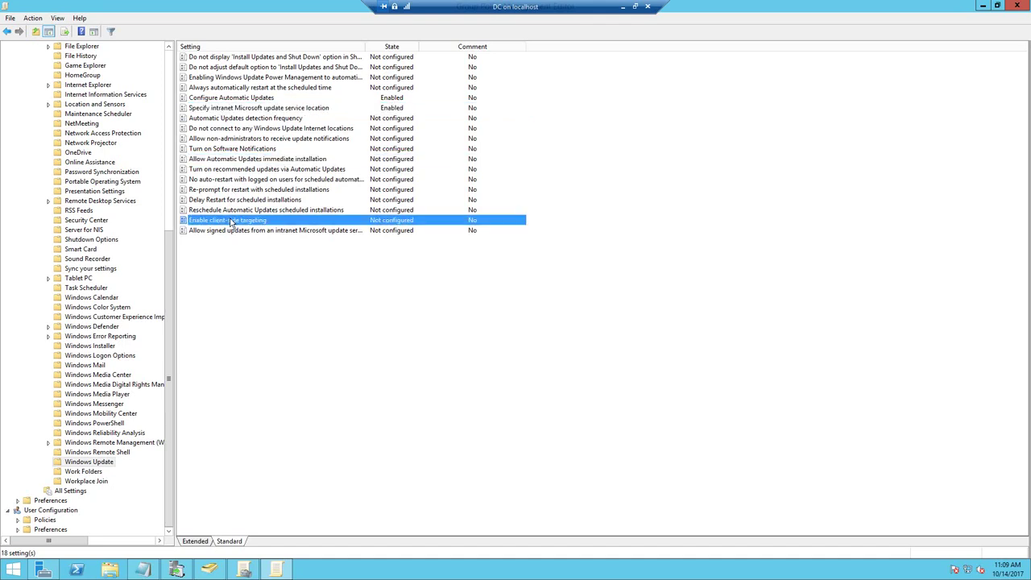
left_click(141, 179)
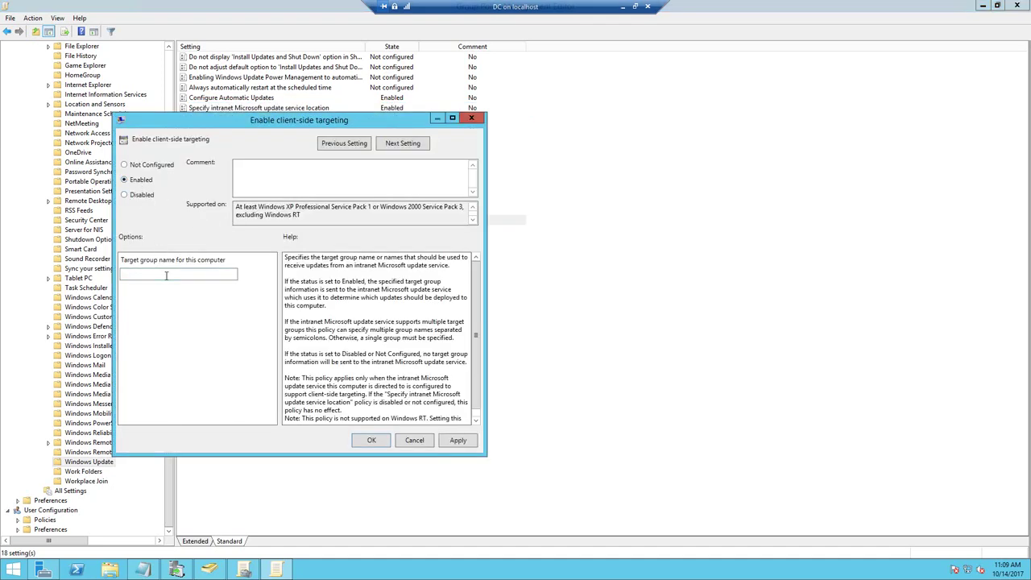
left_click(165, 276)
left_click(452, 441)
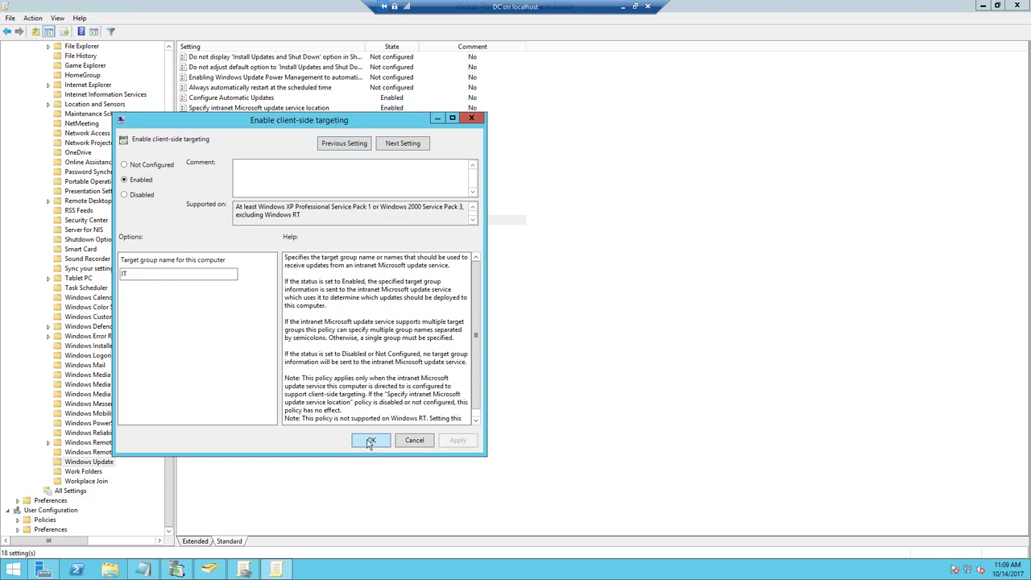
left_click(370, 442)
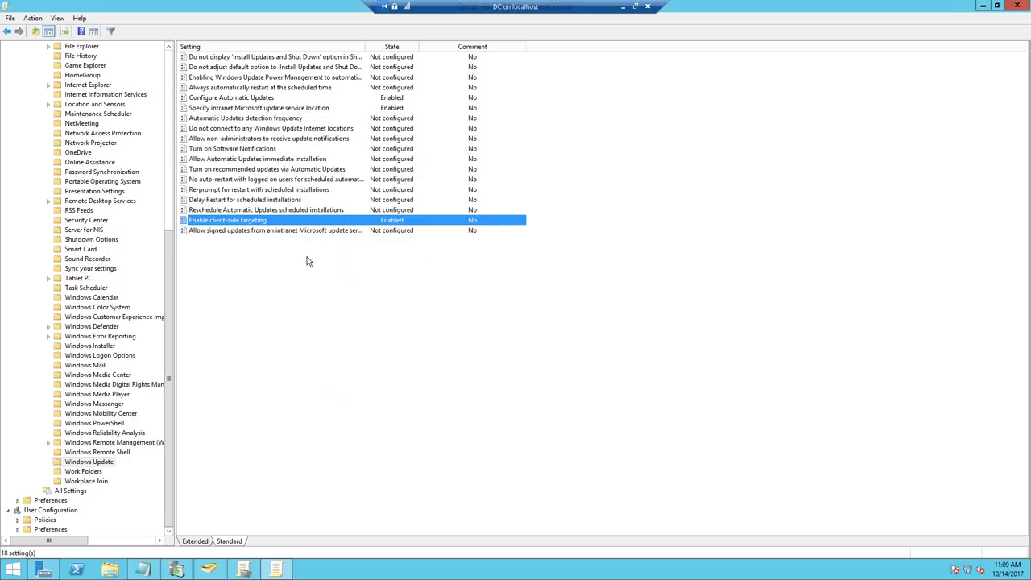
left_click(986, 7)
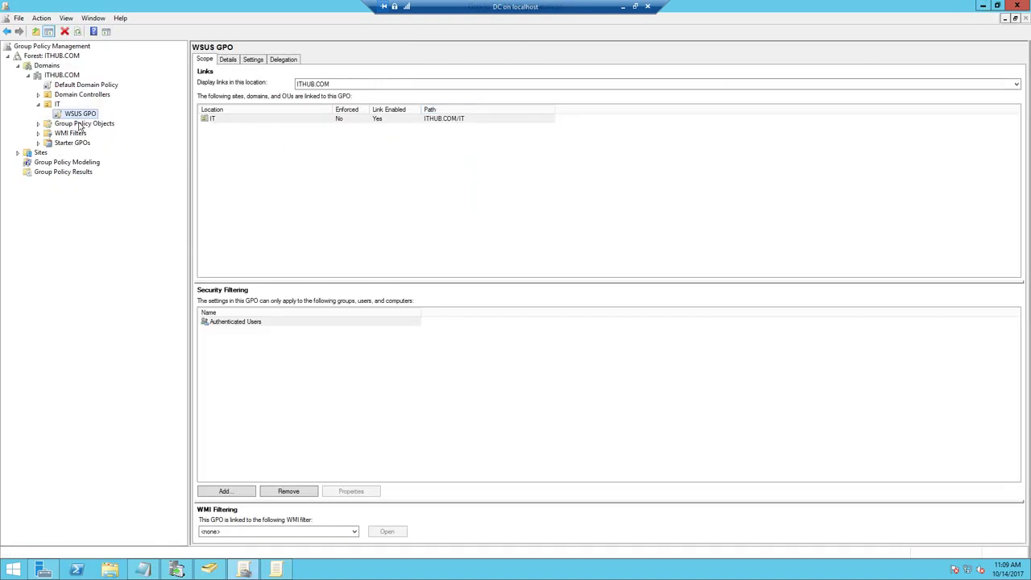
- Move the RISHU computer account from Computers into the IT organizational unit
left_click(209, 568)
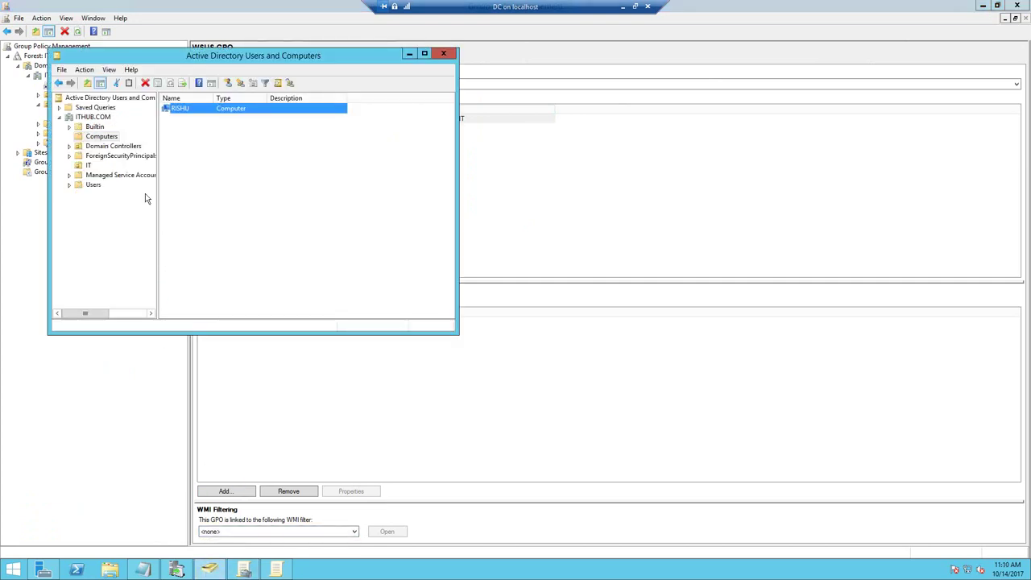
left_click(116, 146)
left_click(106, 136)
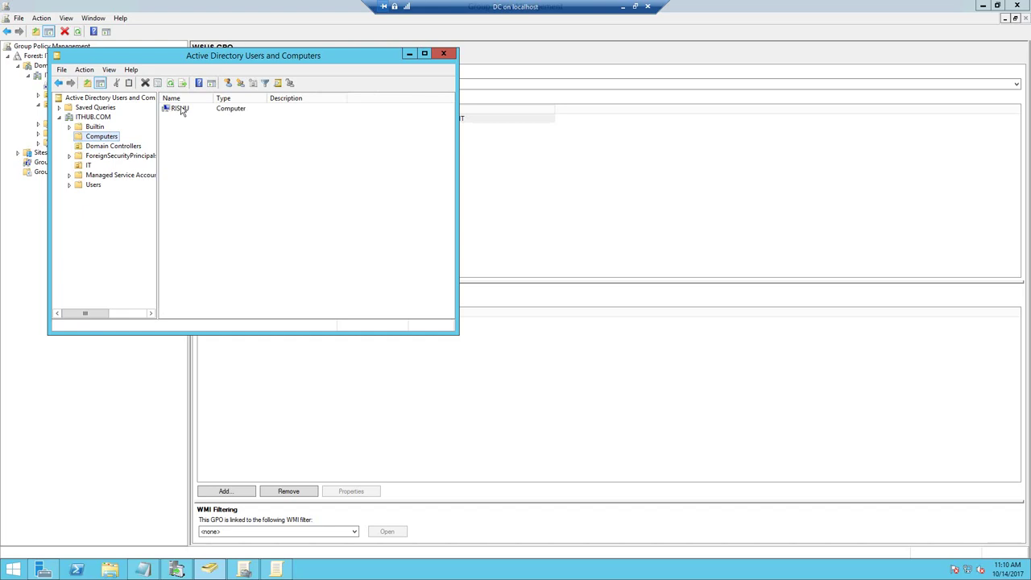
right_click(178, 107)
left_click(207, 148)
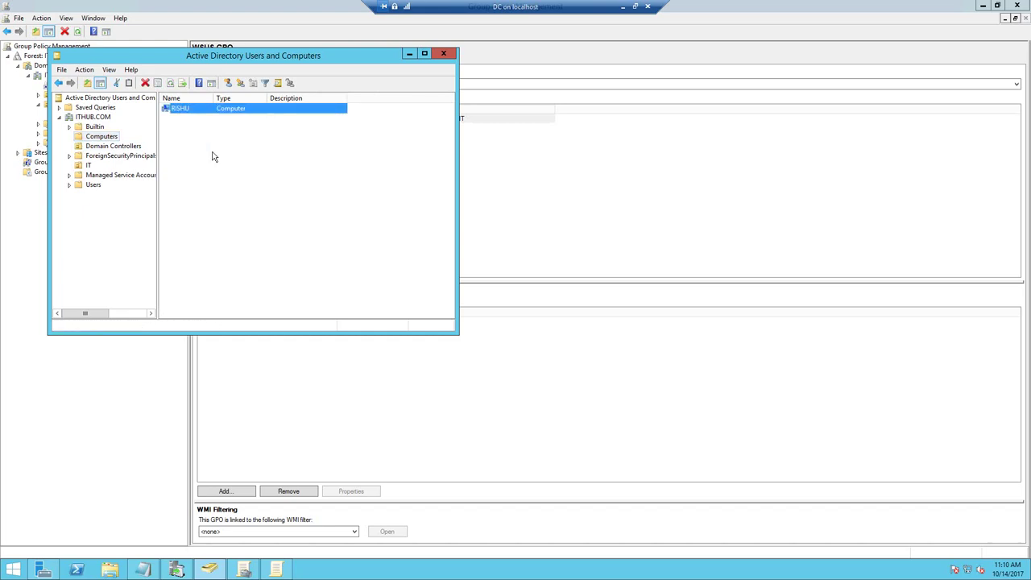
left_click(133, 174)
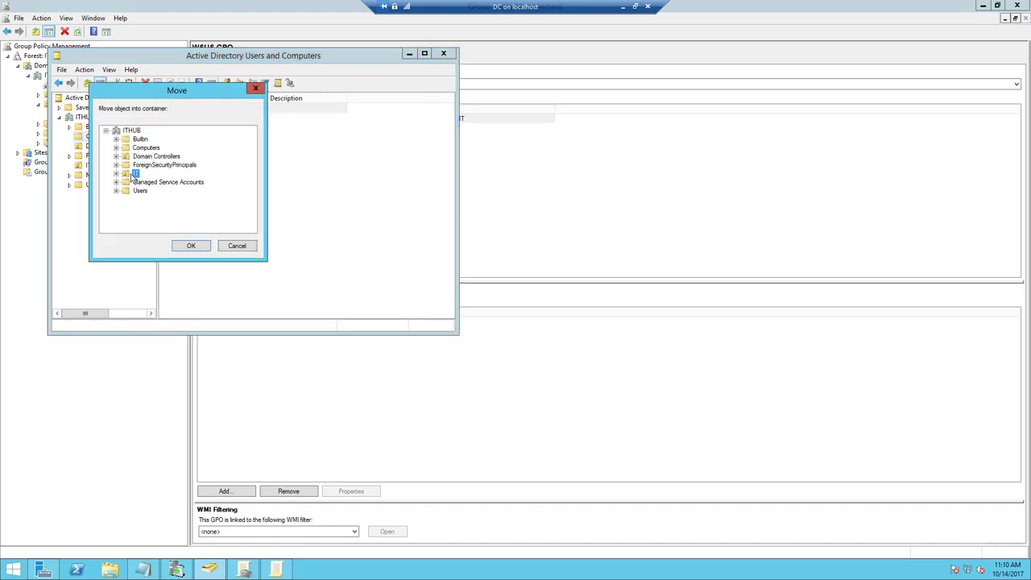
left_click(184, 245)
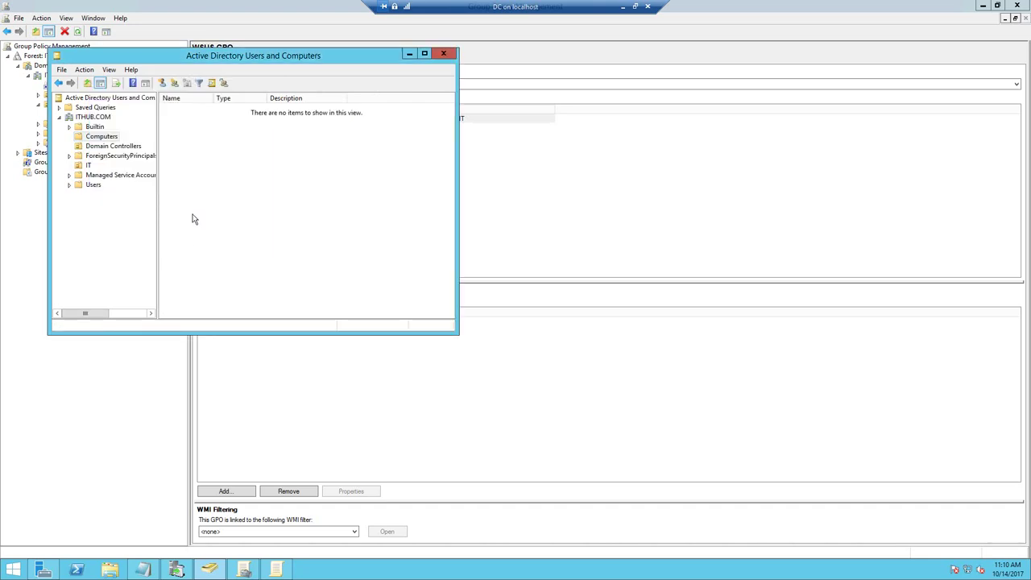
- Verify RISHU appears in the IT unit, then close Active Directory and Group Policy Management
left_click(89, 165)
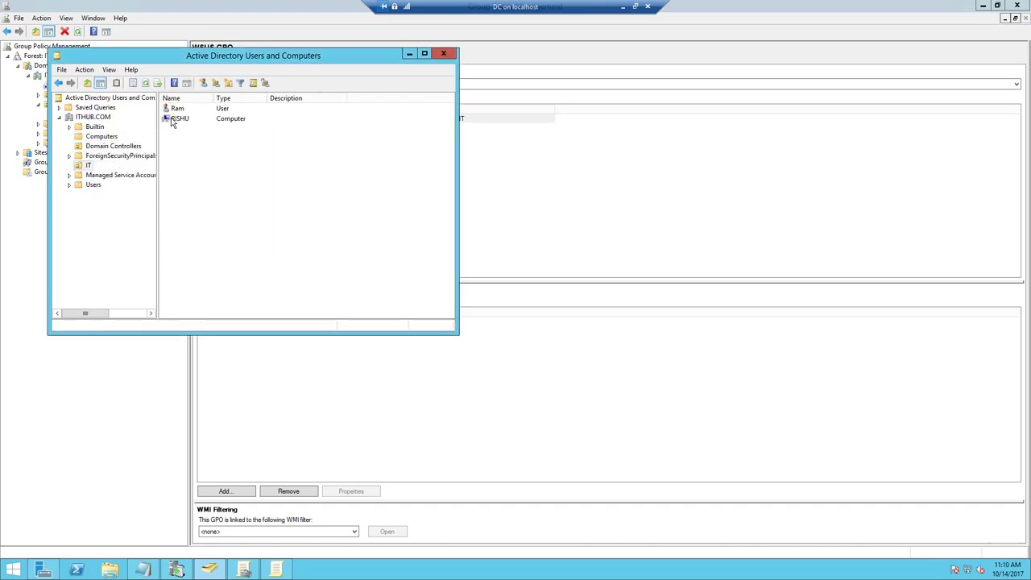
left_click(174, 119)
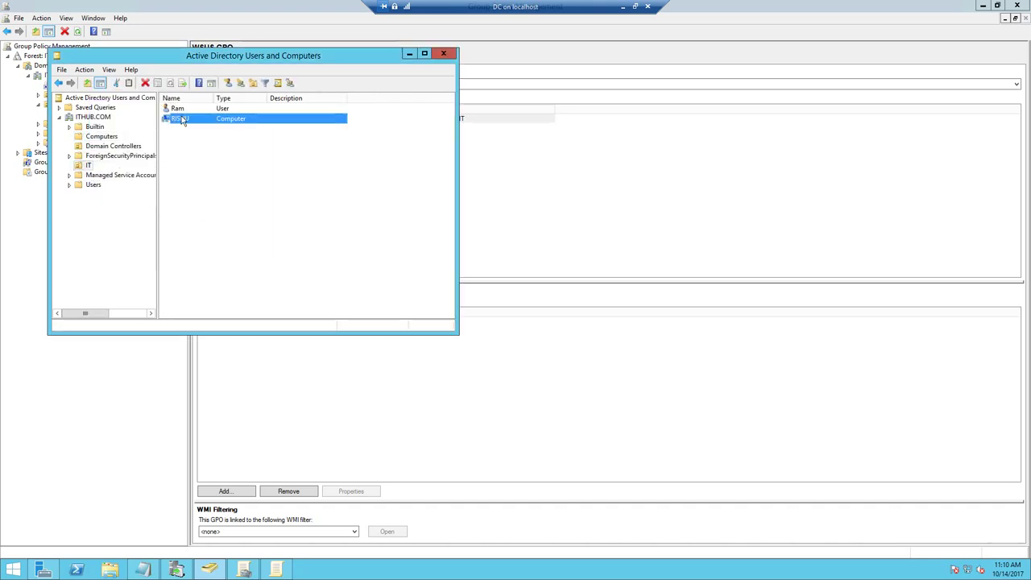
left_click(447, 53)
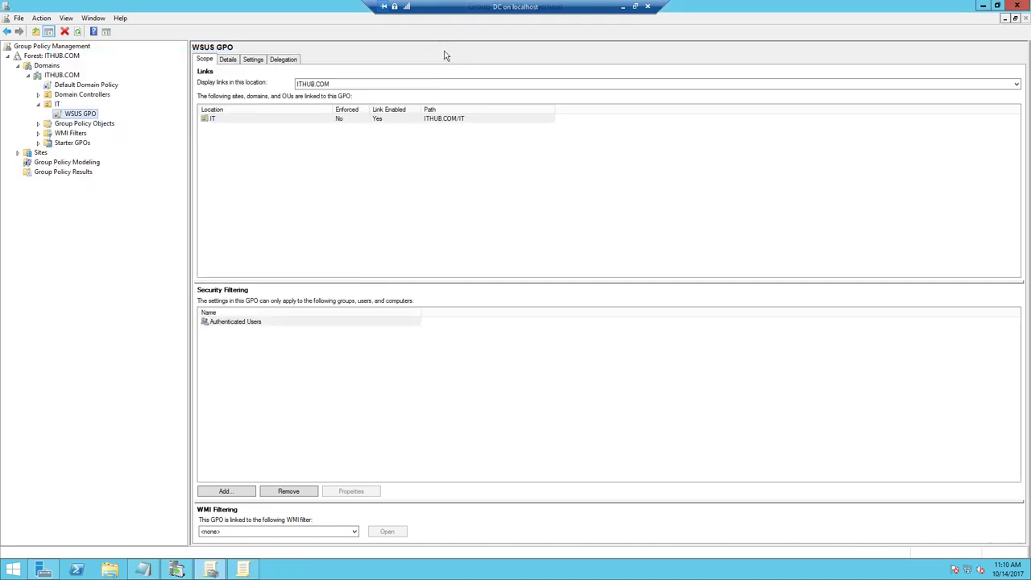
left_click(1019, 6)
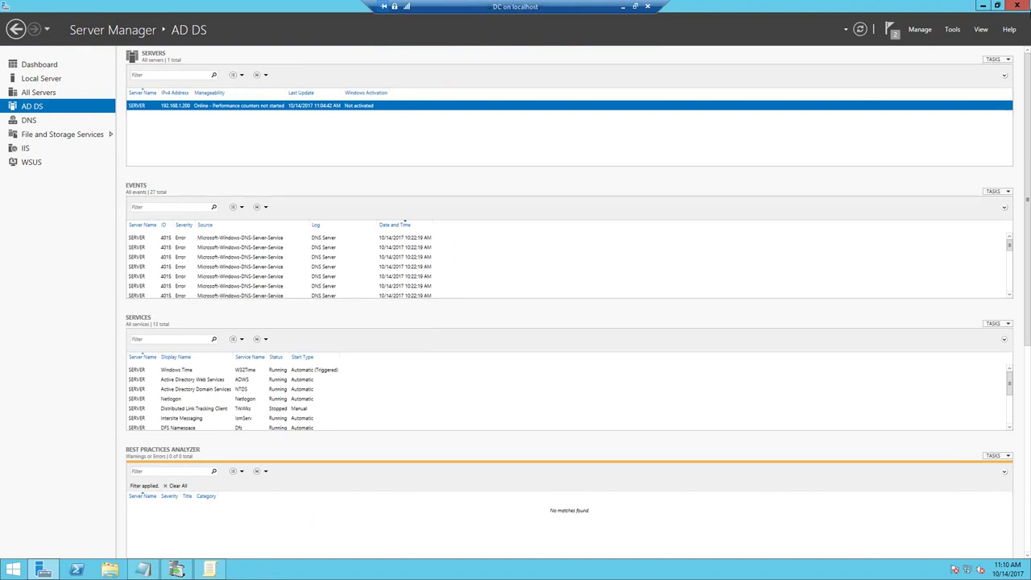
- Clear the desktop and launch Command Prompt from the Run box with CMD
left_click(983, 6)
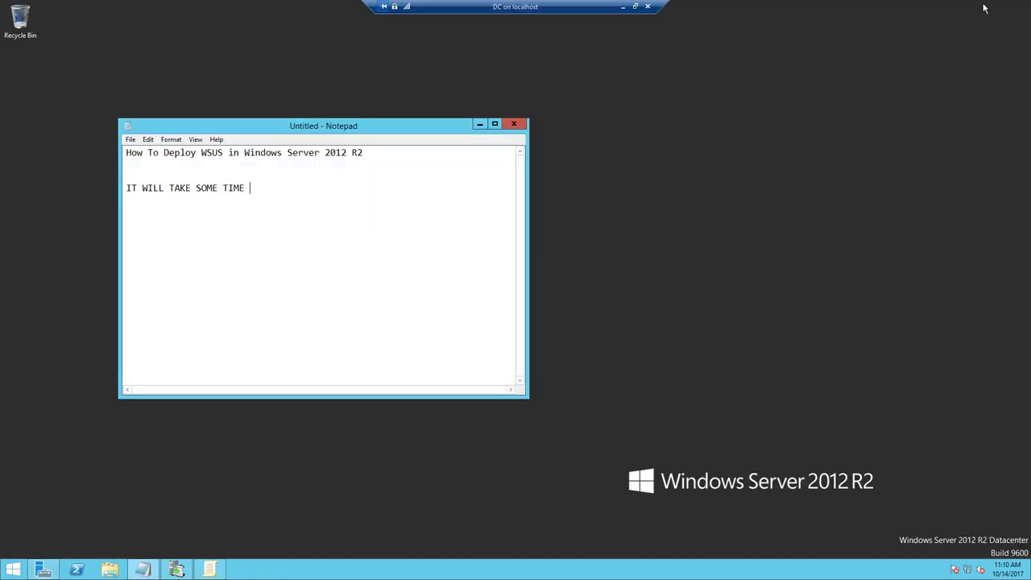
left_click(480, 125)
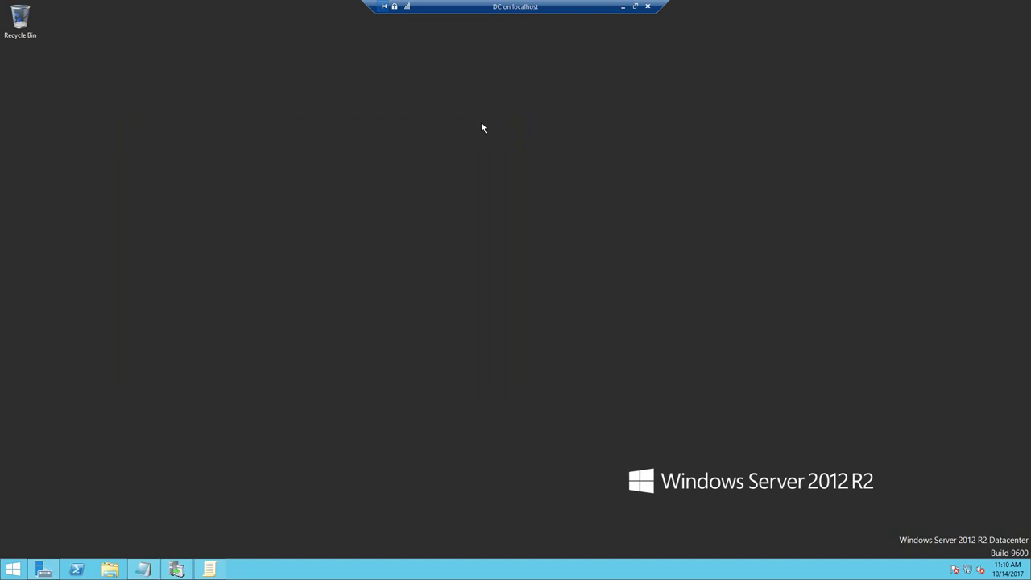
key("super+r")
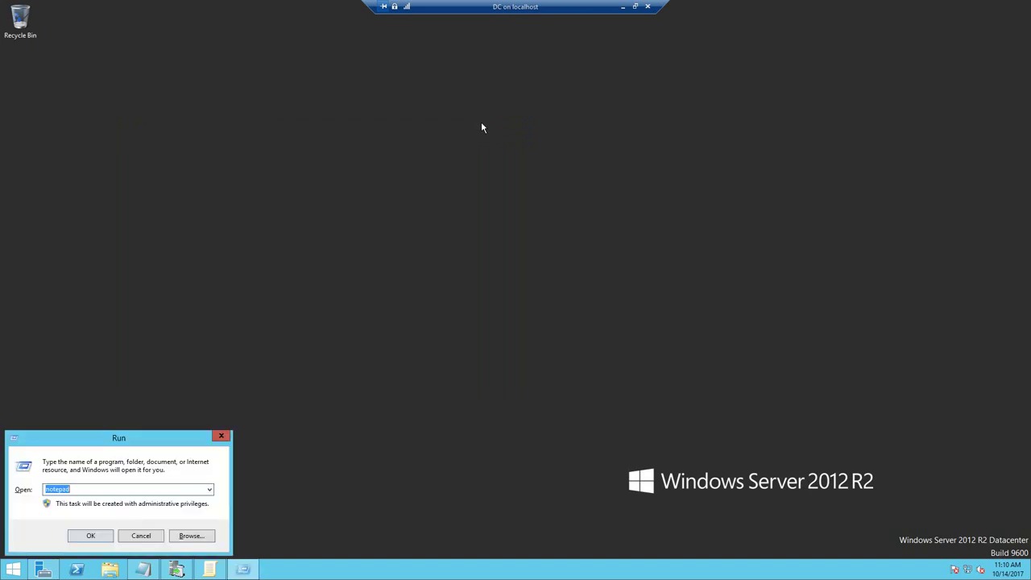
type("CMD")
key("Return")
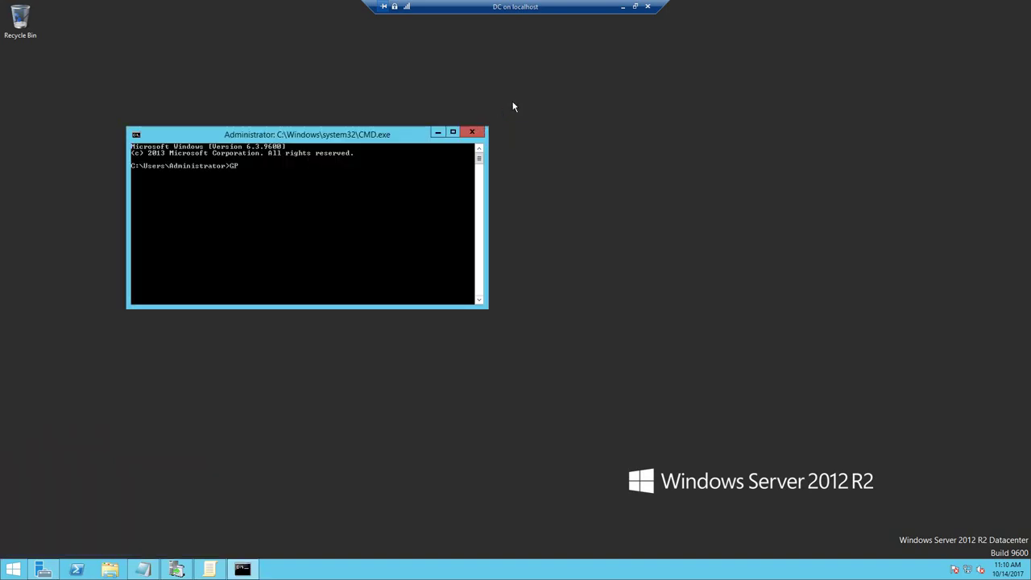
- Run GPUPDATE /FORCE on the server, then close the console and minimize the remote session
type("GPUPDATE /FORCE")
key("Return")
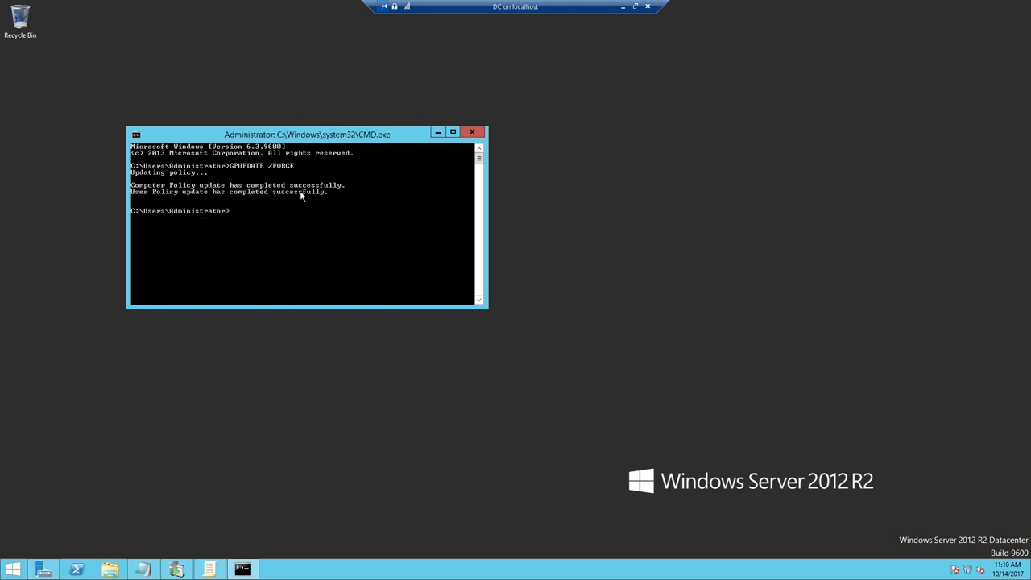
left_click(474, 134)
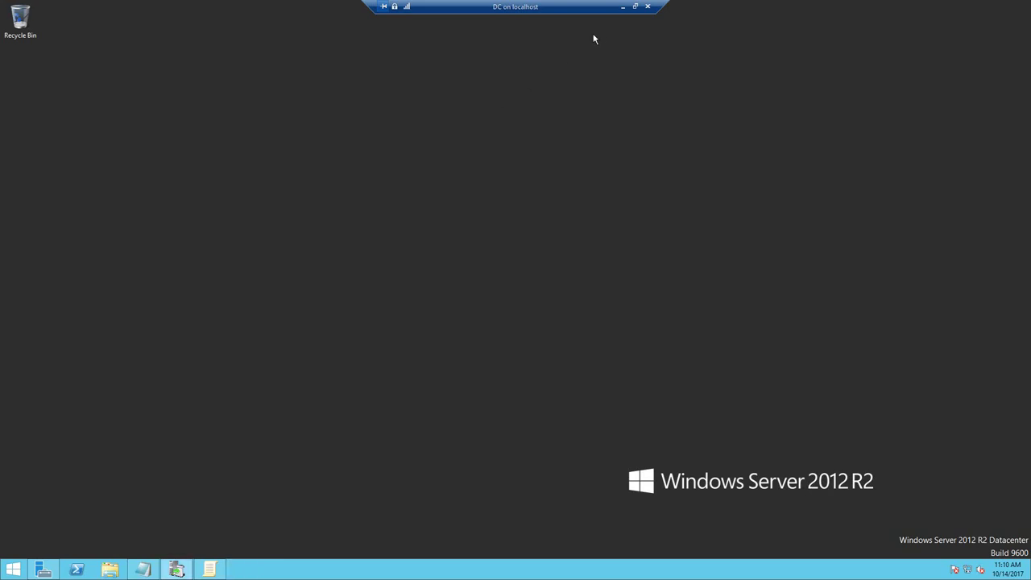
left_click(622, 7)
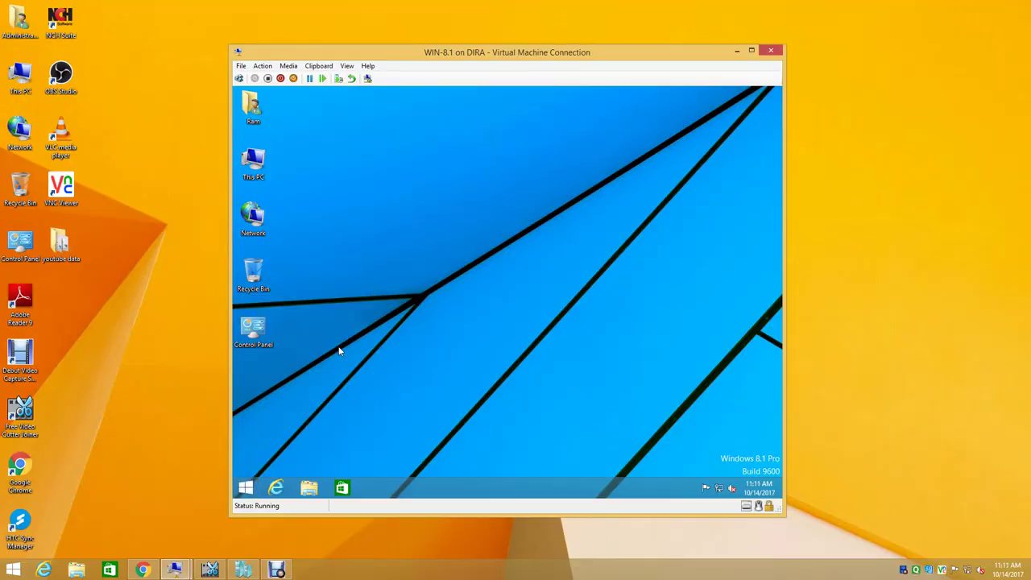
- On the Windows 8.1 client, run GPUPDATE /FORCE in a CMD prompt and close it
key("super+r")
type("CMD")
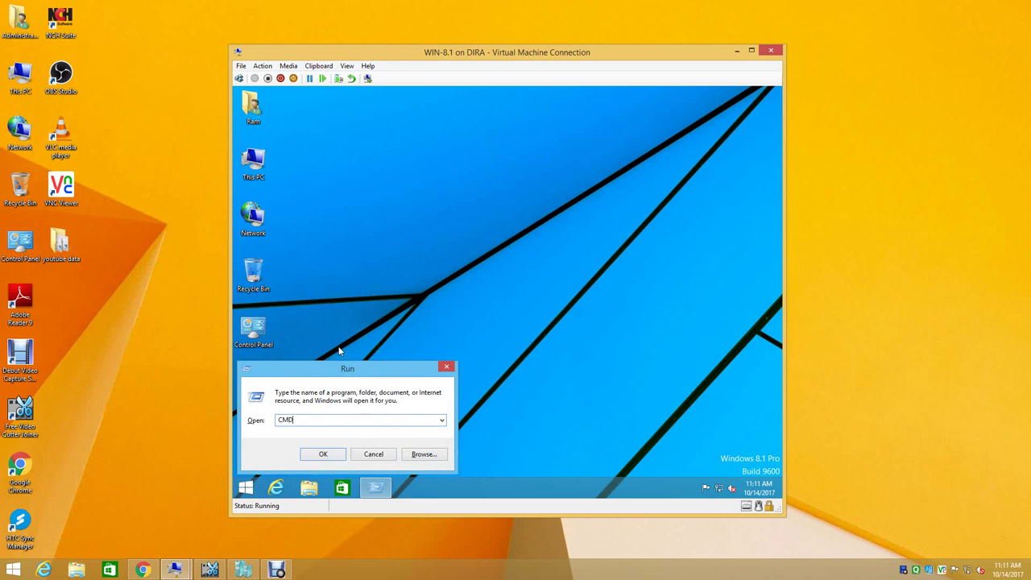
key("Return")
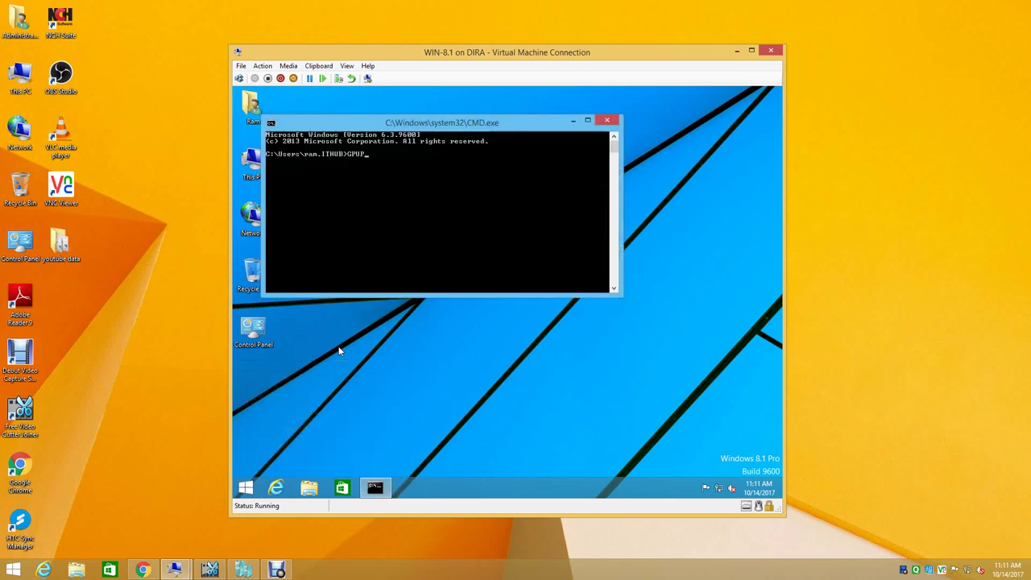
type("GPUPDATE /FORCE")
key("Return")
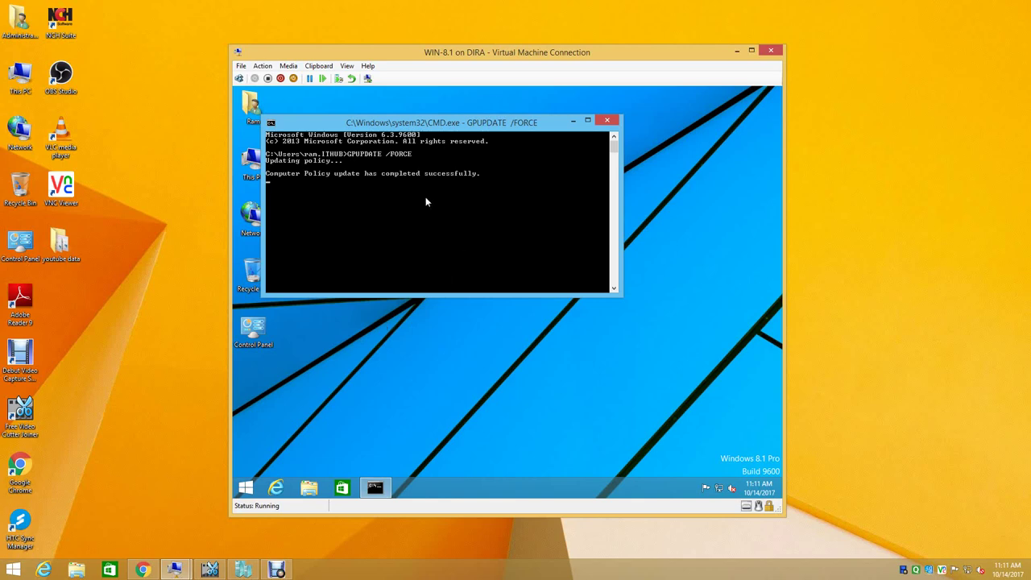
left_click(607, 120)
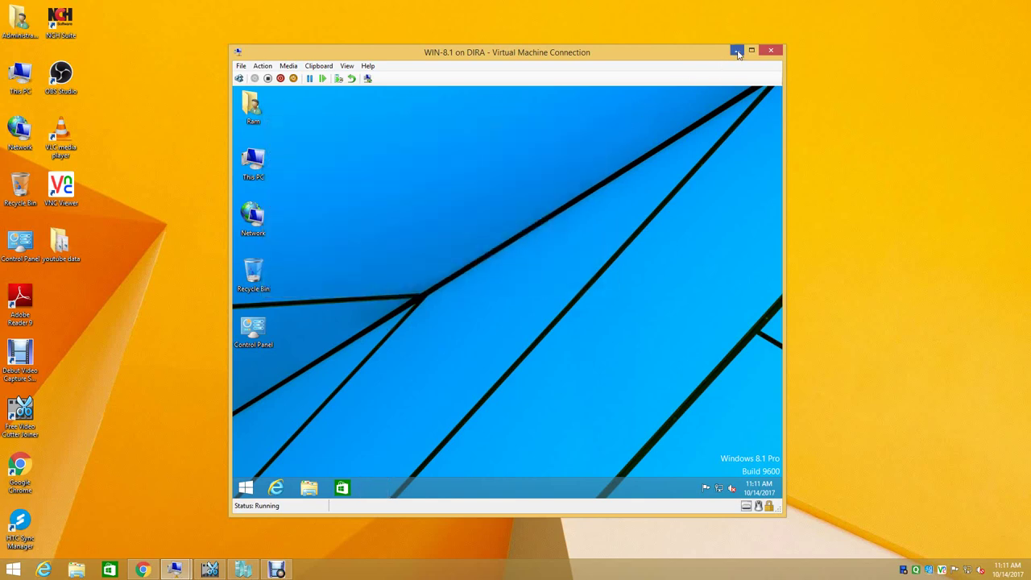
- Minimize the client VM window and restore the domain controller VM
left_click(736, 51)
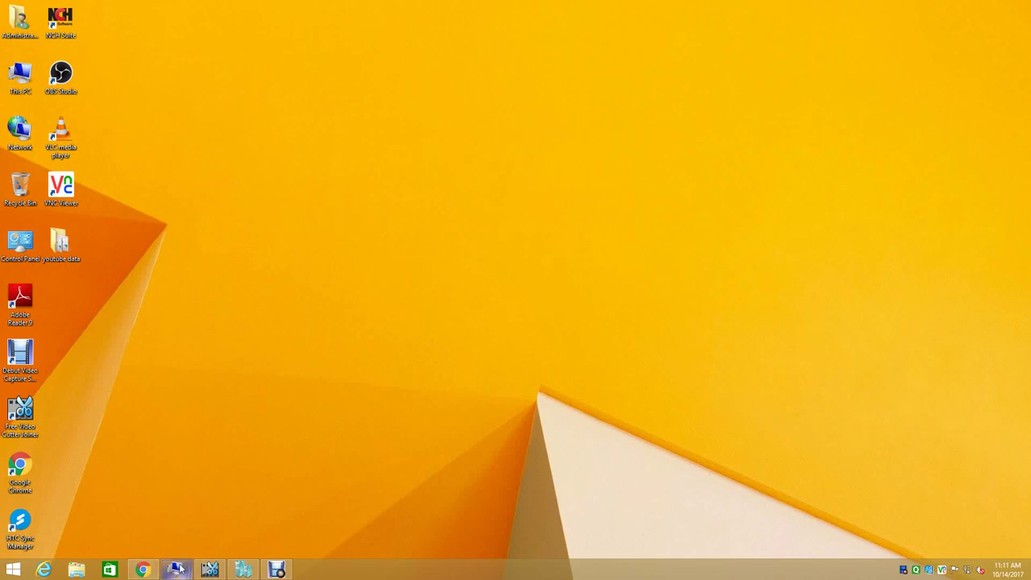
mouse_move(175, 570)
left_click(225, 506)
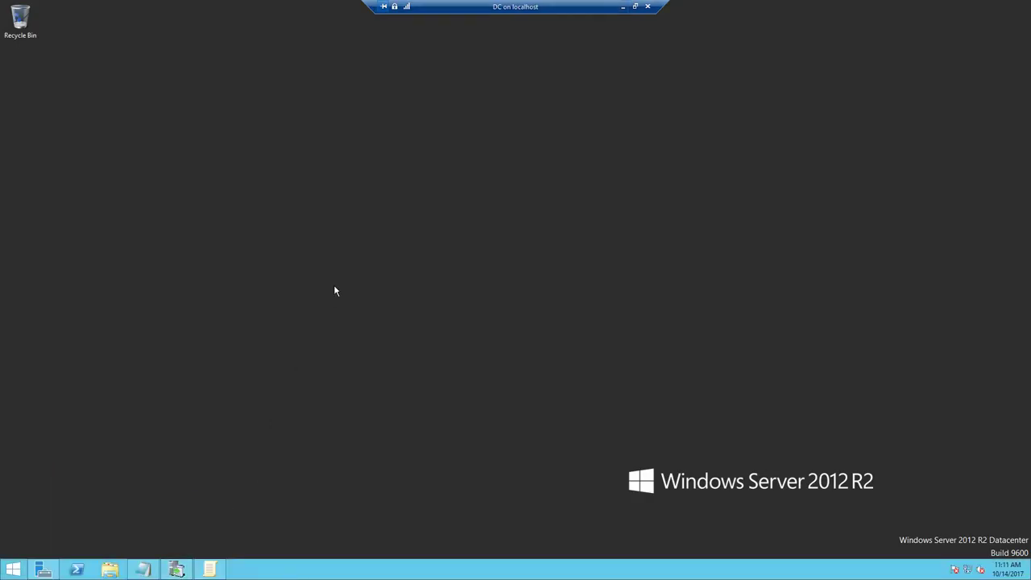
- In the WSUS console, show All Computers with status Any and select the Windows 8.1 client
right_click(250, 274)
left_click(274, 302)
left_click(177, 569)
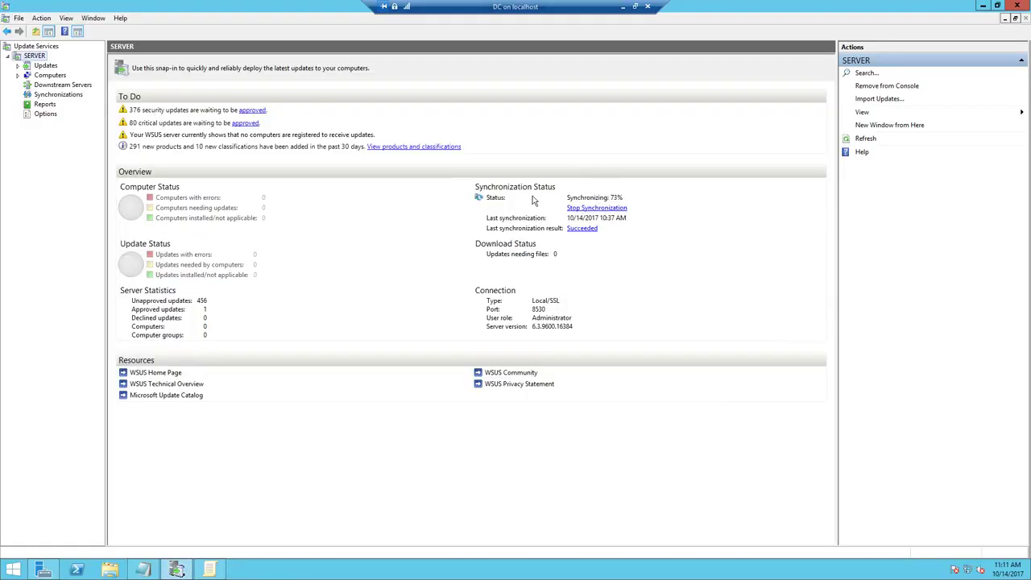
left_click(51, 76)
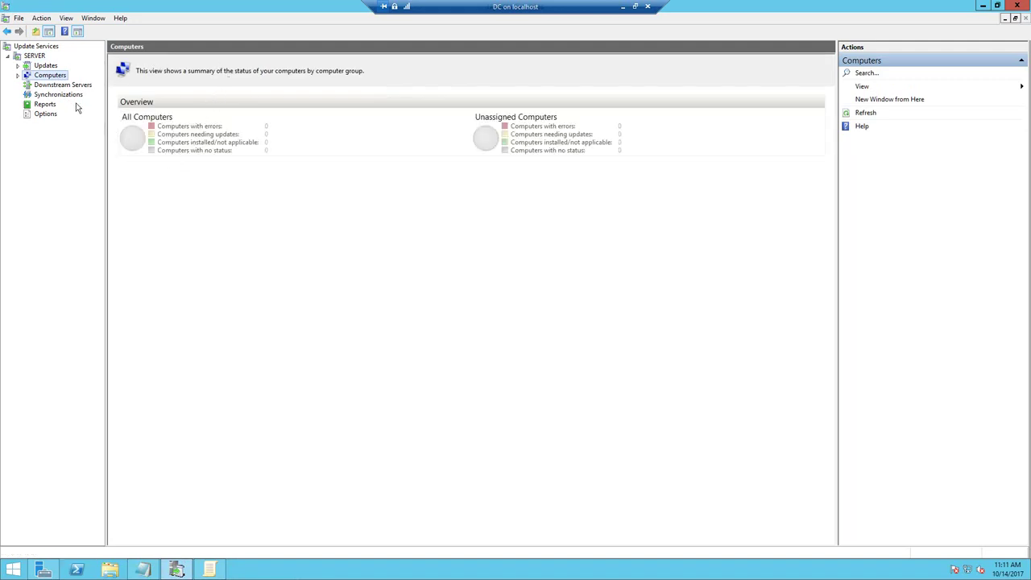
left_click(19, 76)
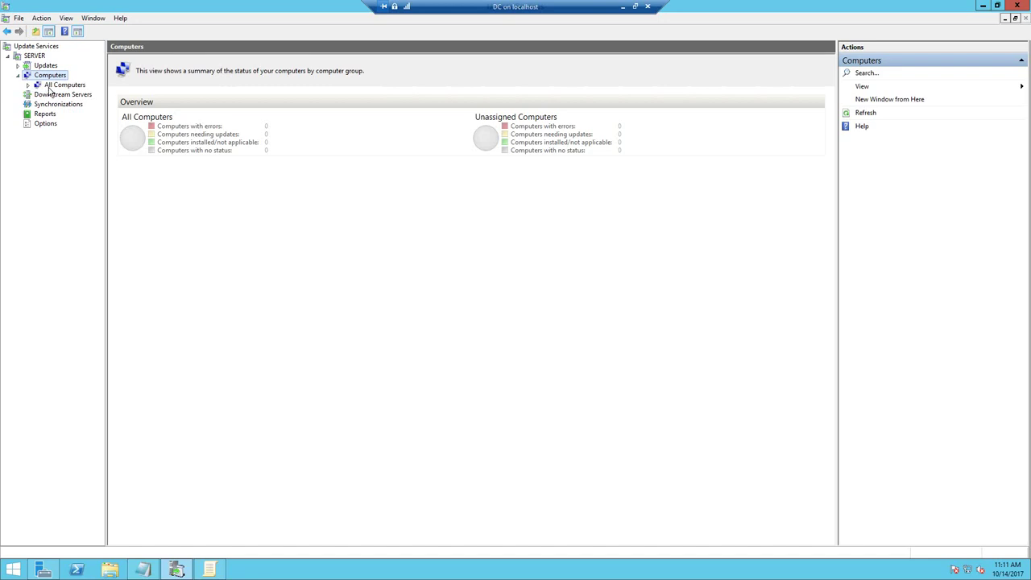
left_click(50, 85)
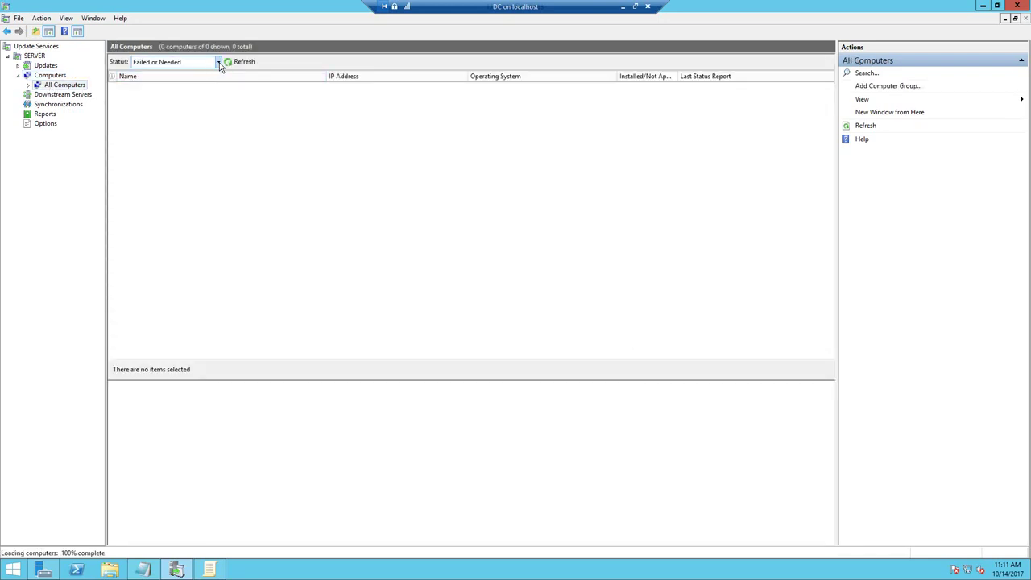
left_click(217, 63)
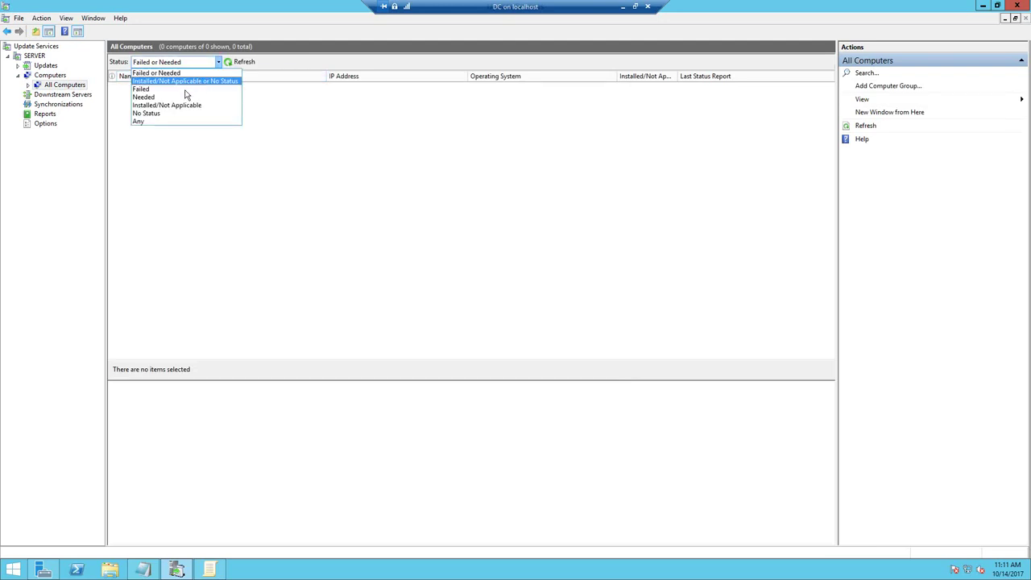
left_click(170, 122)
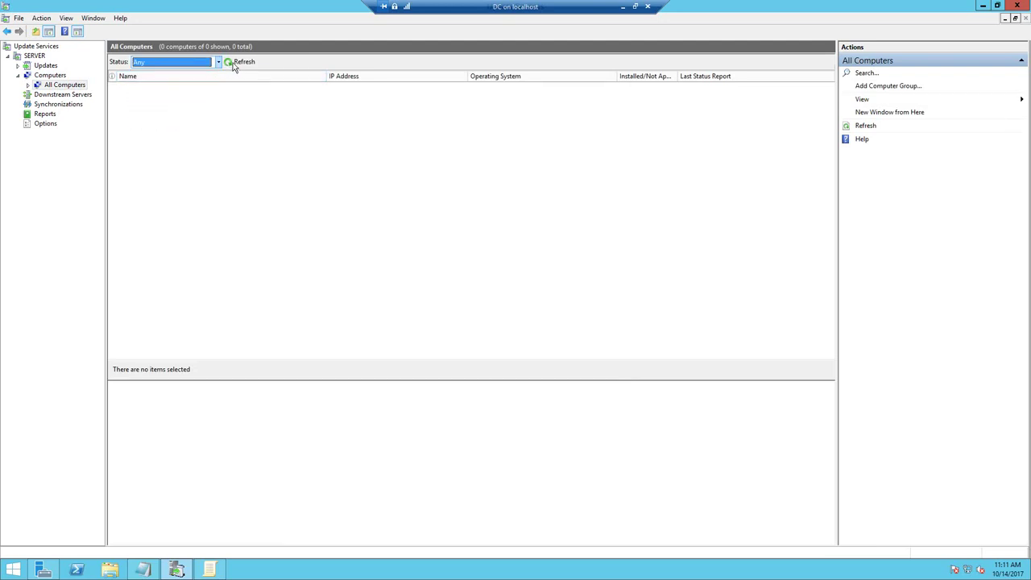
left_click(234, 68)
left_click(134, 91)
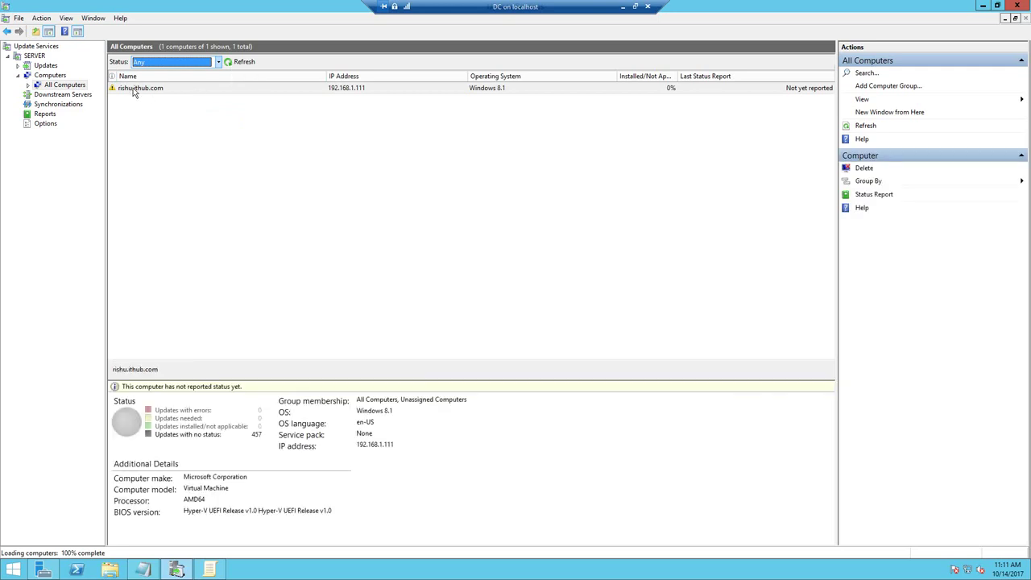
left_click(135, 90)
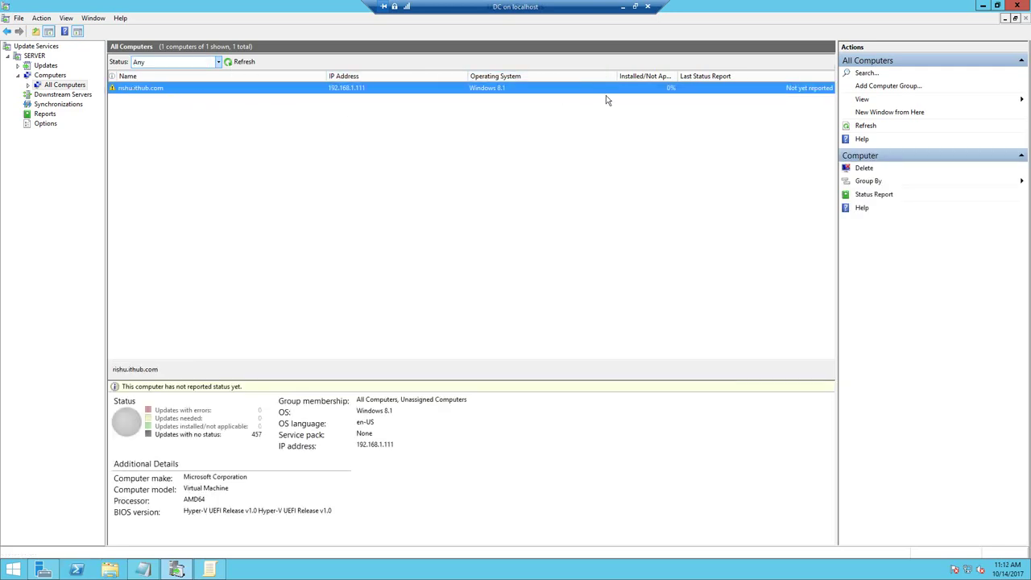
- List Unassigned Computers with status Any and refresh to confirm the client is registered
left_click(28, 85)
left_click(51, 95)
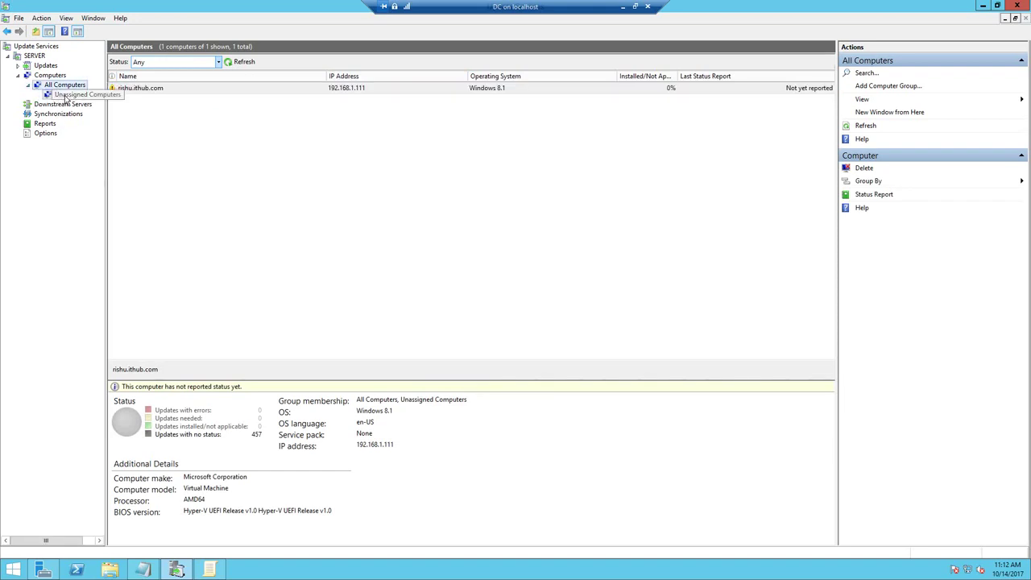
left_click(218, 63)
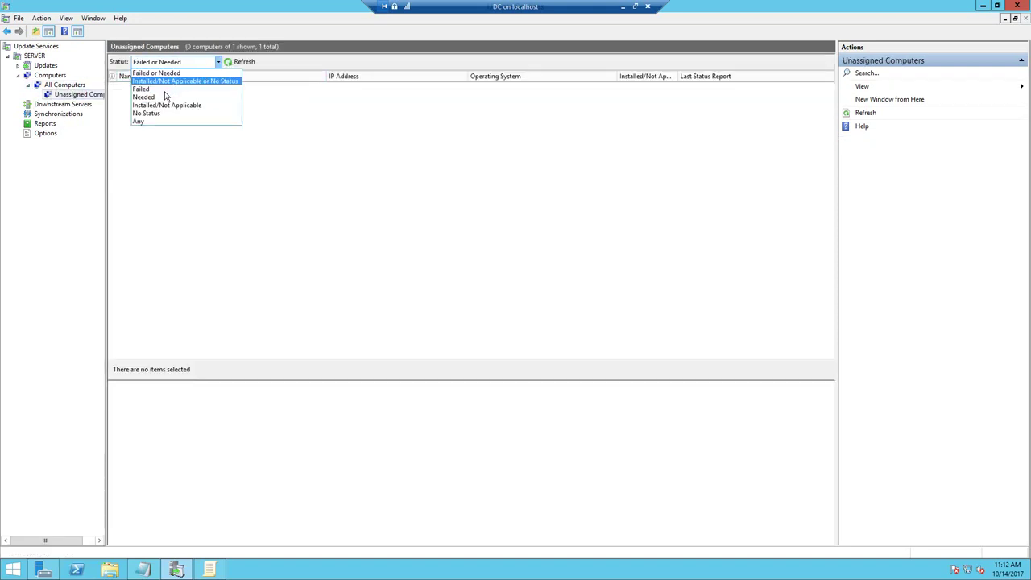
left_click(158, 128)
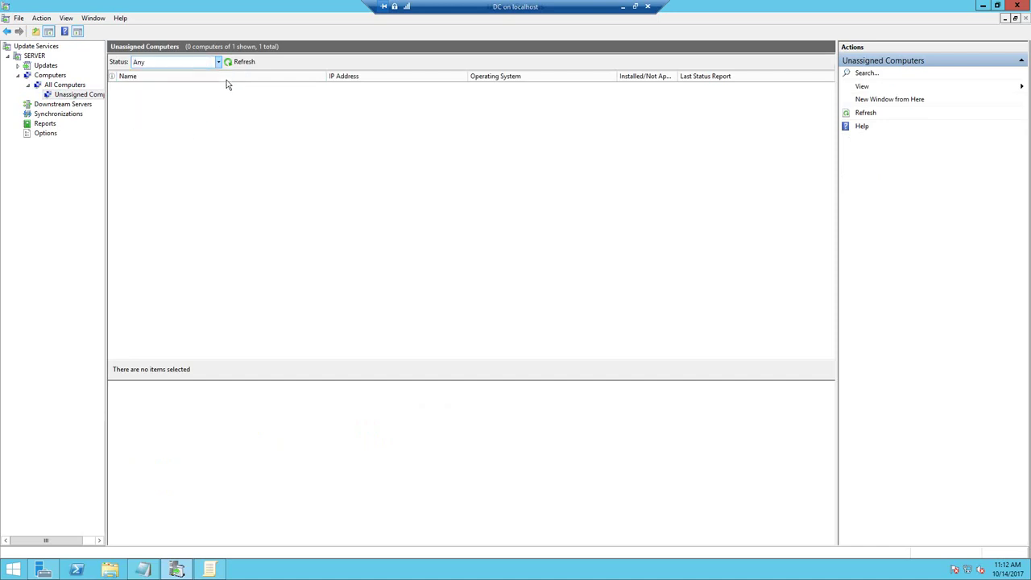
left_click(240, 62)
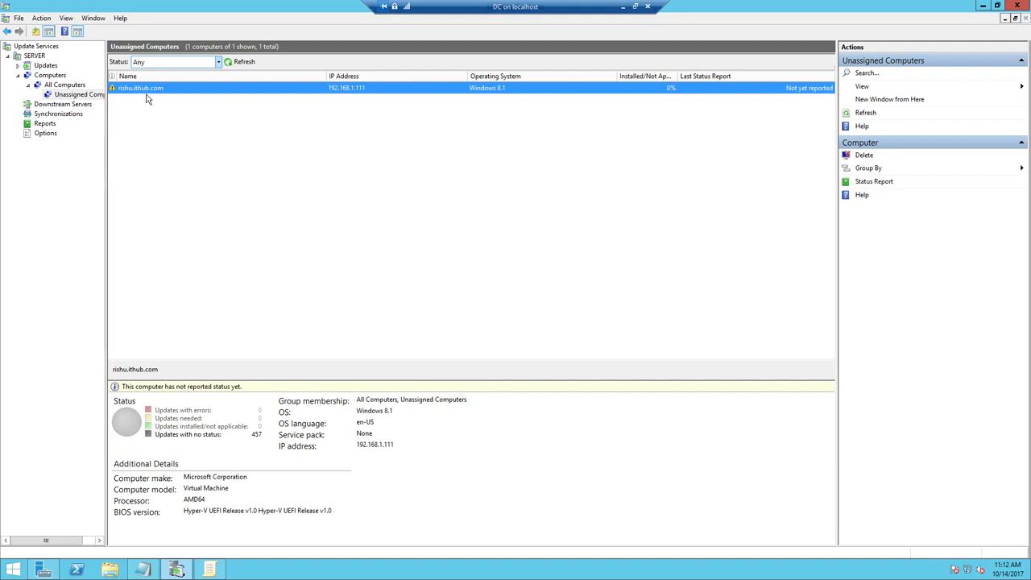
right_click(51, 76)
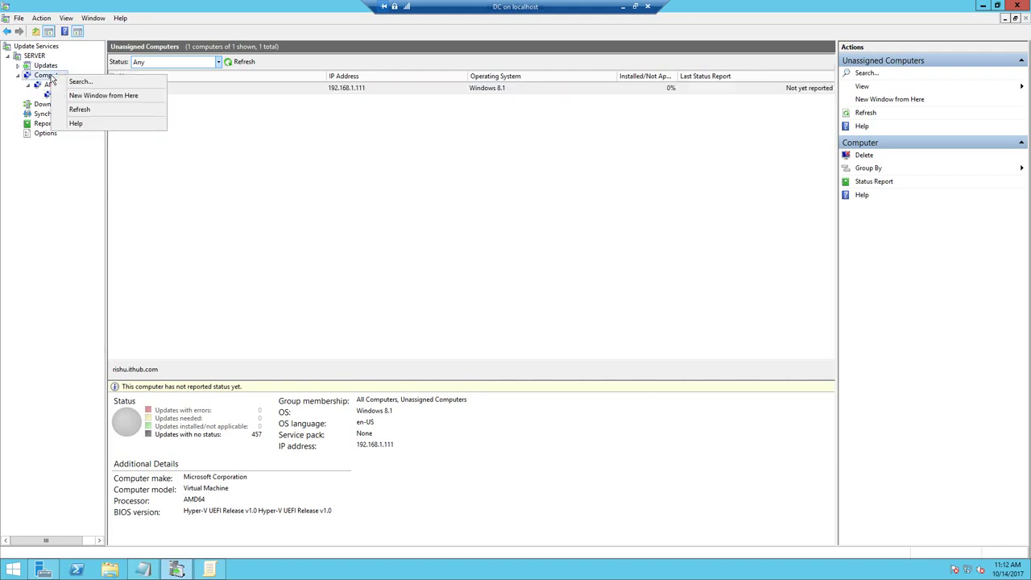
left_click(49, 85)
- Add a new computer group under All Computers and name it IT COMPUTER
right_click(49, 84)
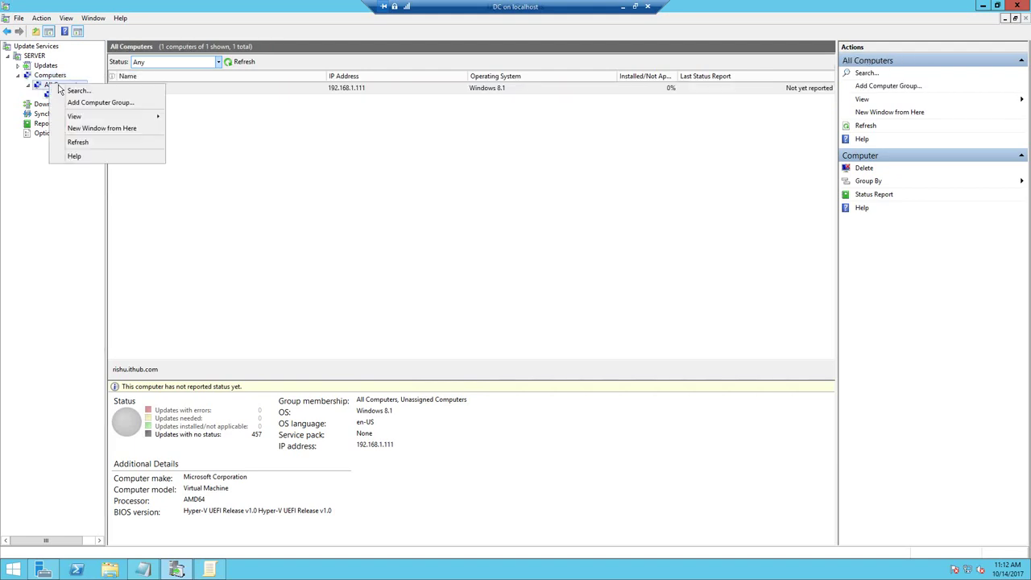
left_click(85, 102)
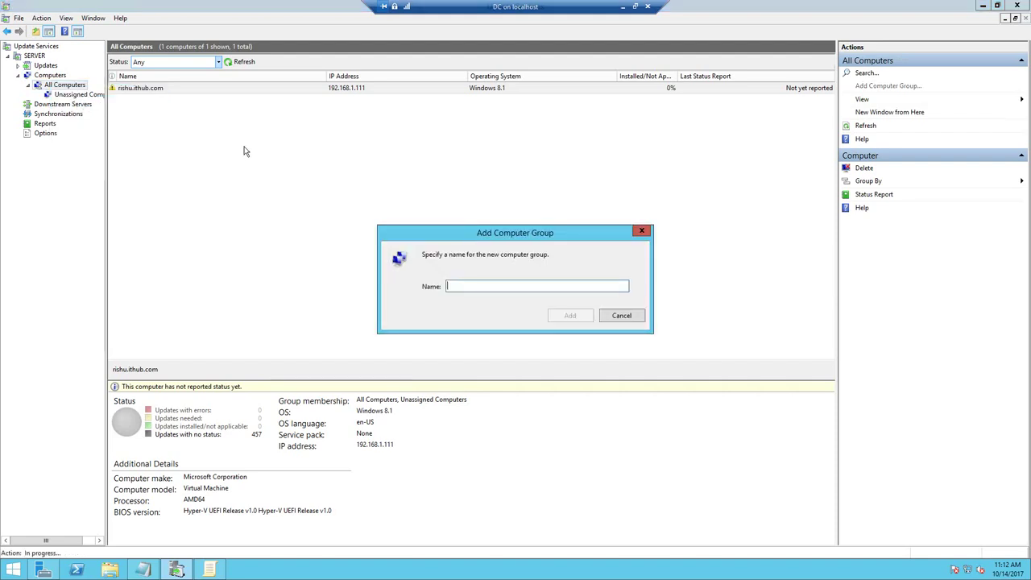
type("C")
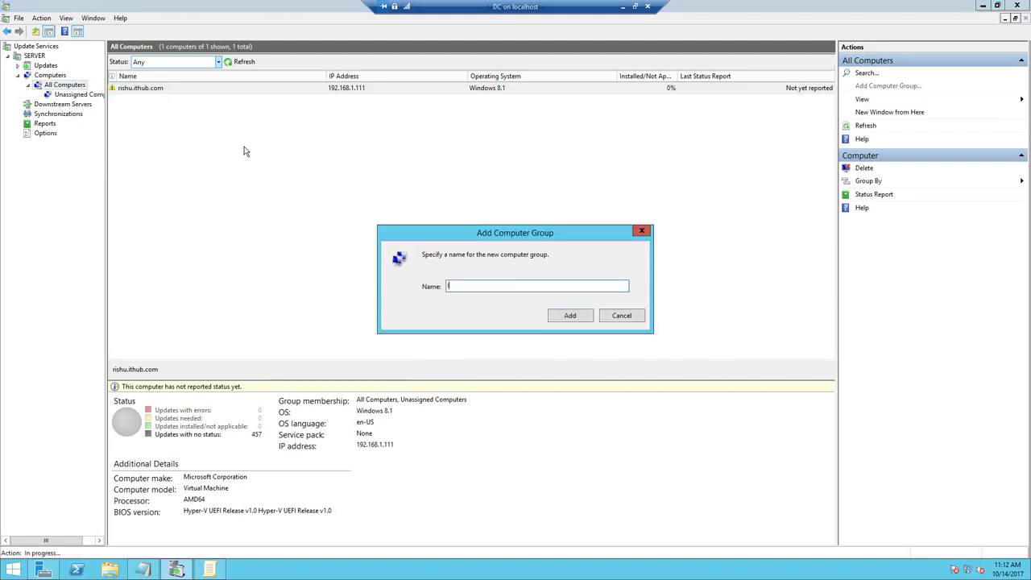
type("T COMPUTER")
- Create the IT COMPUTER group and change the Windows 8.1 client's membership to IT COMPUTER
left_click(567, 316)
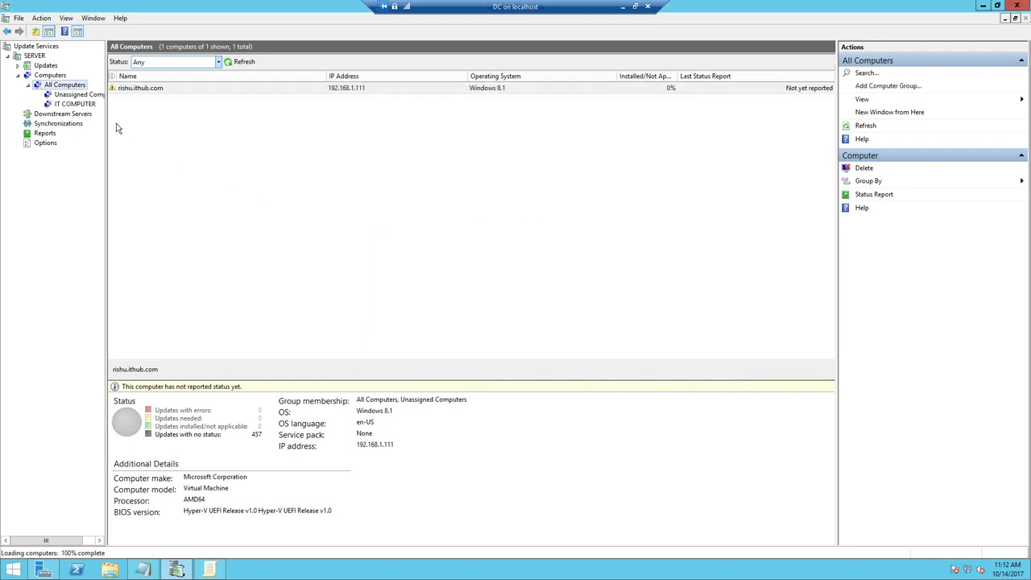
left_click(79, 104)
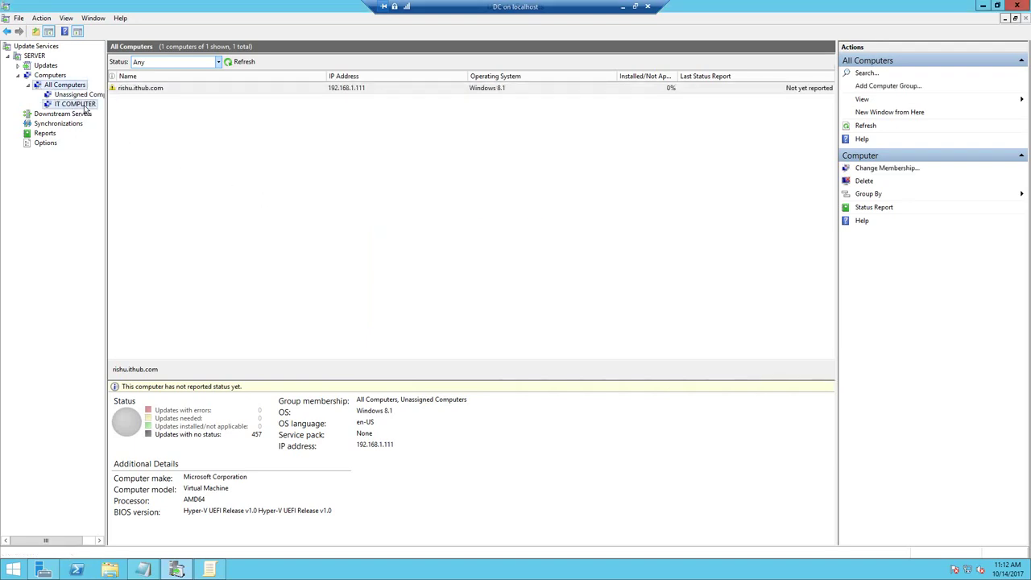
left_click(85, 96)
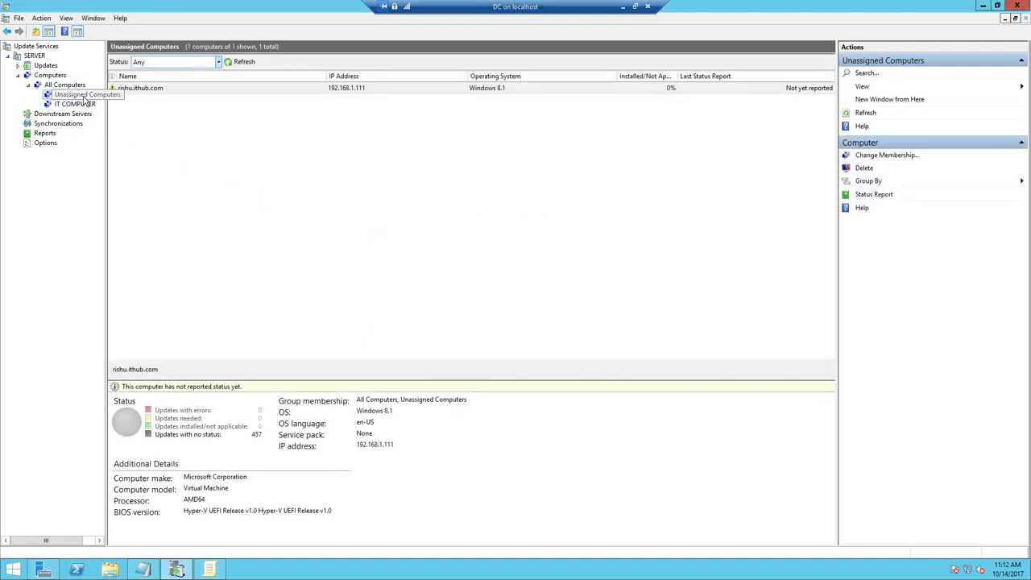
left_click(153, 91)
right_click(153, 91)
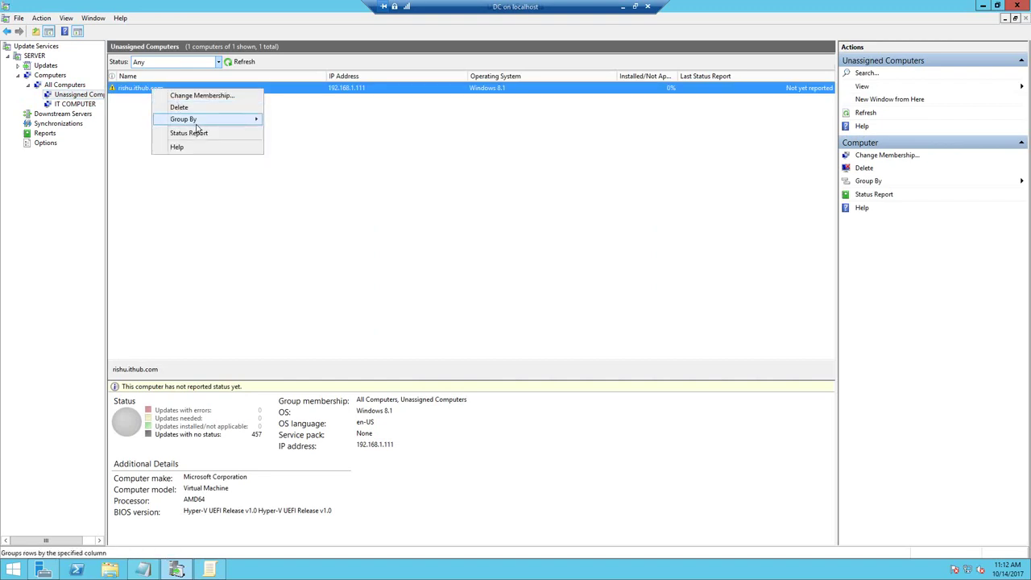
left_click(214, 96)
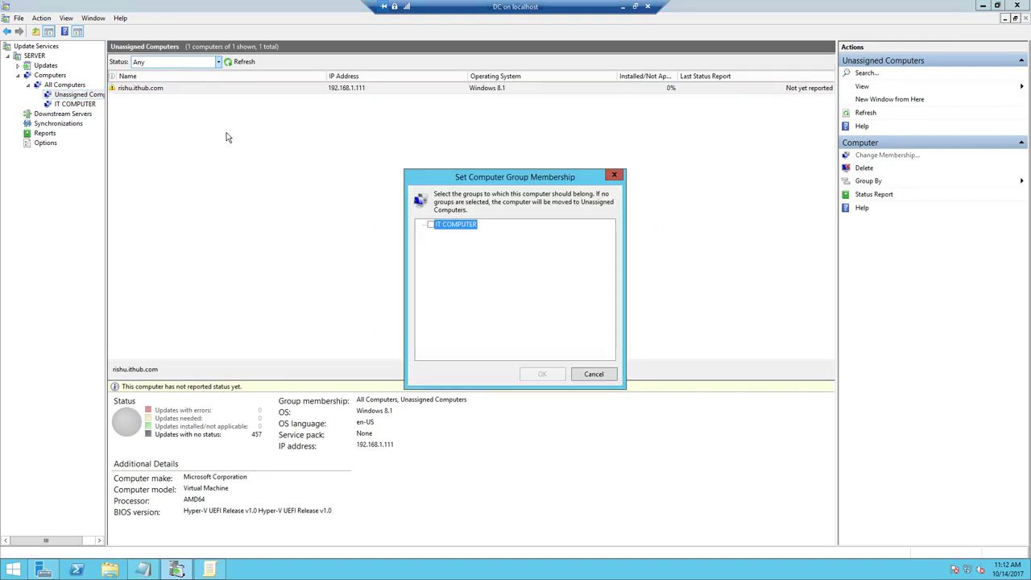
left_click(430, 224)
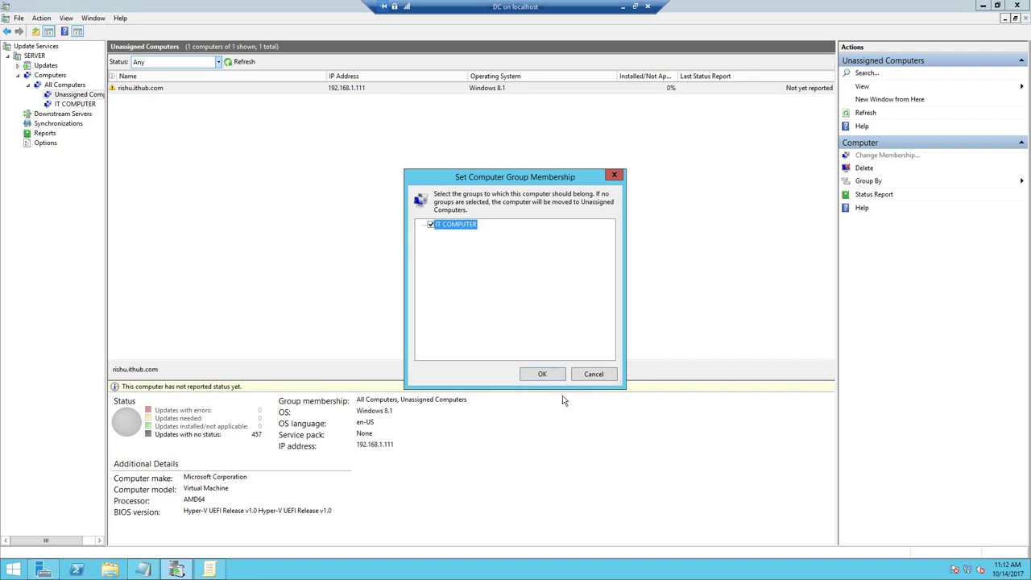
left_click(542, 374)
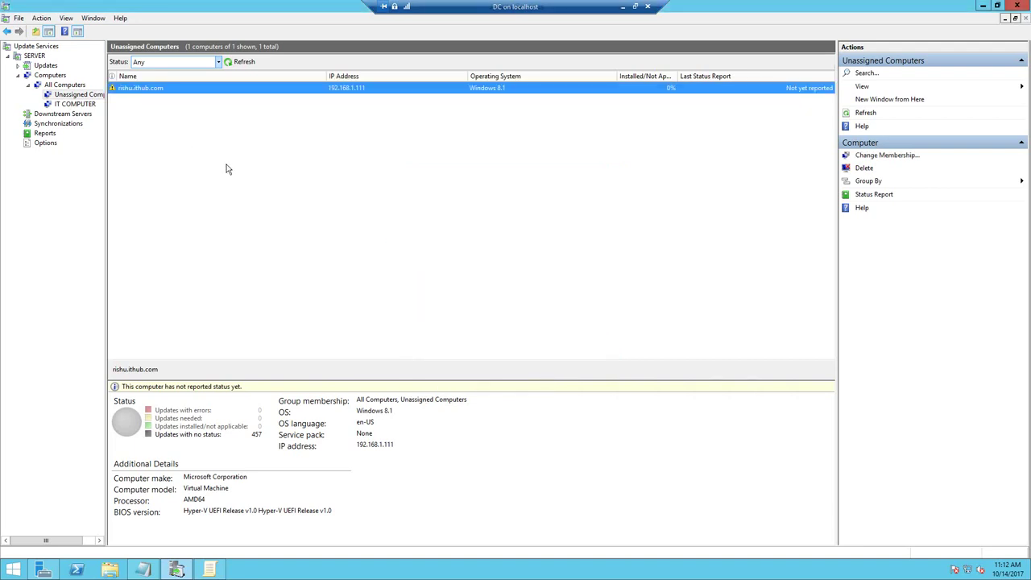
- Show IT COMPUTER members with status Any and check the client computer is listed
left_click(78, 105)
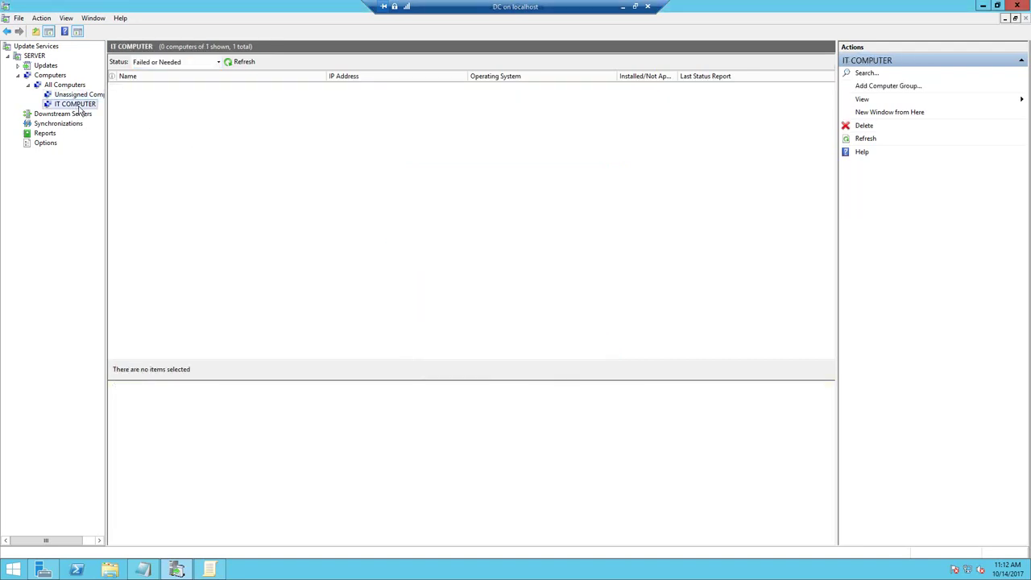
left_click(218, 63)
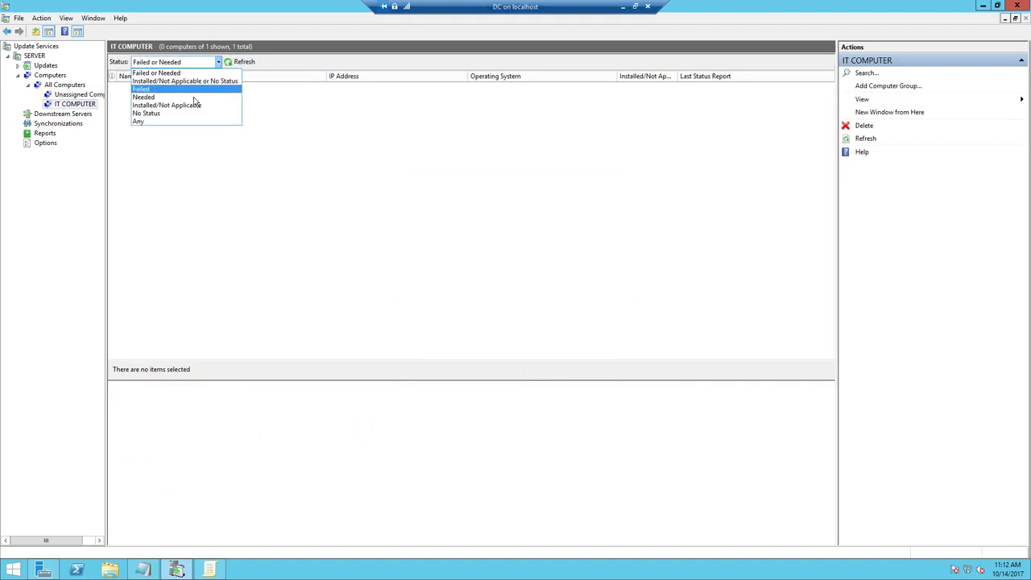
left_click(181, 122)
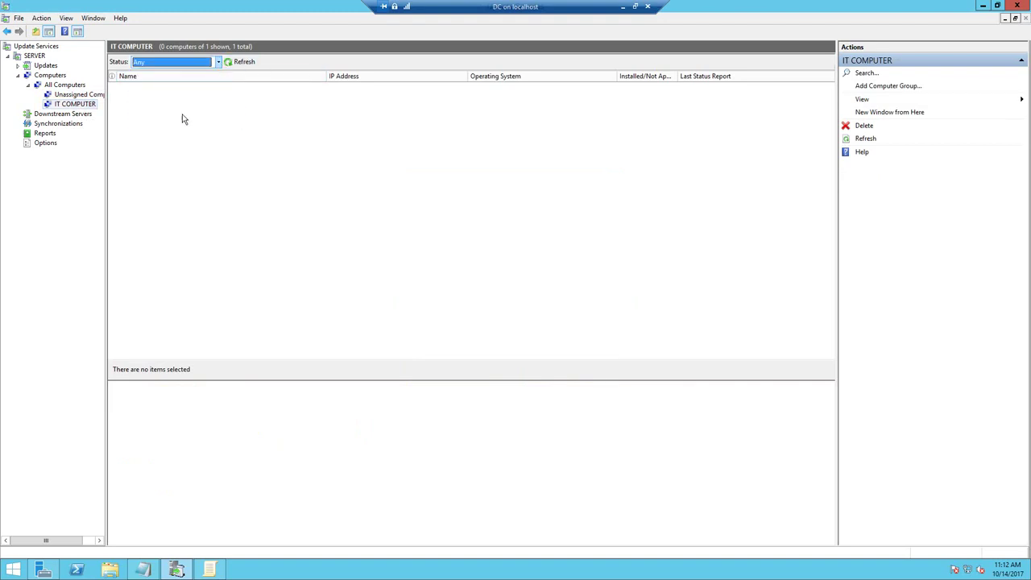
left_click(228, 64)
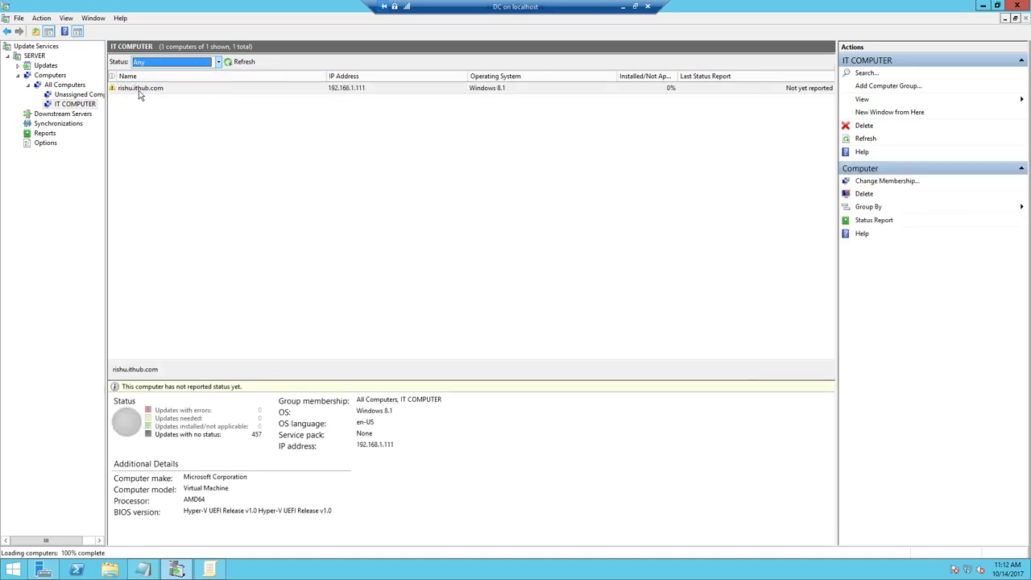
right_click(288, 89)
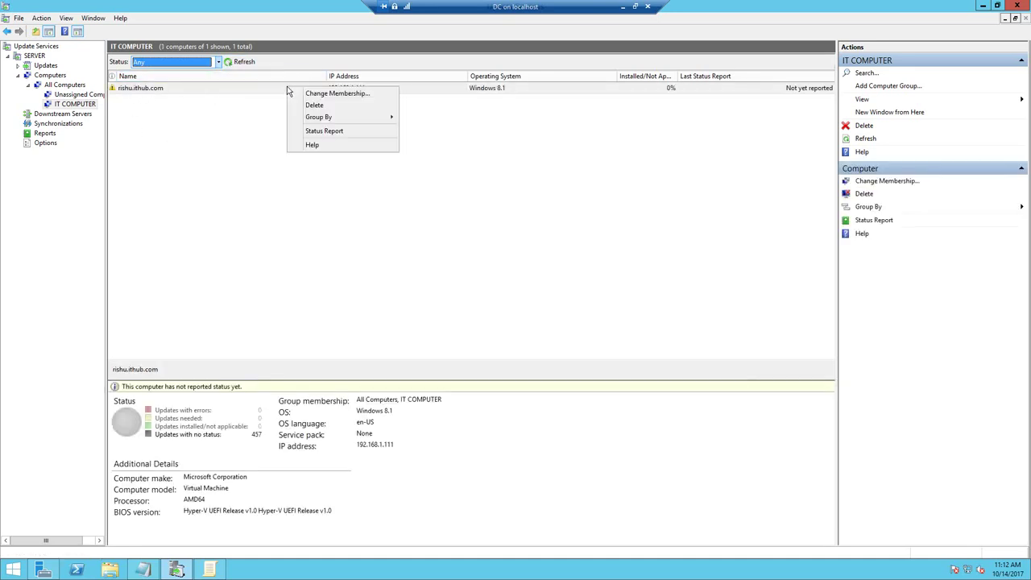
key("Escape")
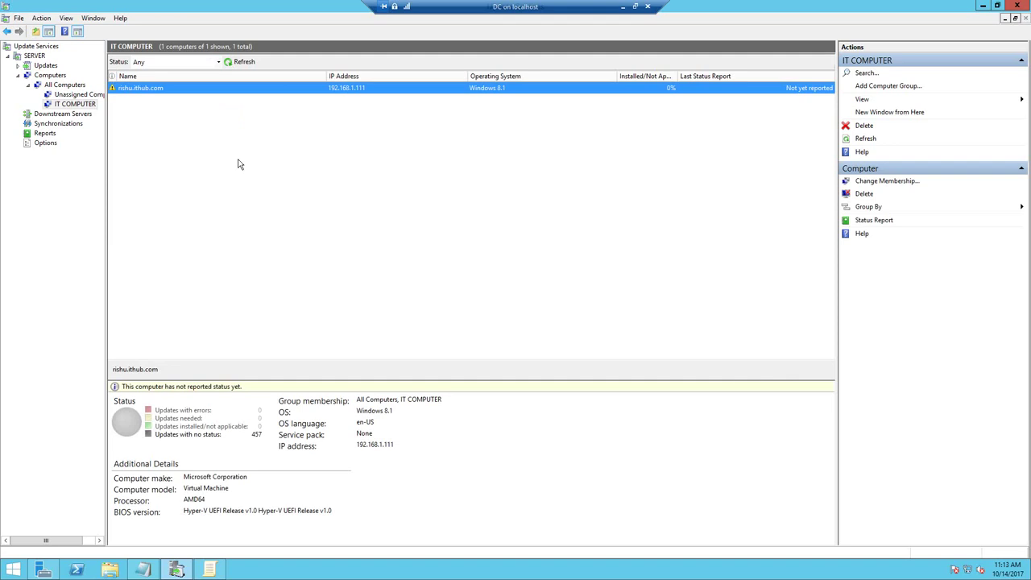
- Stop the running synchronization and list the 376 security updates awaiting approval
left_click(53, 66)
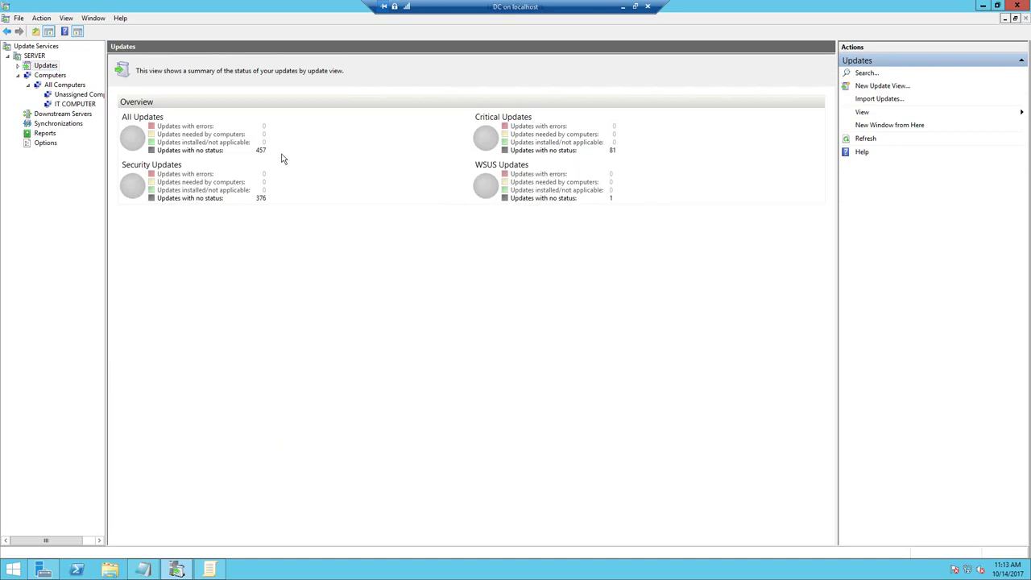
left_click(40, 56)
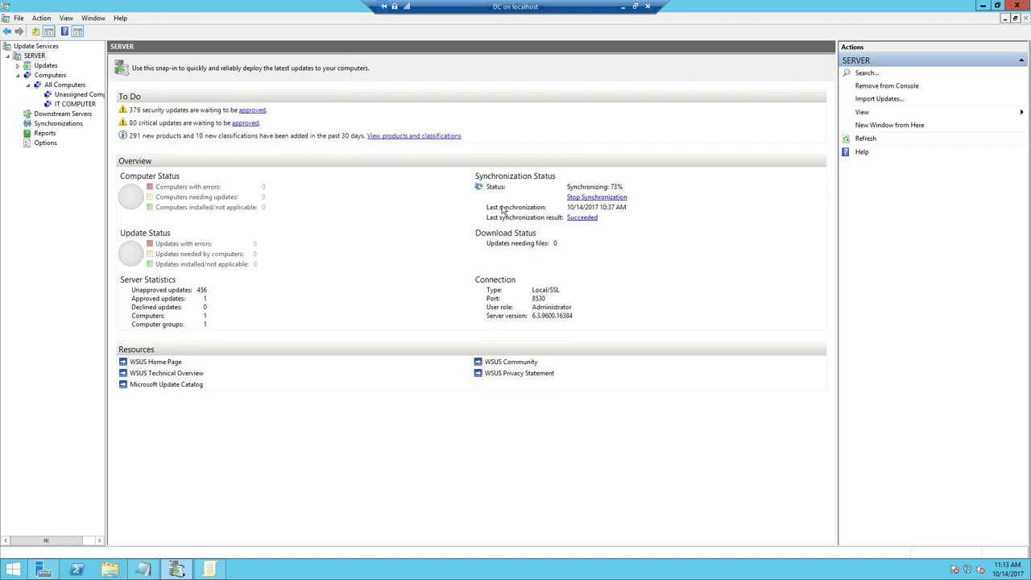
left_click(576, 197)
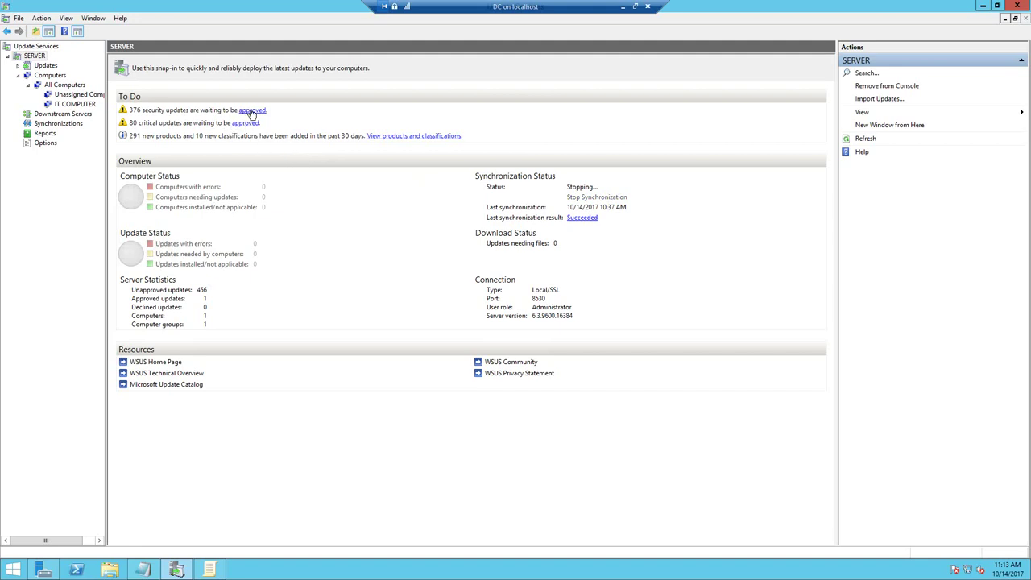
left_click(252, 111)
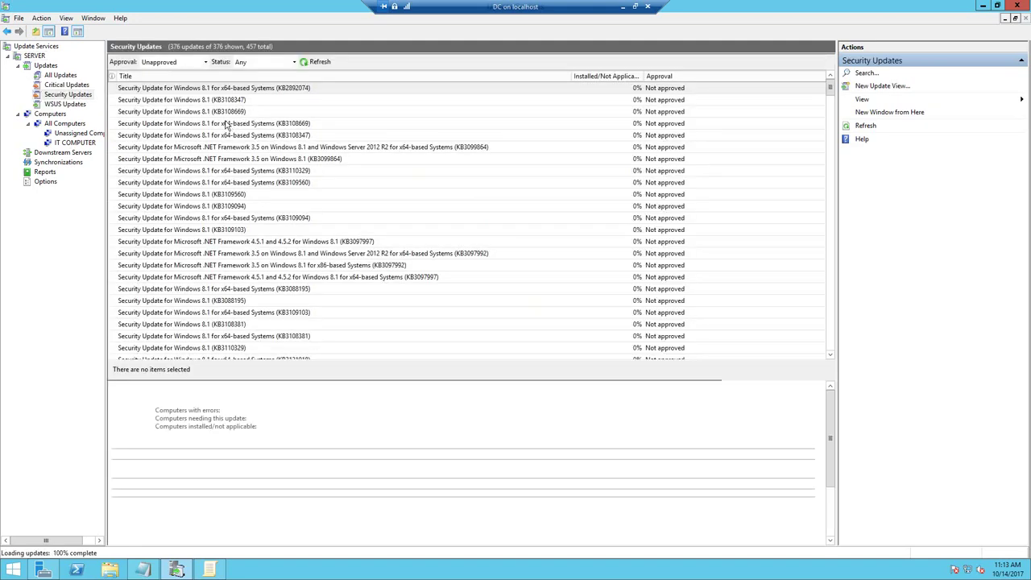
- Approve KB3108347 for install on All Computers and IT COMPUTER
right_click(202, 101)
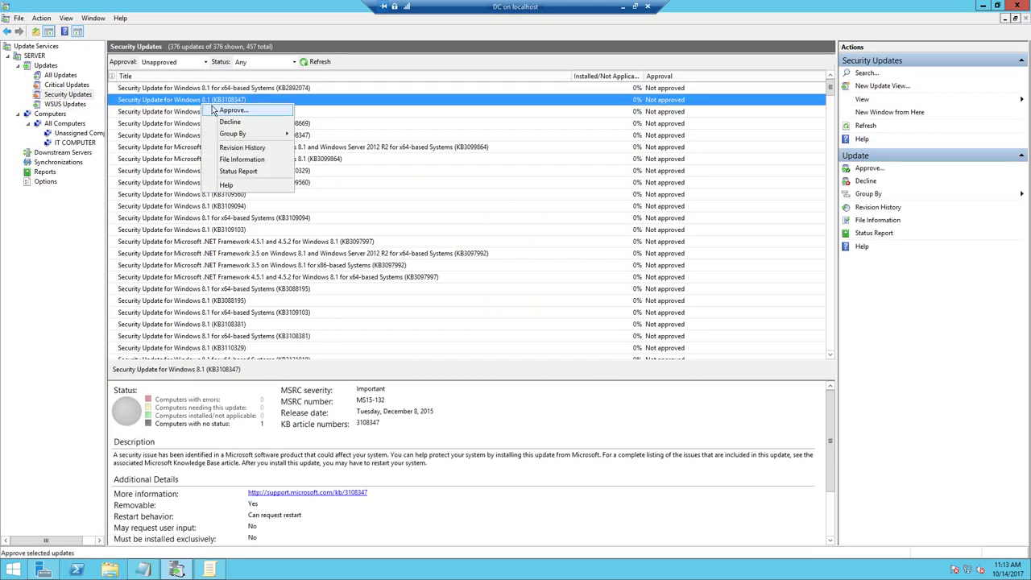
left_click(214, 112)
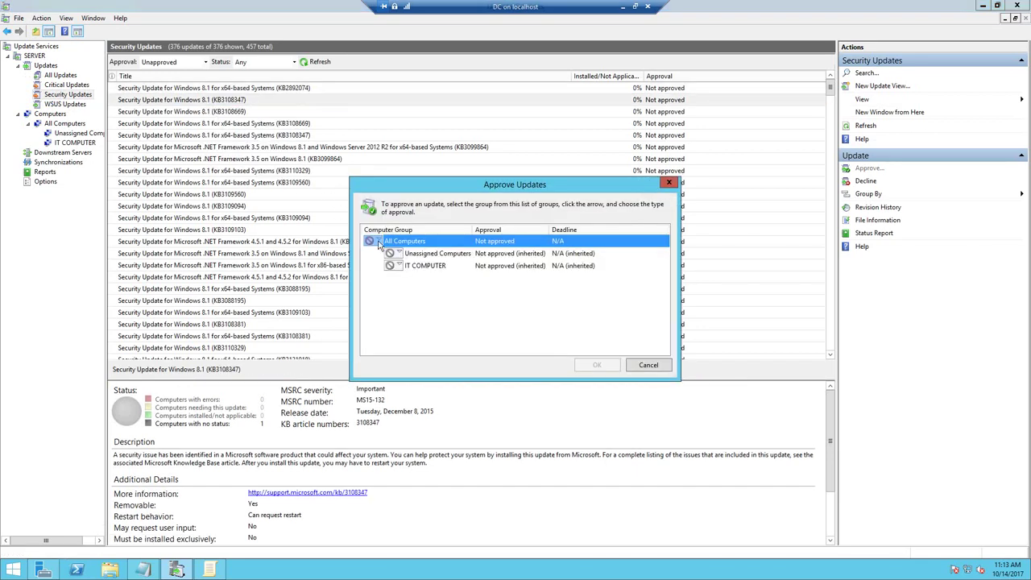
left_click(379, 243)
left_click(388, 258)
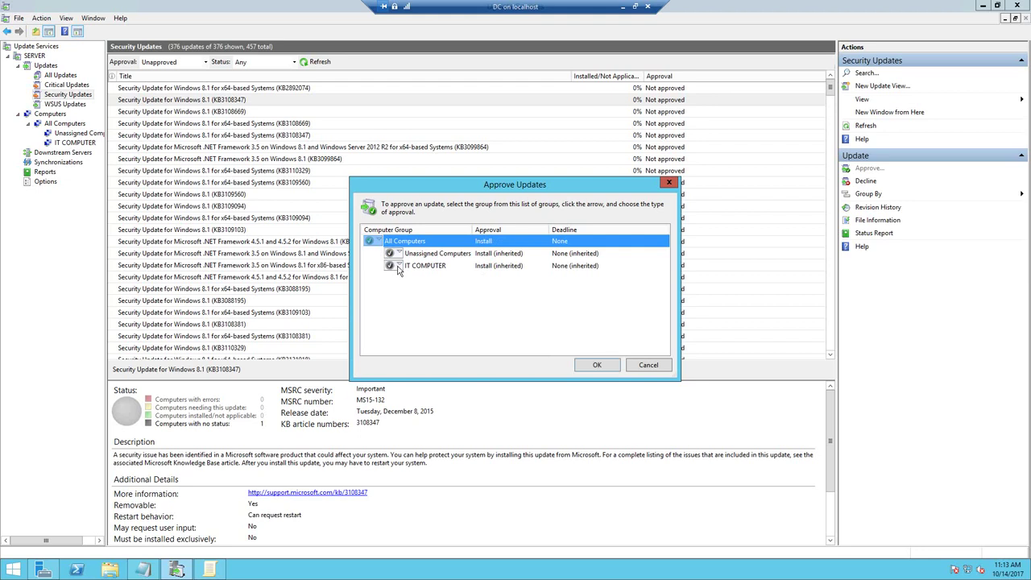
left_click(433, 270)
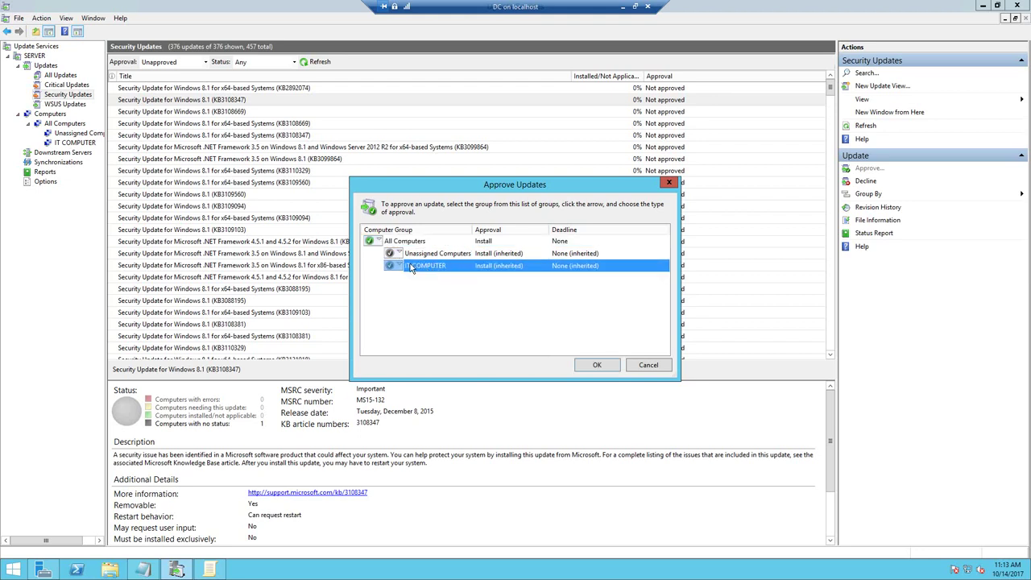
left_click(404, 268)
left_click(411, 278)
left_click(597, 366)
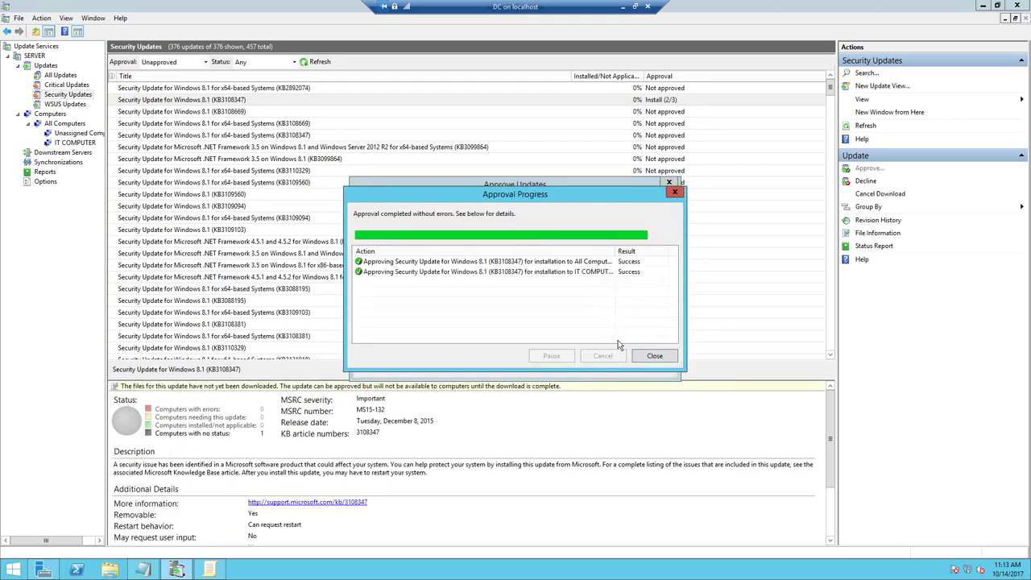
left_click(652, 356)
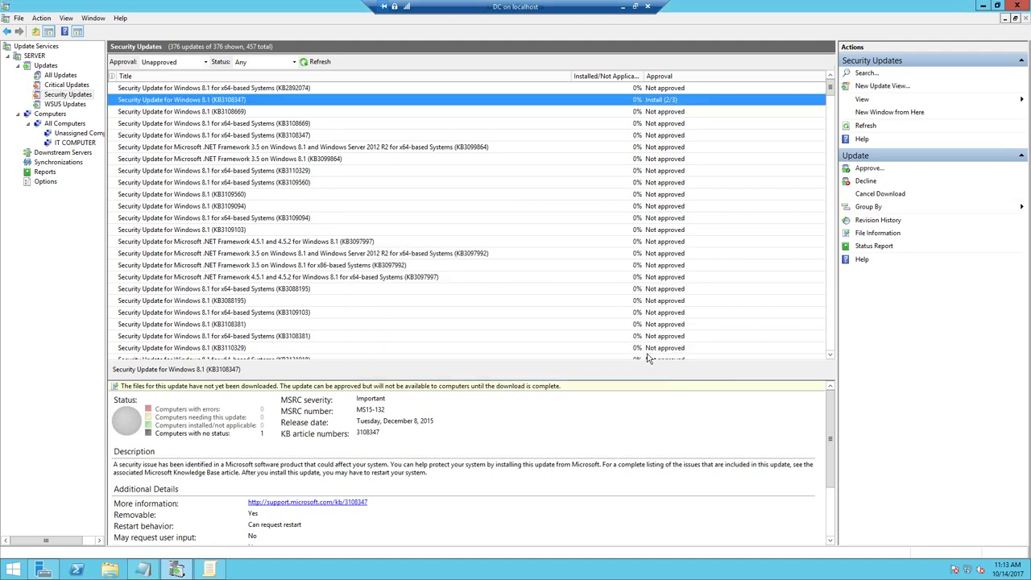
- Approve KB3108669 for install on All Computers and IT COMPUTER
left_click(233, 114)
right_click(235, 114)
left_click(250, 122)
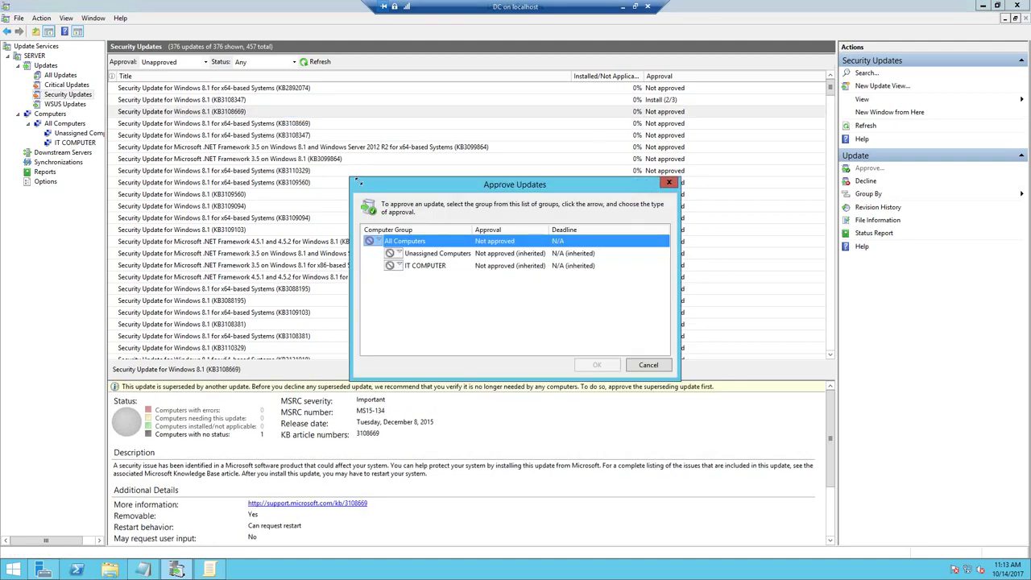
left_click(383, 244)
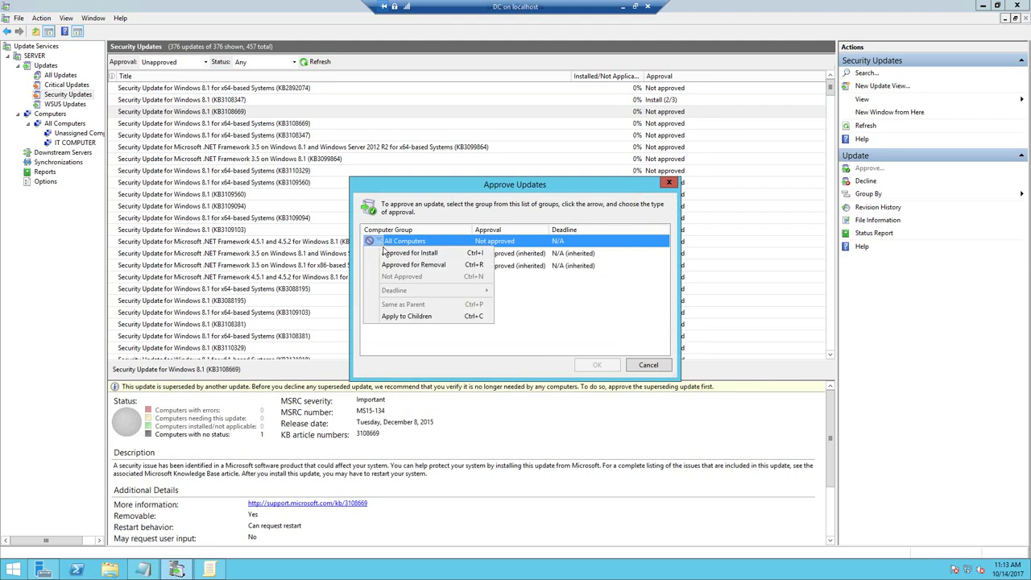
left_click(409, 252)
left_click(395, 266)
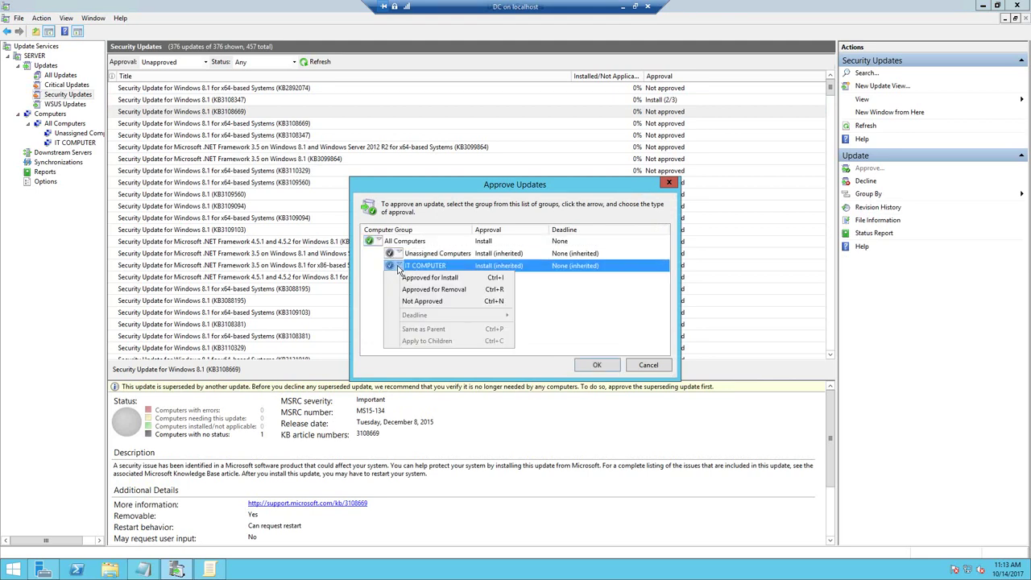
left_click(407, 279)
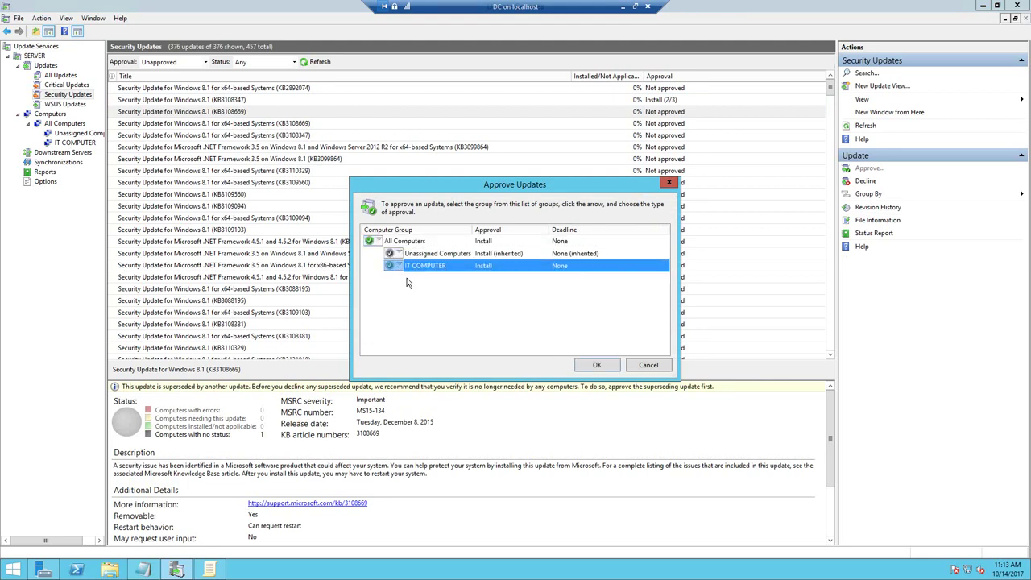
left_click(596, 366)
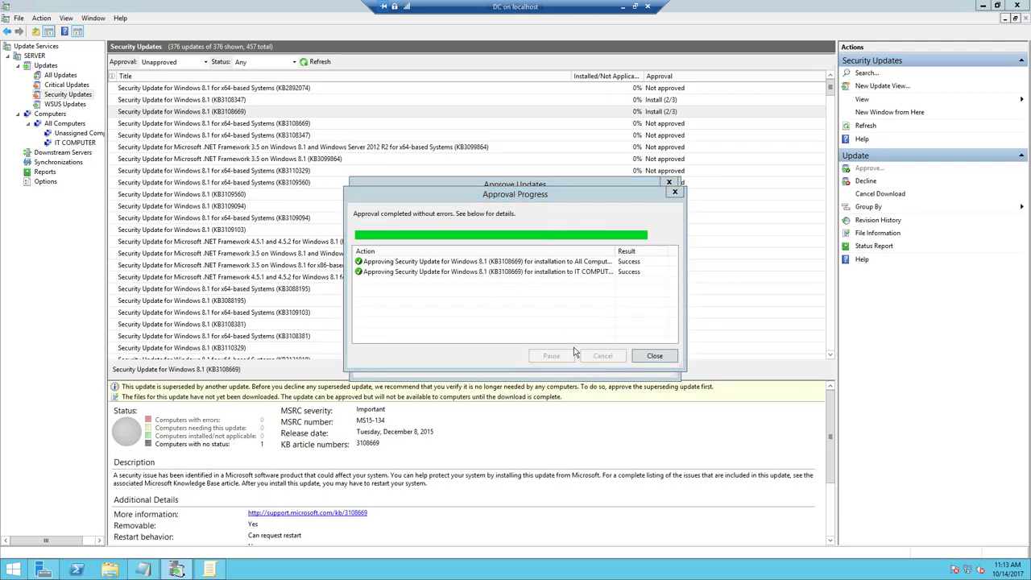
left_click(661, 358)
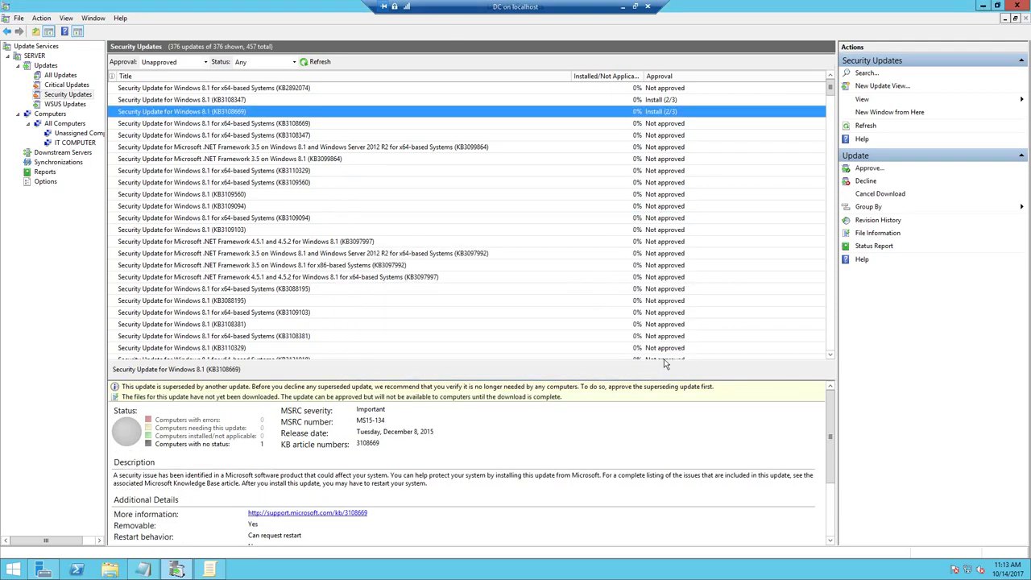
left_click(215, 101)
- Select all 376 security updates and approve them for install on All Computers
key("ctrl+a")
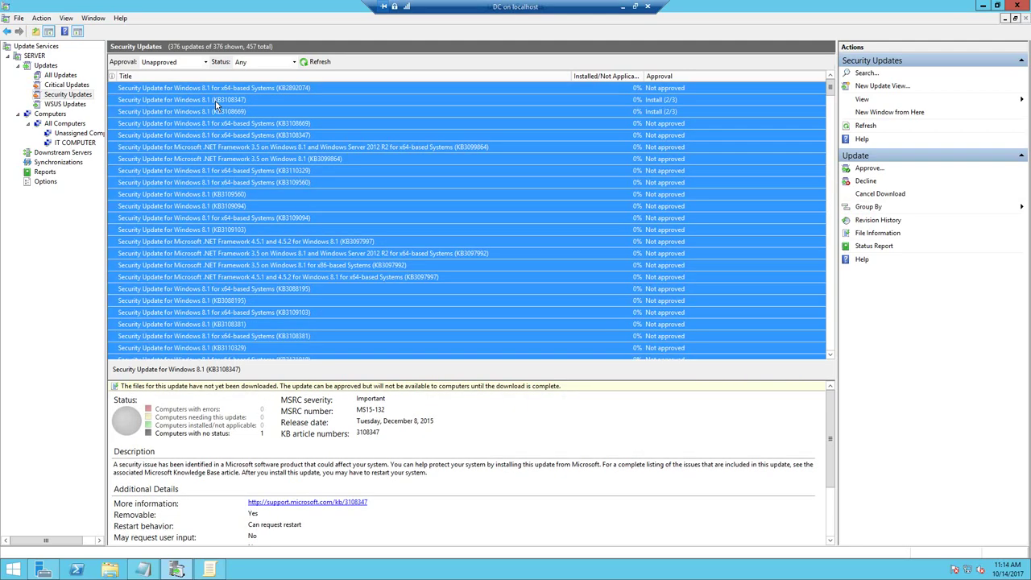
right_click(216, 104)
left_click(228, 110)
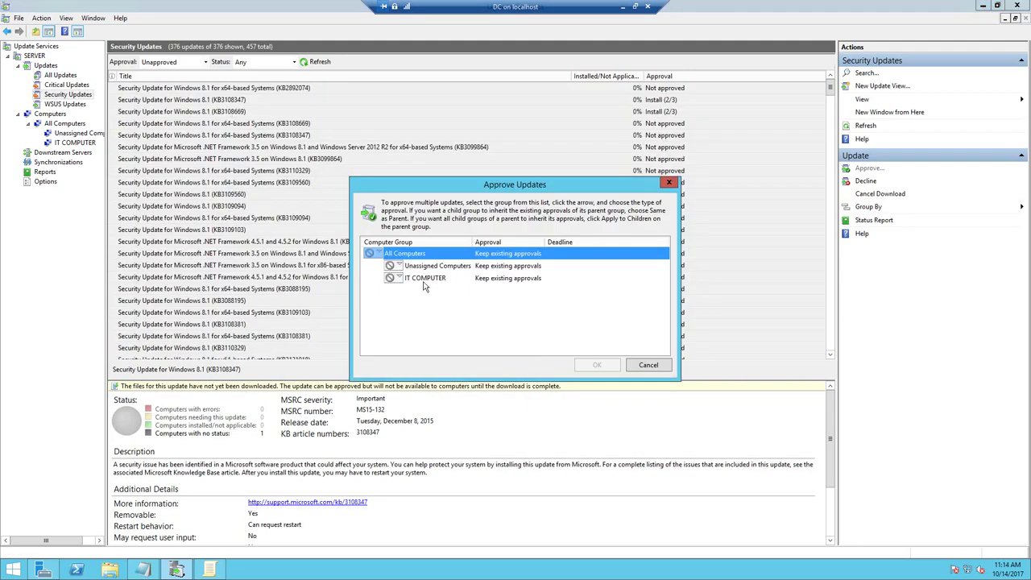
left_click(380, 254)
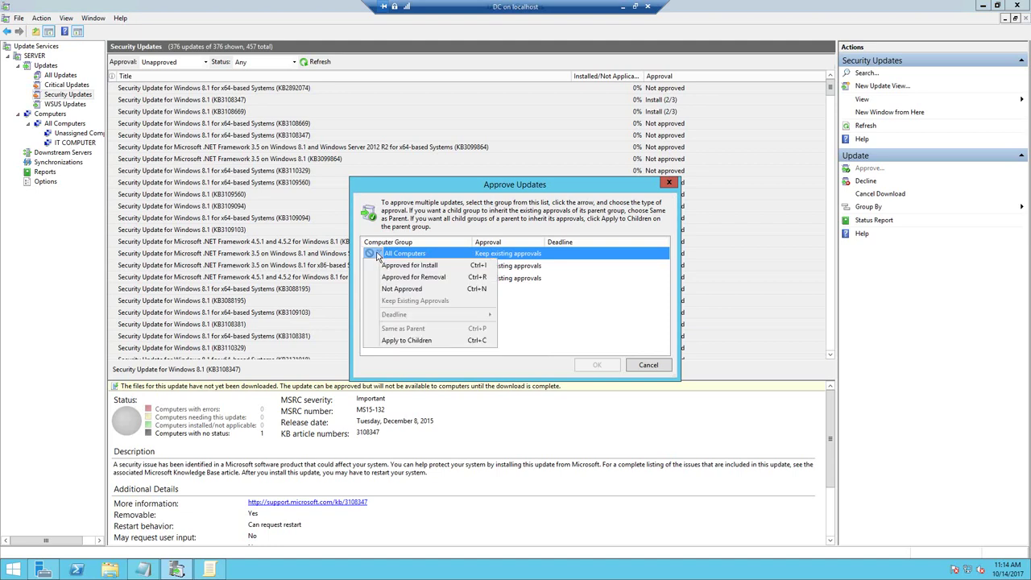
left_click(383, 266)
- Also approve them for install on IT COMPUTER, confirm, then show the Critical Updates list
left_click(392, 279)
left_click(392, 278)
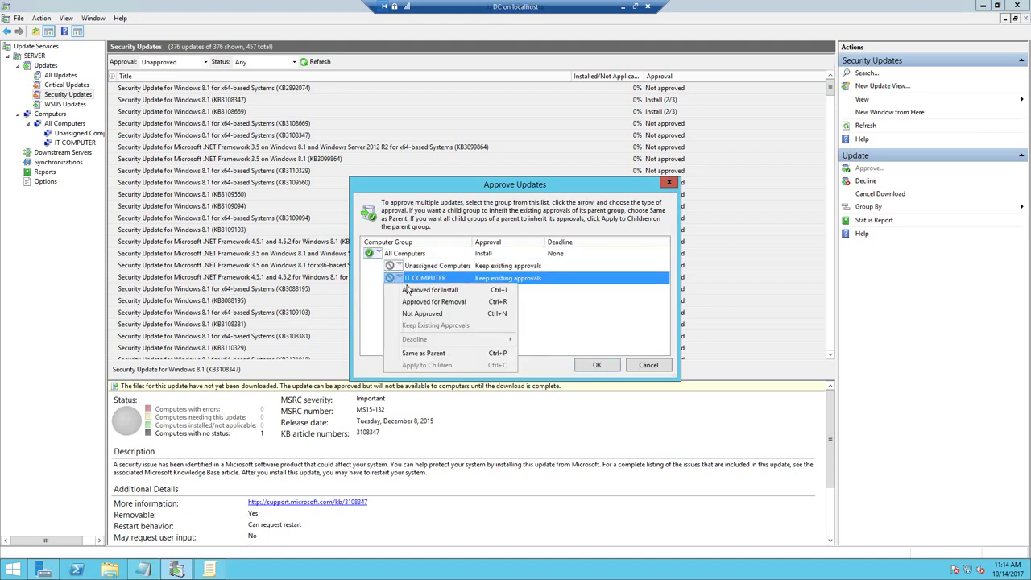
left_click(428, 291)
left_click(595, 365)
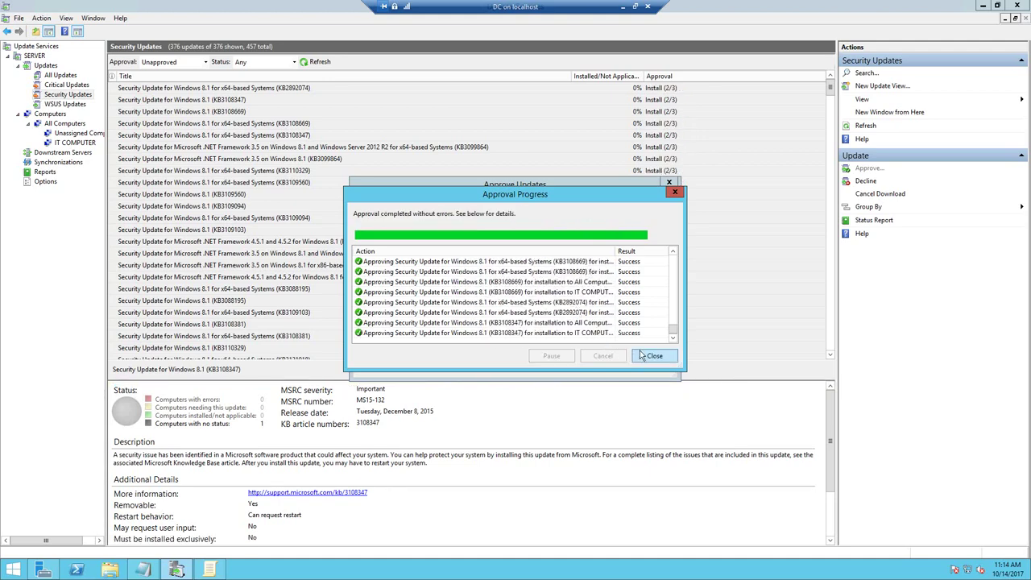
left_click(653, 356)
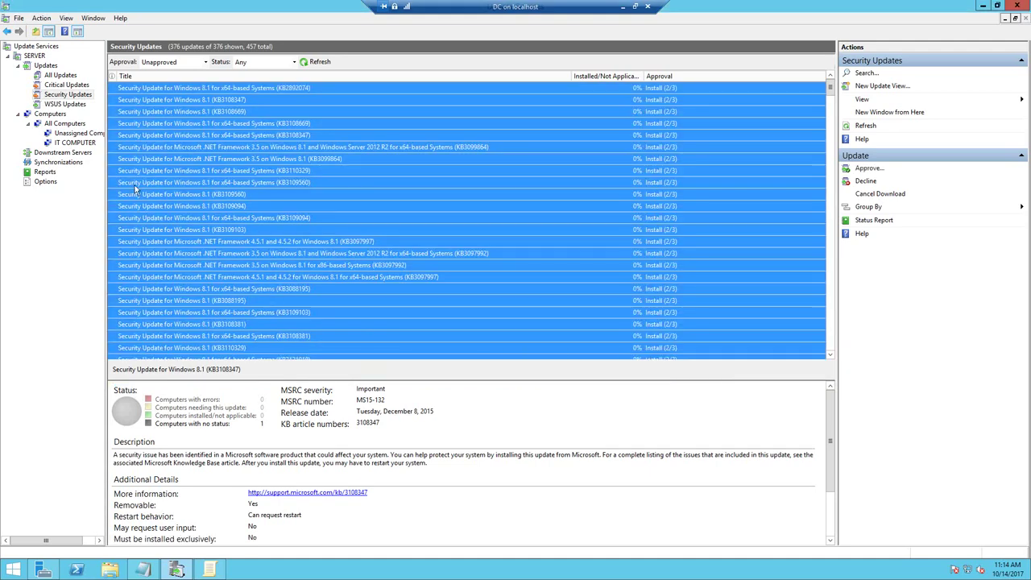
left_click(64, 86)
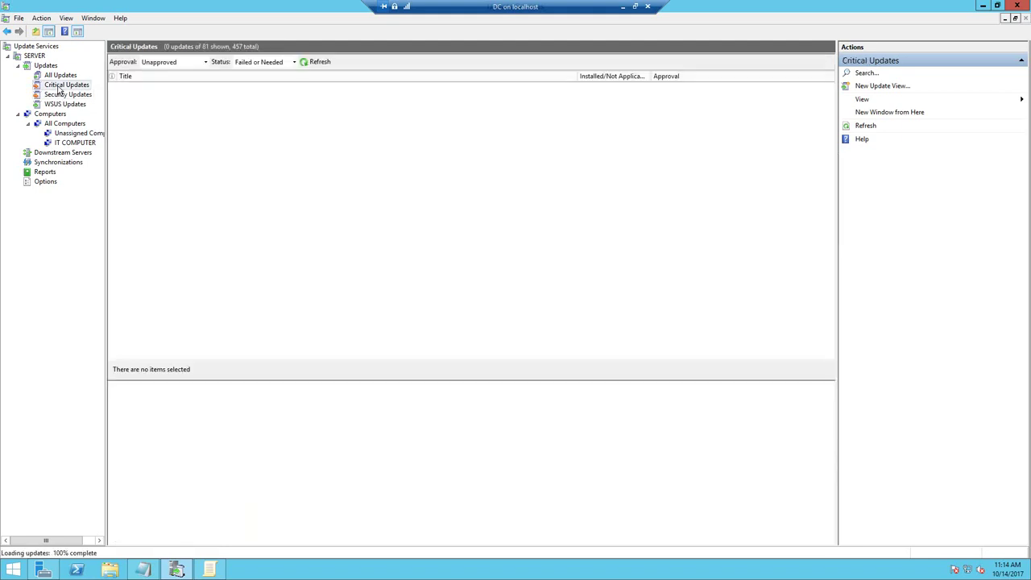
- Refresh the unapproved Critical Updates list and the IT COMPUTER computer list
left_click(184, 64)
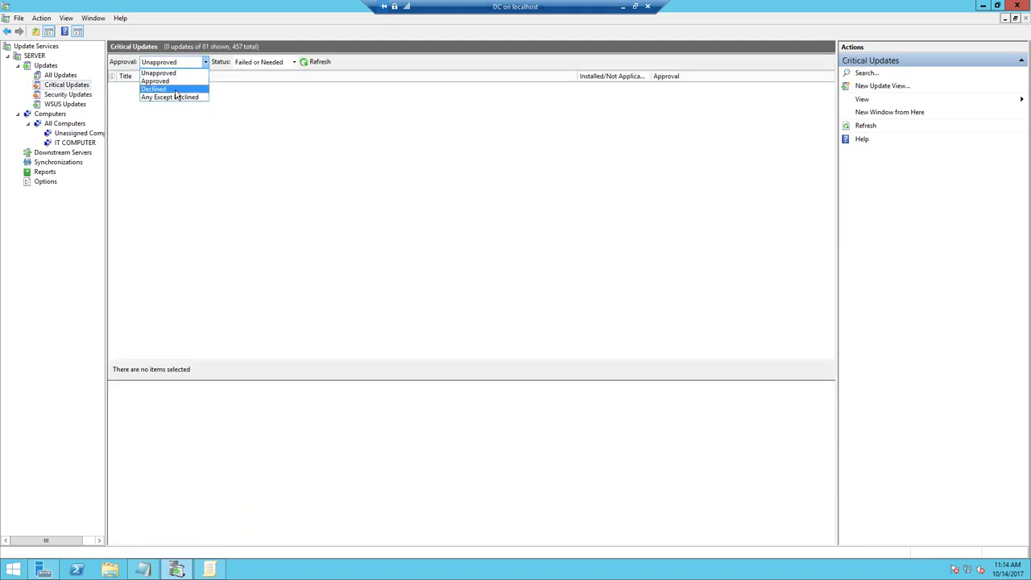
left_click(179, 74)
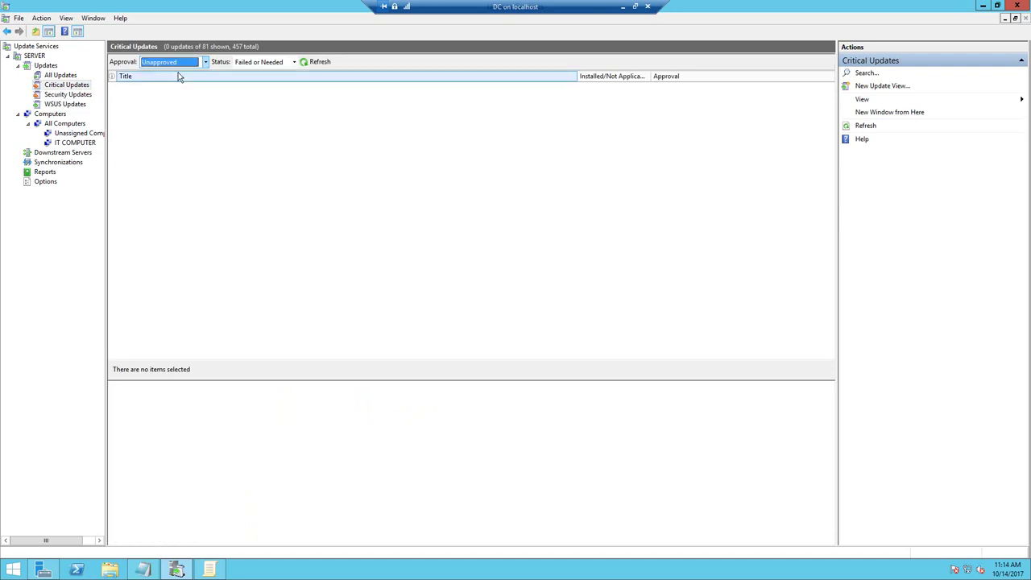
left_click(318, 63)
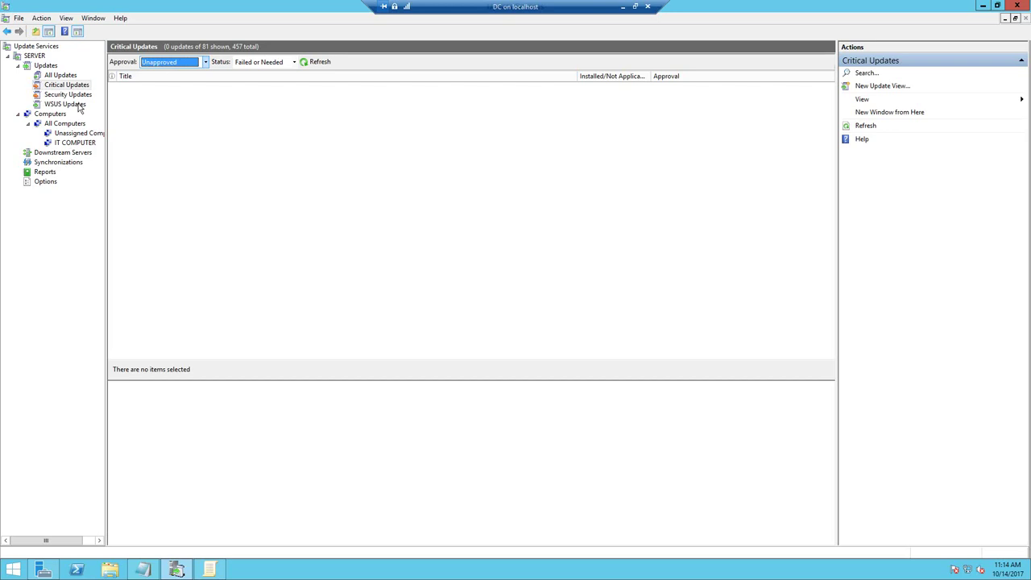
left_click(80, 142)
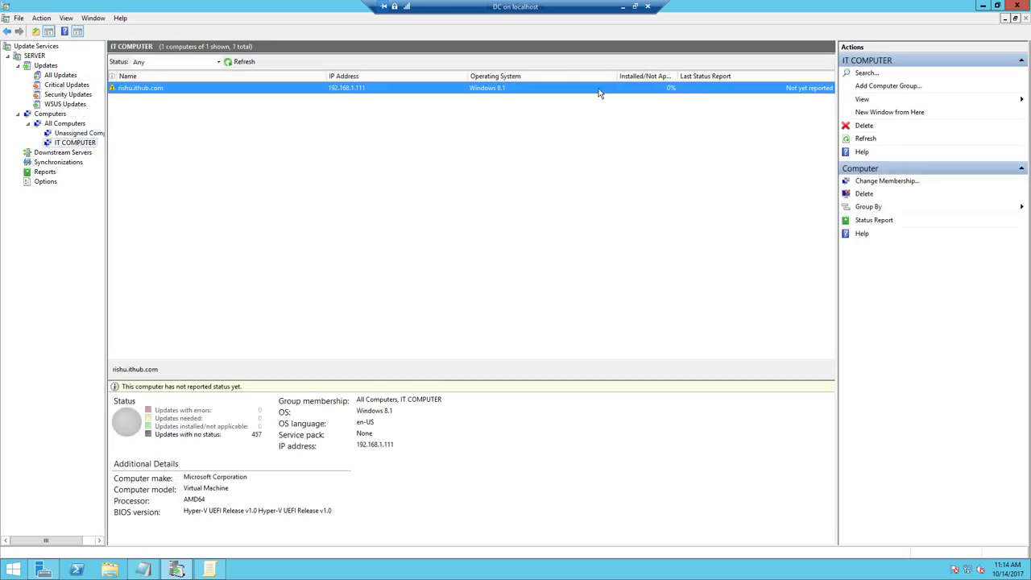
left_click(232, 62)
- Try the 'Updates with no status' report, dismiss Feature Unavailable, and return to the overview
left_click(219, 436)
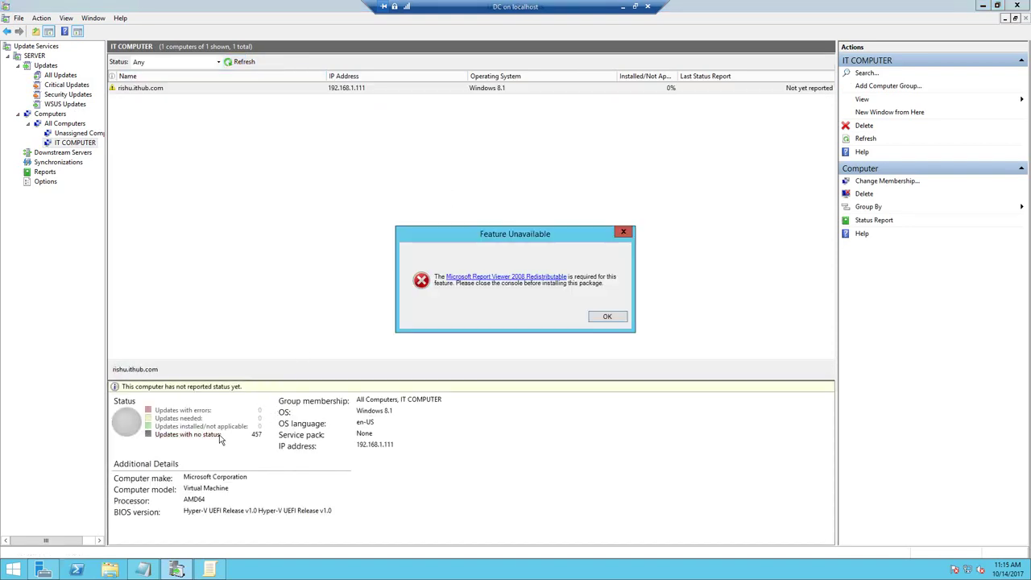
left_click(607, 317)
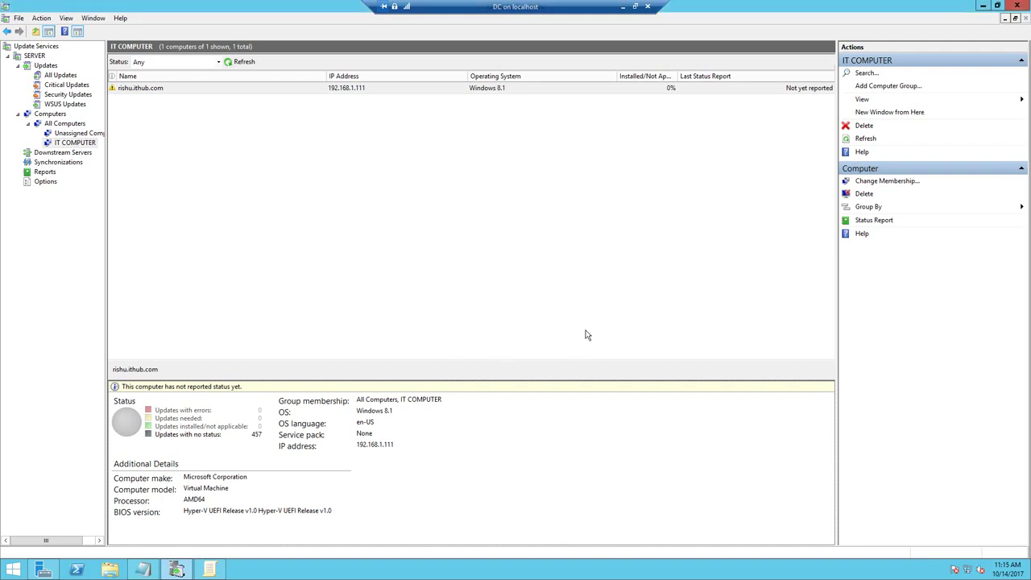
left_click(54, 46)
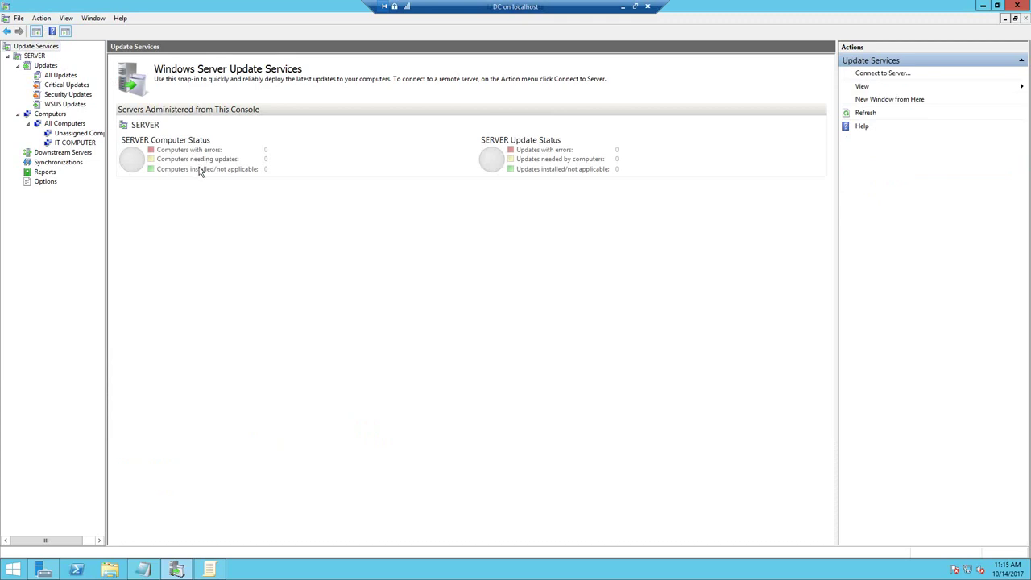
- List all 80 unapproved updates, select them all, and start the approval
left_click(41, 66)
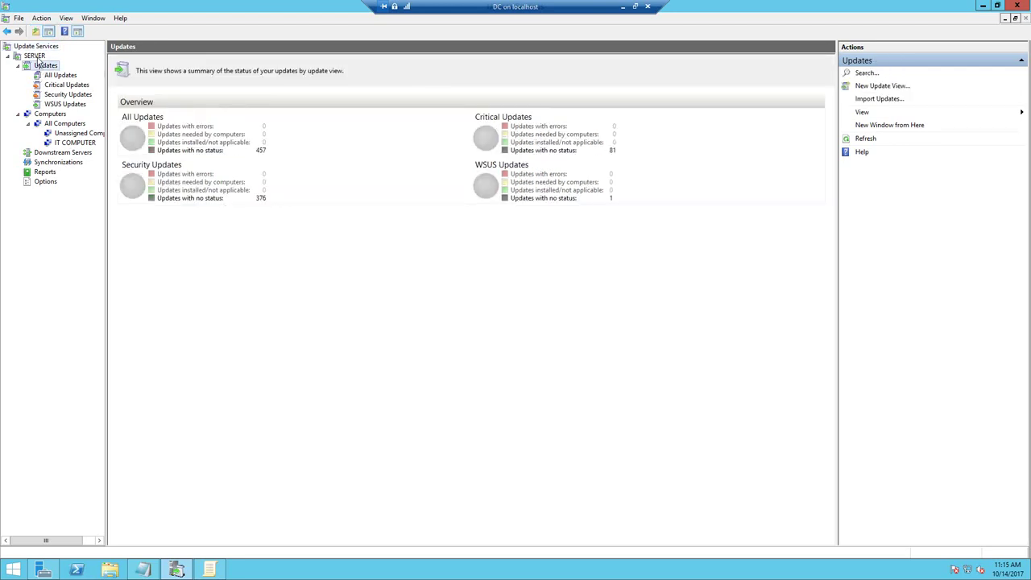
left_click(35, 55)
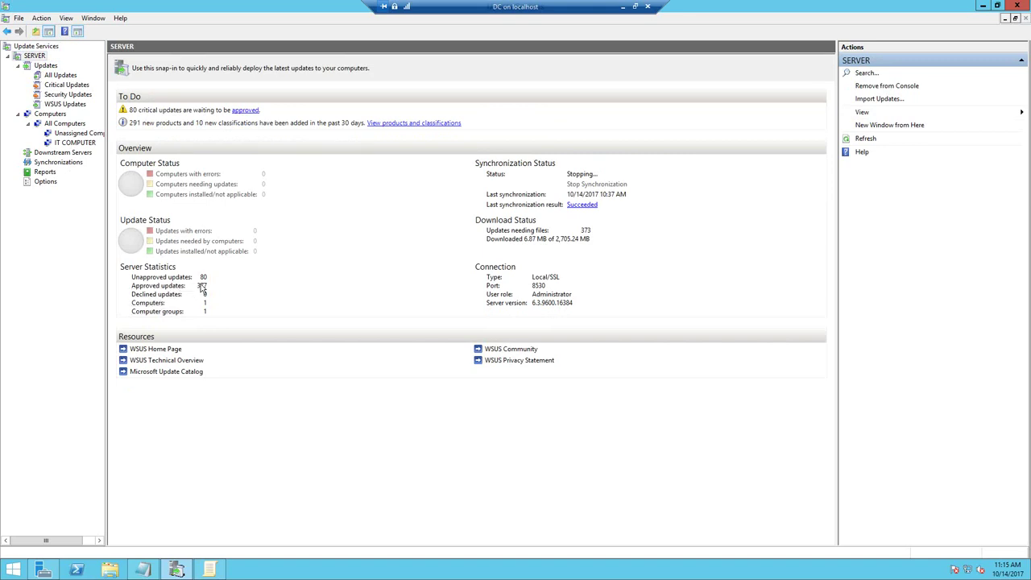
left_click(178, 278)
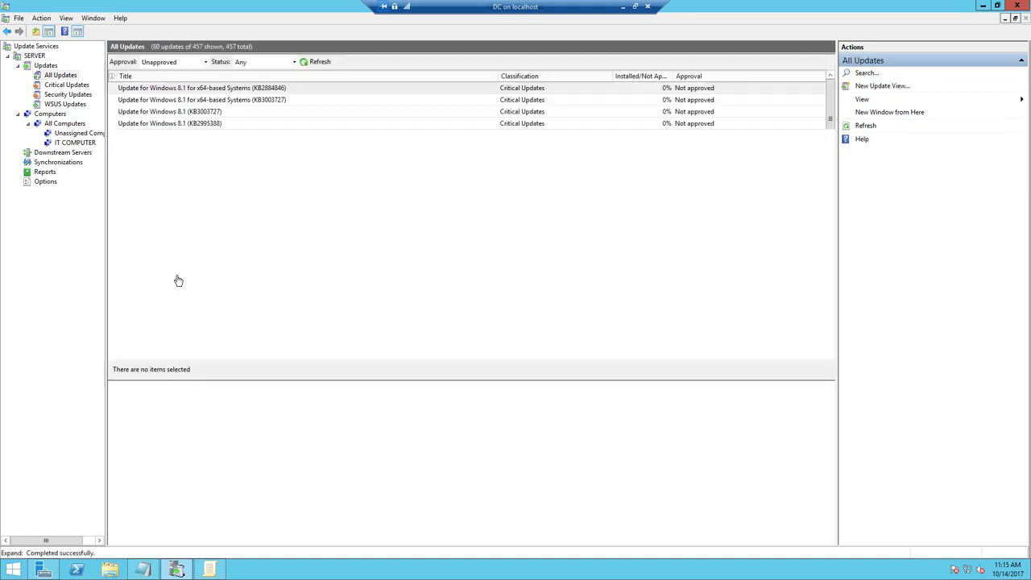
left_click(180, 90)
key("ctrl+a")
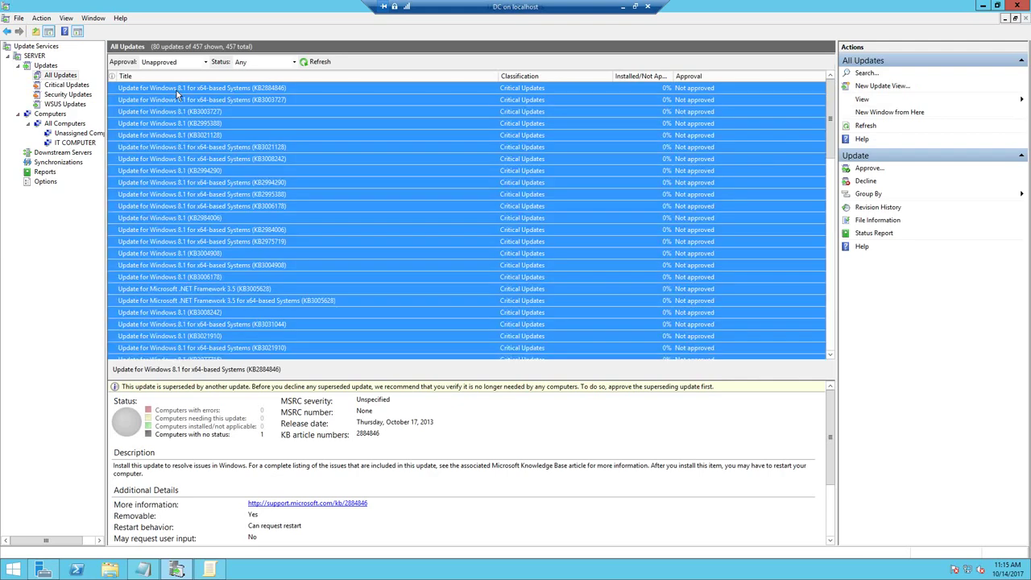
right_click(191, 94)
left_click(203, 97)
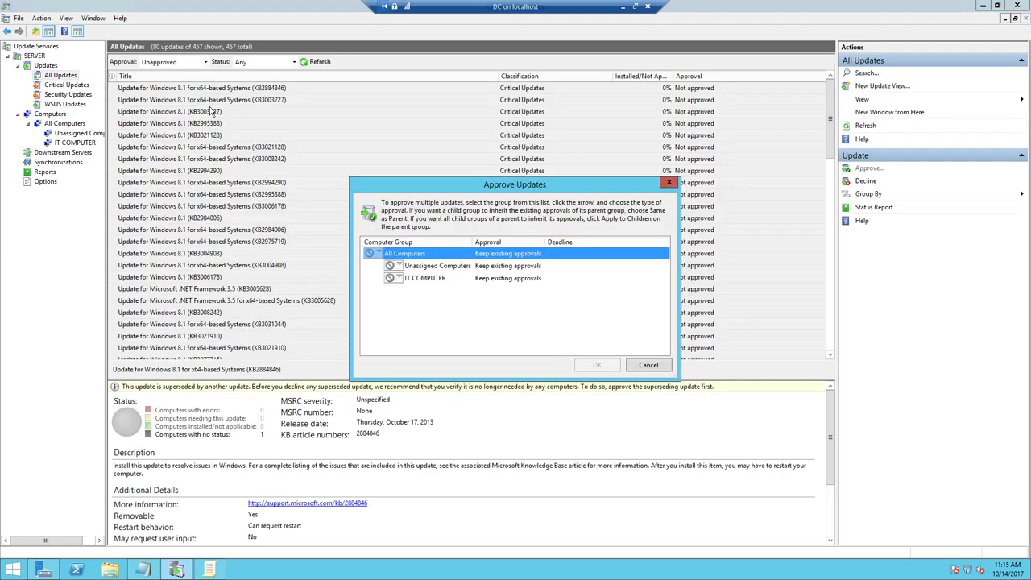
- Set All Computers and IT COMPUTER to Approved for Install, then return to the Updates summary
left_click(374, 254)
left_click(407, 266)
left_click(393, 279)
left_click(392, 278)
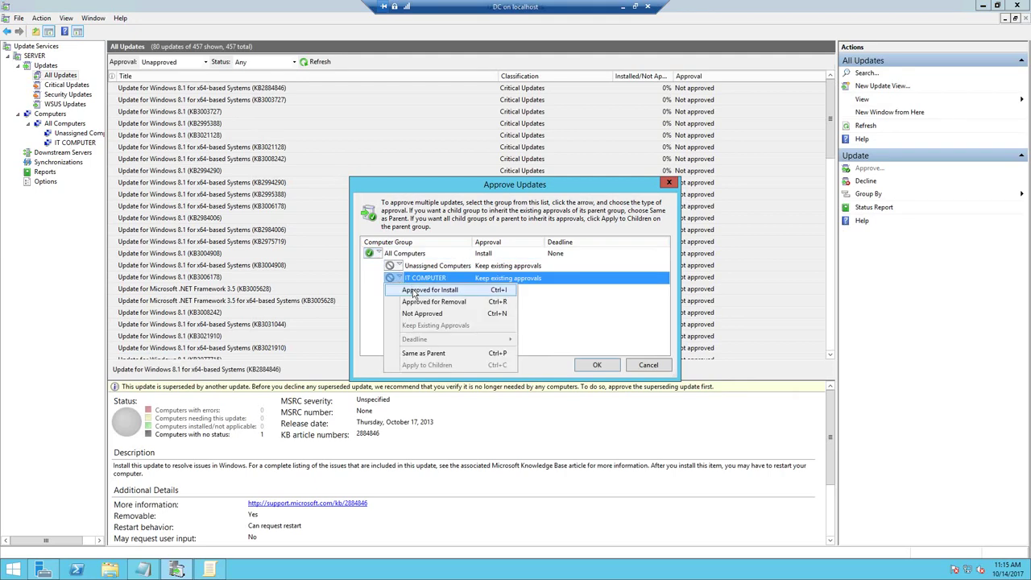
left_click(414, 290)
left_click(596, 365)
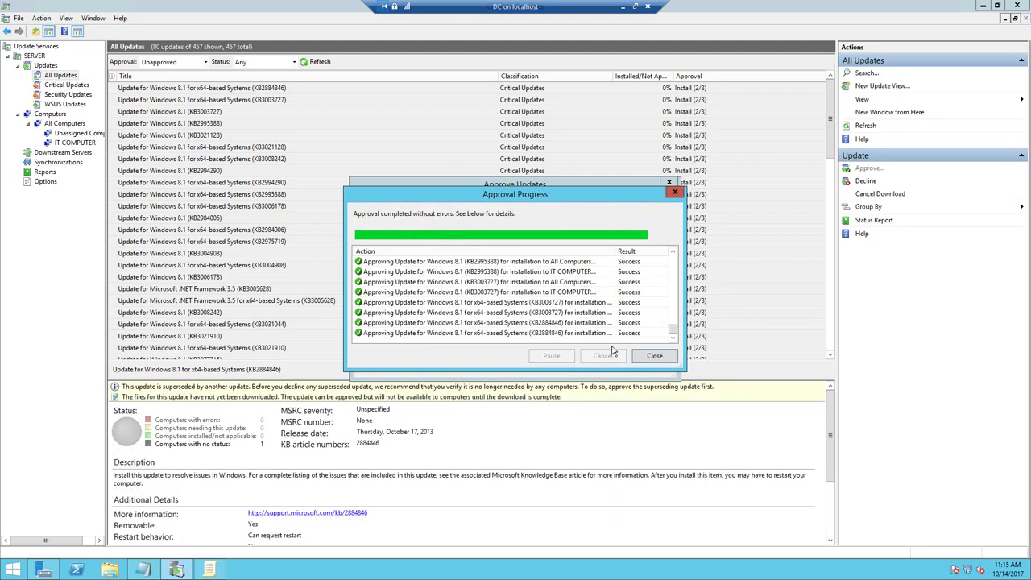
left_click(652, 356)
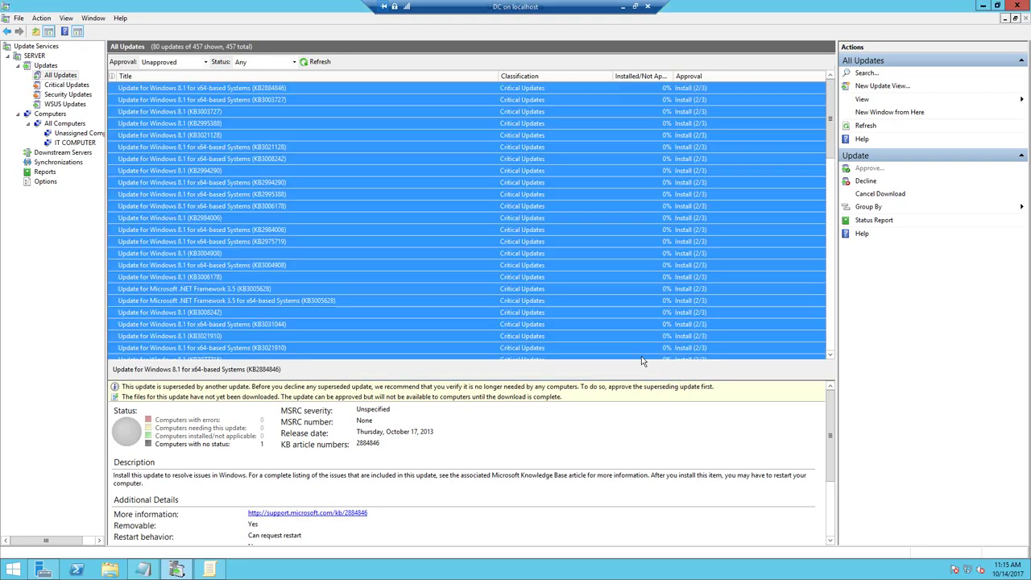
left_click(58, 75)
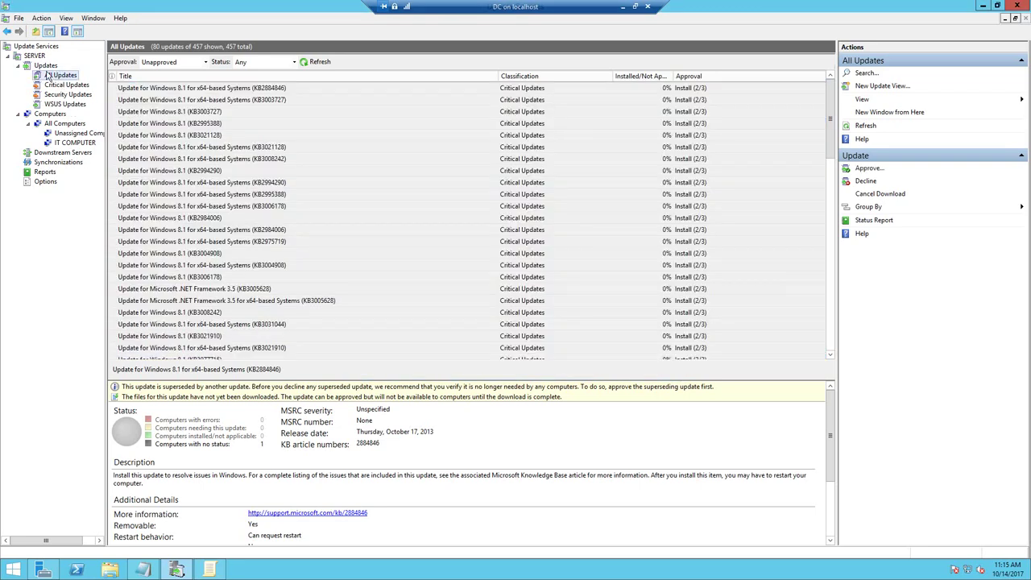
left_click(46, 65)
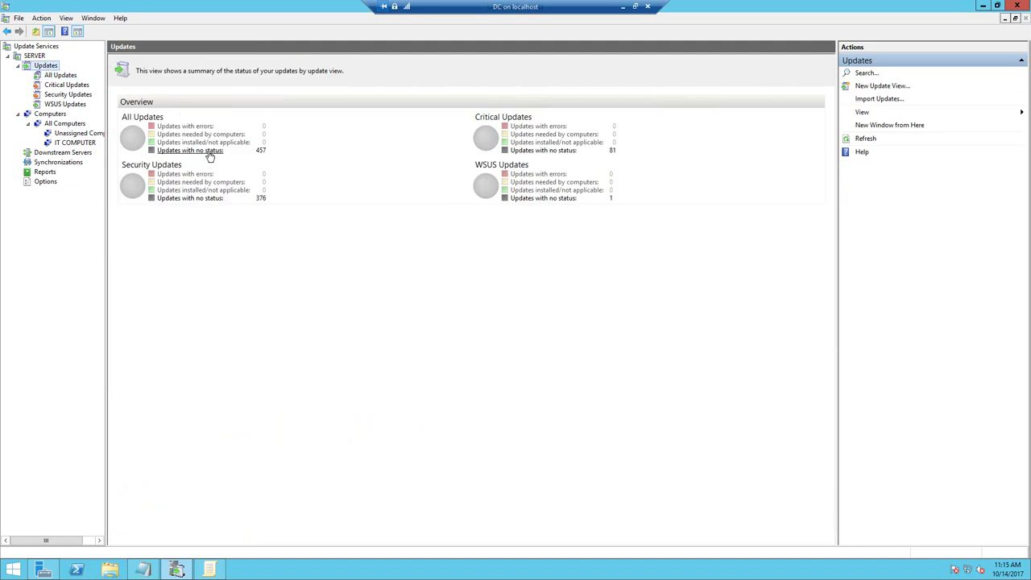
- List the 81 critical updates with no status, select them all, and start approving
left_click(554, 156)
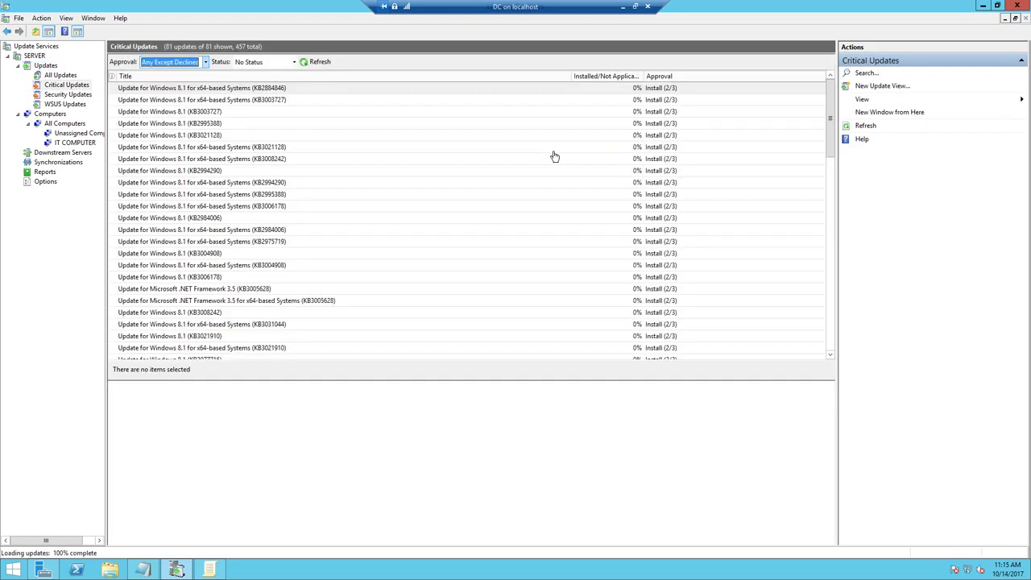
left_click(240, 92)
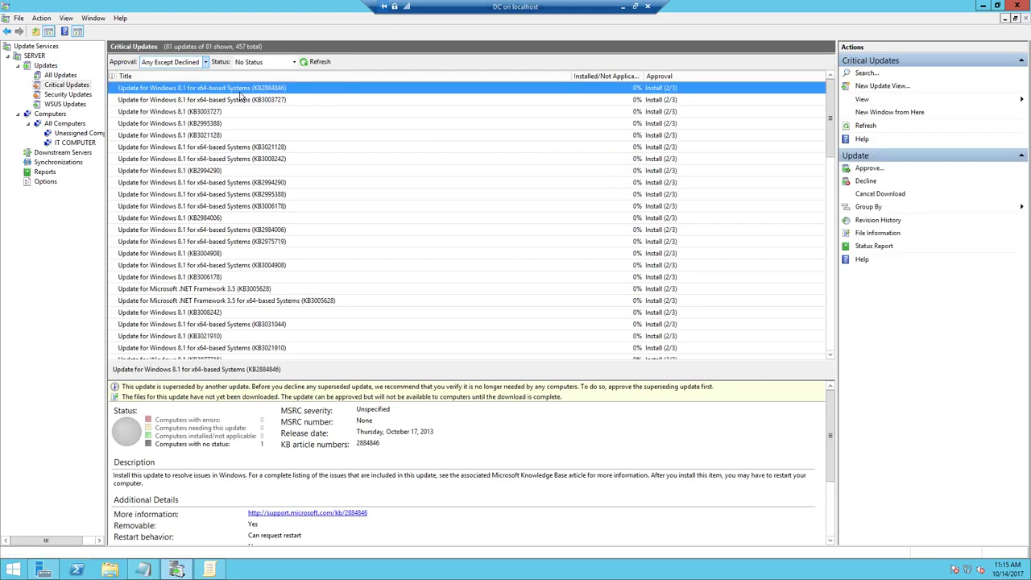
key("ctrl+a")
right_click(239, 95)
left_click(253, 100)
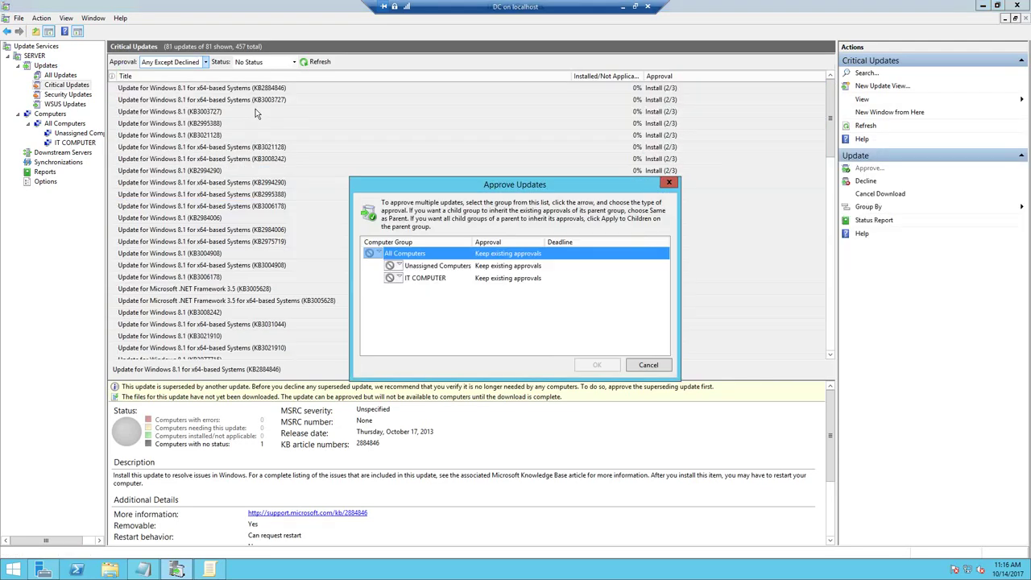
- Set All Computers and IT COMPUTER to Approved for Install, then return to the Updates summary
left_click(376, 256)
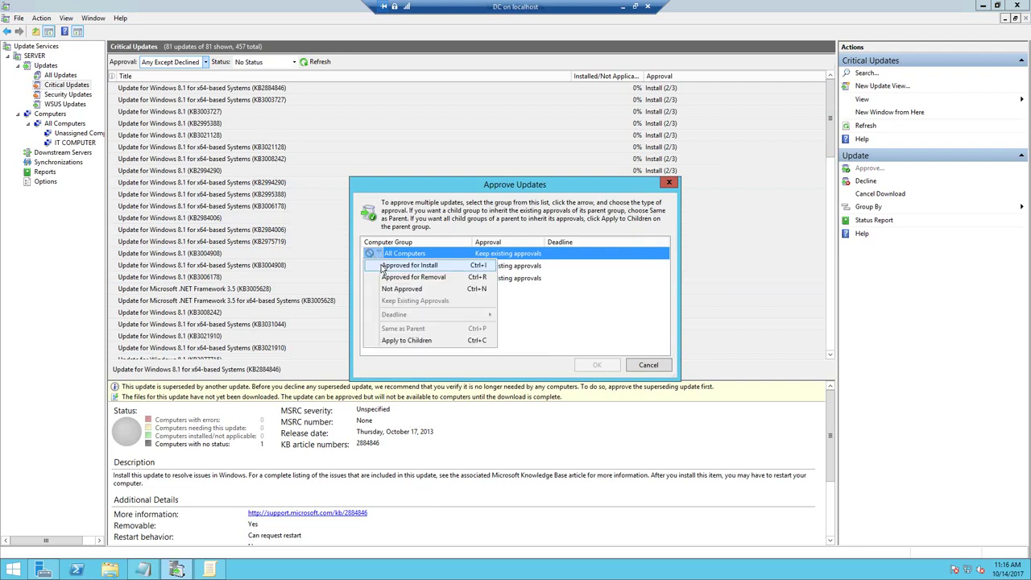
left_click(409, 265)
left_click(392, 277)
left_click(419, 290)
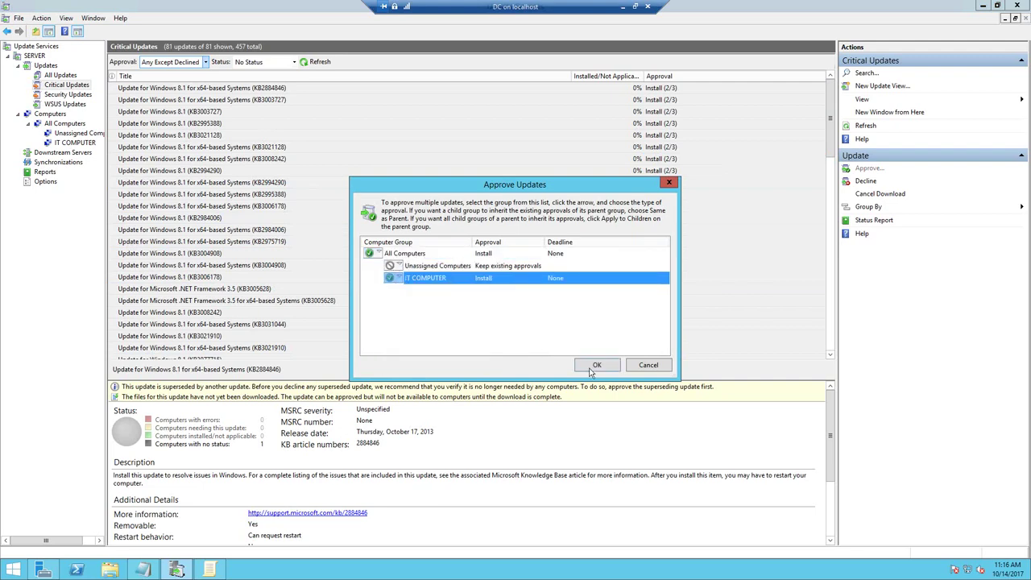
left_click(596, 366)
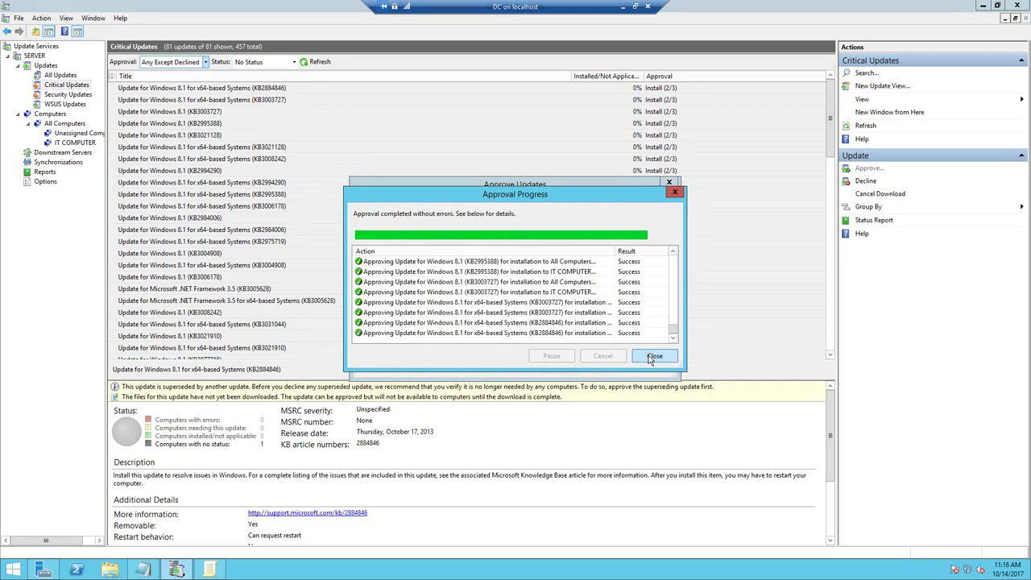
left_click(652, 357)
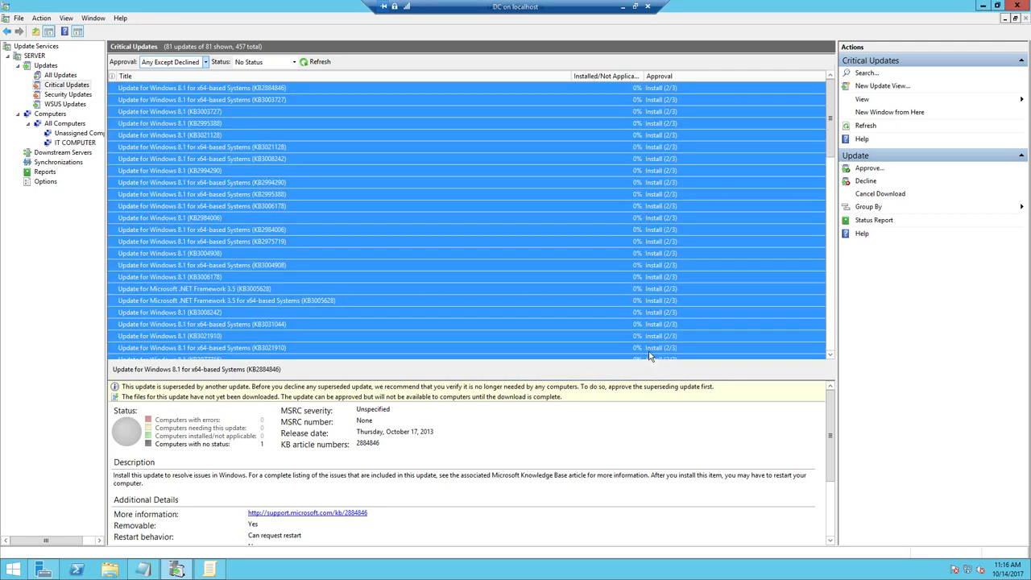
left_click(65, 75)
left_click(54, 66)
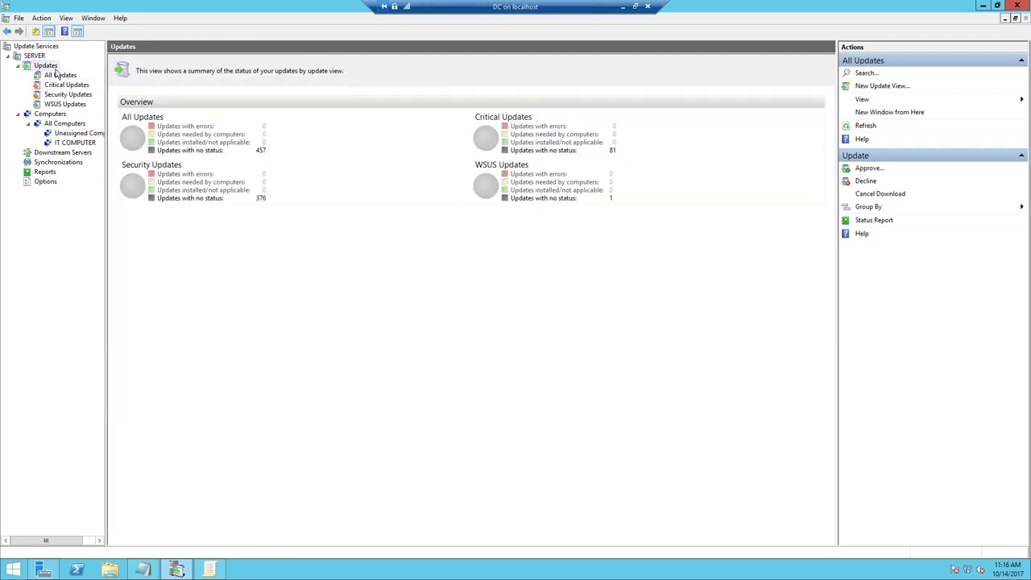
- Open the approval settings of the lone WSUS update with no status
left_click(545, 202)
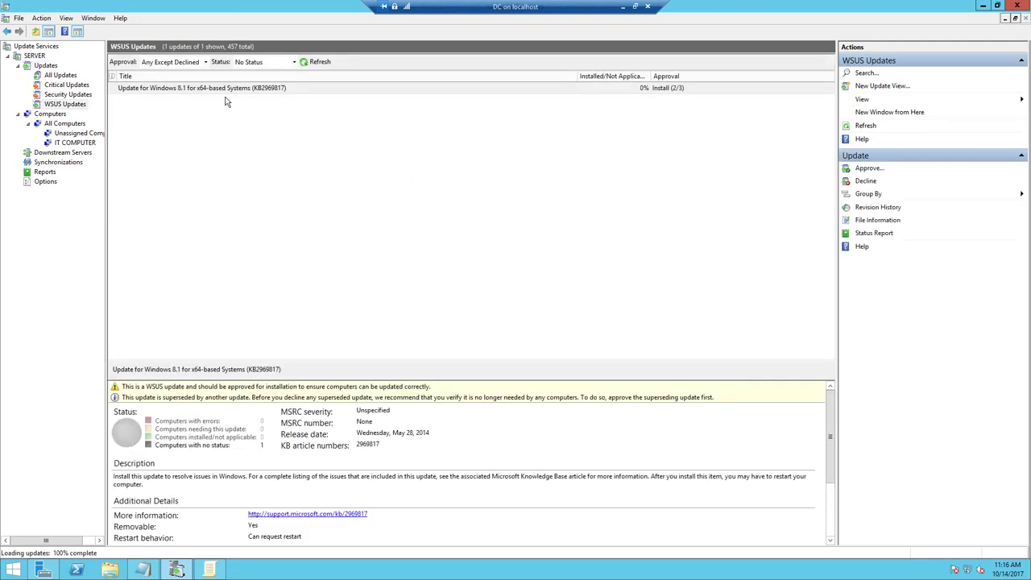
right_click(218, 88)
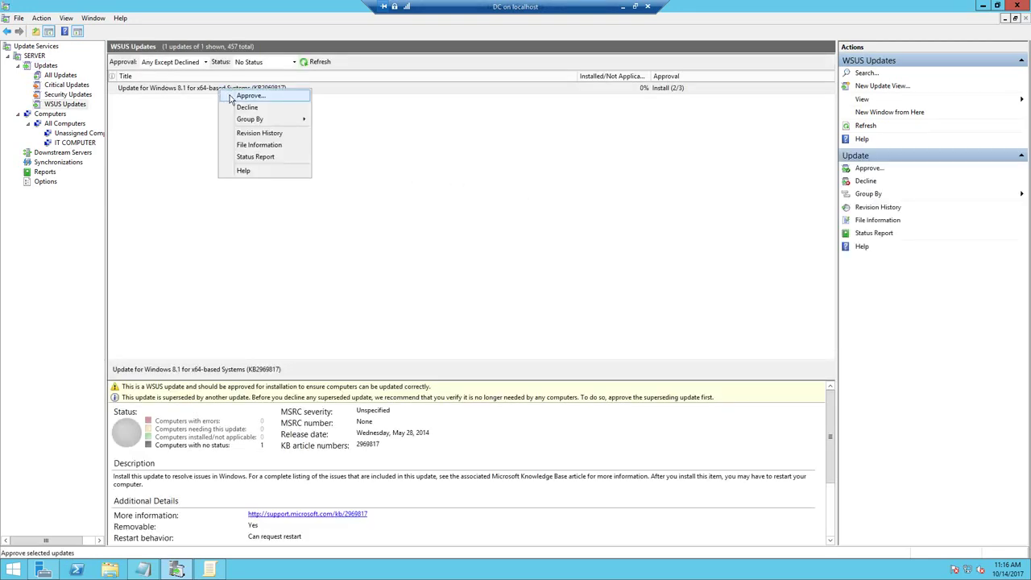
left_click(246, 95)
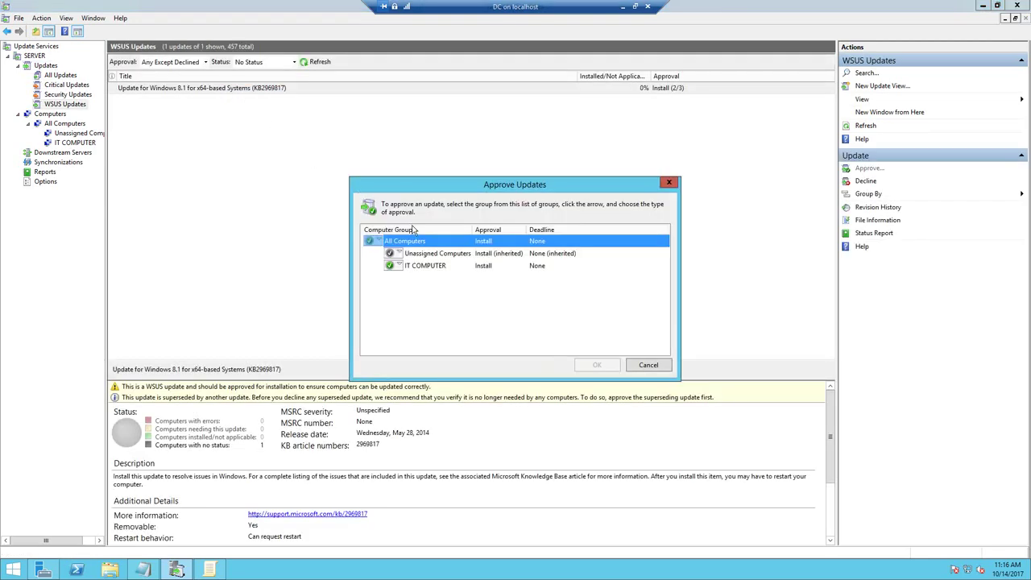
- Cancel without changes, view the IT COMPUTER client, and switch to Group Policy Management Editor
left_click(648, 365)
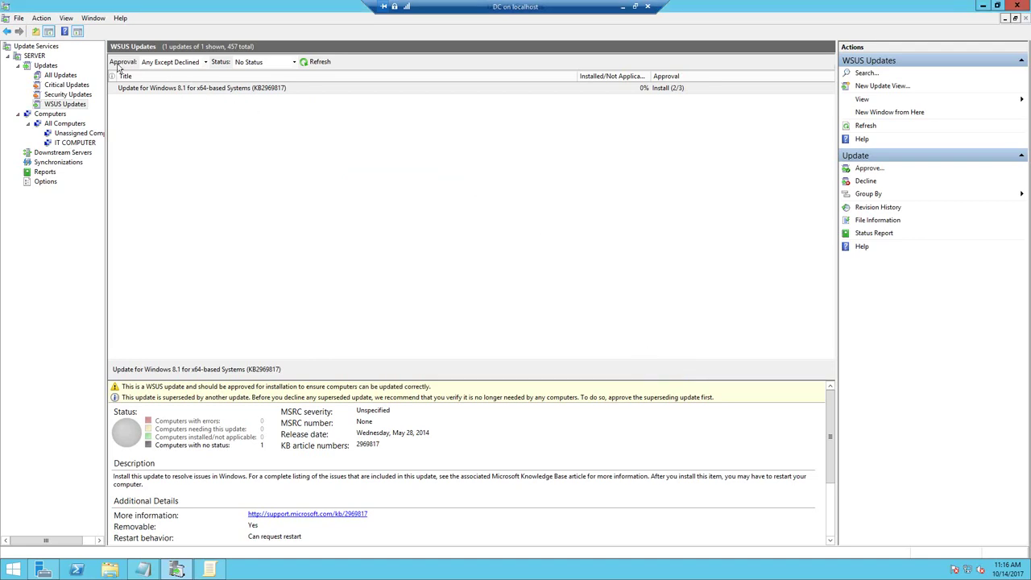
left_click(71, 141)
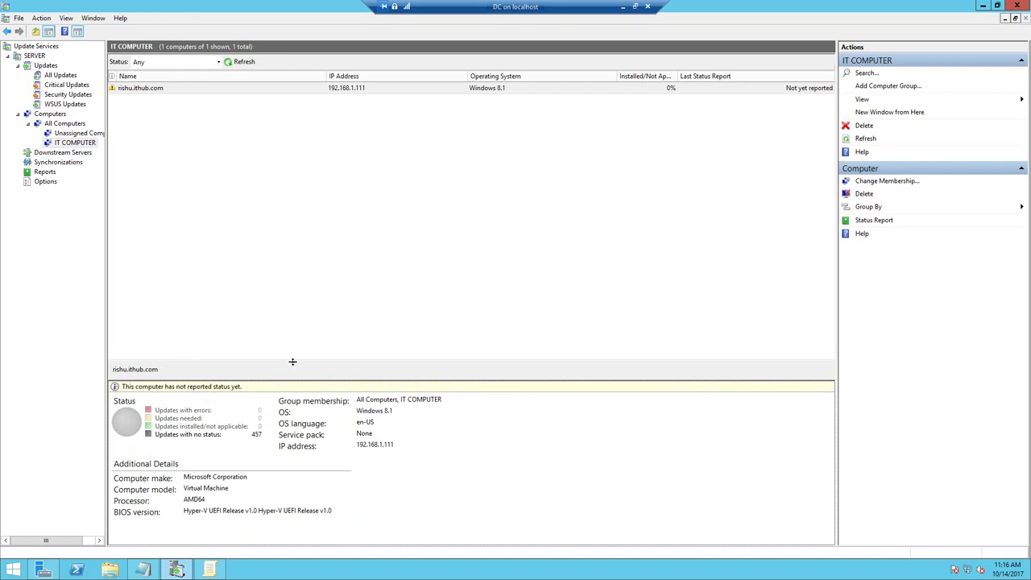
left_click(209, 570)
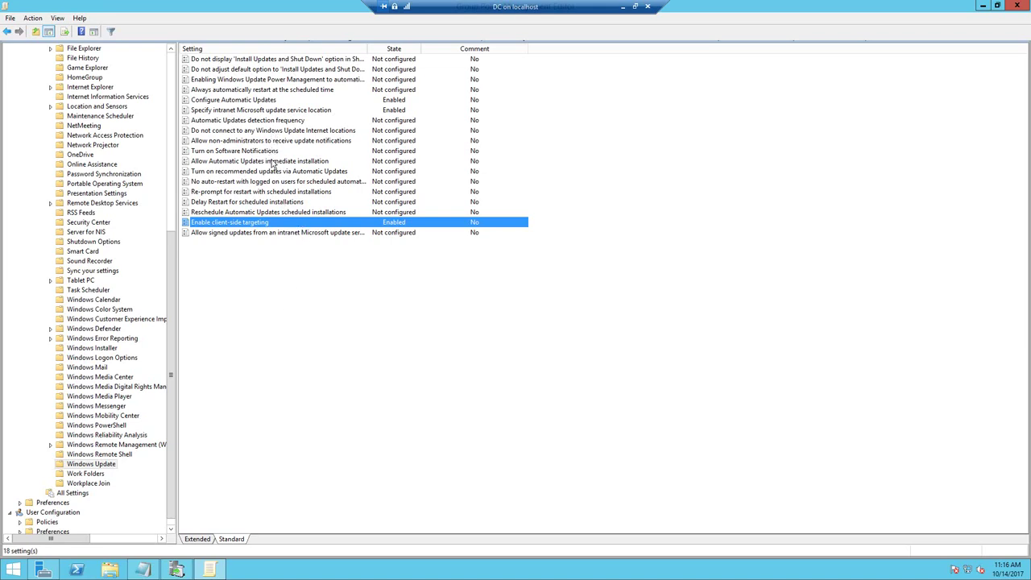
- Set 'Allow Automatic Updates immediate installation' to Enabled and apply it
left_click(274, 202)
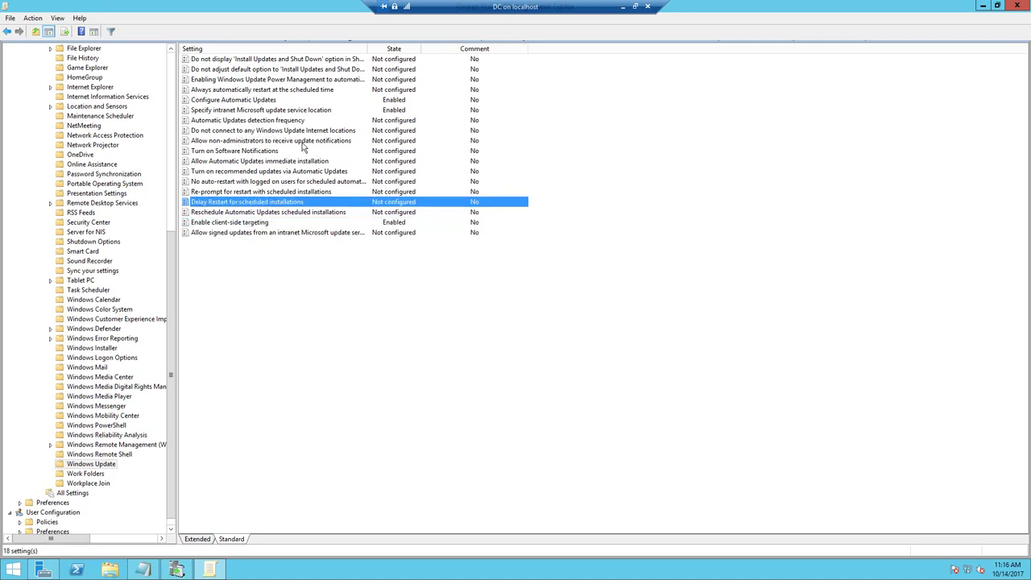
double_click(300, 162)
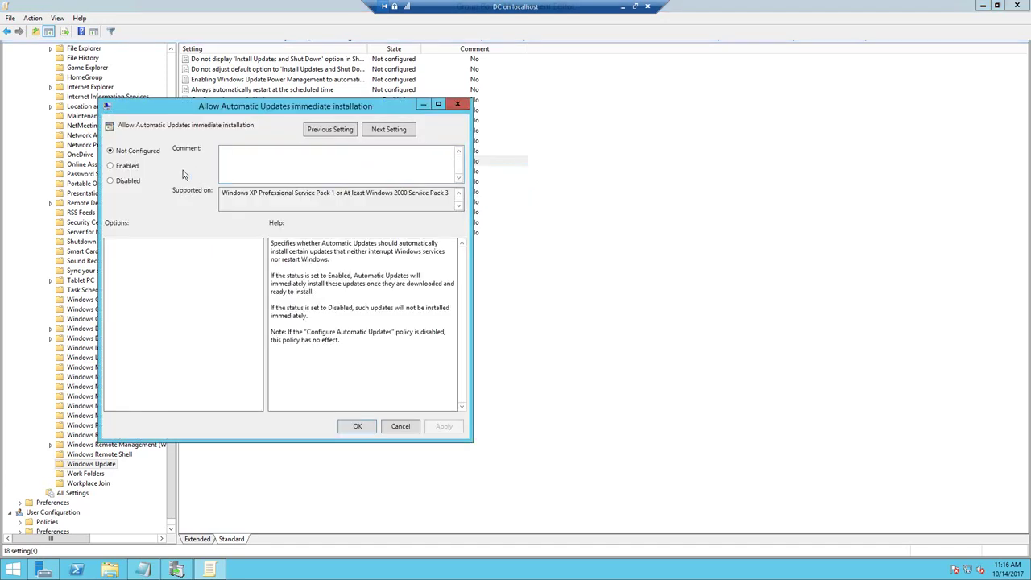
left_click(129, 170)
left_click(437, 426)
left_click(348, 426)
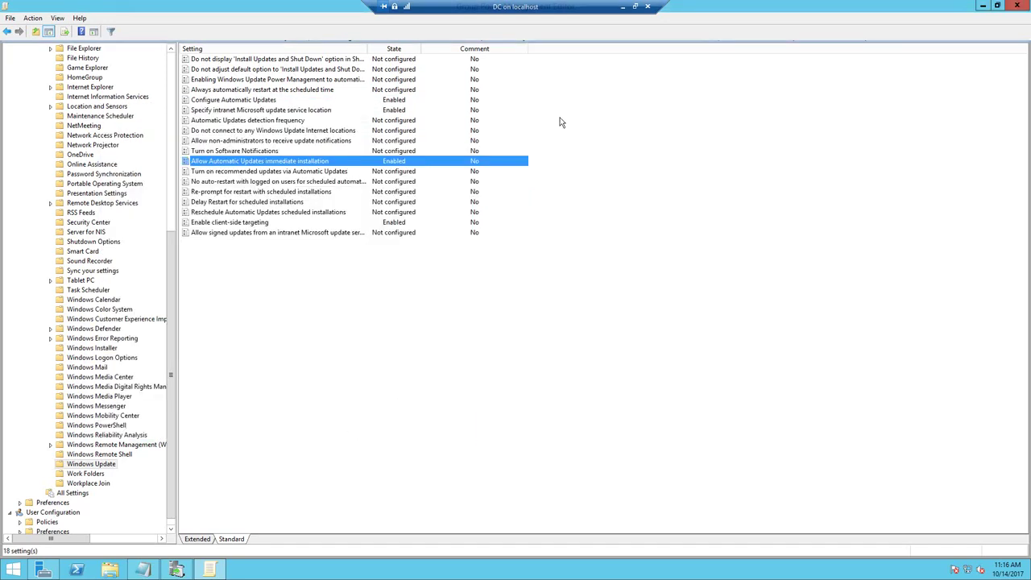
- Run GPUPDATE /FORCE in an administrator Command Prompt on the server, then close it
key("super+r")
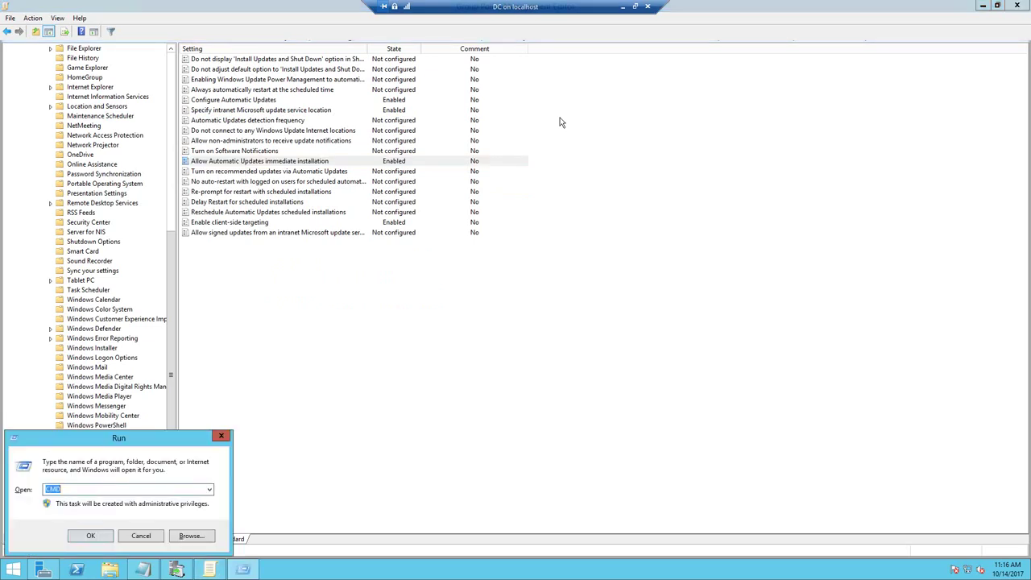
key("Return")
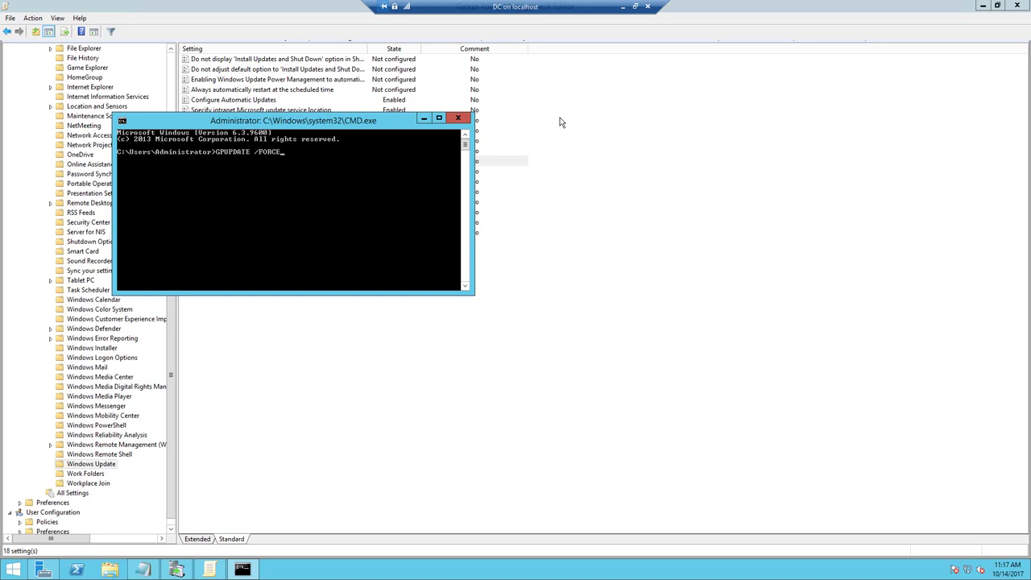
key("Return")
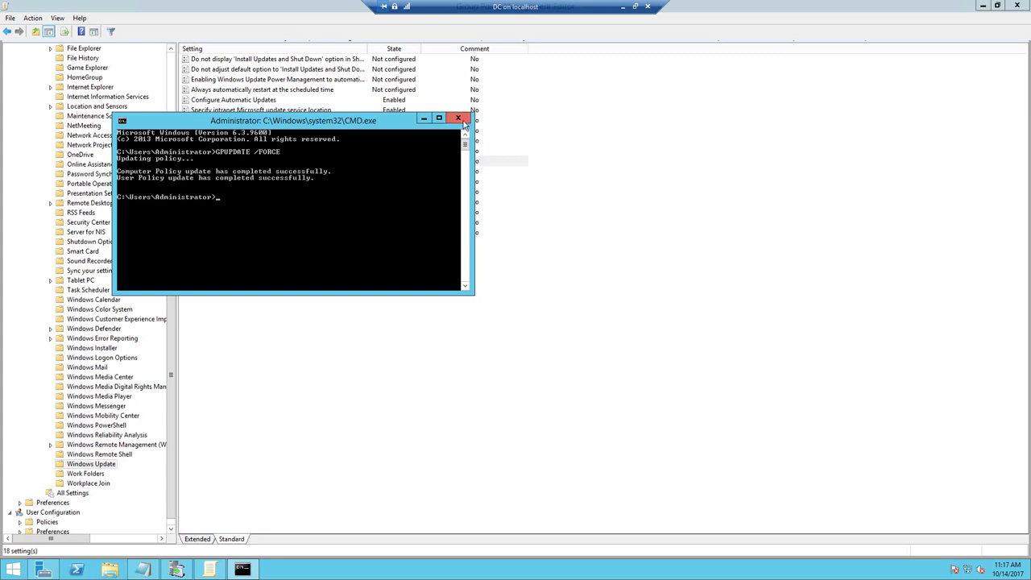
left_click(464, 121)
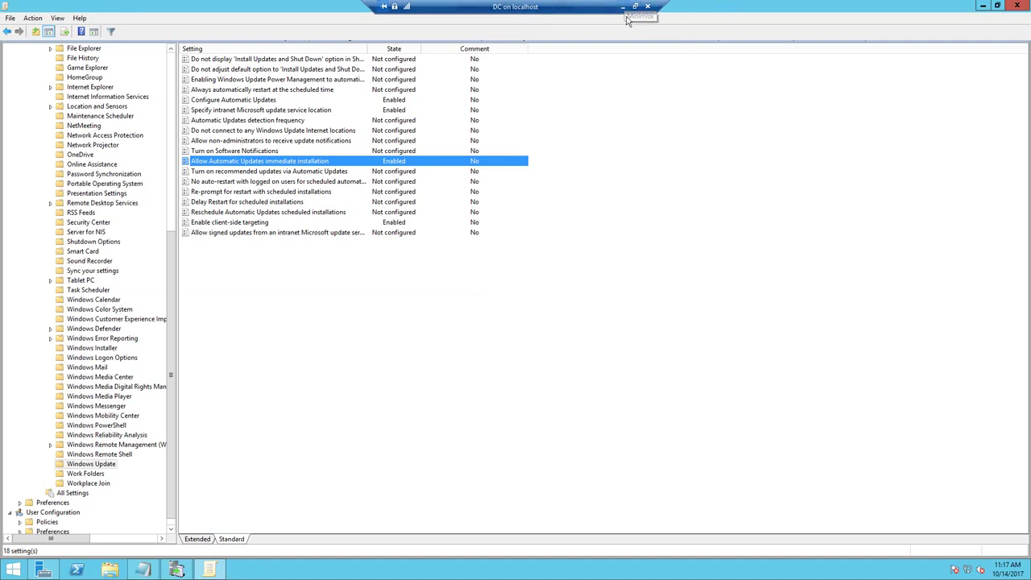
- Minimize the DC session and bring up the WIN-8.1 client VM window
left_click(624, 6)
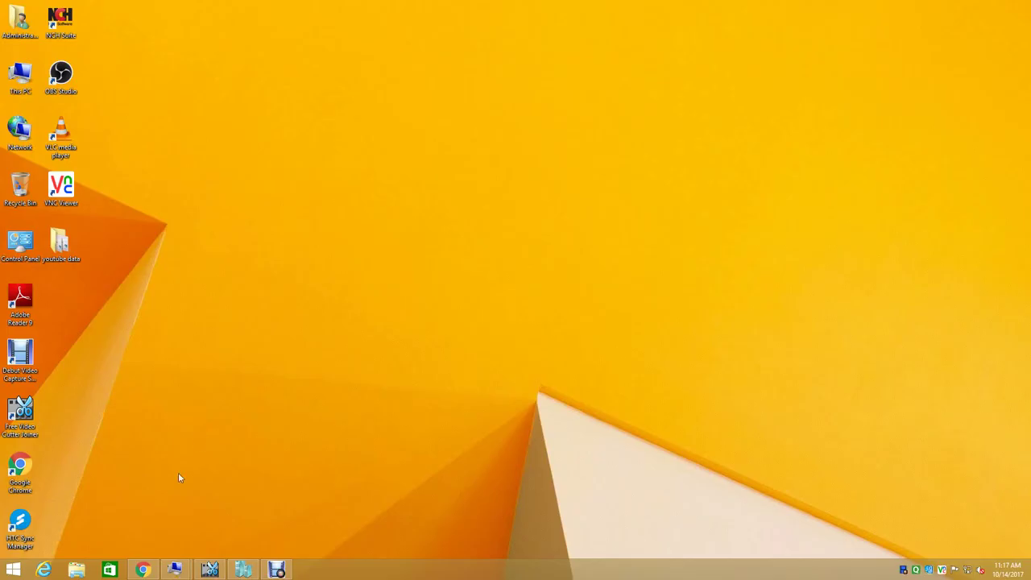
mouse_move(175, 570)
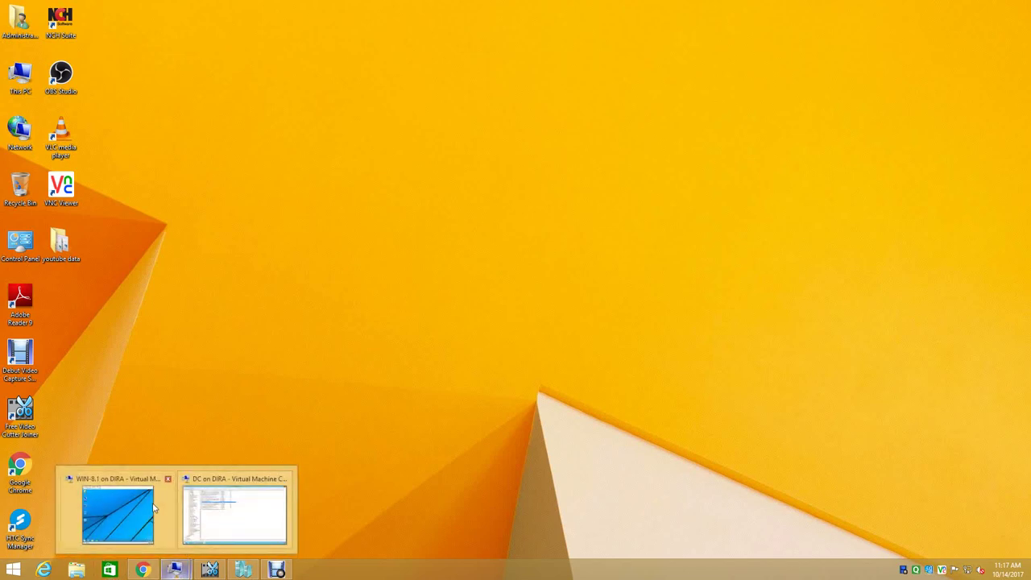
left_click(155, 507)
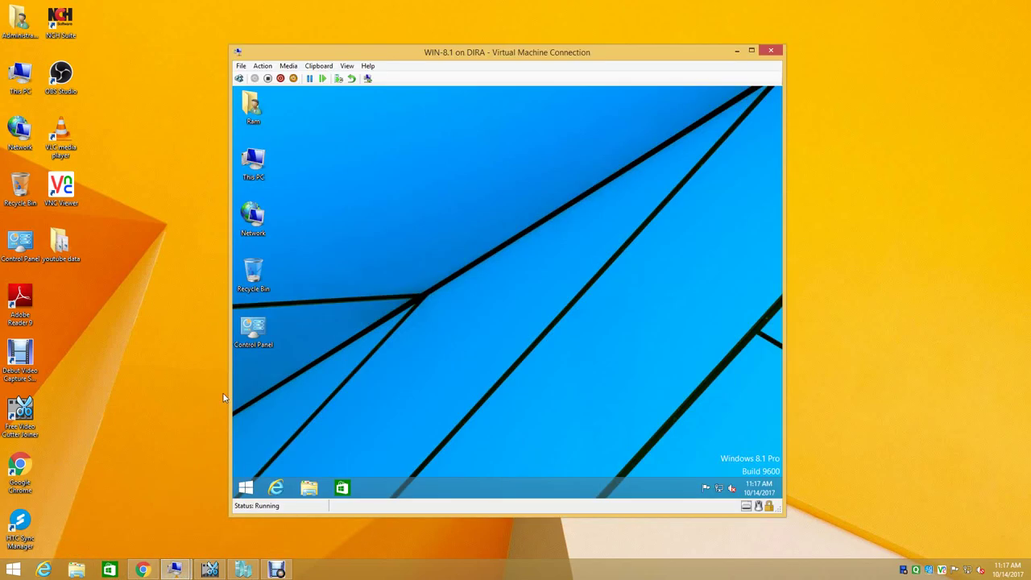
- Run GPUPDATE /FORCE in the client's Command Prompt, close it, and return to DC on DIRA
key("super+r")
key("Return")
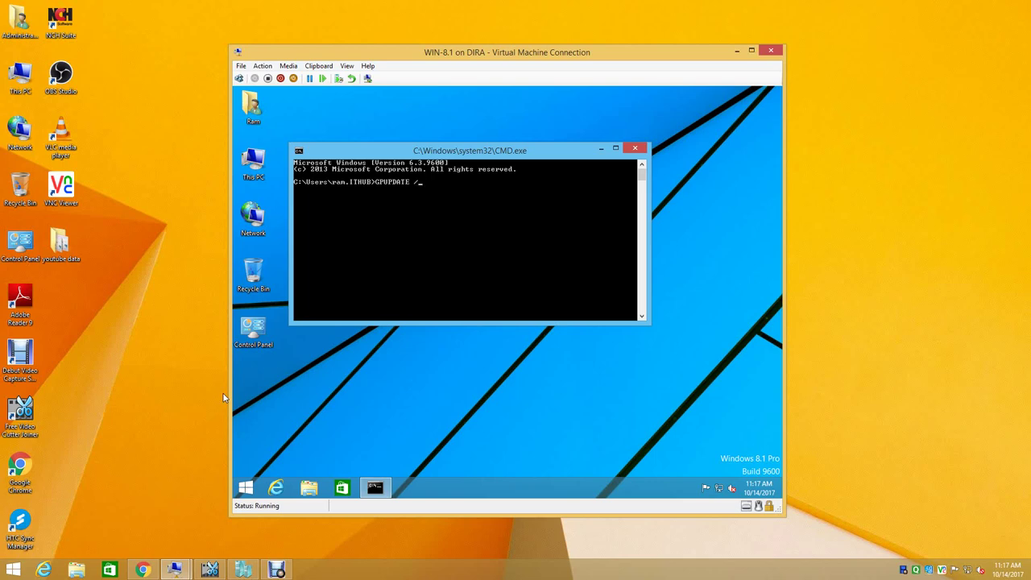
key("Return")
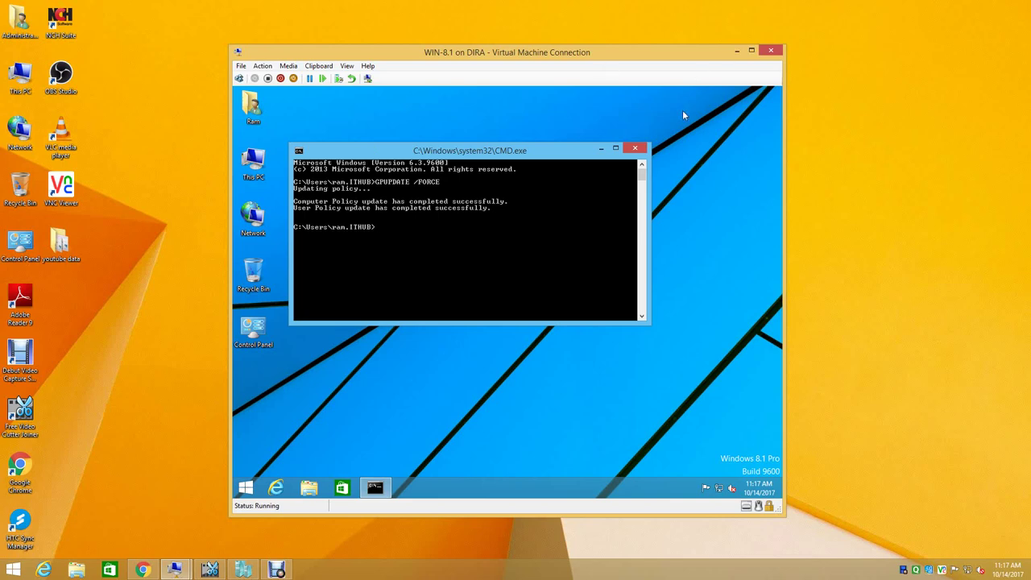
left_click(635, 149)
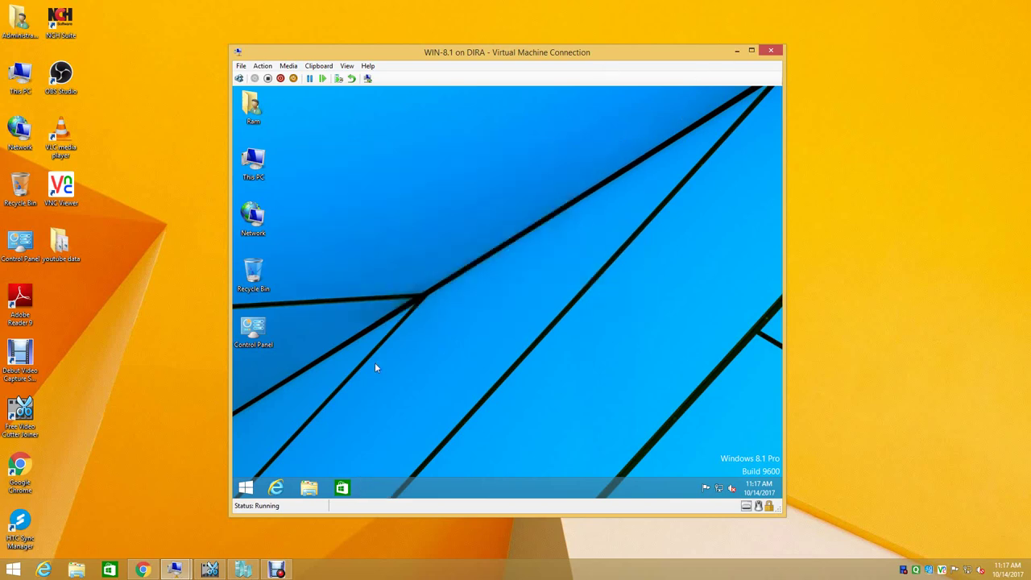
left_click(188, 572)
left_click(229, 534)
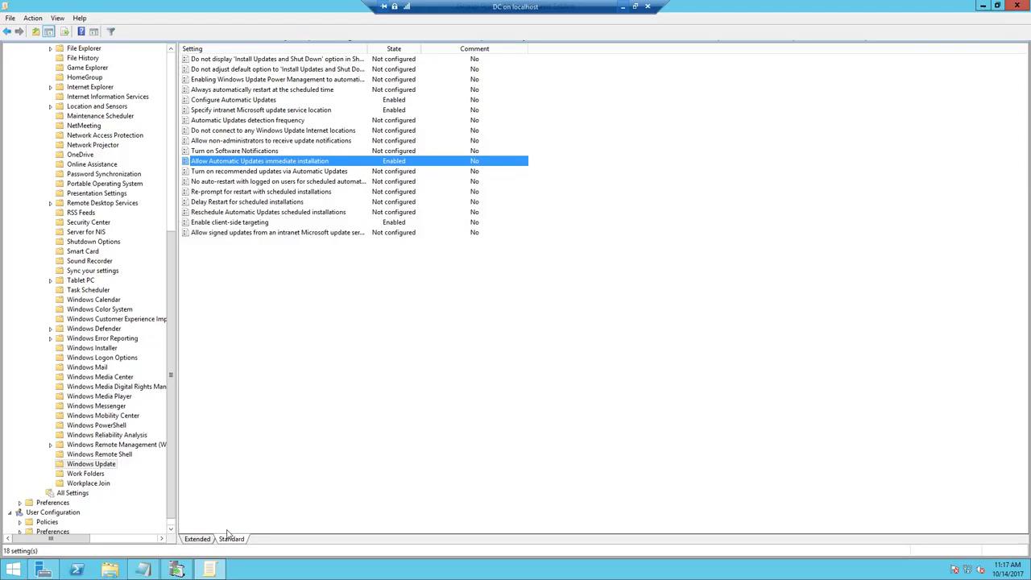
- Refresh IT COMPUTER, browse Unassigned and All Computers back to it, then minimize the DC session
left_click(177, 569)
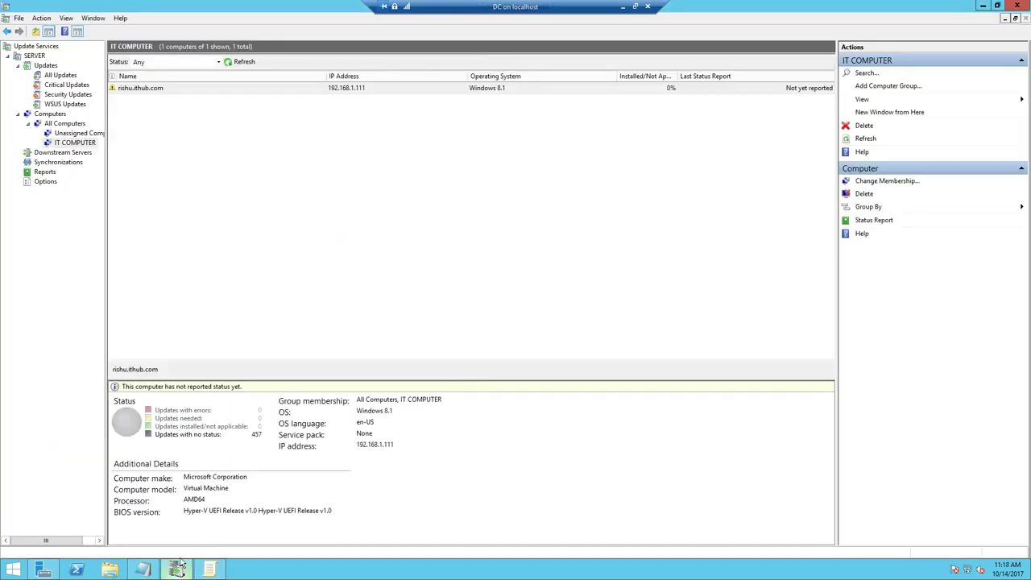
left_click(227, 63)
left_click(75, 132)
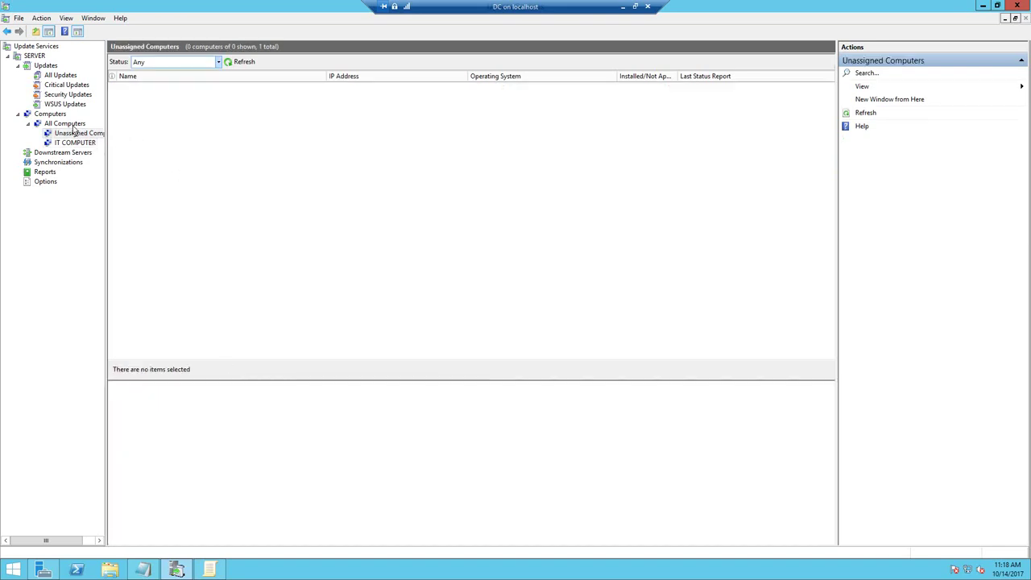
left_click(71, 124)
left_click(76, 142)
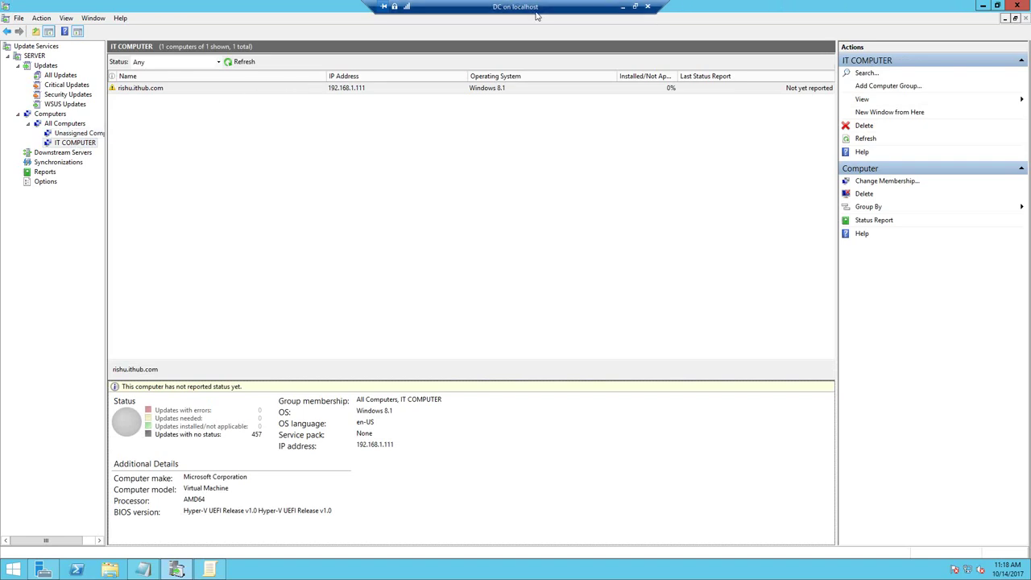
left_click(626, 9)
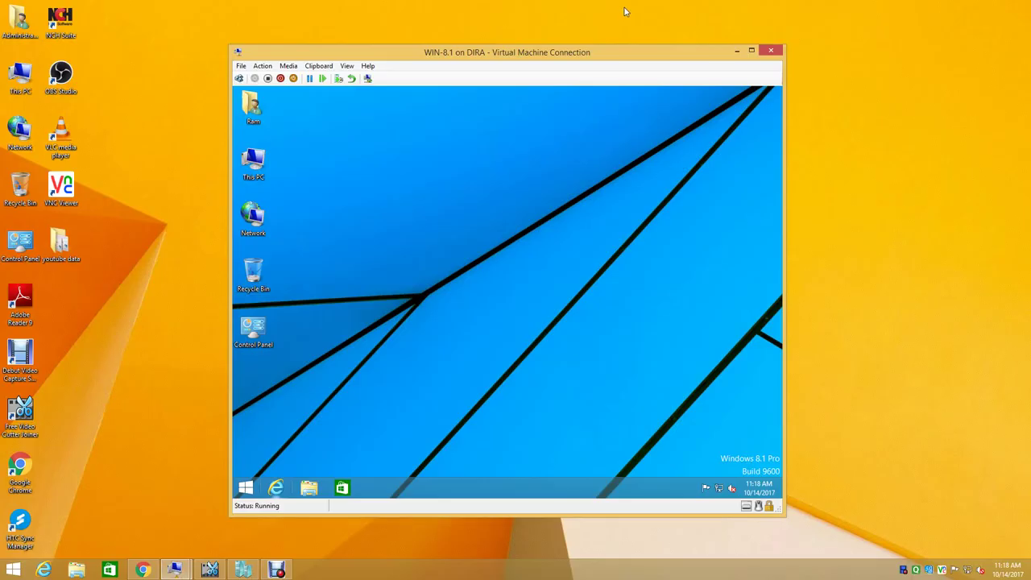
- Open the client's Control Panel in Large icons view, maximized
left_click(276, 570)
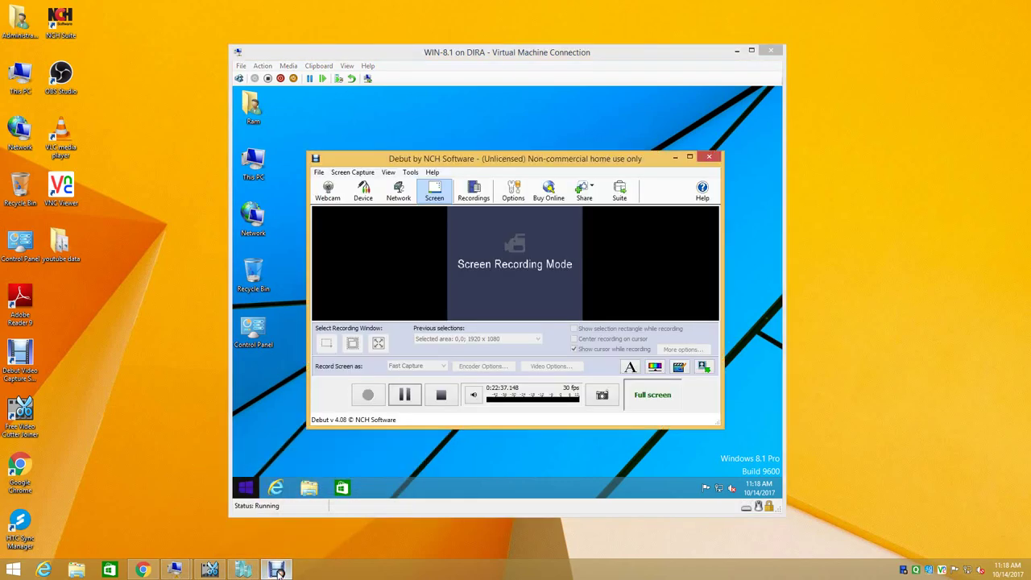
left_click(276, 570)
double_click(253, 329)
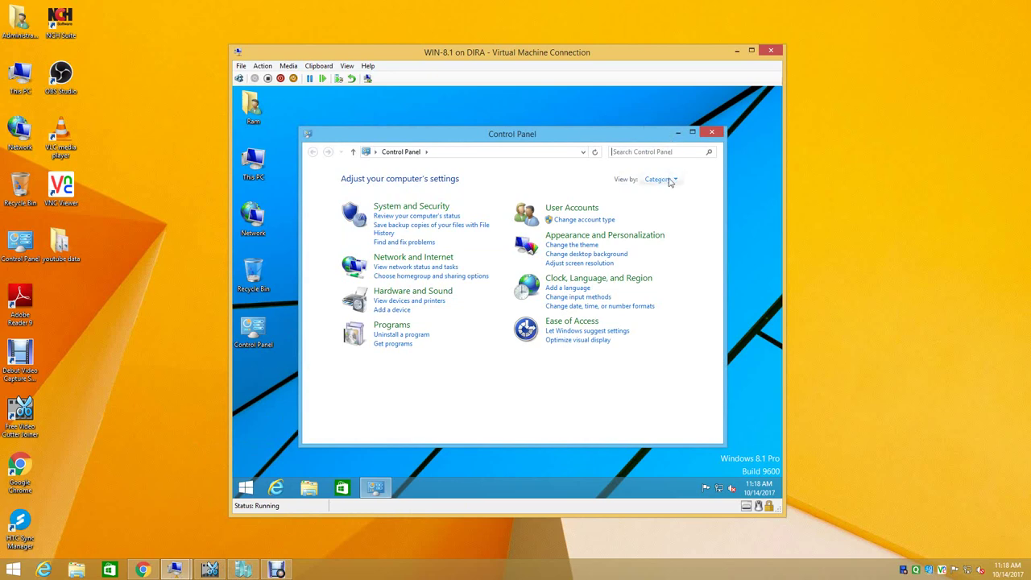
left_click(668, 179)
left_click(673, 209)
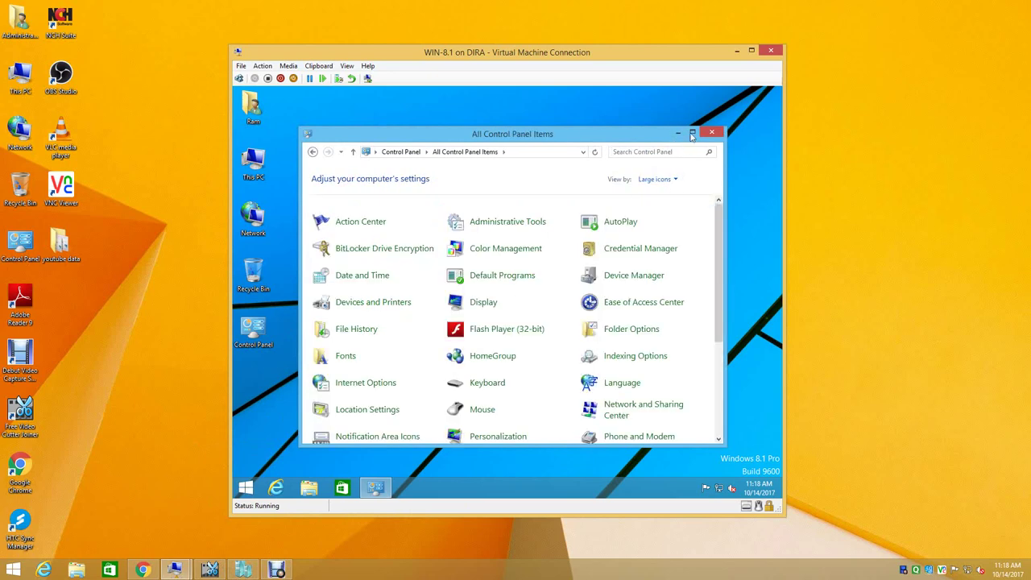
left_click(692, 132)
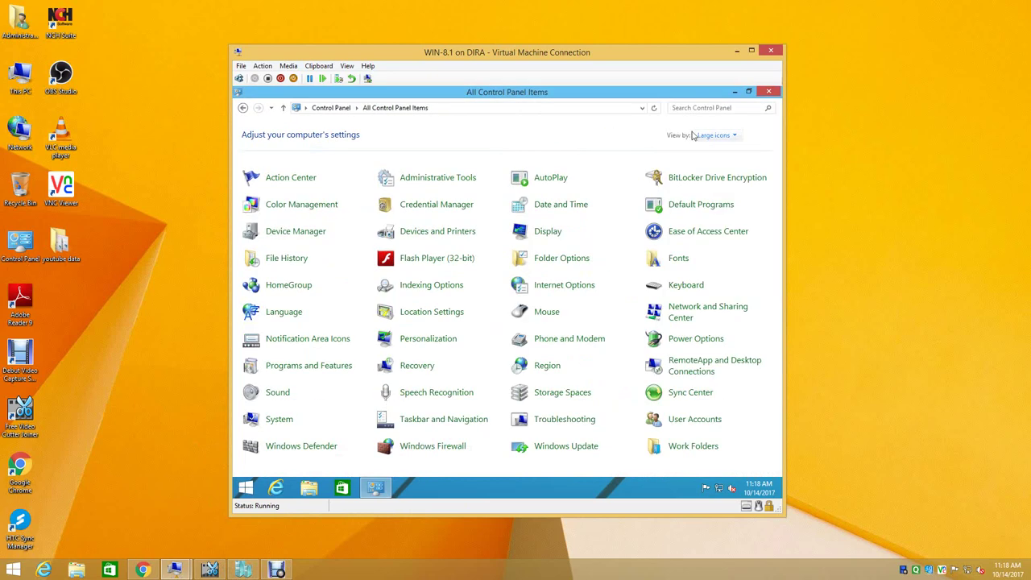
- Check Windows Update settings are administrator-managed, cancel, close the window, and minimize the VM
left_click(560, 449)
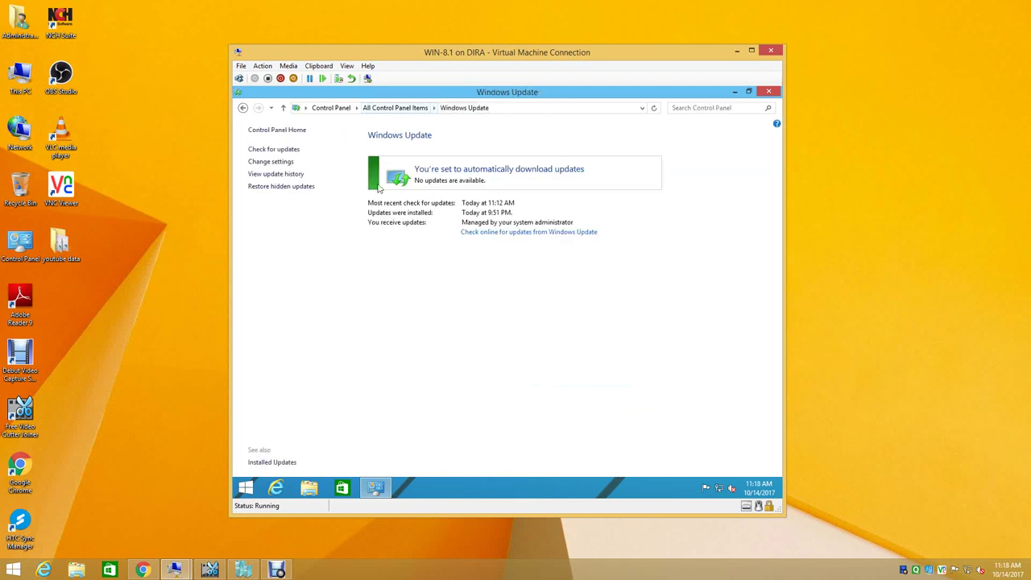
left_click(286, 163)
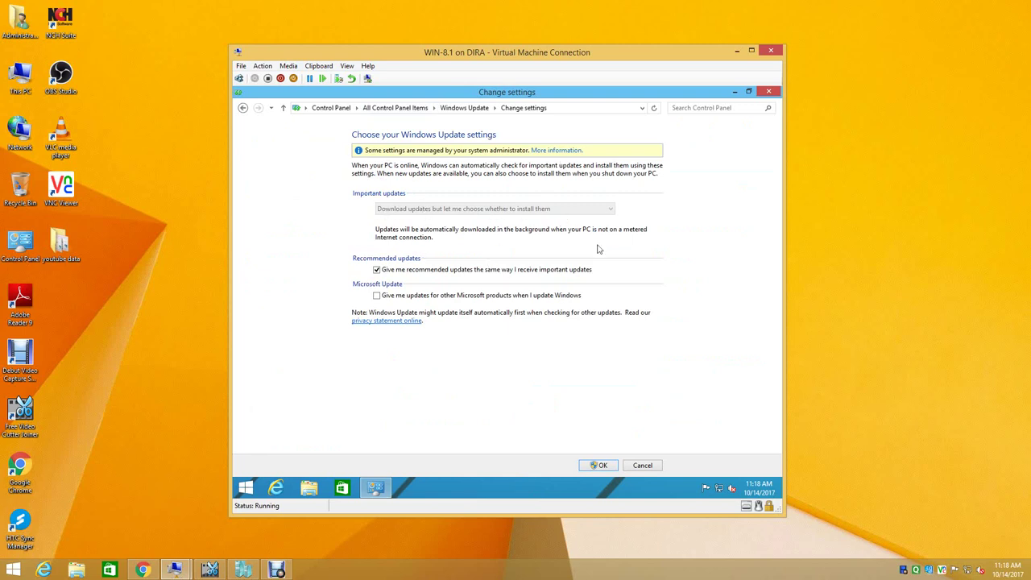
left_click(642, 465)
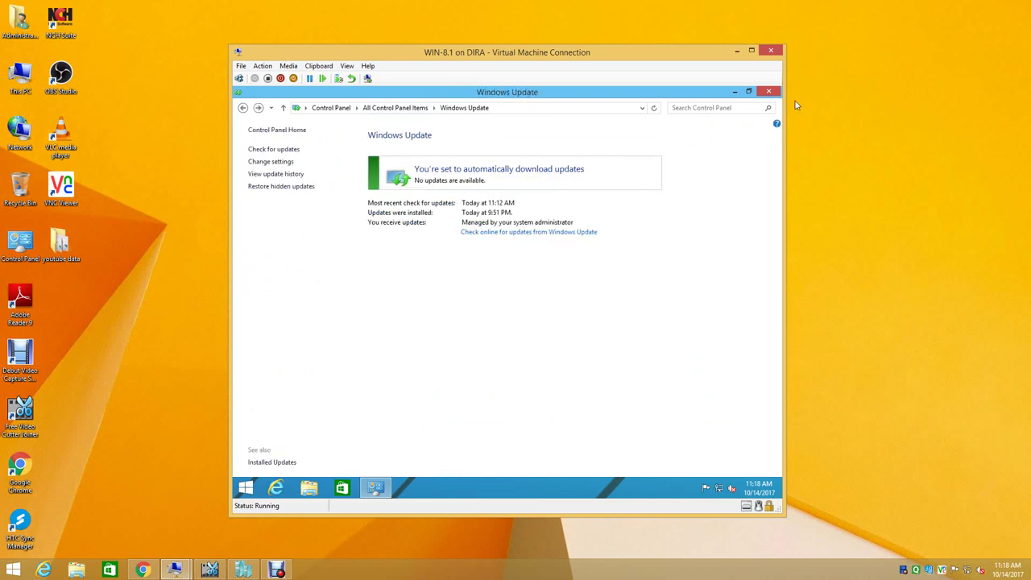
left_click(770, 93)
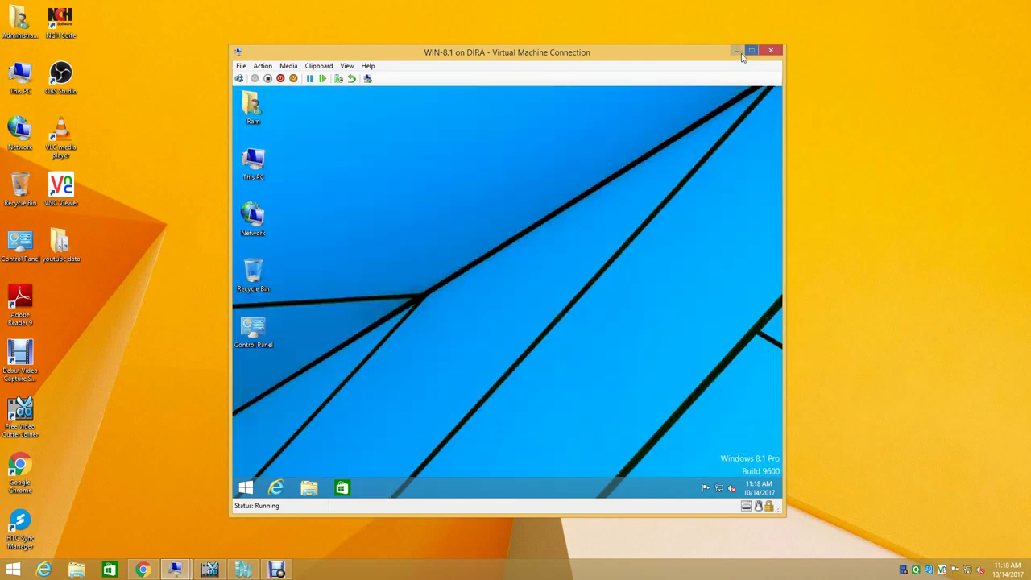
left_click(736, 51)
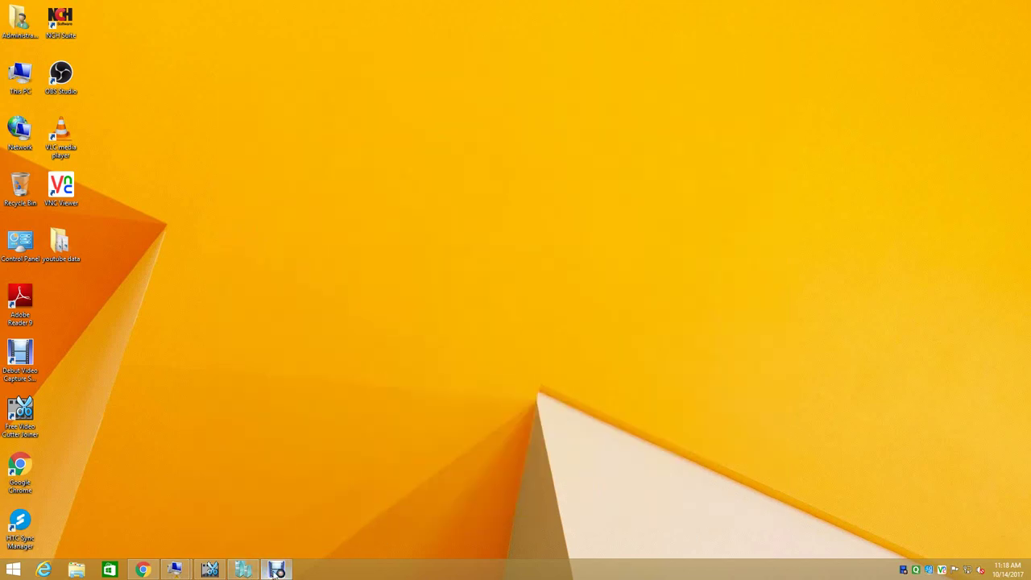
left_click(277, 570)
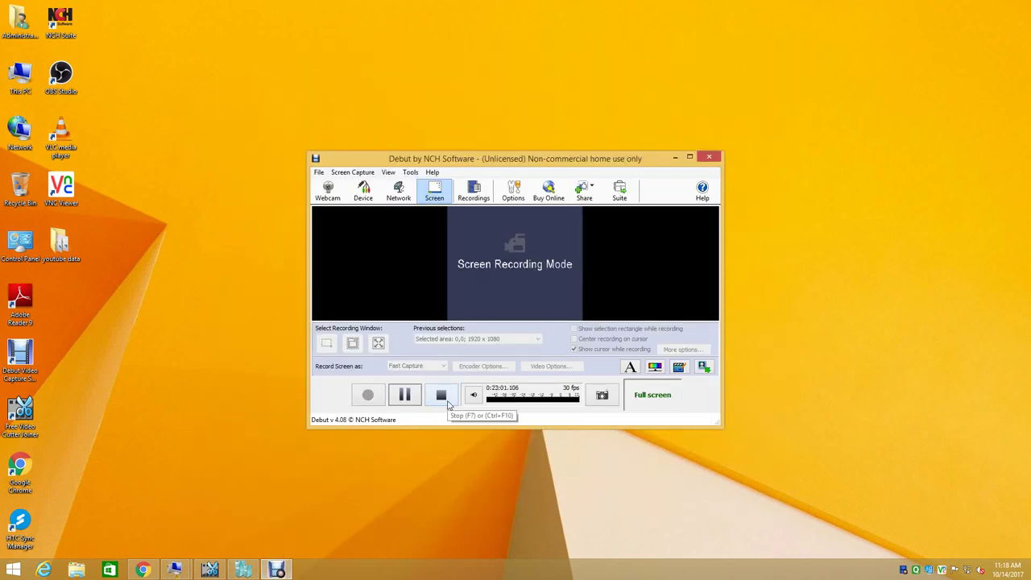